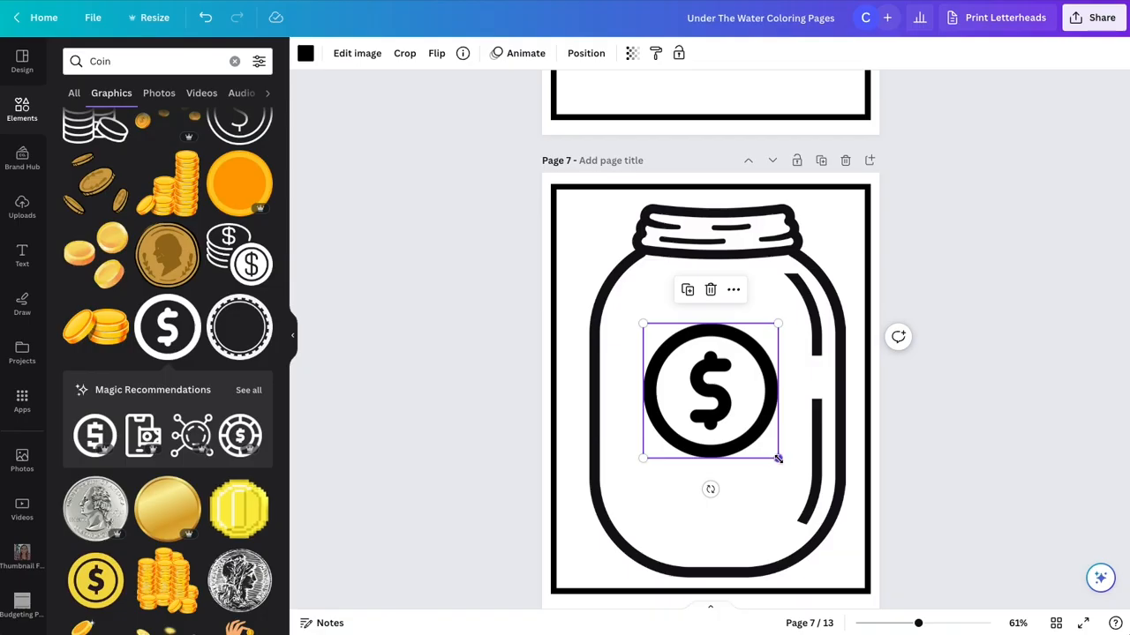
- Shrink the dollar coin graphic on page 7 and spread duplicates of it through the middle of the jar
left_click_drag(778, 456, 658, 426)
key("ctrl+d")
key("ctrl+d")
left_click_drag(694, 363, 734, 432)
key("ctrl+d")
left_click_drag(678, 355, 695, 484)
key("ctrl+d")
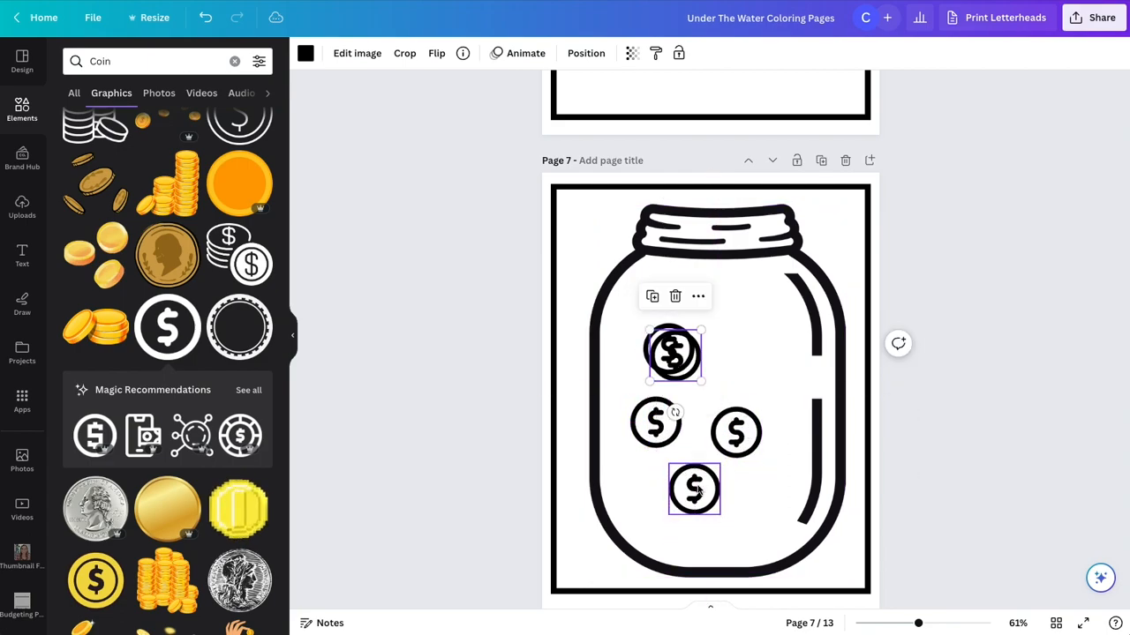
- Fill the upper, right and lower parts of the jar with further copies of the small dollar coin
left_click_drag(667, 356, 764, 340)
key("ctrl+d")
left_click_drag(678, 358, 720, 302)
key("ctrl+v")
left_click_drag(688, 370, 770, 510)
key("ctrl+v")
left_click_drag(671, 362, 641, 493)
key("ctrl+v")
left_click_drag(675, 357, 705, 491)
key("ctrl+v")
left_click_drag(673, 355, 660, 290)
key("ctrl+v")
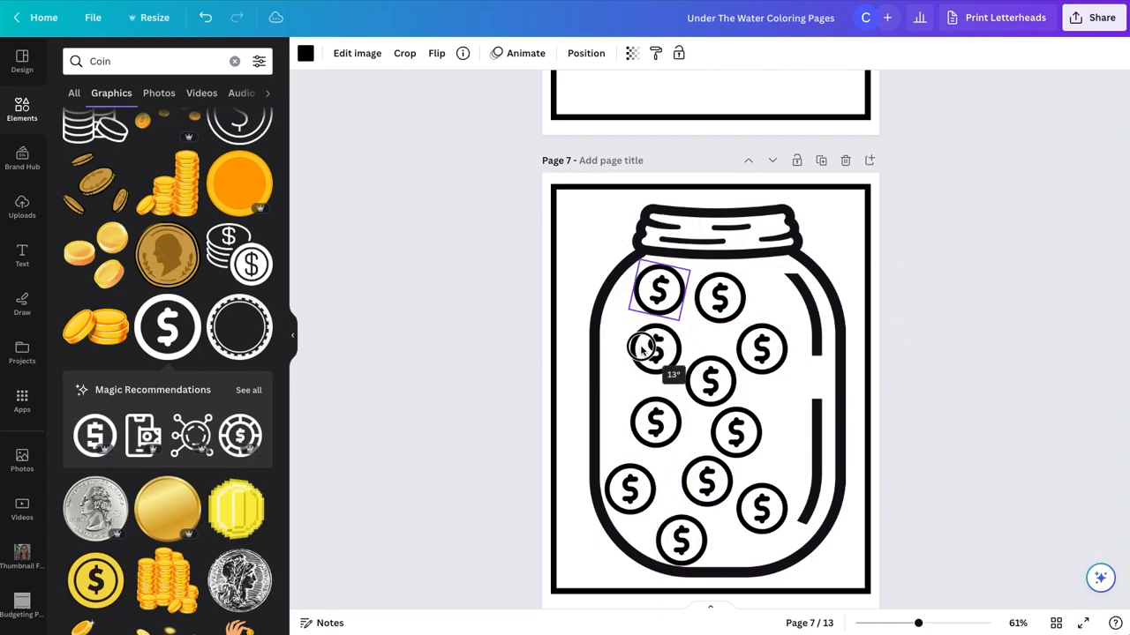
- Shift the coins in the upper half of the jar to even out the gaps between them
left_click_drag(646, 358, 630, 357)
left_click(710, 382)
left_click_drag(711, 381, 702, 382)
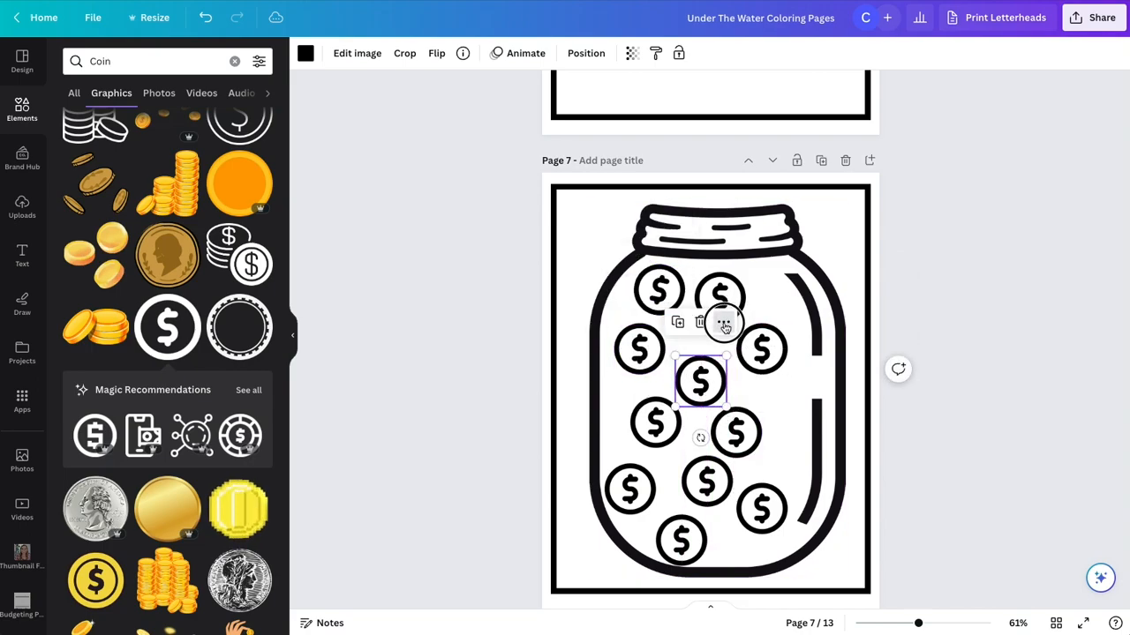
left_click_drag(722, 300, 712, 326)
left_click_drag(771, 350, 776, 373)
- Add two more dollar coins along the jar's right side, one near the shoulder and one in the lower half
key("ctrl+v")
left_click_drag(697, 340, 768, 305)
left_click(675, 353)
left_click_drag(675, 353, 785, 456)
- Fine-tune the spacing of the coins in the lower half of the jar and deselect them
left_click_drag(736, 424, 726, 426)
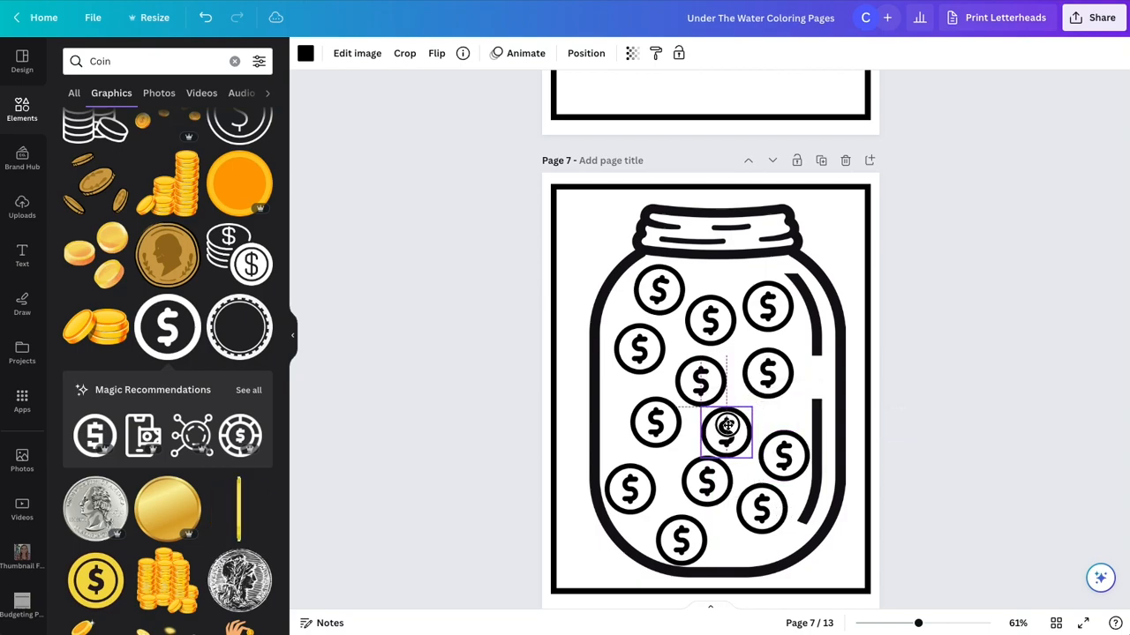
left_click_drag(781, 453, 782, 453)
left_click_drag(704, 482, 696, 482)
left_click_drag(760, 509, 759, 516)
left_click_drag(732, 434, 739, 437)
left_click(898, 362)
scroll(930, 347, "down", 1)
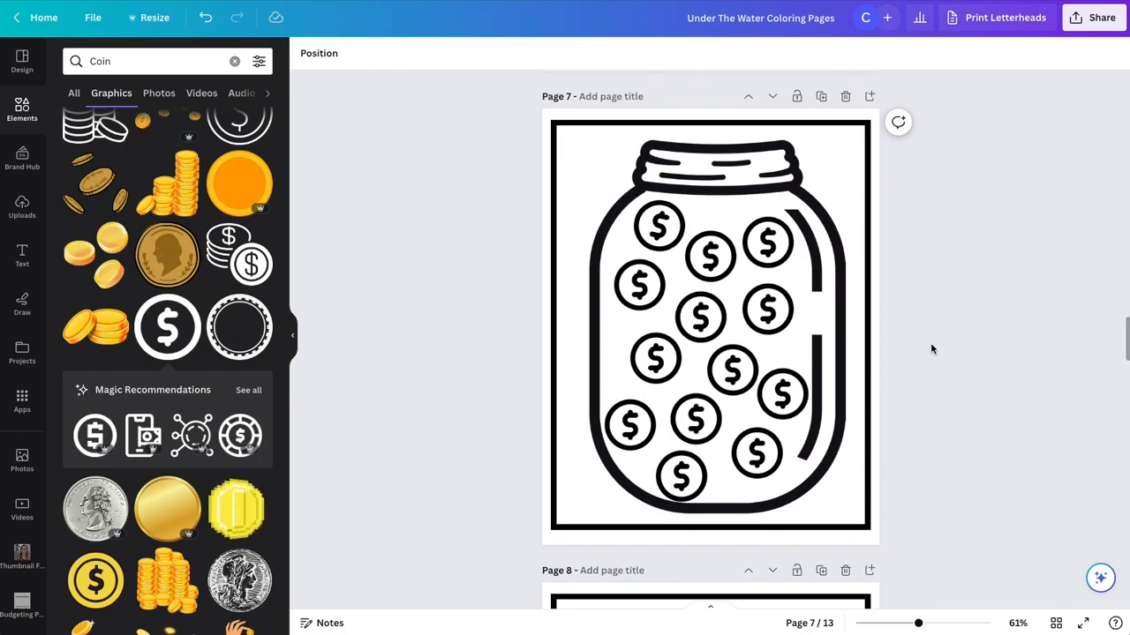
scroll(931, 349, "down", 1)
scroll(931, 348, "up", 1)
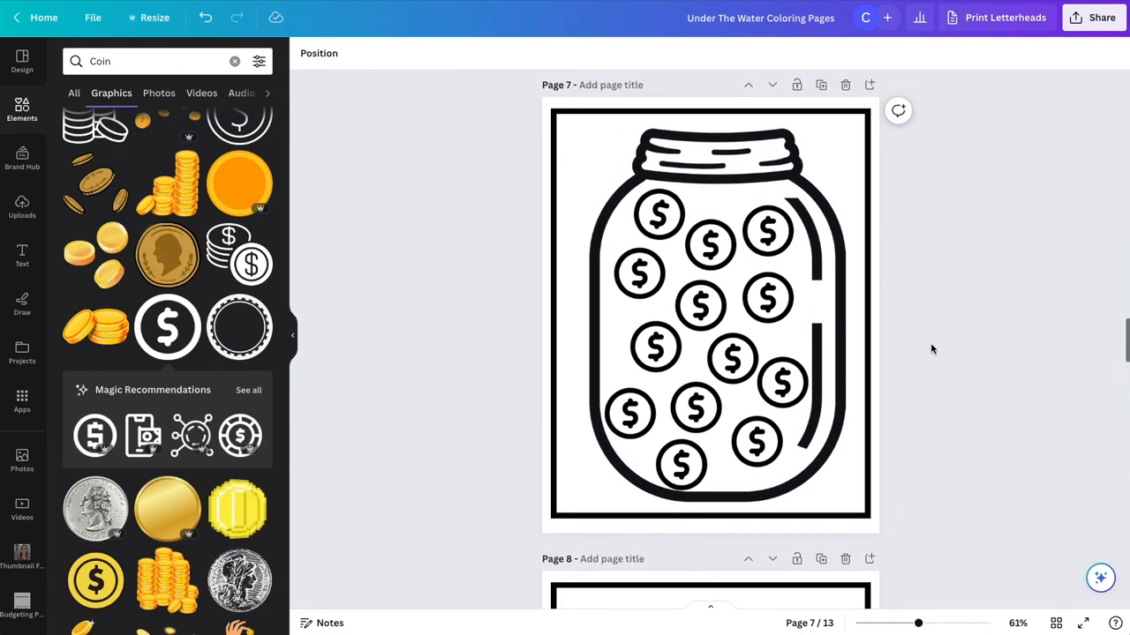
scroll(931, 348, "down", 2)
scroll(931, 349, "up", 5)
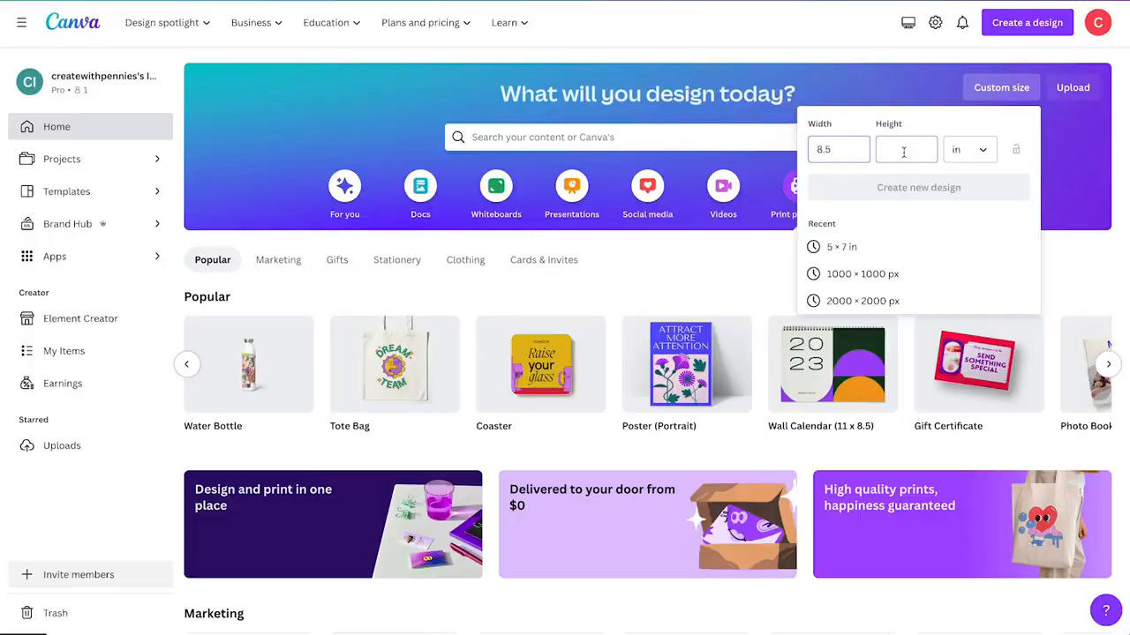
- Set the custom height to 11 in and create the 8.5 × 11 in design
type("11")
left_click(918, 187)
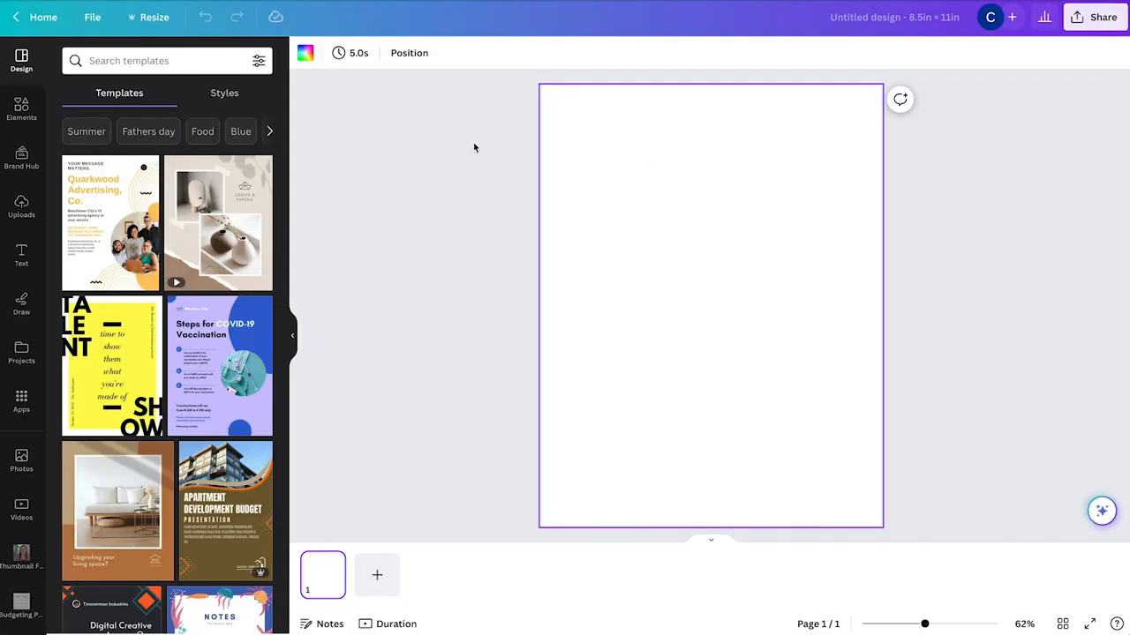
- Add a text box reading "Coloring Book :)" to the blank page
left_click(22, 254)
left_click(164, 104)
type("Colroi")
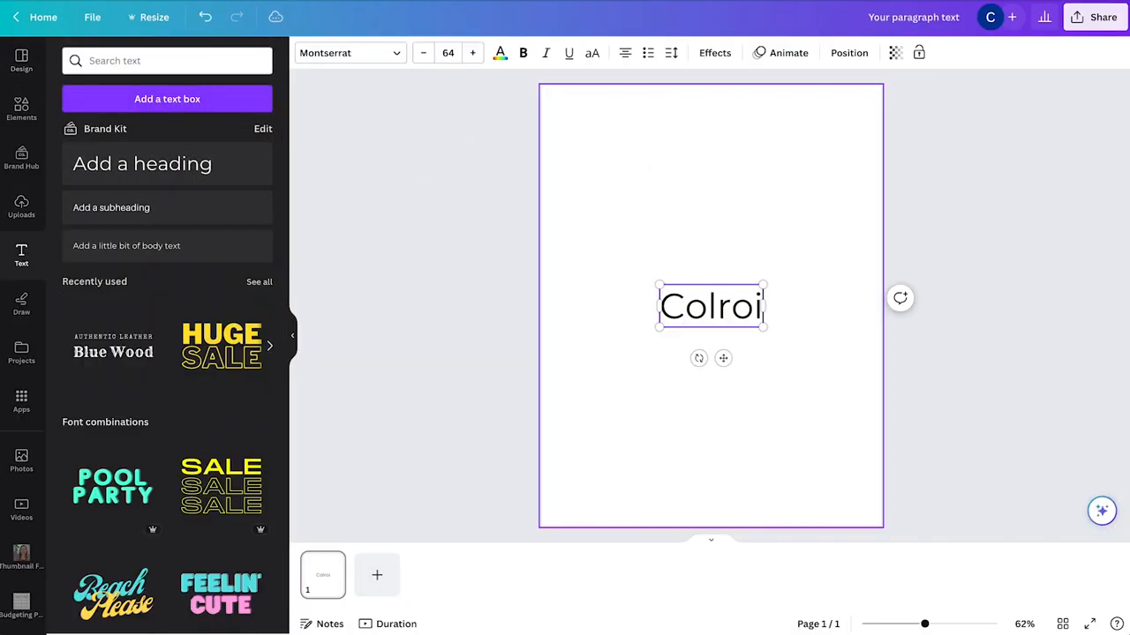
type("oring Book :)")
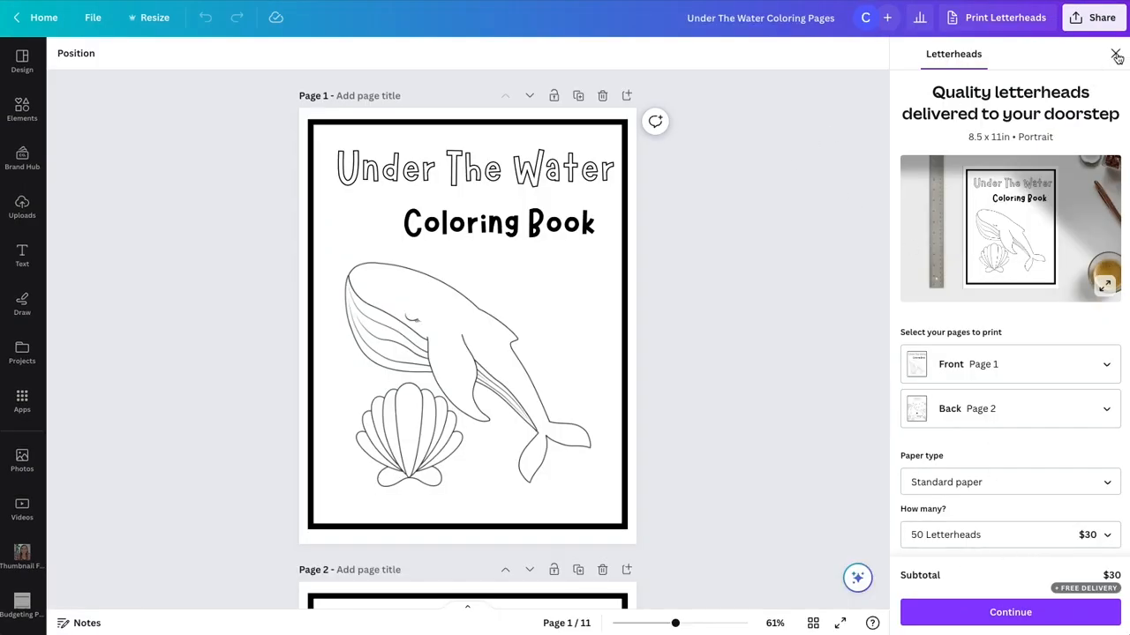
- Close the letterhead offer, select PDF Print as the download file type and review the available formats without downloading
left_click(1116, 55)
left_click(1098, 17)
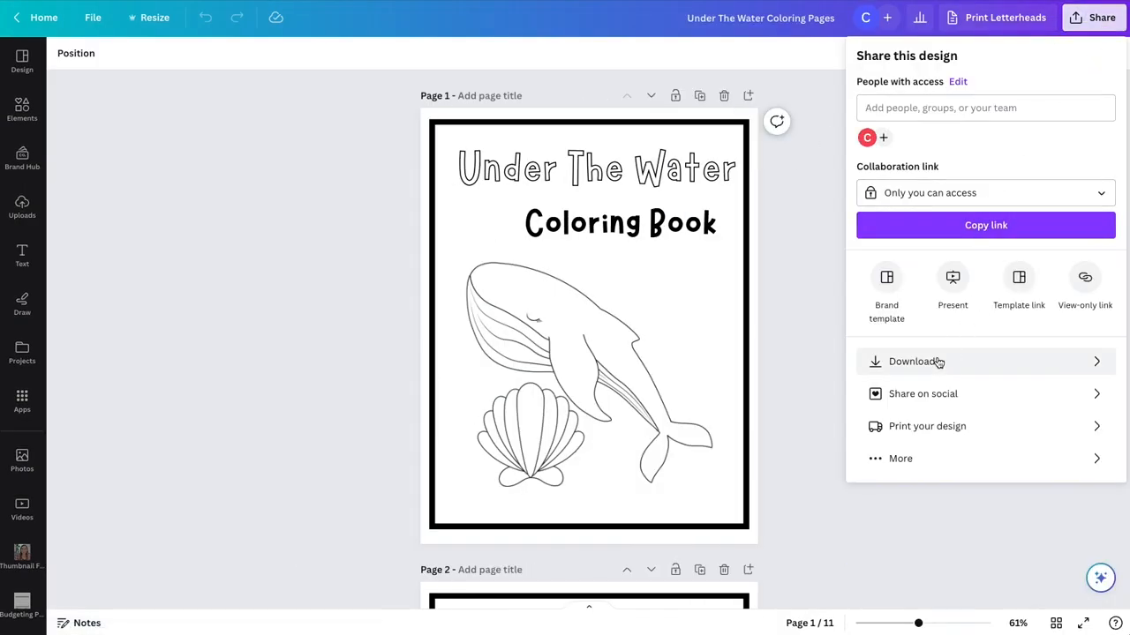
left_click(937, 361)
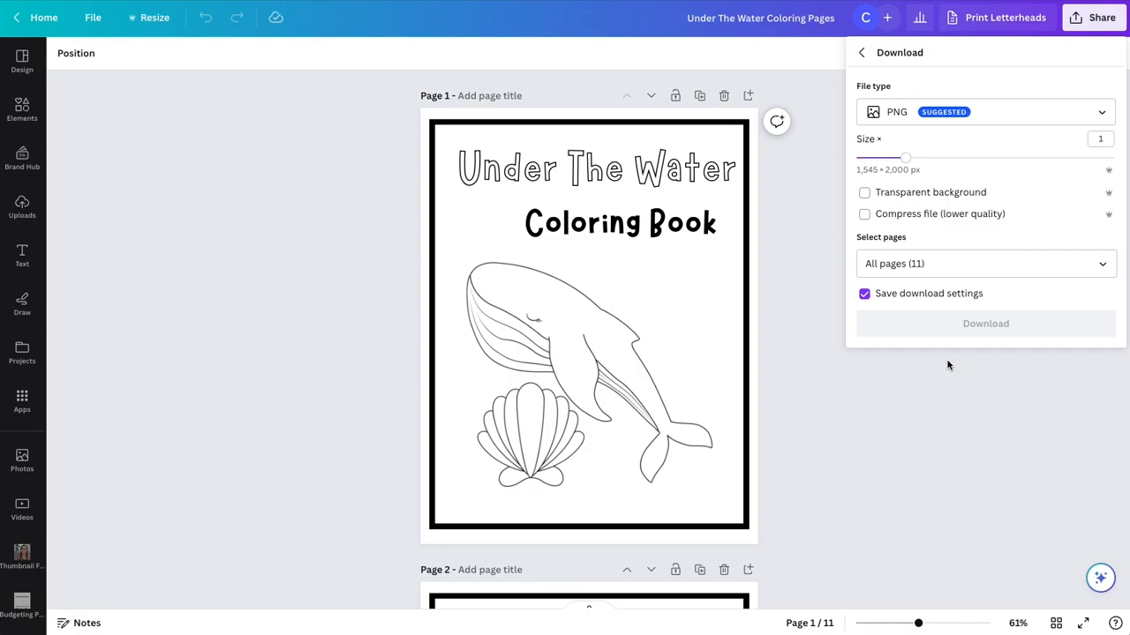
left_click(961, 111)
left_click(951, 270)
left_click(975, 115)
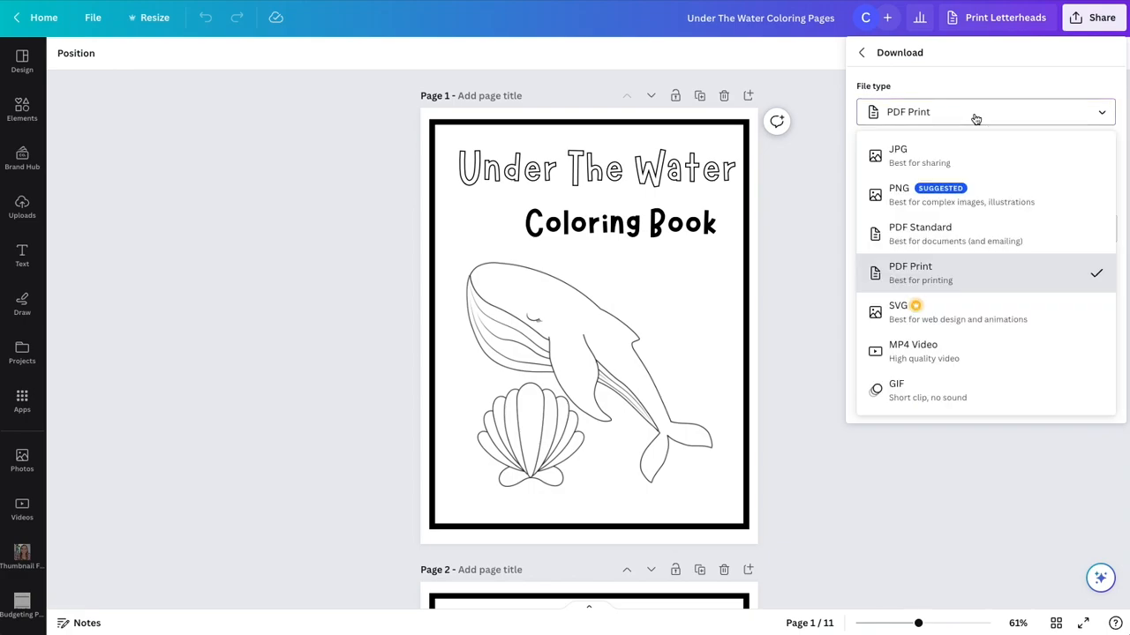
left_click(807, 175)
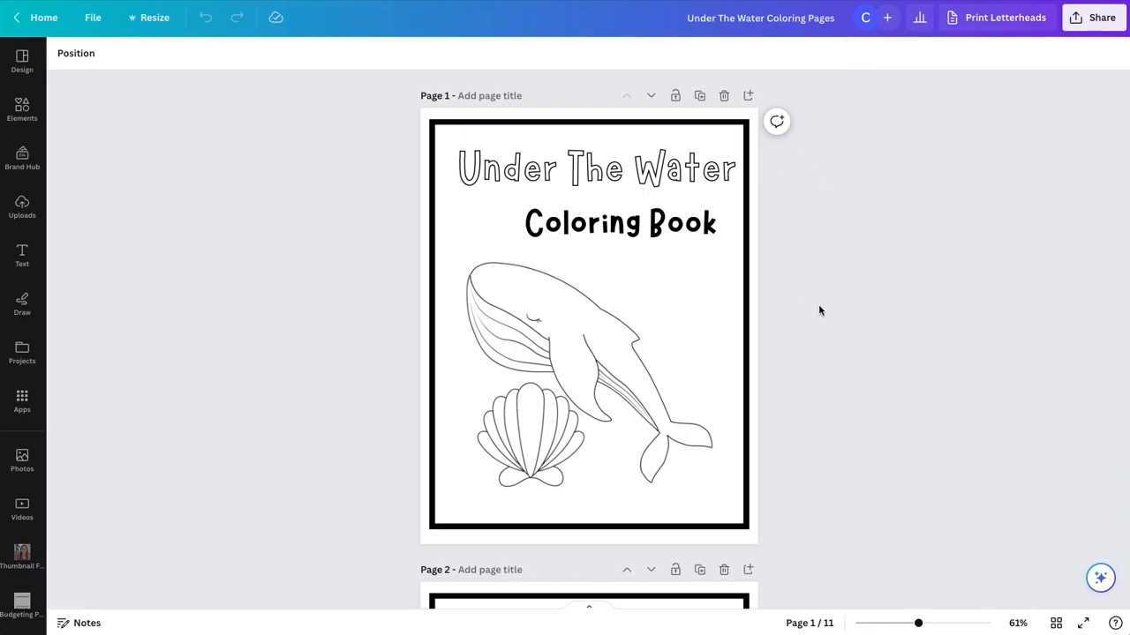
- Delete the whale and seashell illustration from the cover page
scroll(627, 412, "down", 1)
scroll(626, 413, "down", 9)
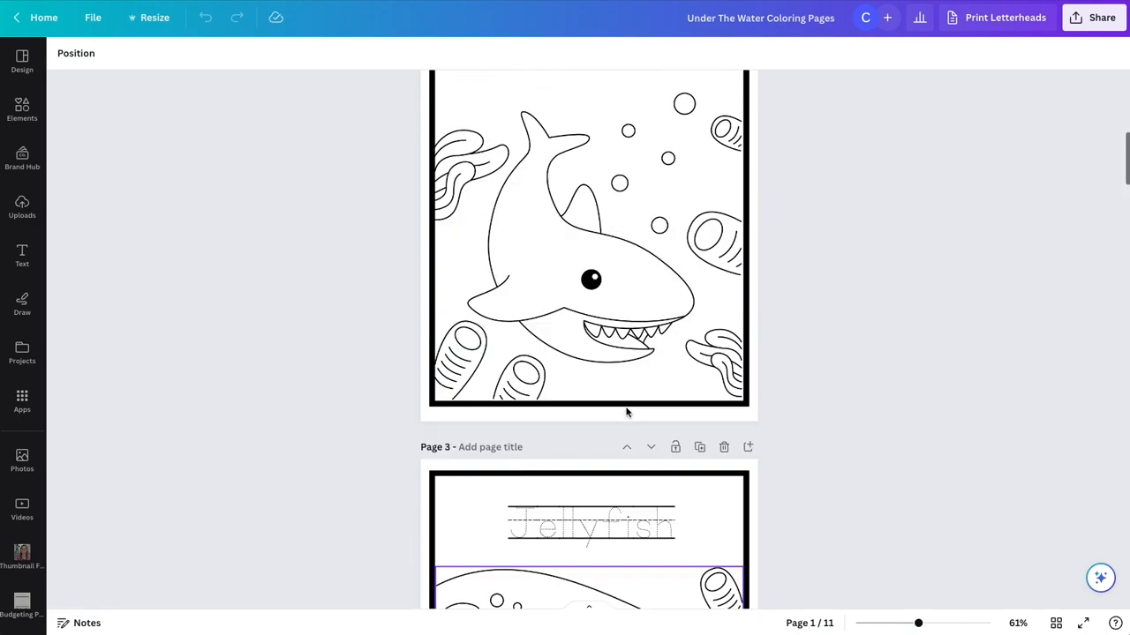
scroll(627, 412, "up", 10)
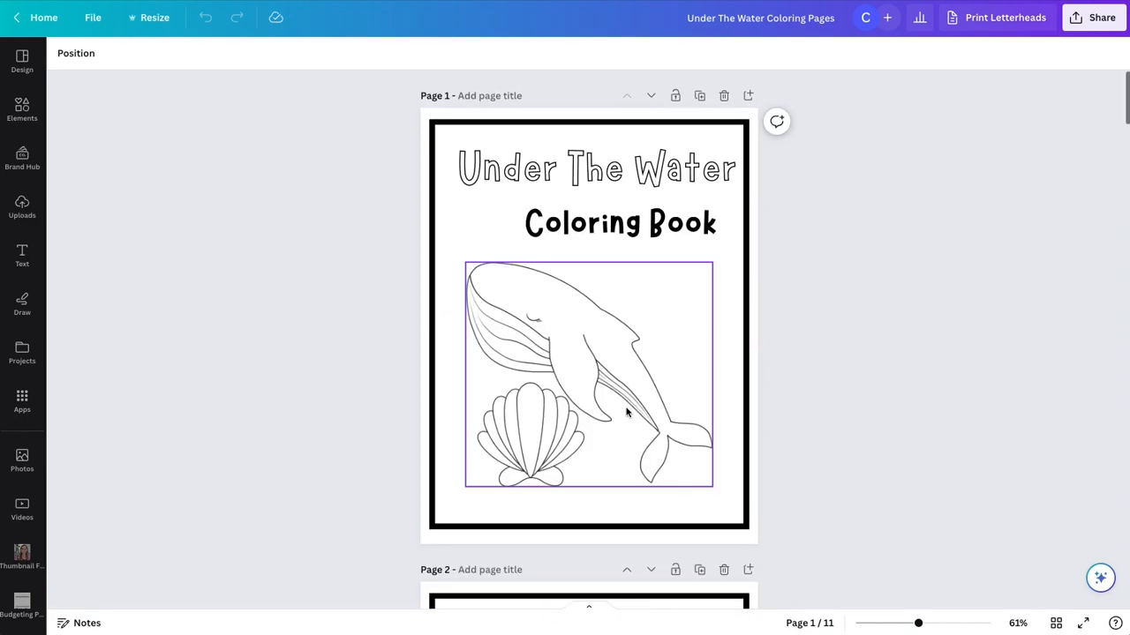
left_click(542, 369)
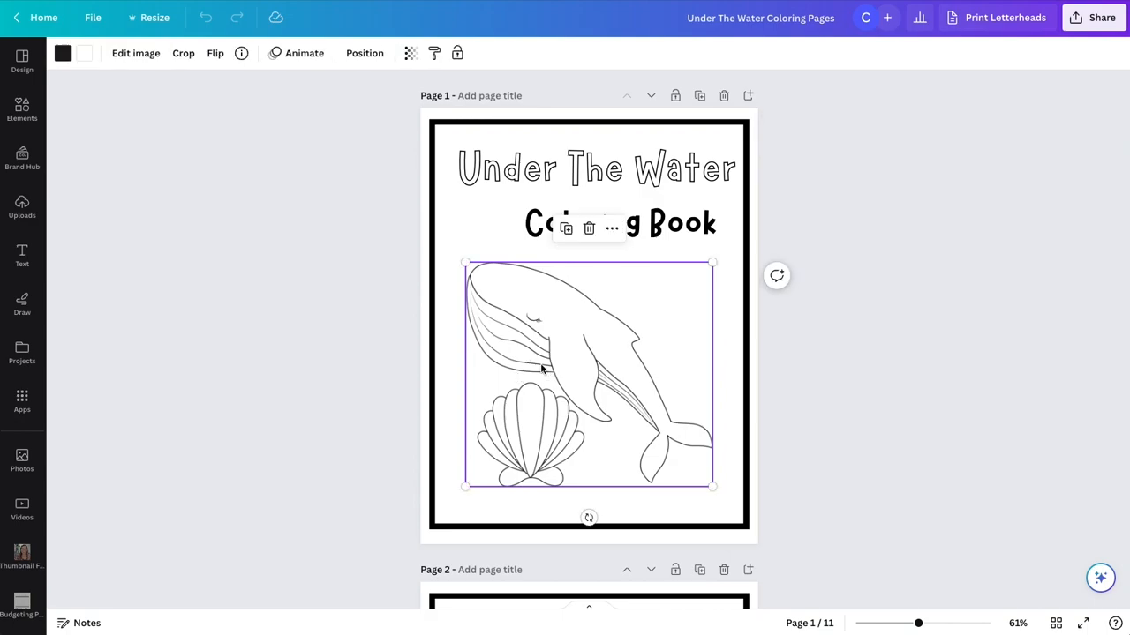
key("Delete")
- Replace the cover title with "Money is FUN", enlarge it to font size 113 and stretch its box across the page frame
double_click(560, 169)
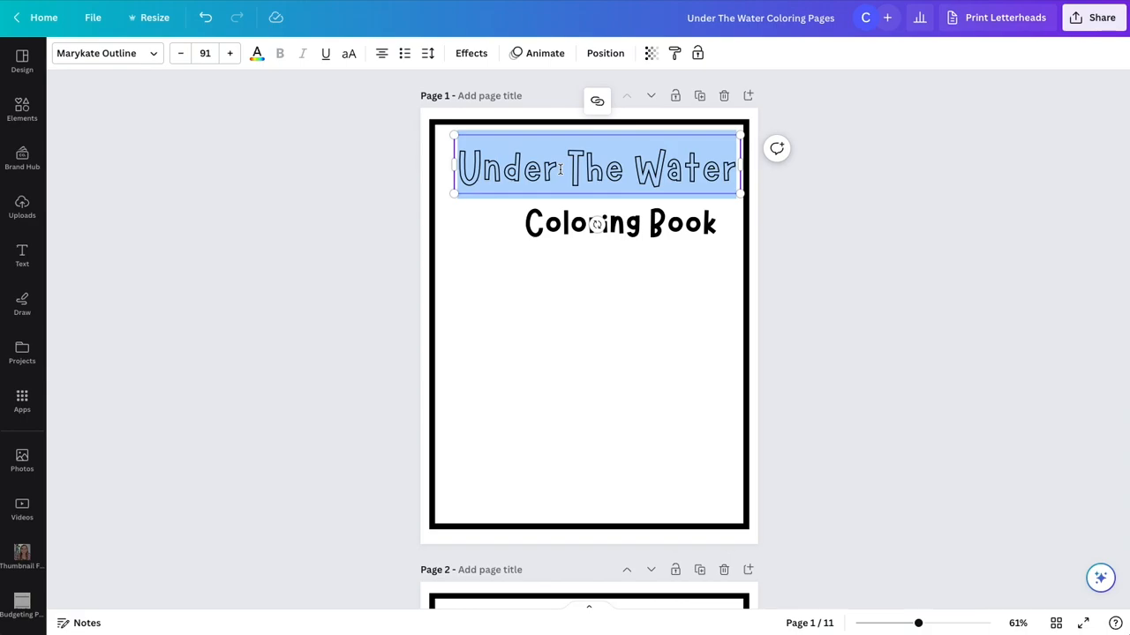
type("Money is FUN")
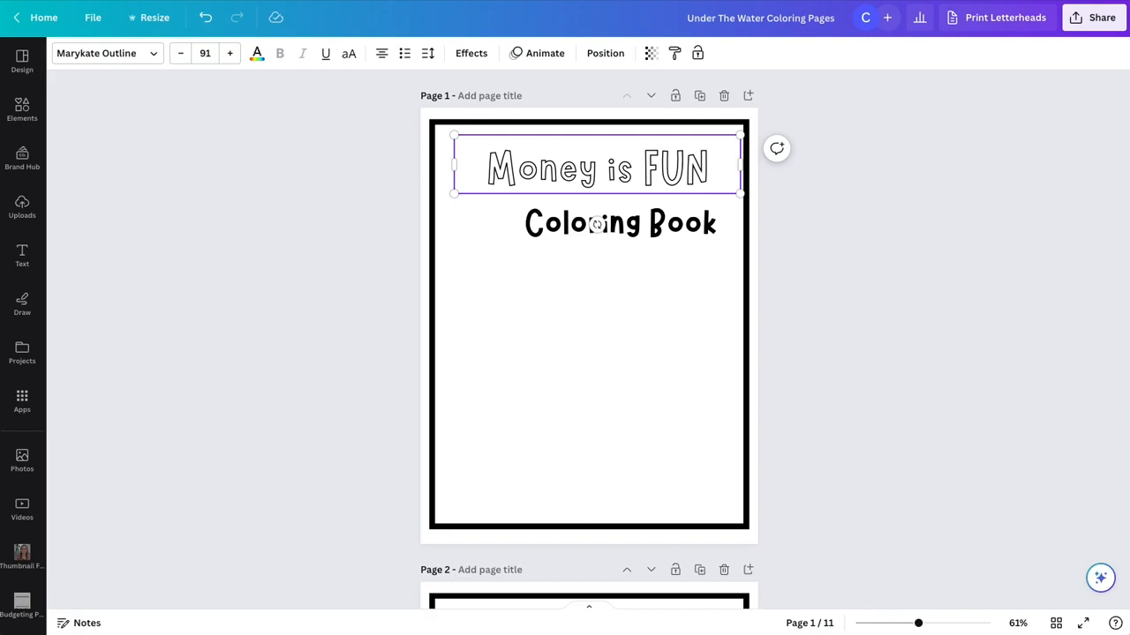
left_click(231, 54)
left_click(230, 54)
left_click(231, 54)
left_click(230, 54)
left_click_drag(615, 179, 615, 172)
left_click_drag(454, 194, 430, 201)
left_click_drag(741, 199, 748, 202)
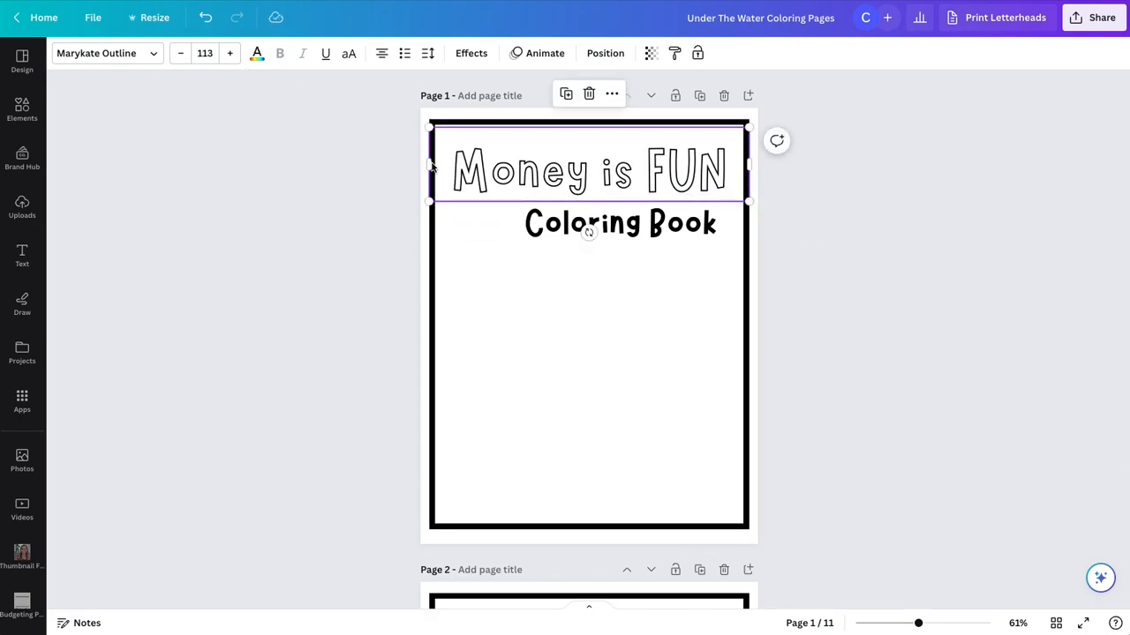
- Search the elements library for "money" and limit the results to graphics
left_click(23, 110)
left_click(197, 61)
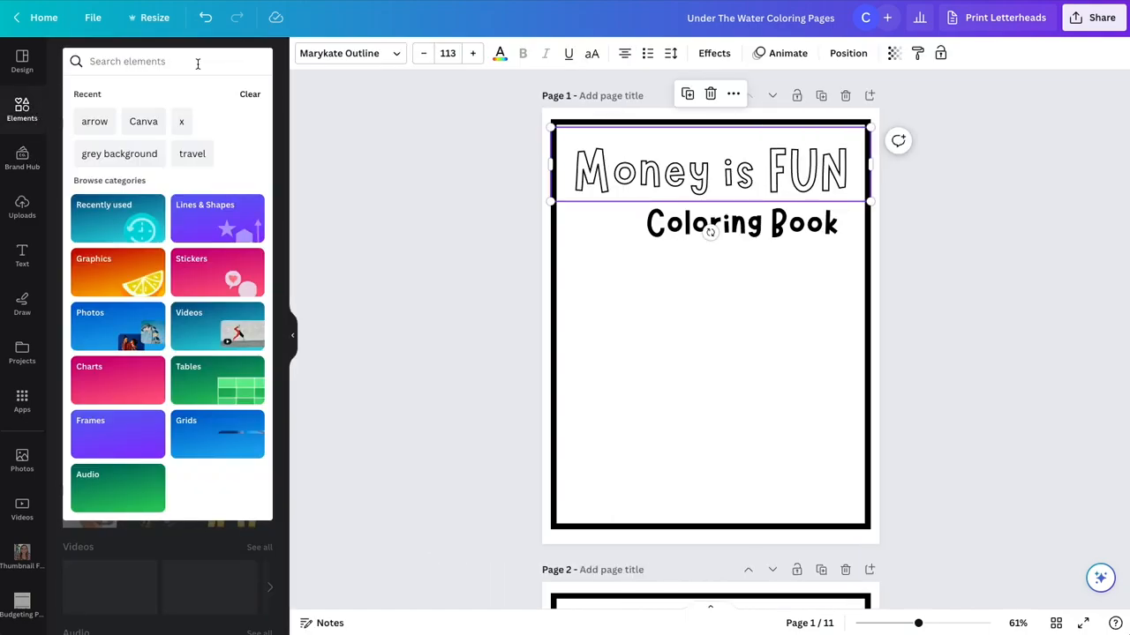
type("money")
key("Return")
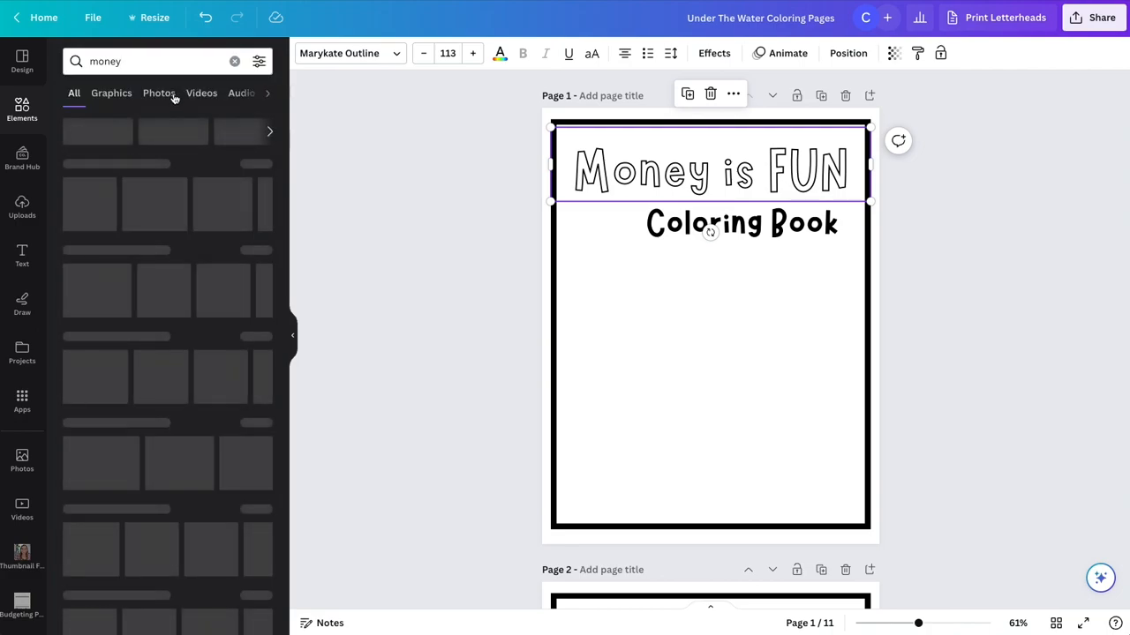
left_click(110, 96)
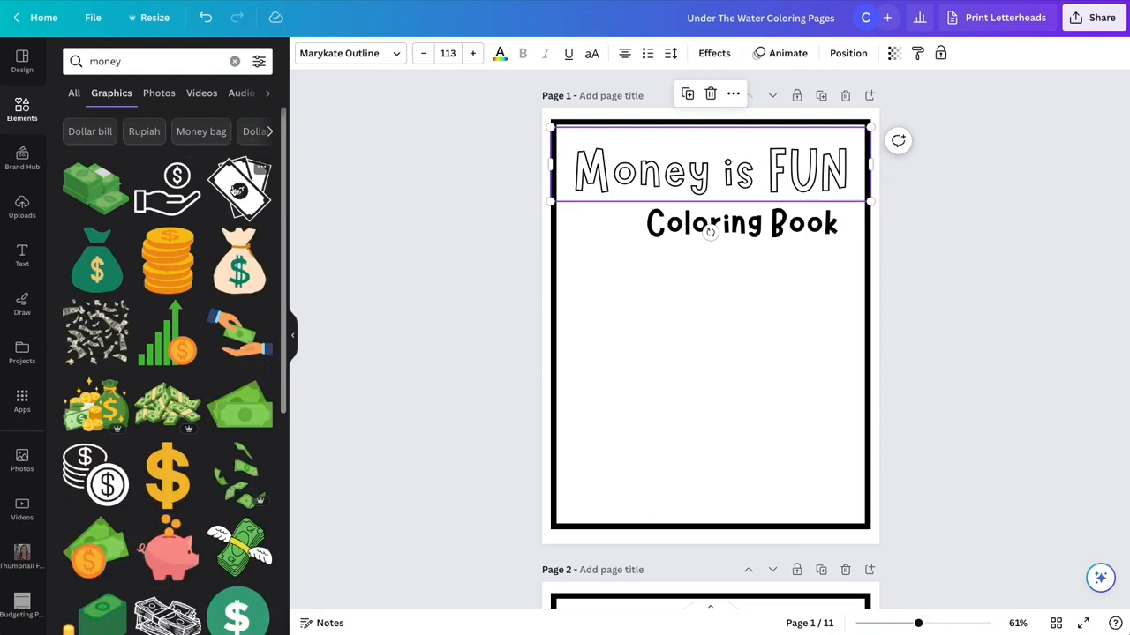
- Try the fanned banknotes graphic on the cover page and delete it
left_click(237, 190)
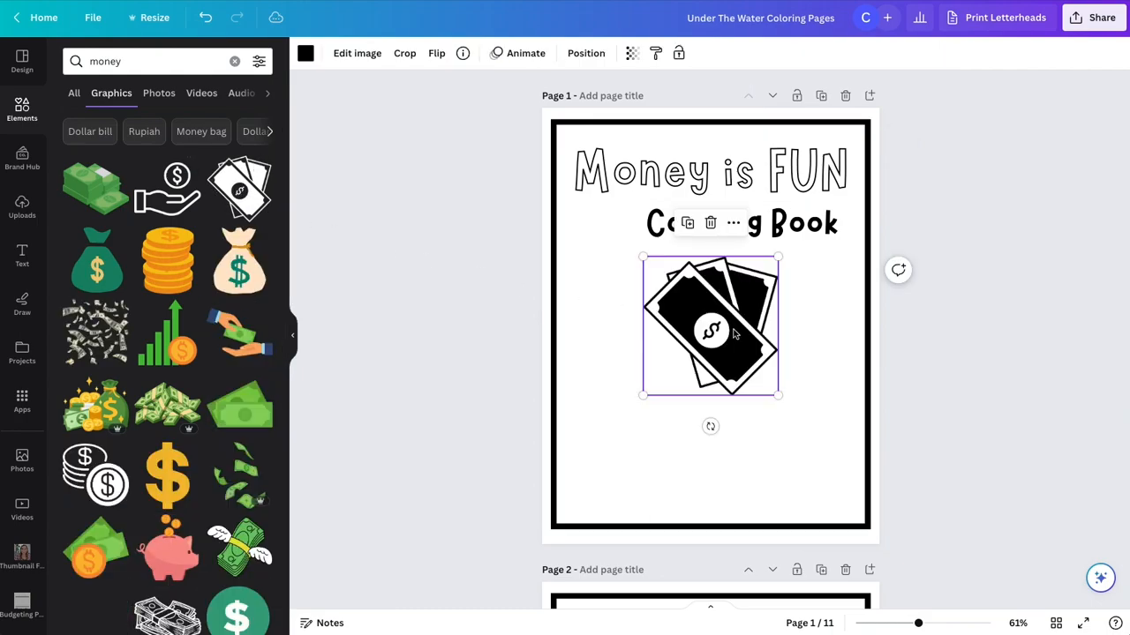
key("Delete")
- Add the outlined coins-with-sparkles graphic to the cover and place it in the left half below the titles
scroll(205, 283, "down", 3)
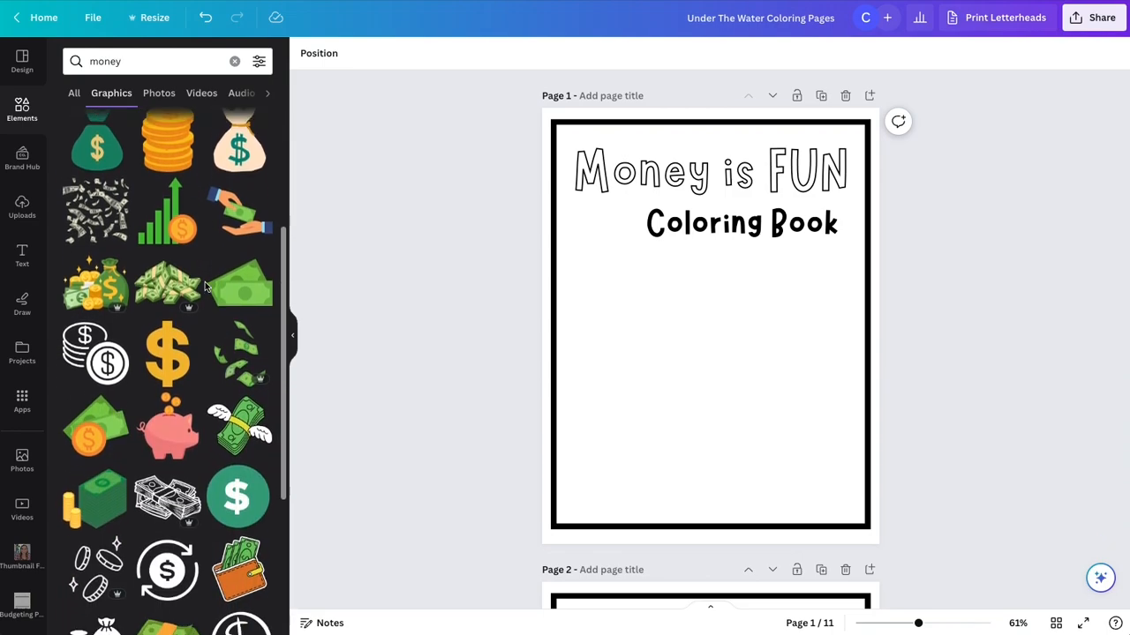
scroll(204, 282, "down", 2)
left_click(95, 393)
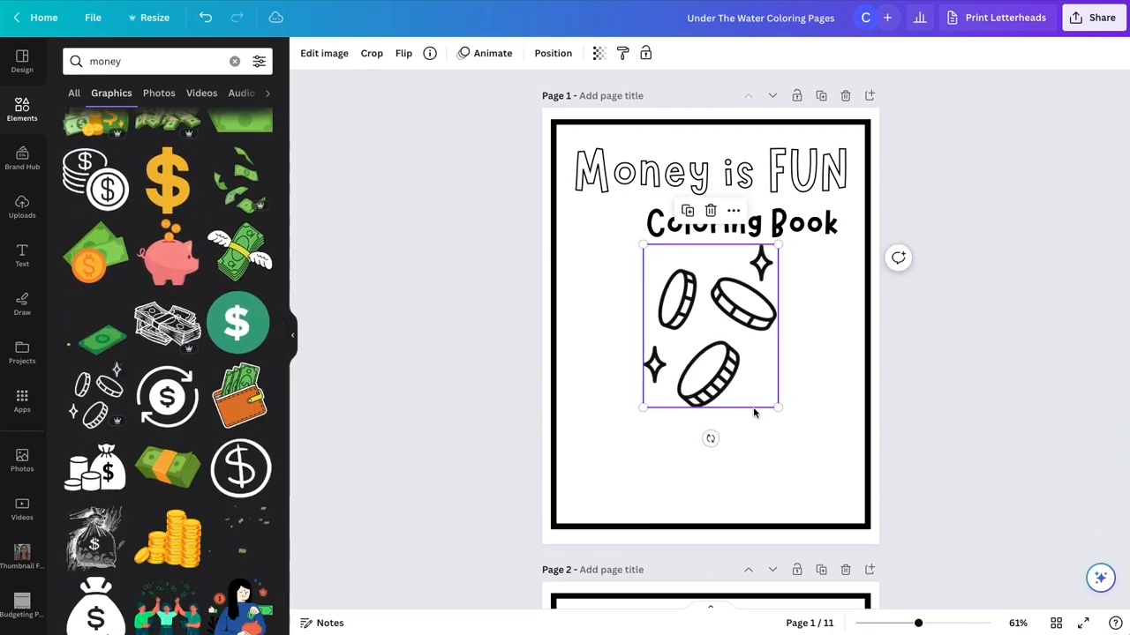
left_click_drag(729, 381, 658, 417)
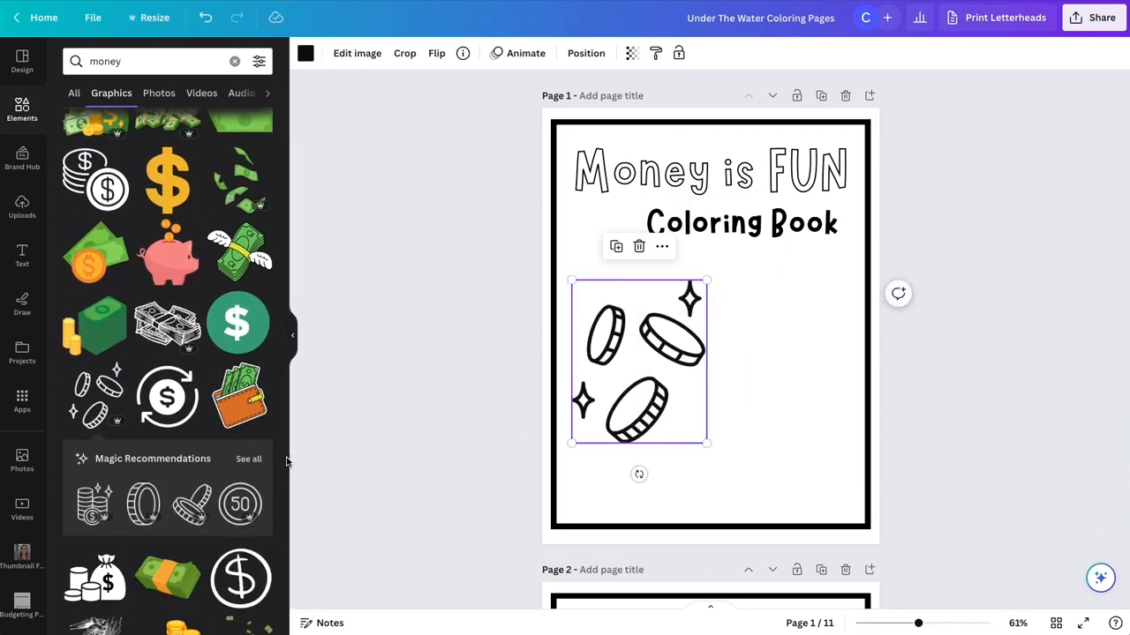
- Add the stacked dollar coins graphic from the related recommendations at the cover's lower right and move the sparkling coins up slightly
scroll(250, 344, "down", 2)
left_click(251, 310)
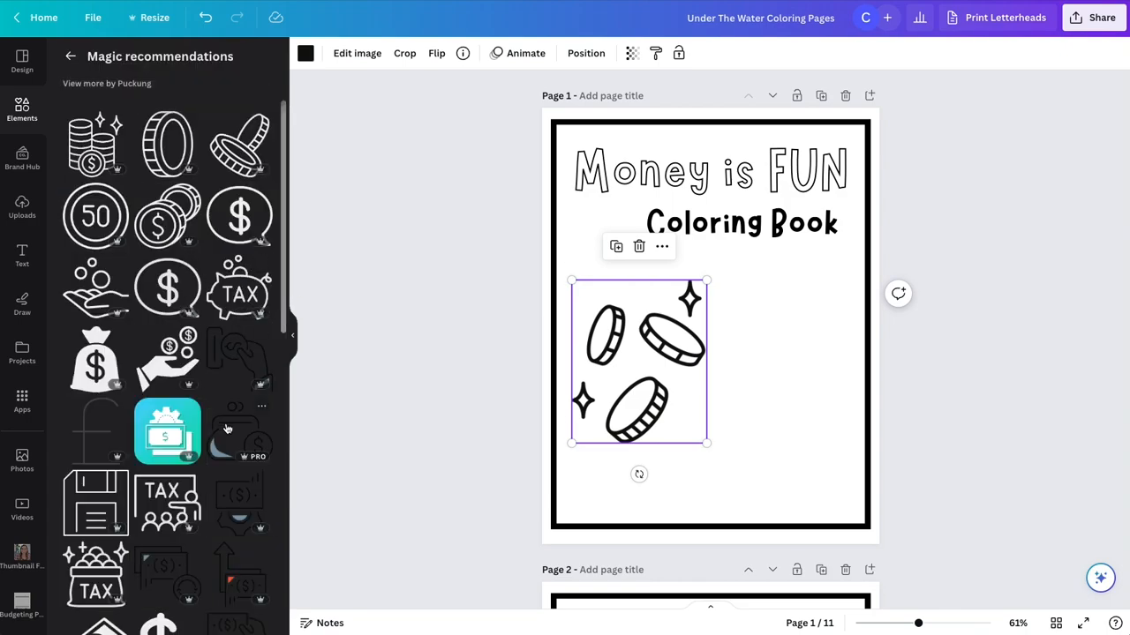
scroll(181, 392, "down", 5)
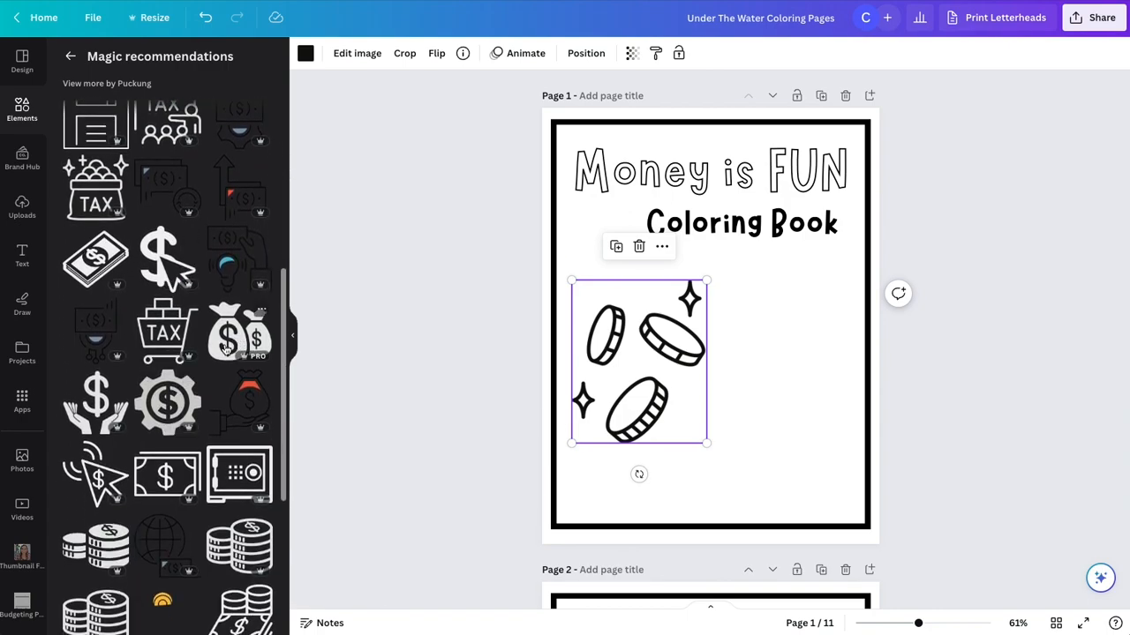
scroll(165, 433, "down", 3)
left_click(261, 302)
left_click(262, 305)
left_click(256, 340)
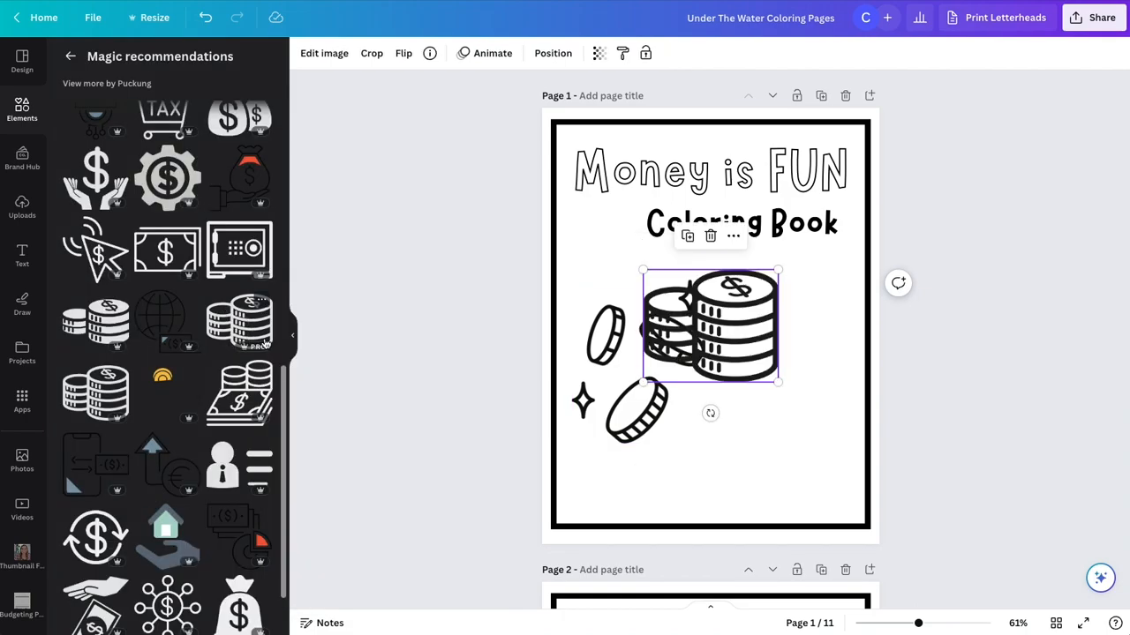
left_click_drag(700, 344, 810, 464)
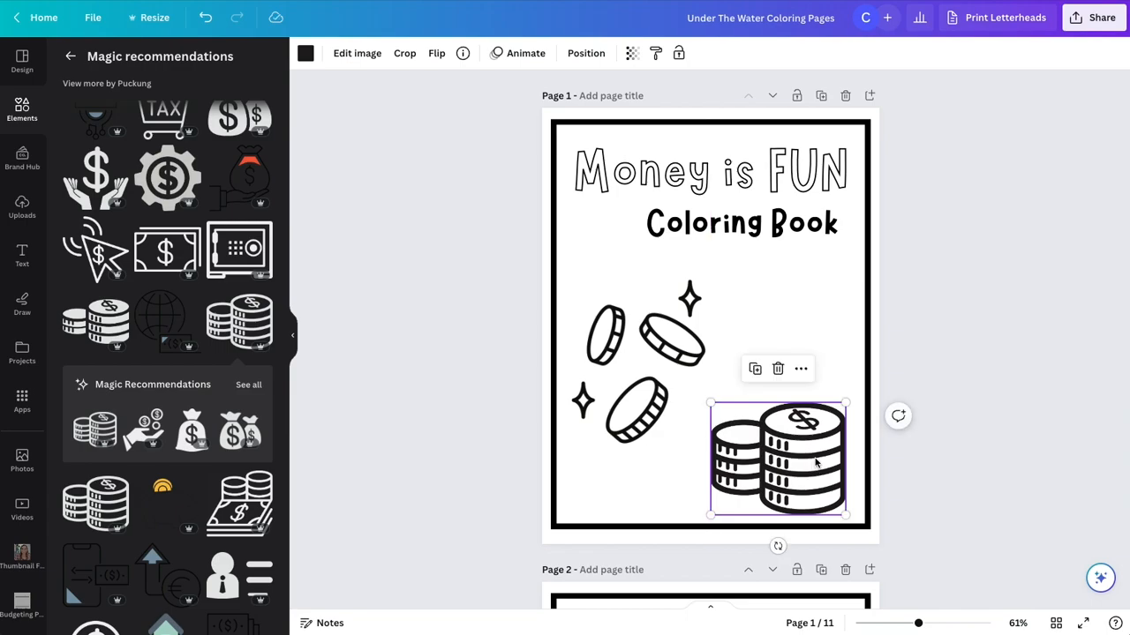
left_click_drag(623, 327, 621, 305)
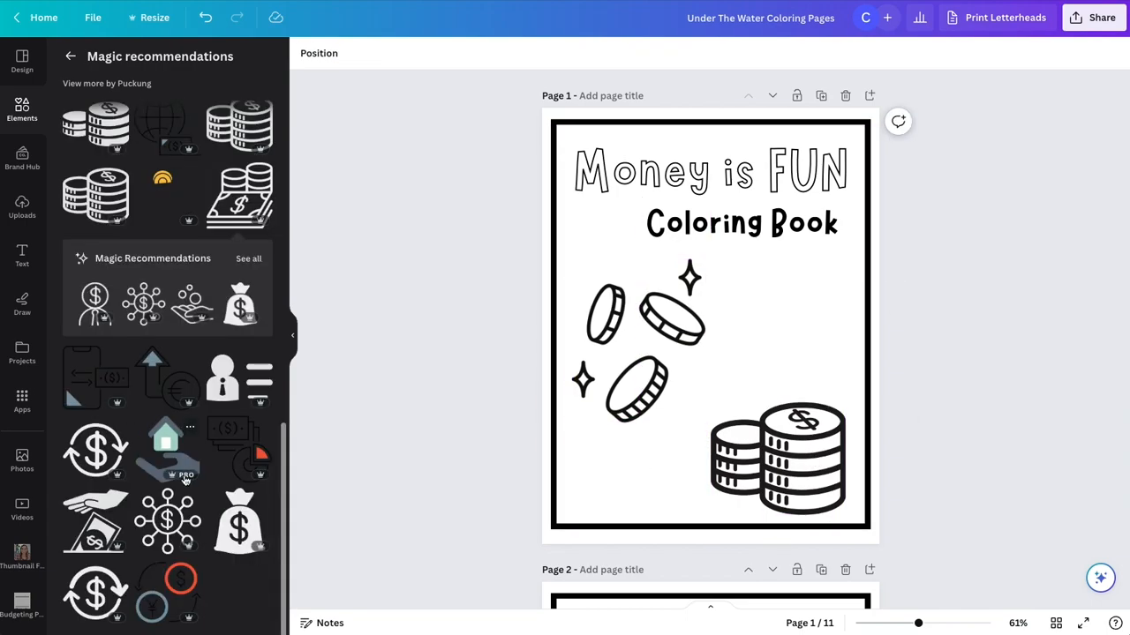
- Try the banknote bundle graphic from the full recommendations list on the cover and delete it
left_click(244, 258)
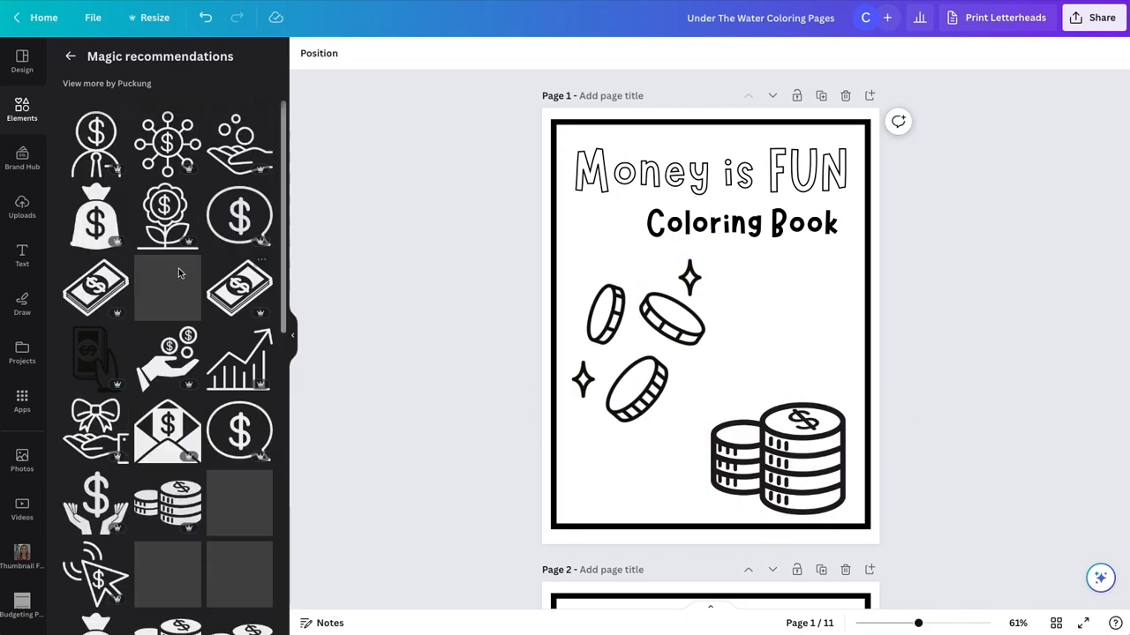
scroll(200, 284, "down", 1)
left_click(229, 248)
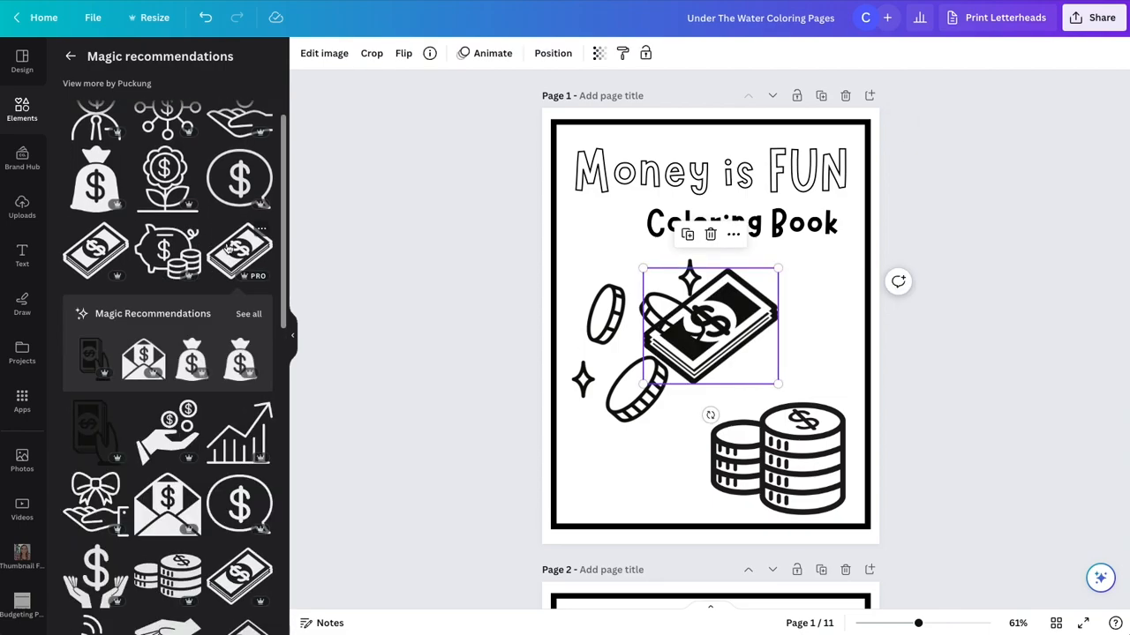
key("Delete")
scroll(139, 280, "down", 2)
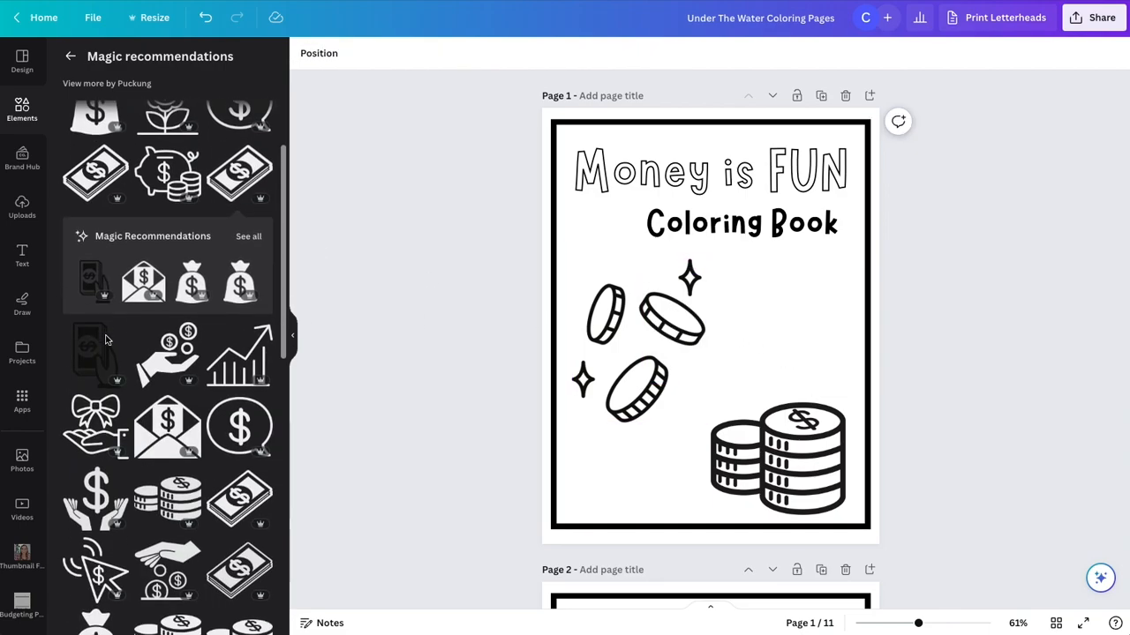
- Try the dollar envelope graphic from the recommendations on the cover and delete it
left_click(138, 282)
left_click_drag(758, 331, 827, 336)
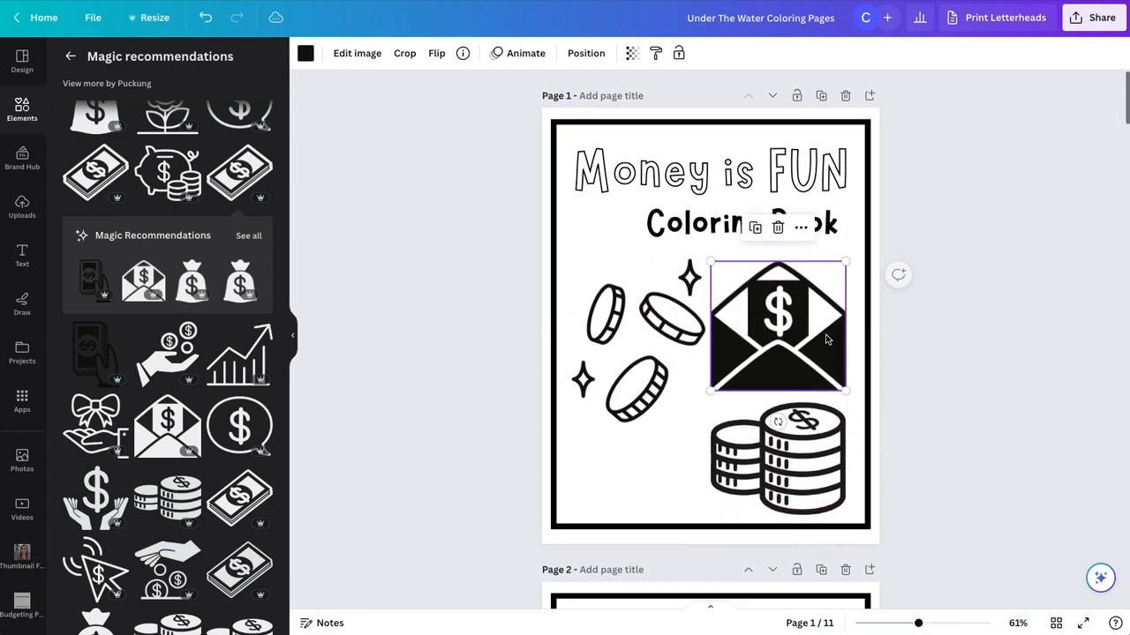
key("Delete")
scroll(224, 406, "down", 10)
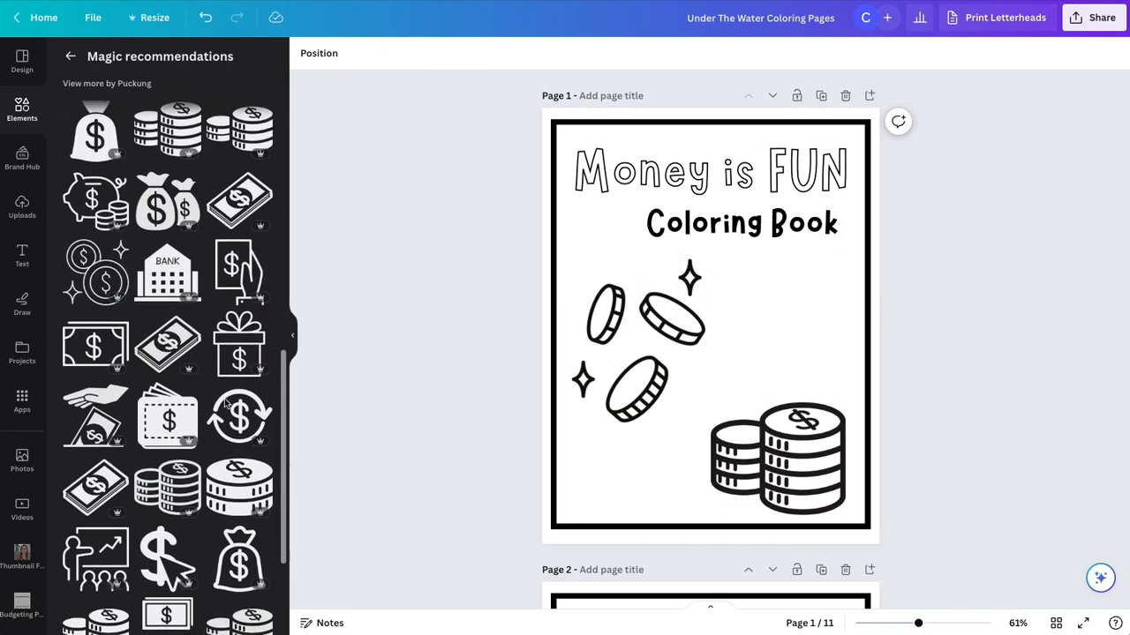
scroll(227, 403, "down", 2)
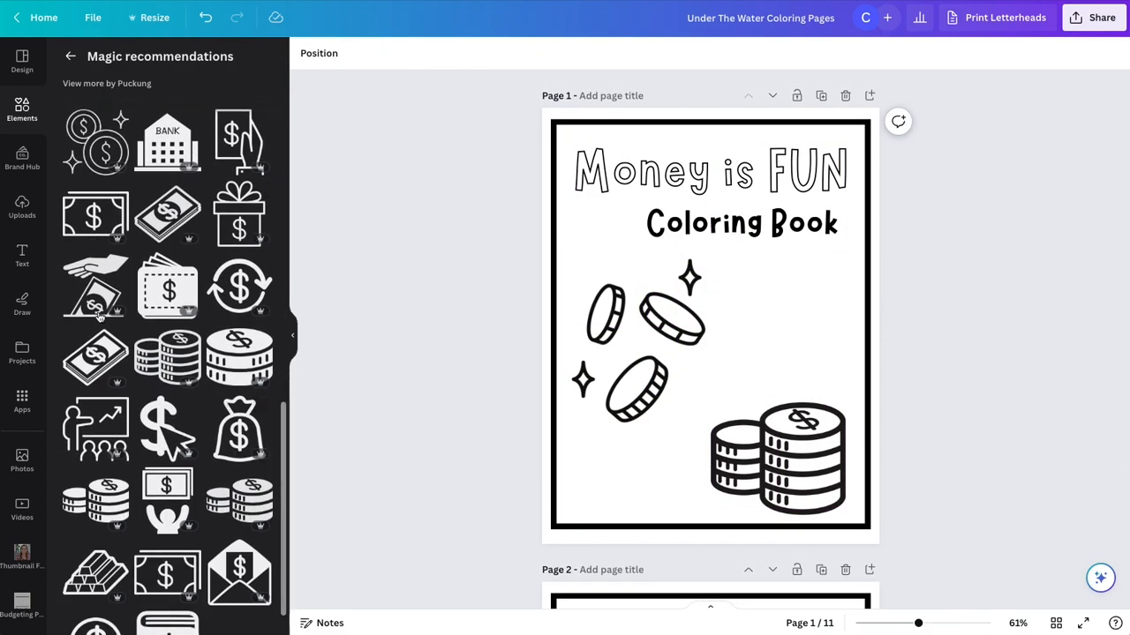
- Replace the stacked dollar coins on the cover with the outlined piggy bank graphic, enlarged in the lower right area
left_click(808, 453)
key("Delete")
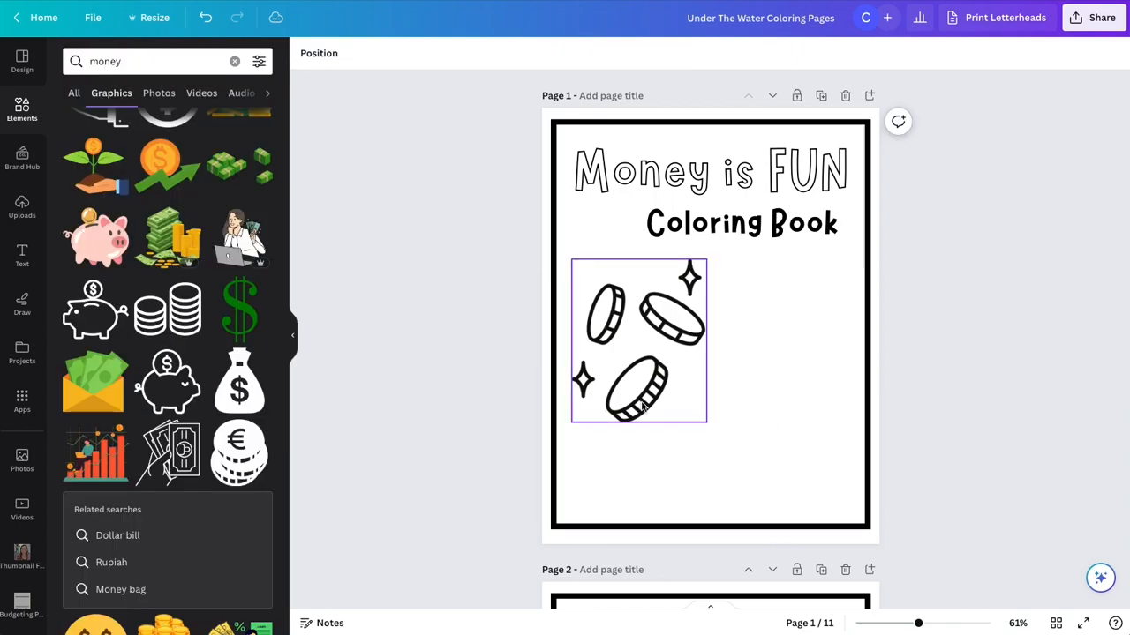
left_click(93, 316)
left_click_drag(727, 360, 794, 480)
left_click_drag(711, 383, 682, 355)
left_click_drag(785, 428, 788, 433)
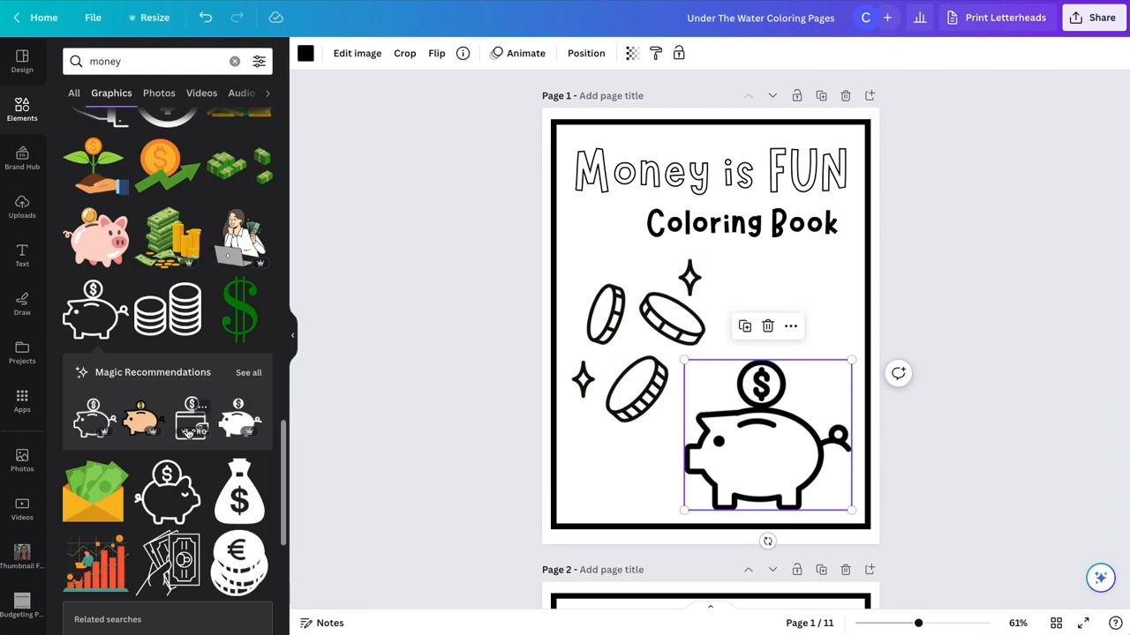
- Shift the sparkling coins graphic slightly right so it lines up with the start of the cover title
scroll(186, 433, "down", 10)
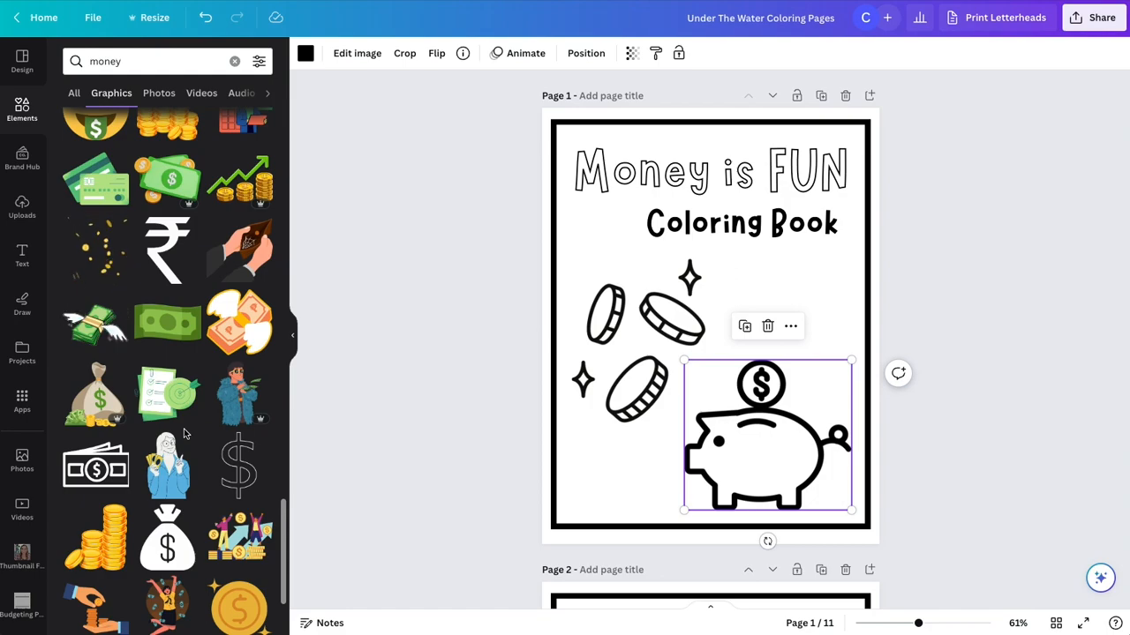
scroll(186, 433, "down", 3)
left_click(679, 311)
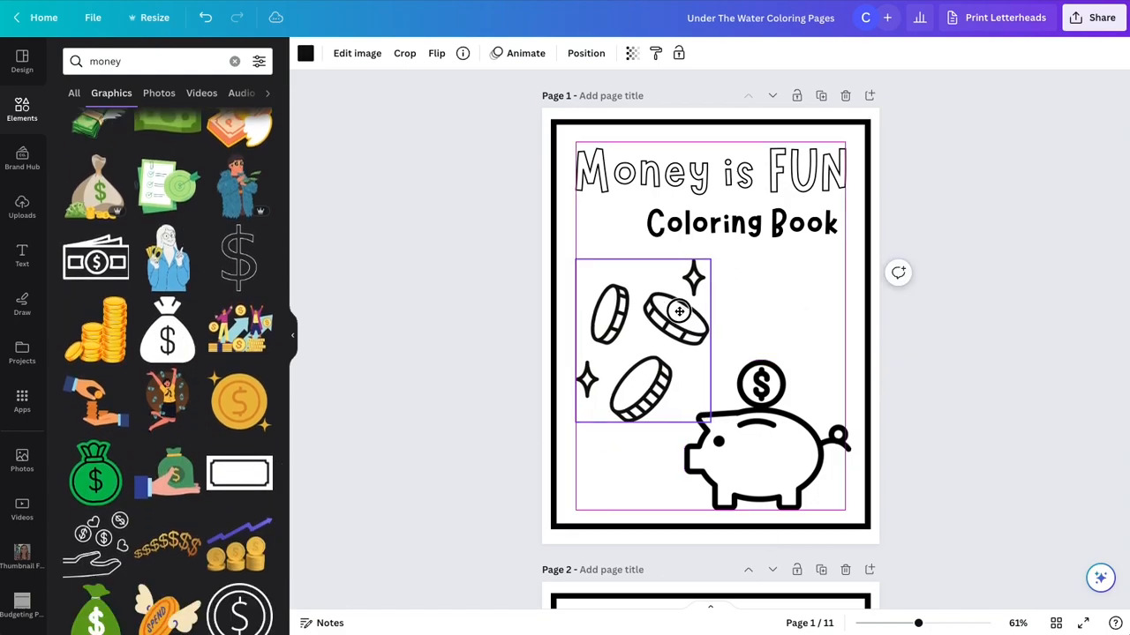
- Search the fonts for "outline" and try Blueberry Outline on the "Money is FUN" title
left_click(596, 165)
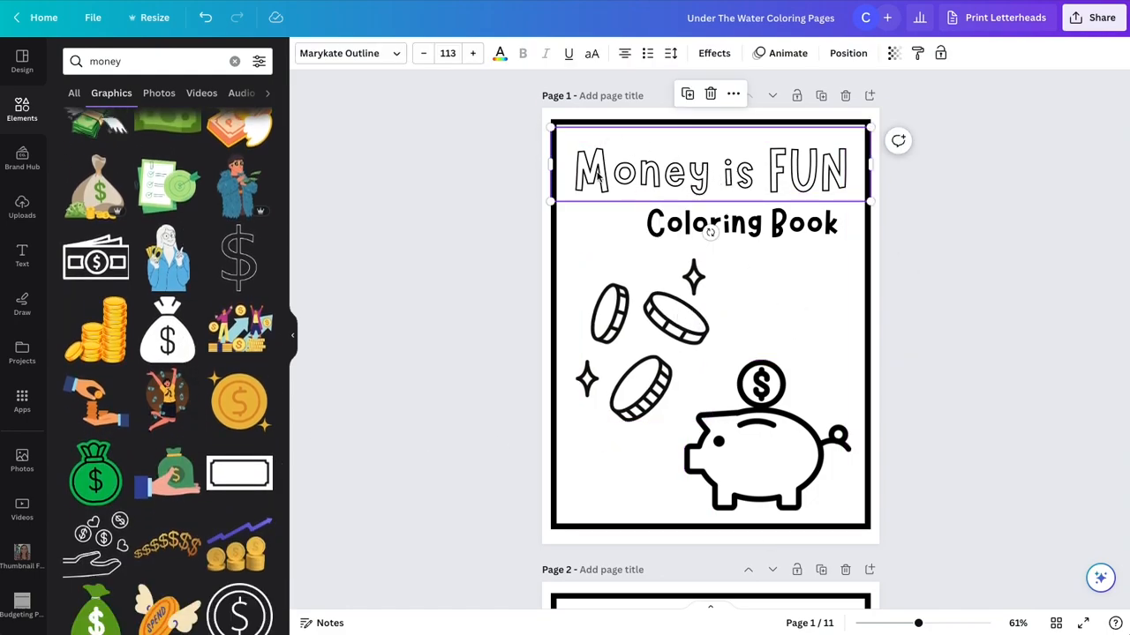
left_click(396, 53)
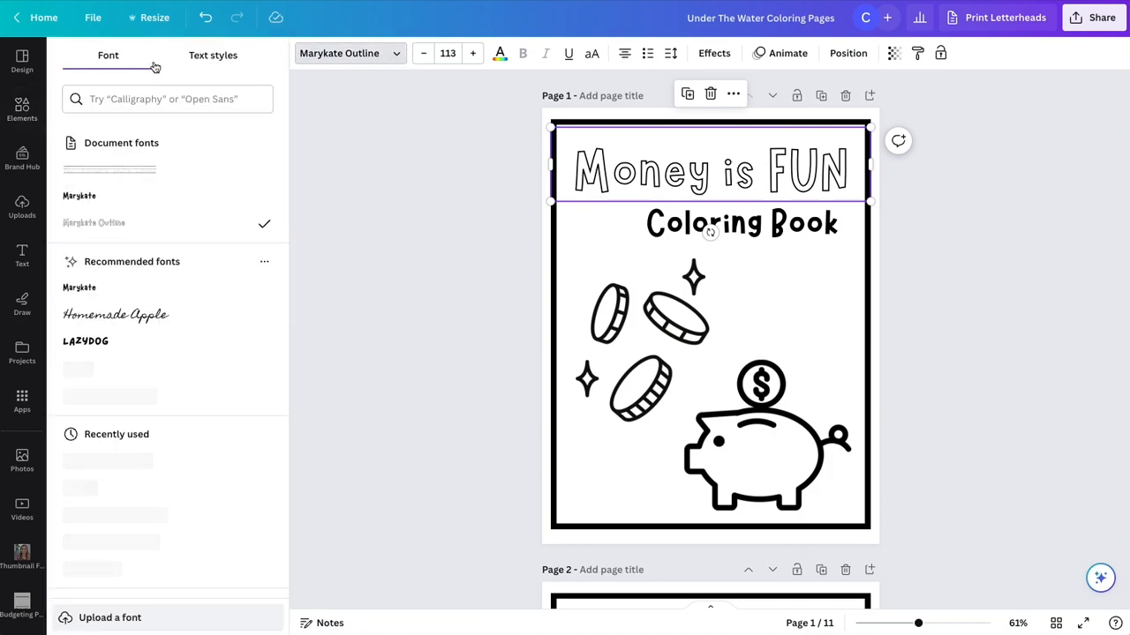
left_click(163, 91)
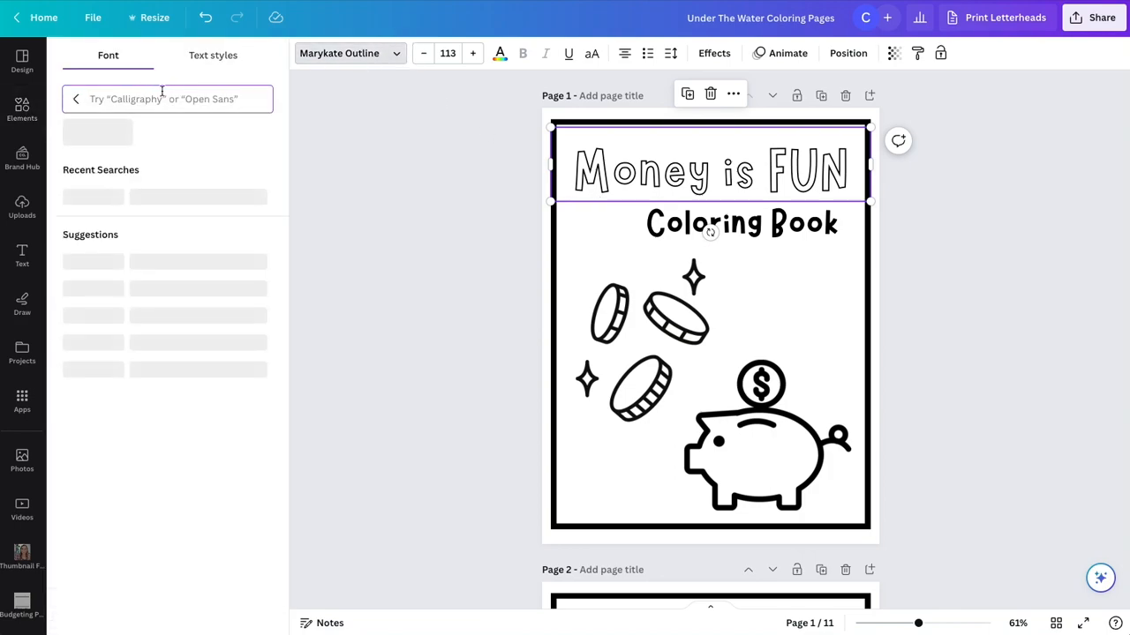
type("outline")
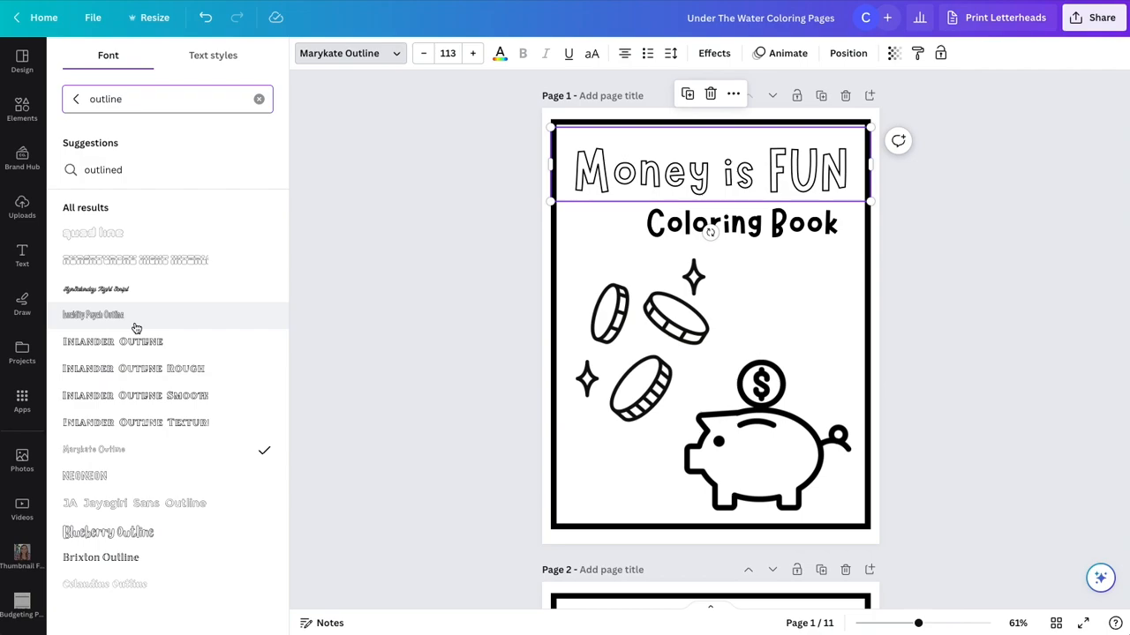
scroll(146, 380, "down", 2)
left_click(155, 445)
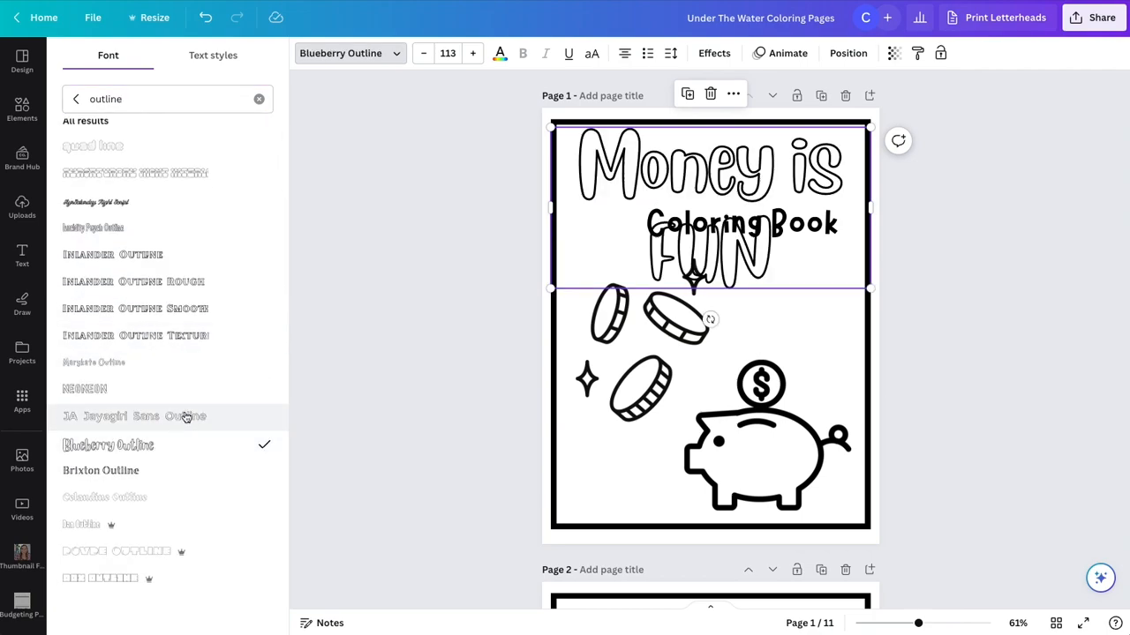
- Try the Sifonn Outline and Yearbook Outline fonts on the cover title
scroll(197, 374, "down", 2)
scroll(194, 366, "down", 8)
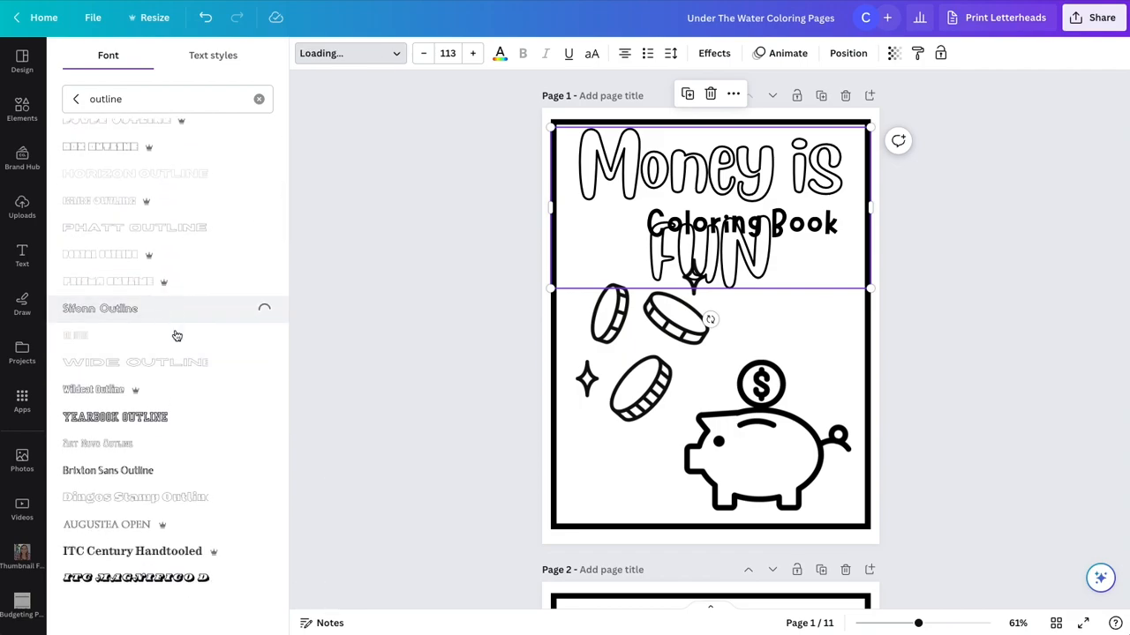
scroll(187, 440, "down", 3)
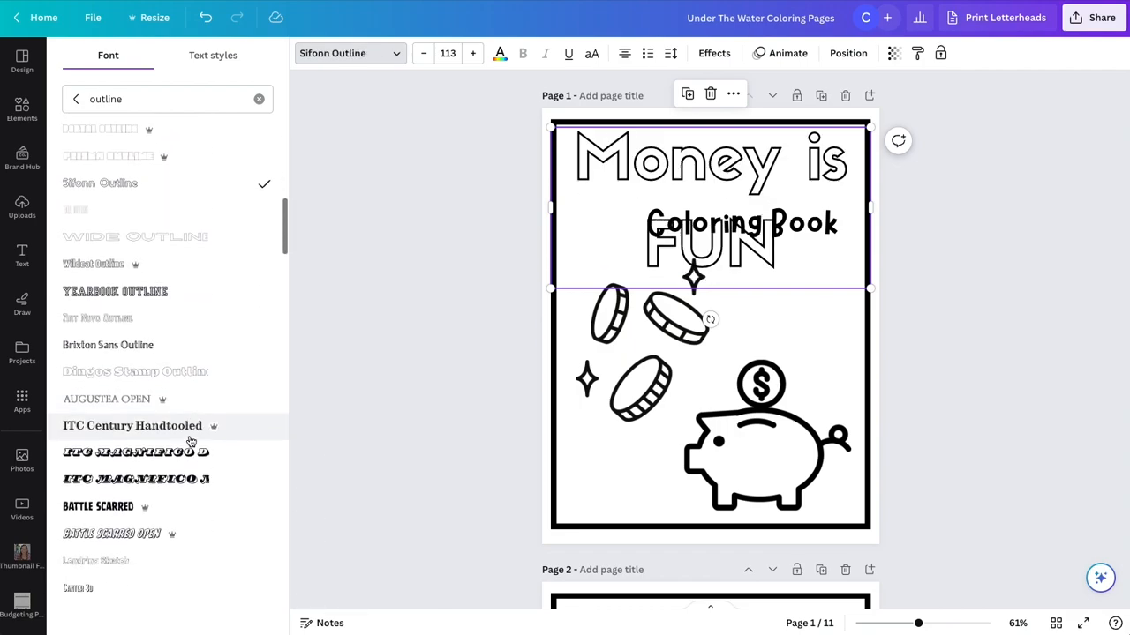
left_click(177, 286)
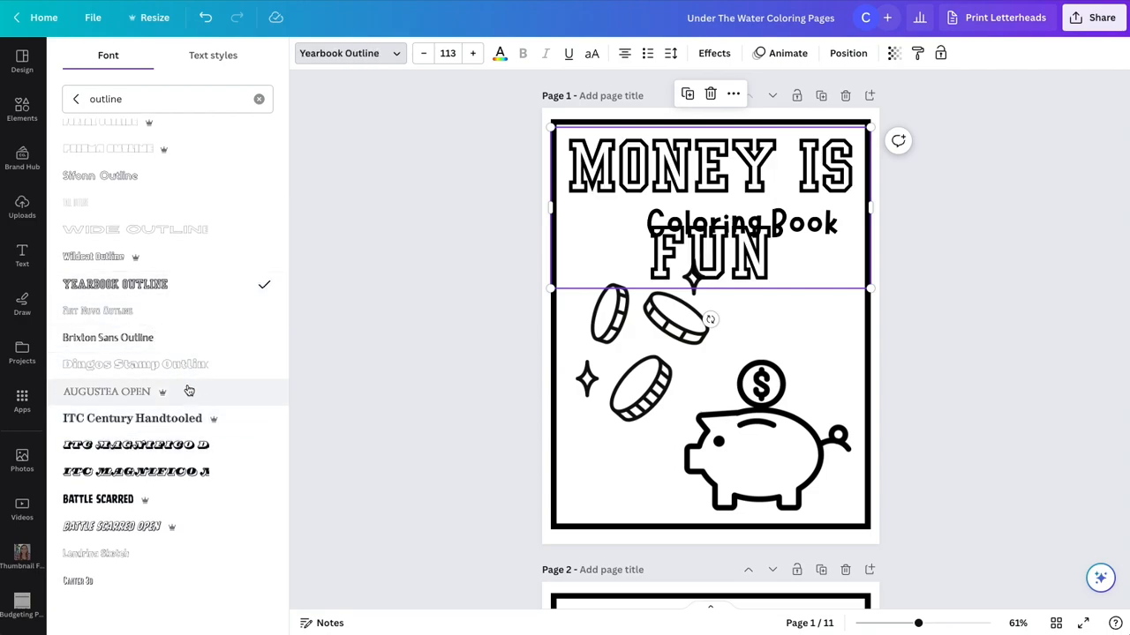
- Set the "Money is FUN" title in the Londrina Shadow font
scroll(165, 455, "down", 3)
left_click(139, 408)
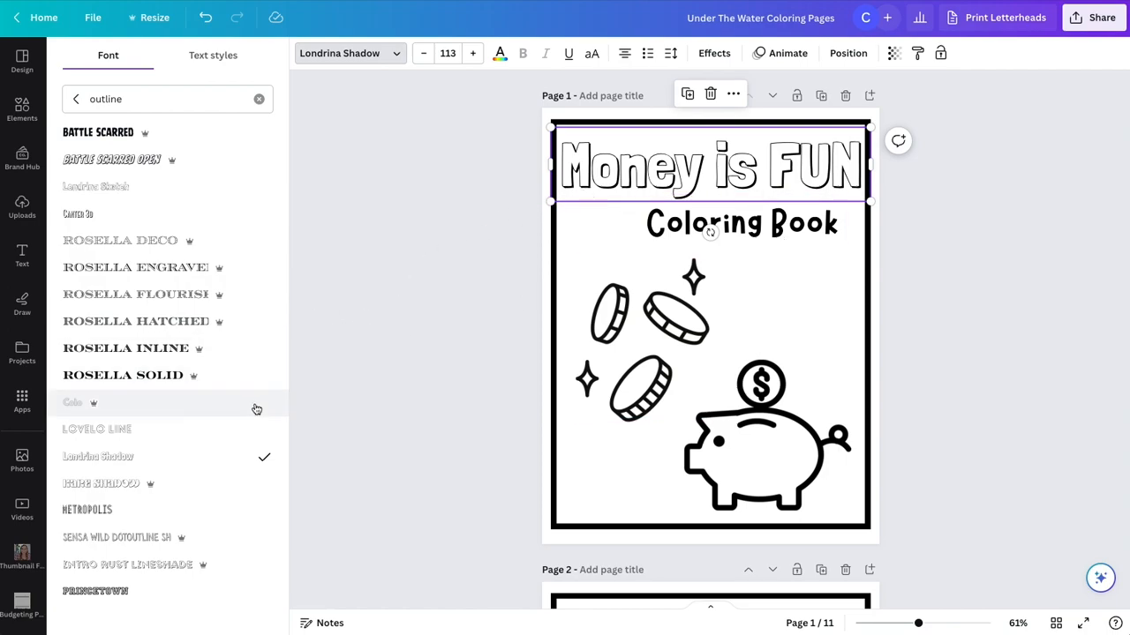
scroll(144, 429, "down", 3)
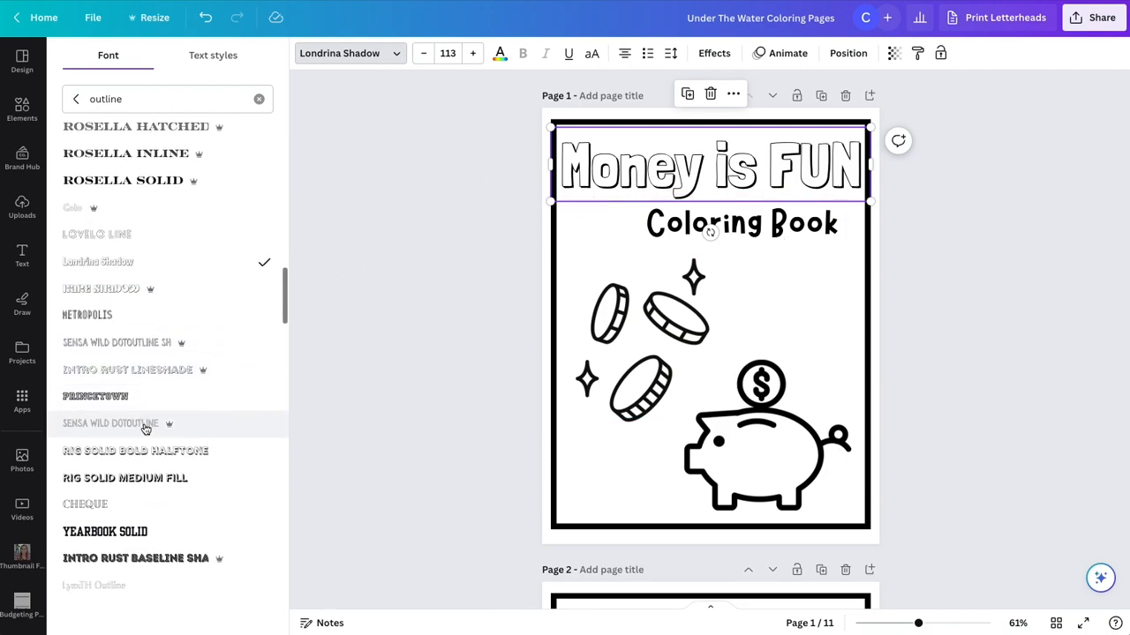
- Increase the "Coloring Book" subtitle's font size to 82.2 and widen and reposition its box so it fits one line beneath the title
left_click(742, 222)
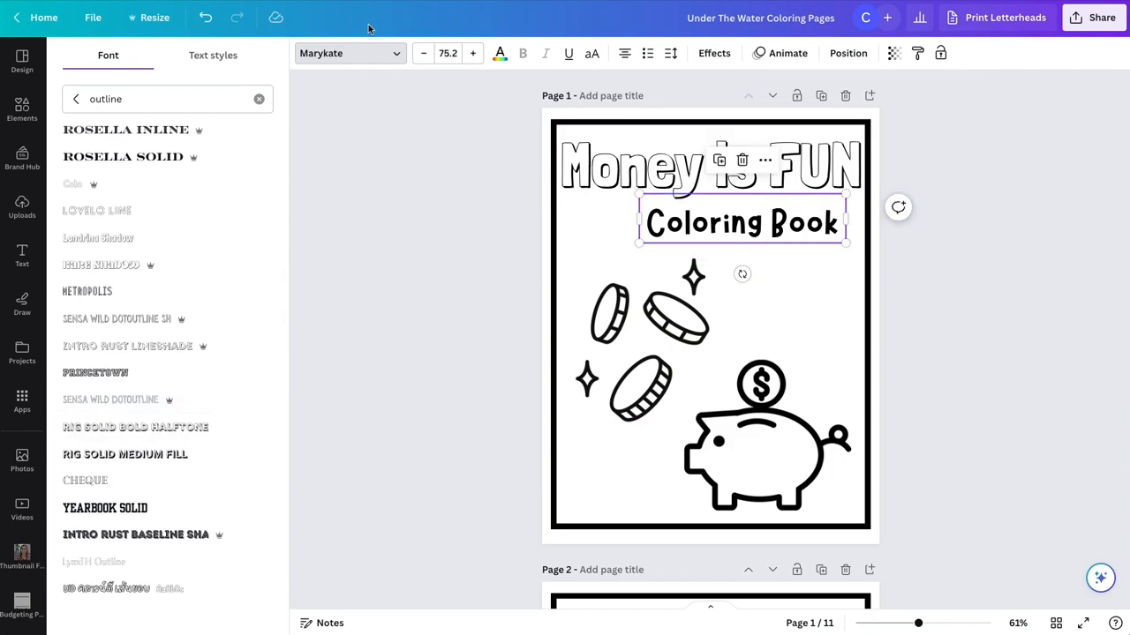
left_click(473, 53)
left_click(473, 53)
left_click(473, 53)
left_click(473, 53)
left_click(473, 53)
left_click(473, 53)
left_click(473, 53)
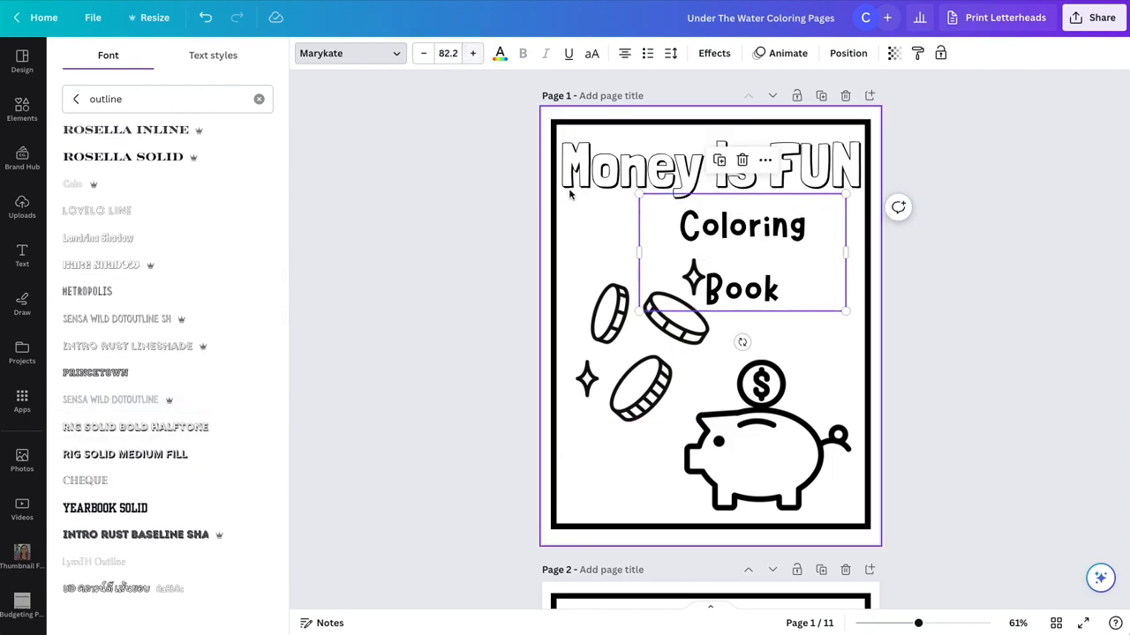
left_click_drag(641, 255, 588, 222)
left_click_drag(716, 228, 751, 222)
- Scale the "Money is FUN" title down to font size 101, leaving a margin on both sides inside the border
left_click(825, 160)
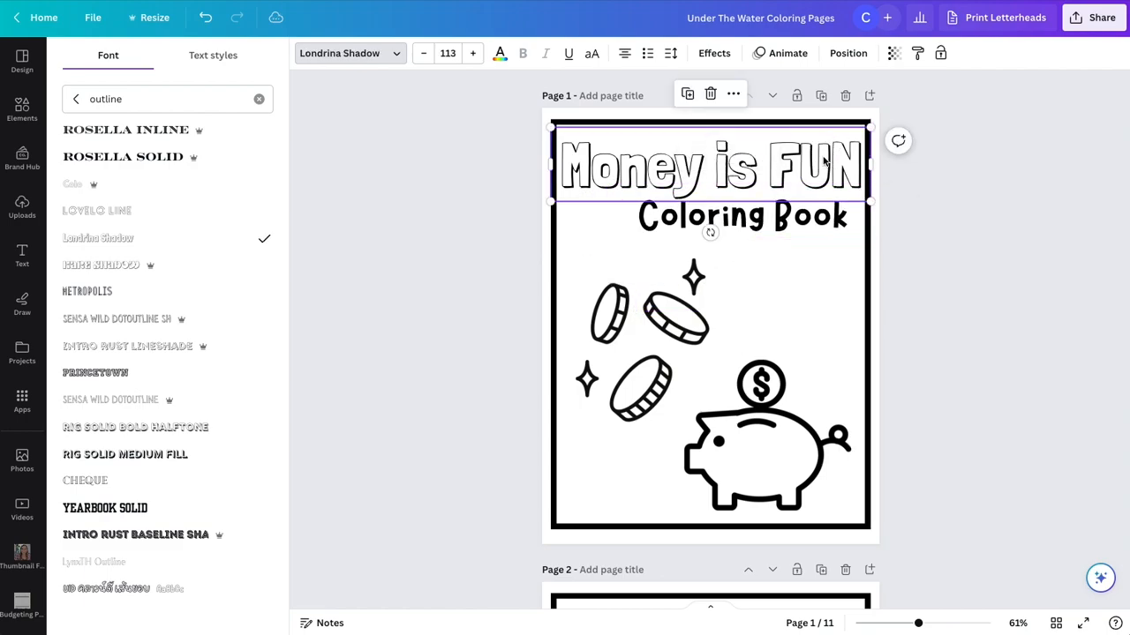
left_click_drag(871, 124, 852, 132)
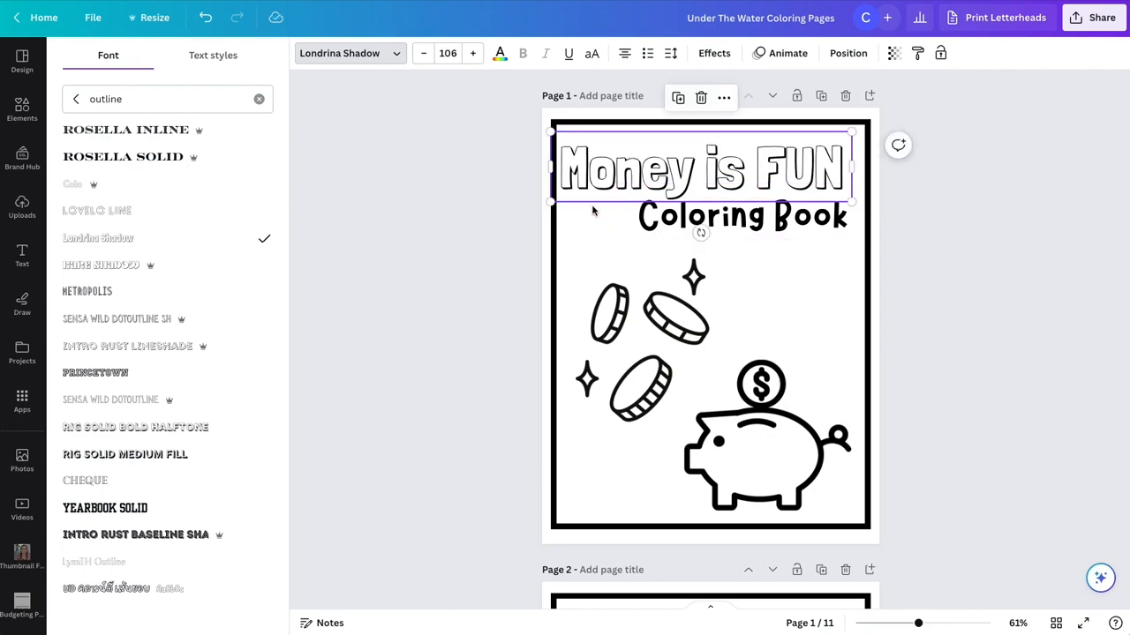
left_click_drag(550, 201, 565, 198)
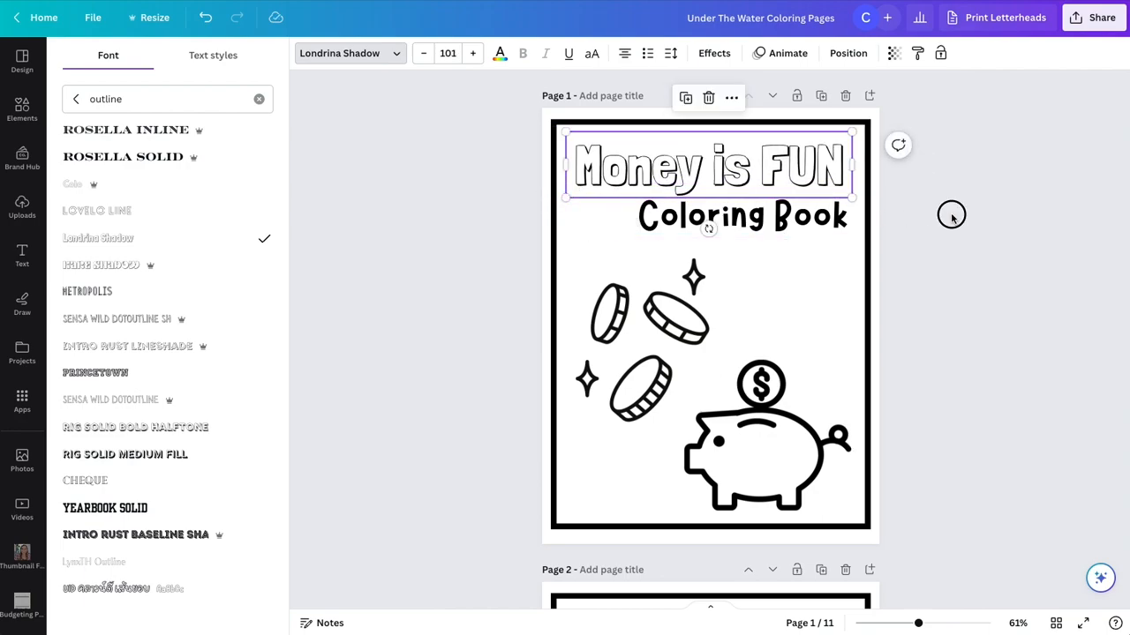
left_click(896, 253)
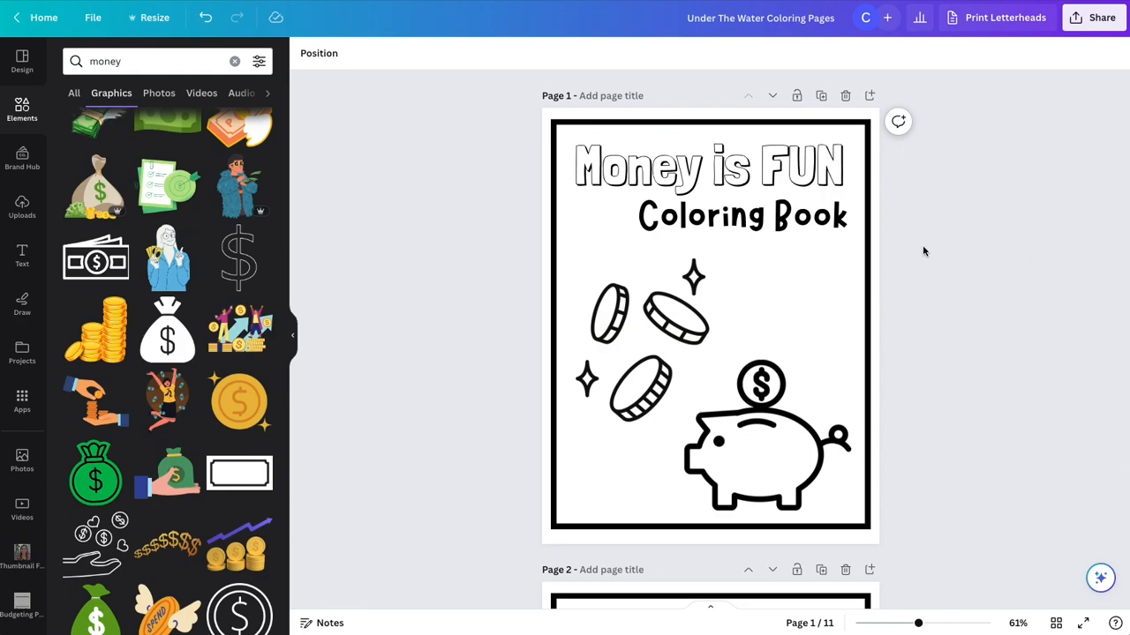
- Try removing the black border from the cover page and undo the deletion
left_click(868, 256)
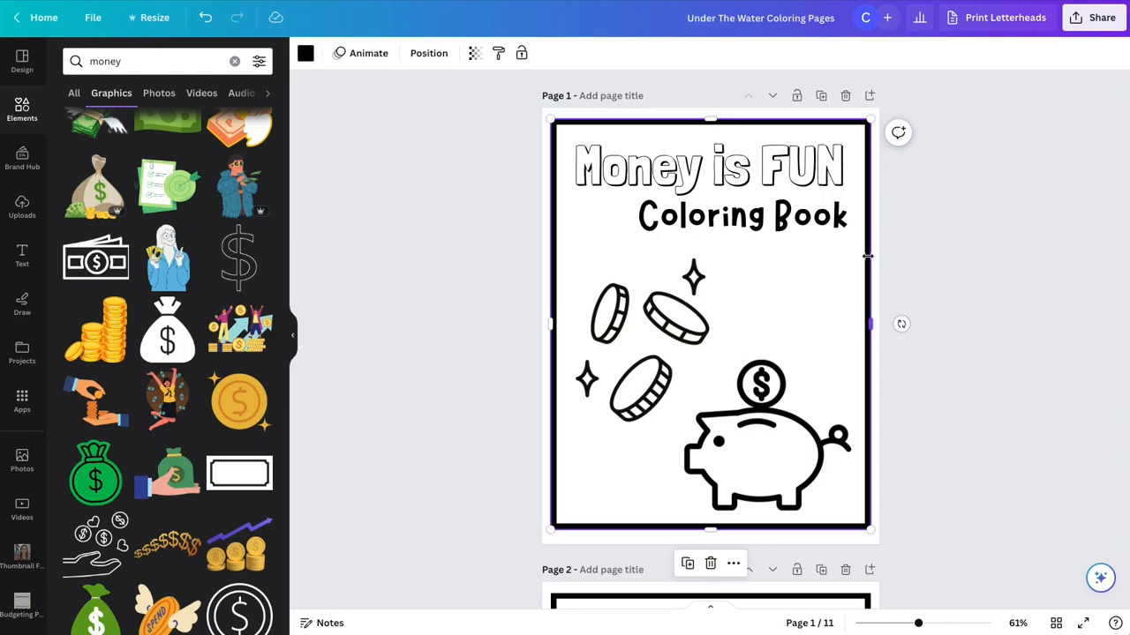
key("Delete")
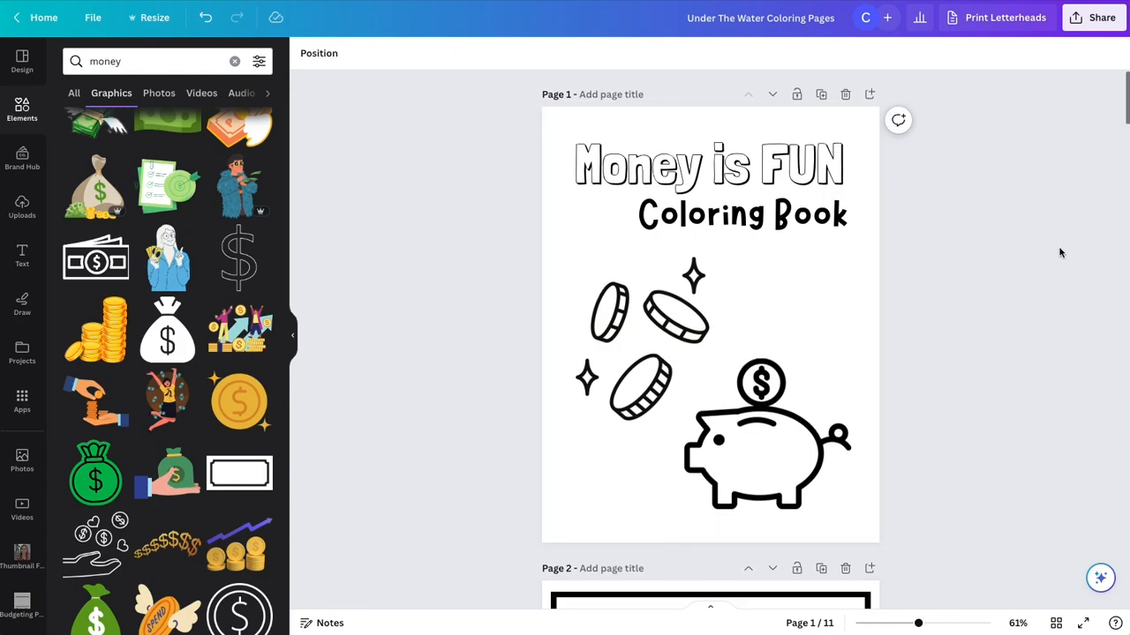
key("ctrl+z")
- Delete the shark illustration from page 2
scroll(1034, 249, "down", 6)
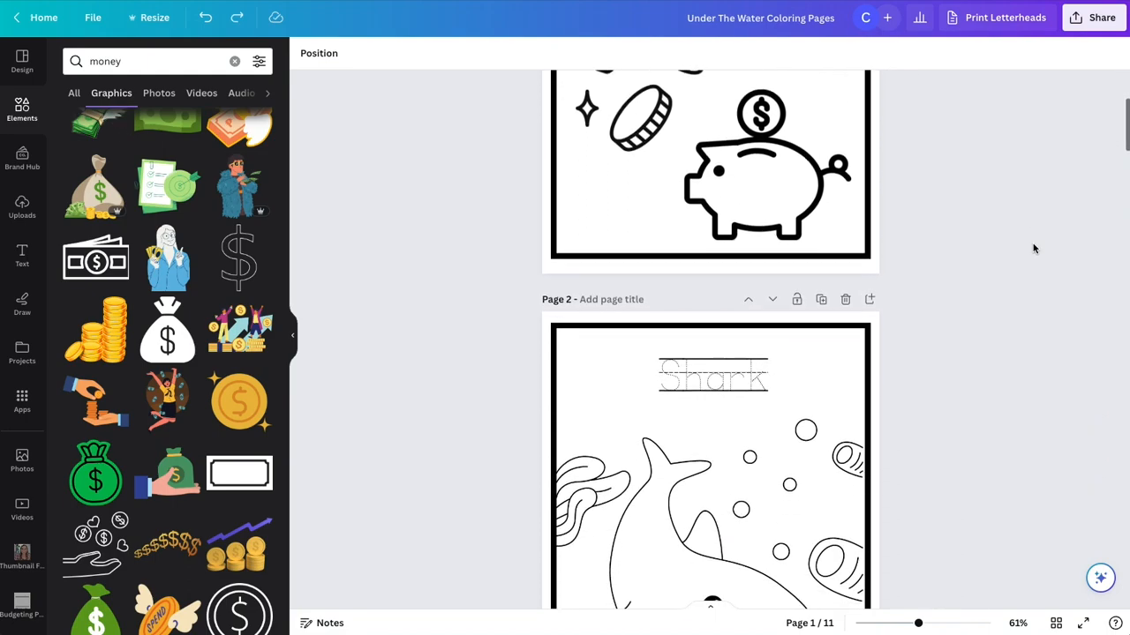
scroll(745, 133, "up", 2)
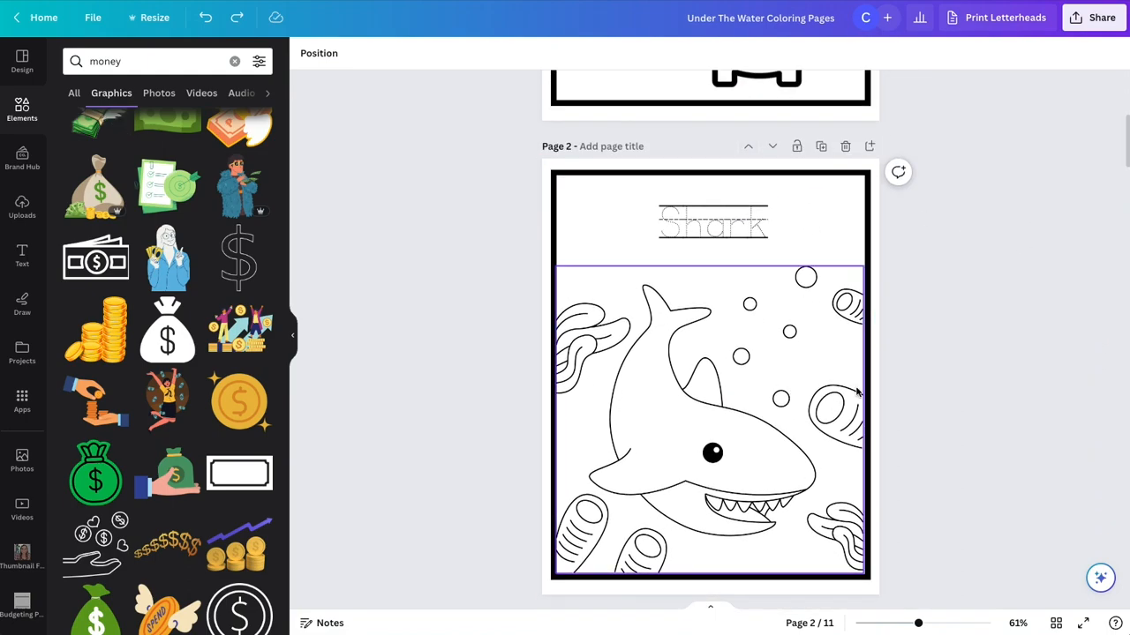
left_click(778, 356)
key("Delete")
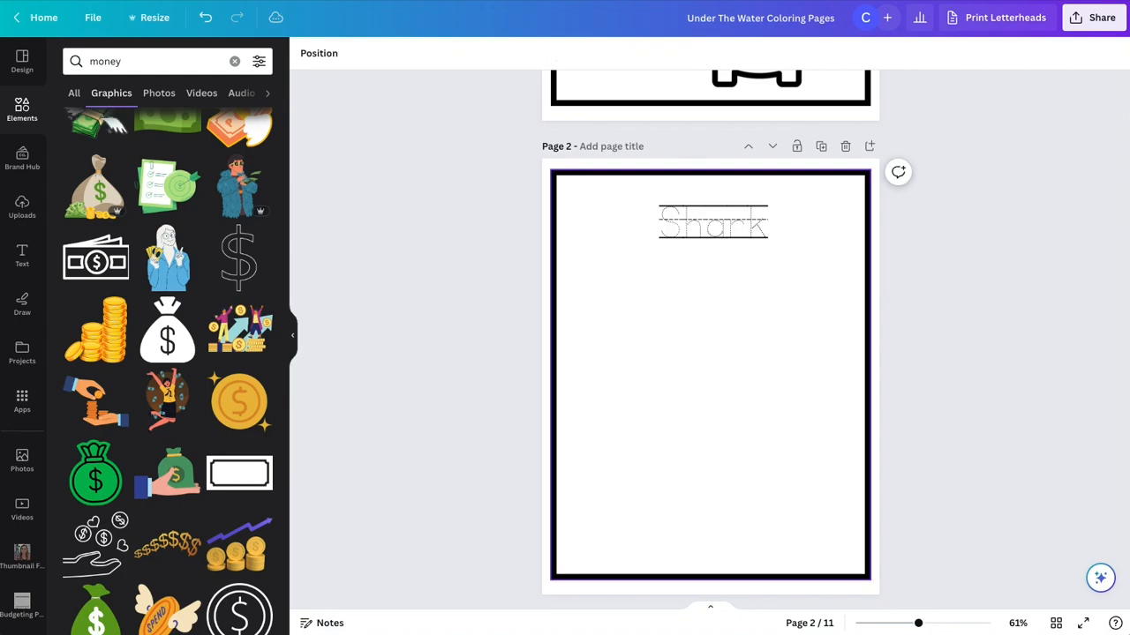
- Replace the traceable word "Shark" on page 2 with "Quarter"
scroll(781, 341, "down", 1)
left_click(723, 222)
left_click(718, 209)
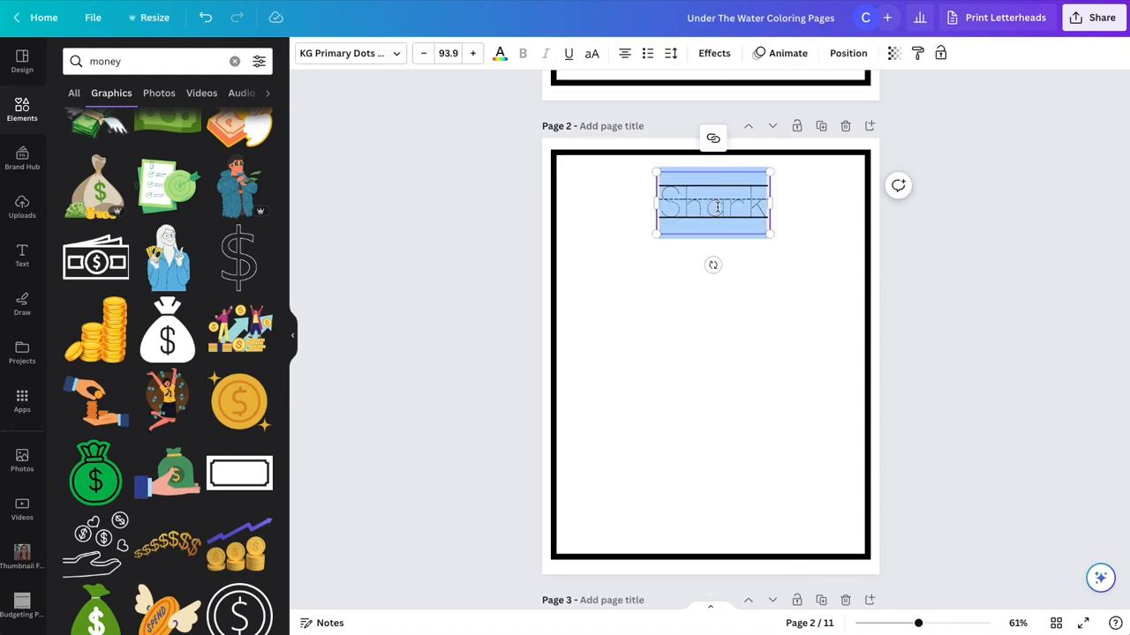
type("Ocarter")
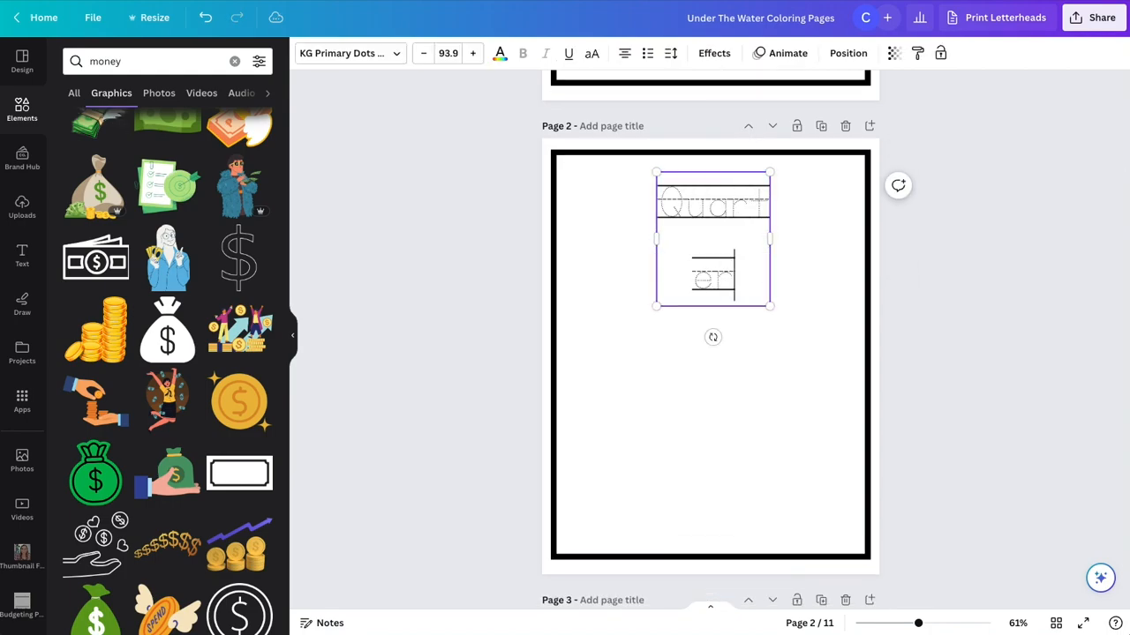
- Widen the "Quarter" text box so the word fits on one line and center it horizontally on page 2
scroll(649, 237, "down", 1)
left_click_drag(645, 232, 610, 230)
left_click_drag(771, 196, 785, 197)
scroll(753, 224, "down", 2)
left_click(715, 238)
left_click_drag(693, 151, 707, 152)
left_click(737, 304)
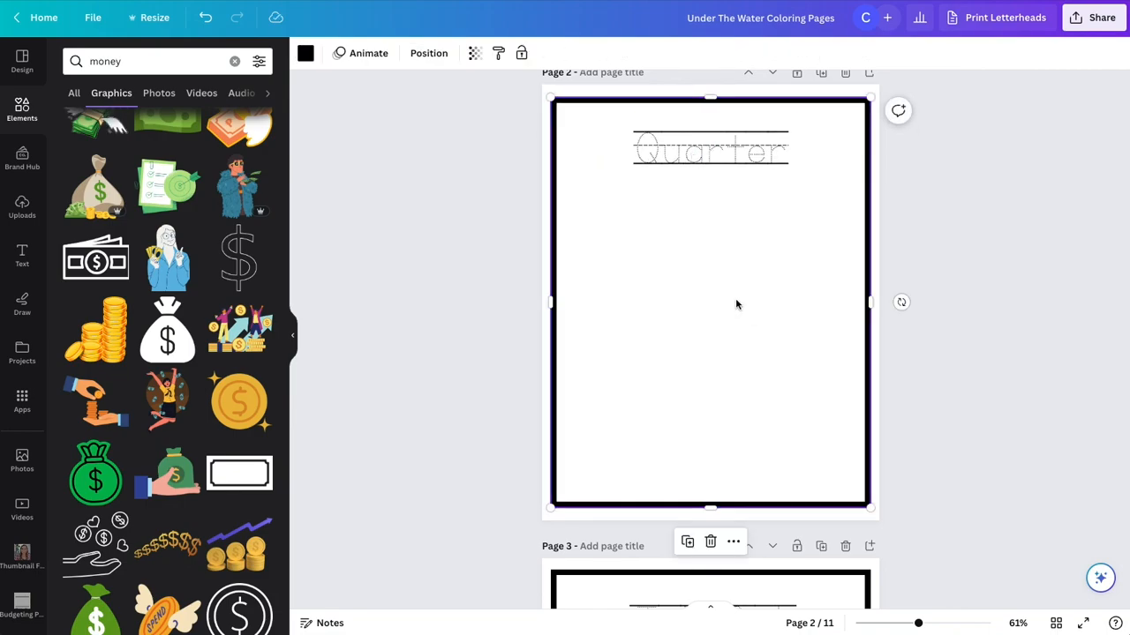
- Search the graphics for "quarter"
left_click(143, 60)
type("quarte")
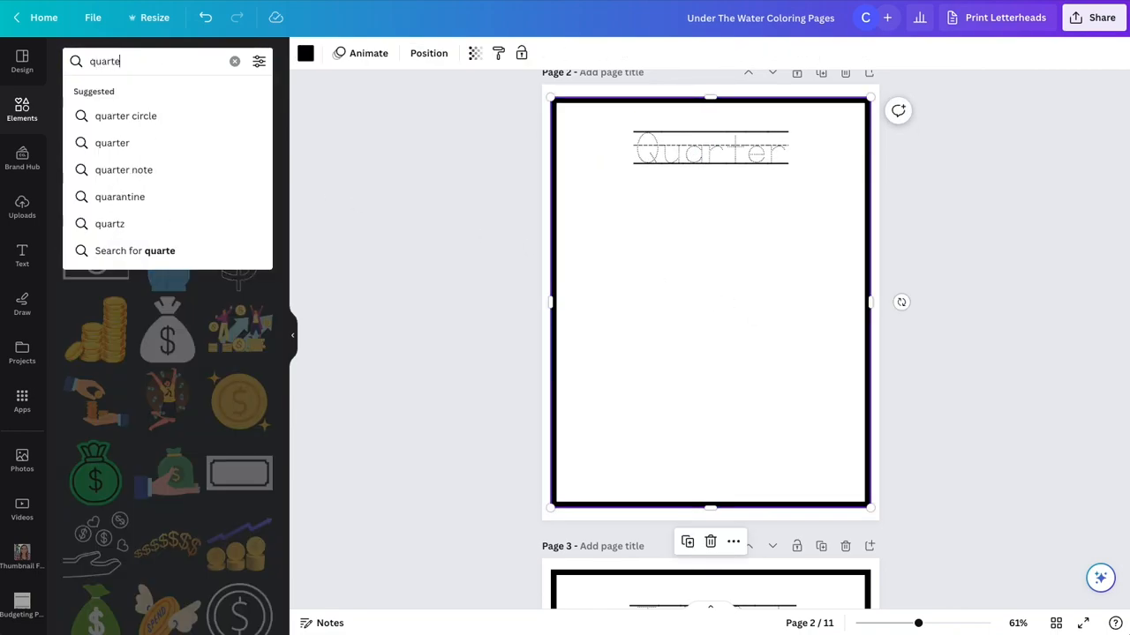
type("r")
key("Return")
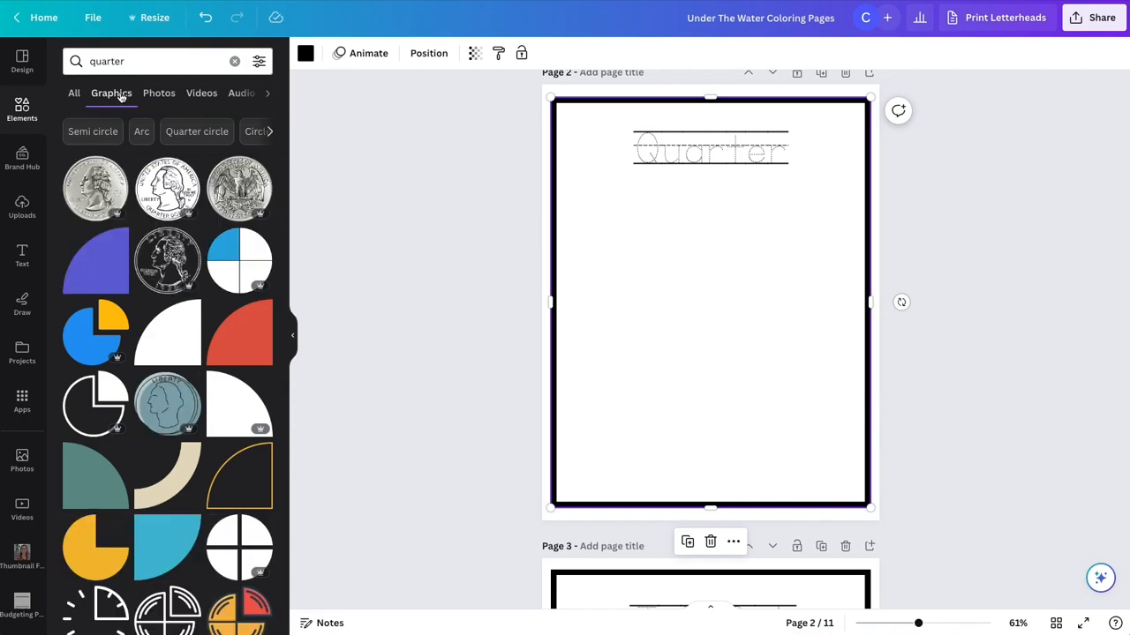
- Add the outlined quarter dollar coin to page 2, enlarge it to about 5.6 by 5.5 and center it below the word
left_click(167, 188)
left_click_drag(752, 344, 814, 425)
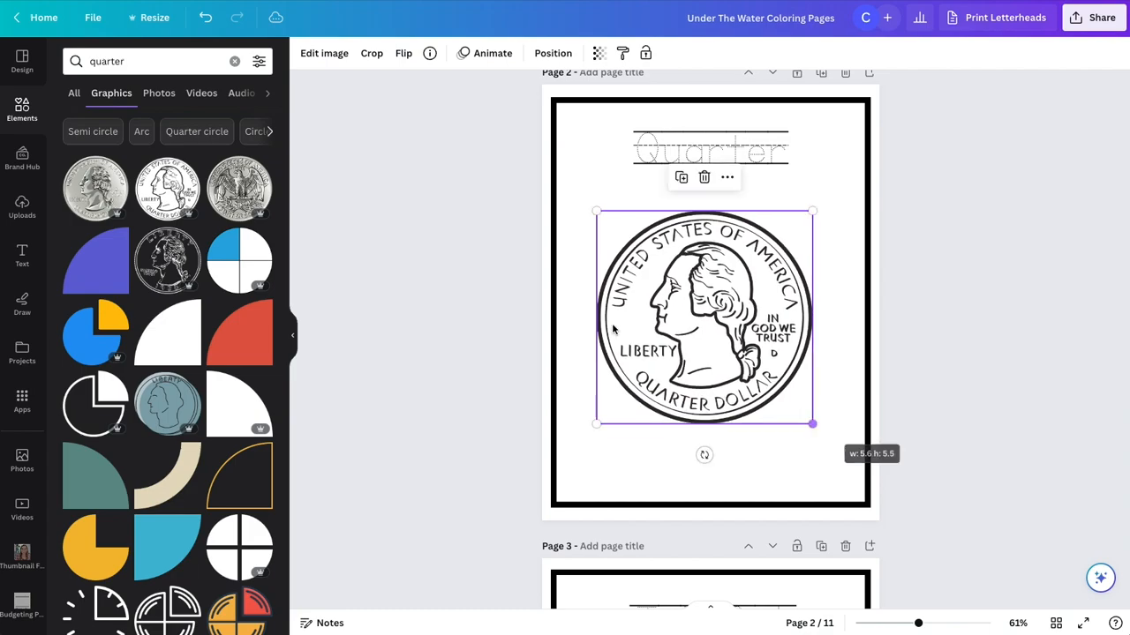
left_click_drag(754, 306, 761, 311)
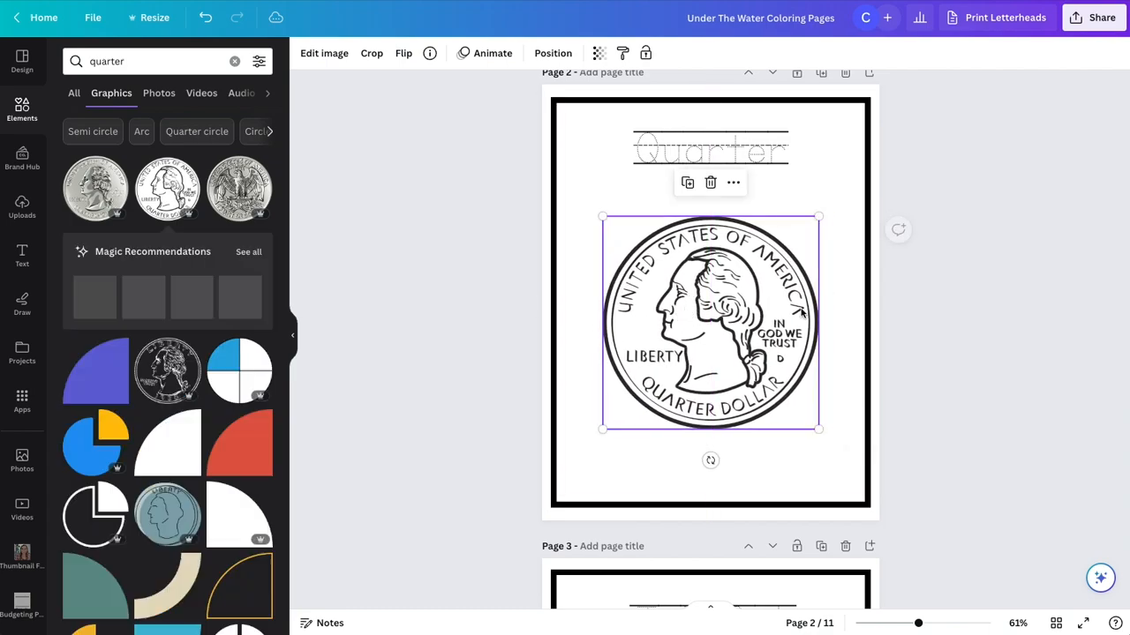
- Replace the traceable word "Jellyfish" on page 3 with "Dime" and delete the jellyfish drawing below it
left_click(921, 306)
scroll(924, 246, "down", 5)
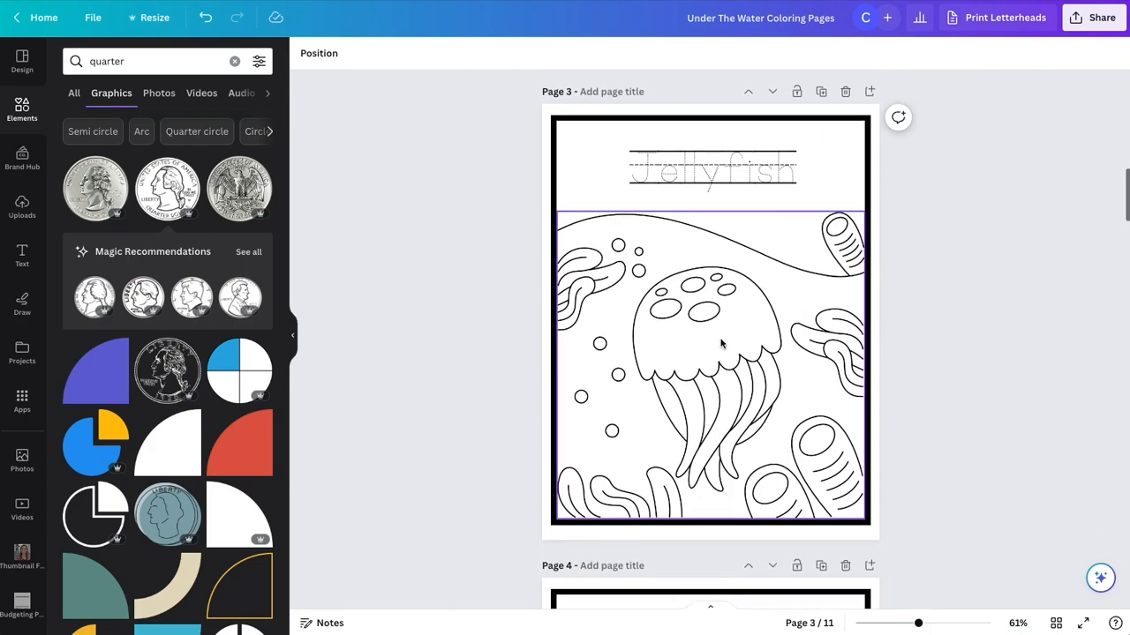
double_click(690, 168)
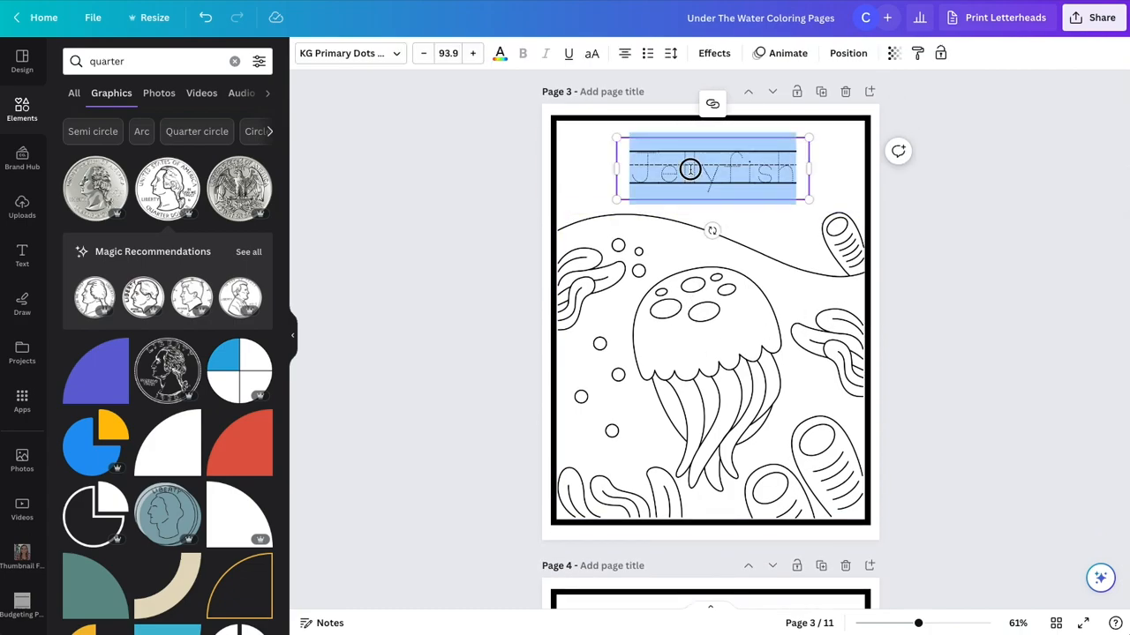
type("Dime")
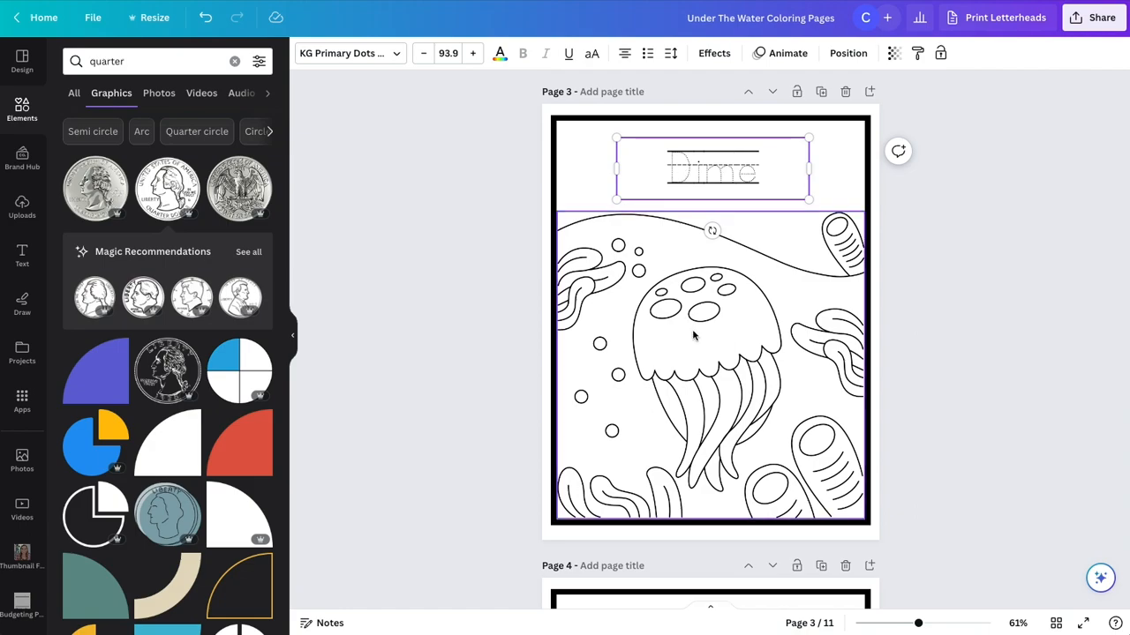
left_click(668, 334)
key("Delete")
- Search the graphics for "dime" and try to add the outlined dime coin
left_click(128, 61)
type("dime")
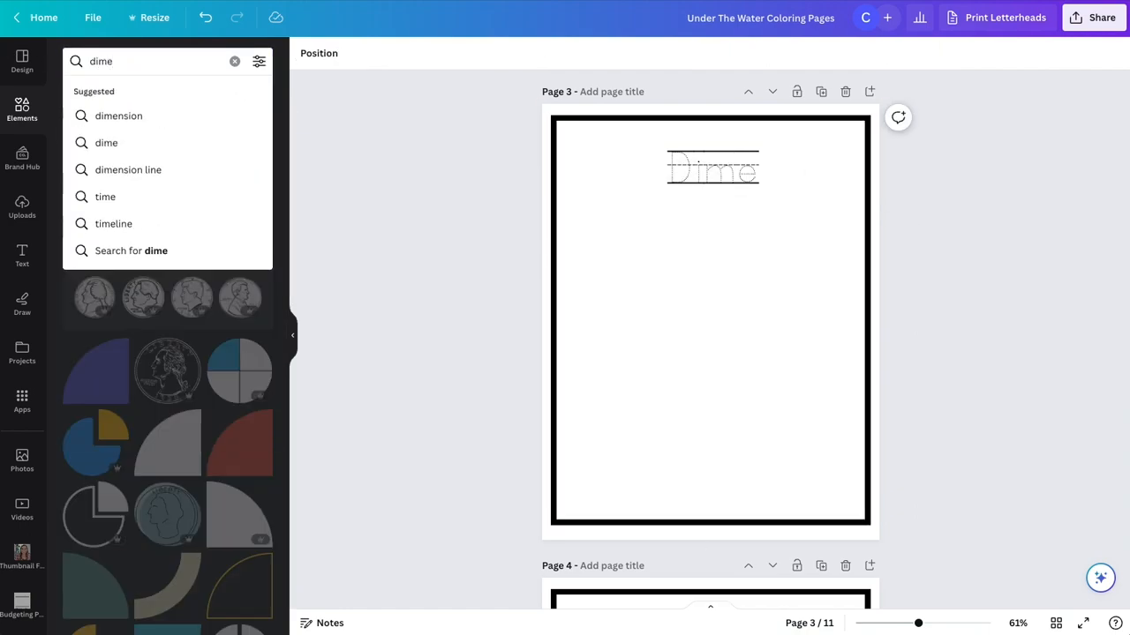
key("Return")
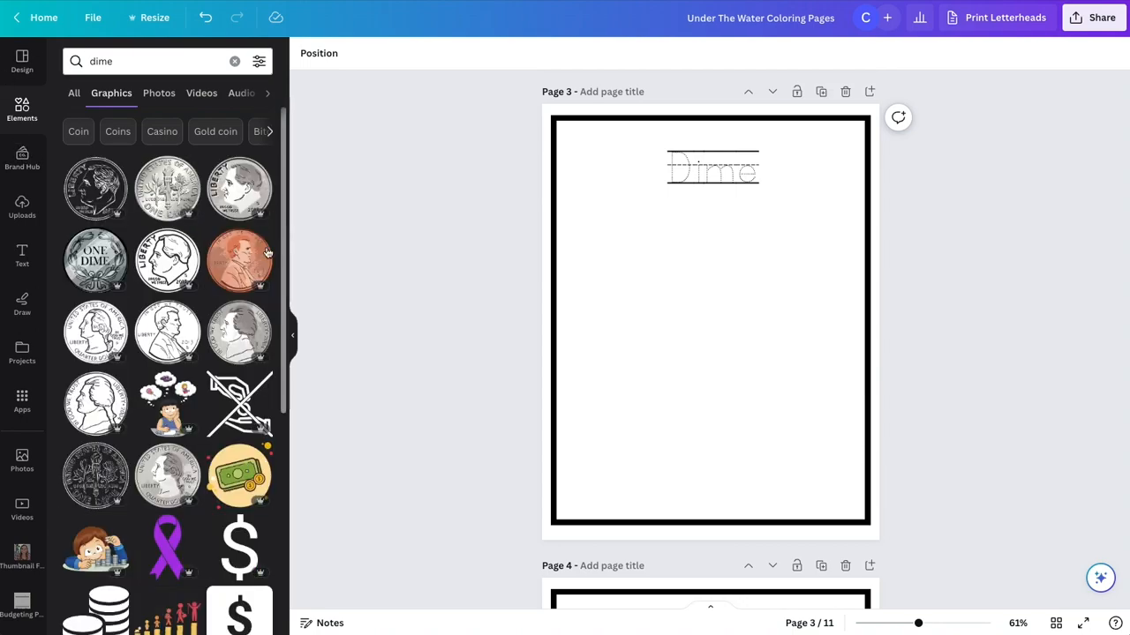
scroll(854, 194, "up", 5)
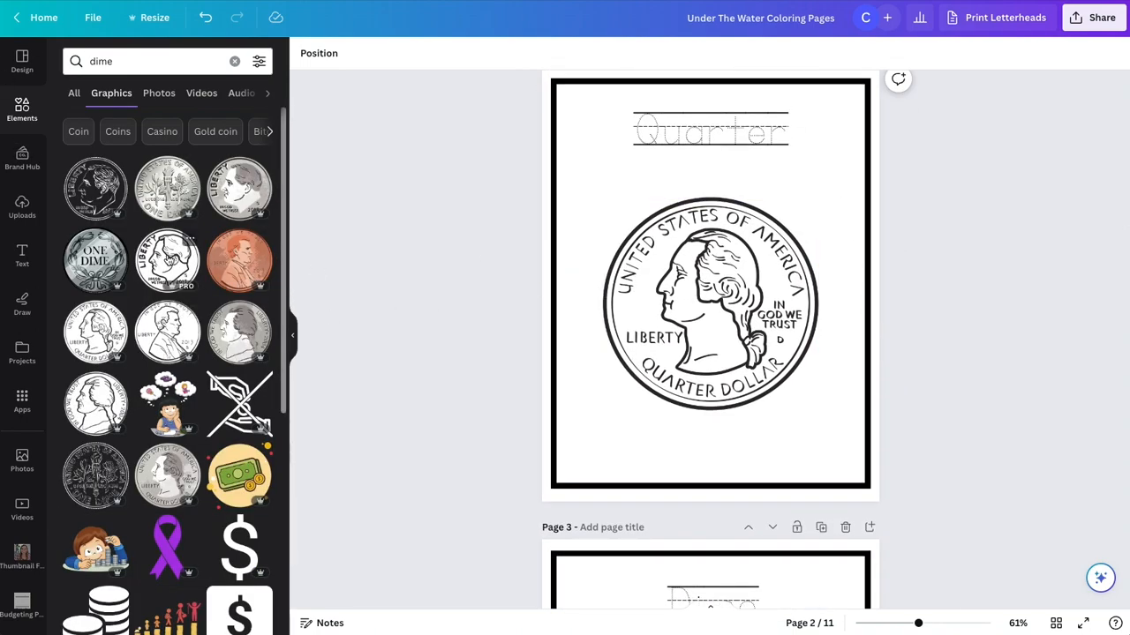
left_click(168, 258)
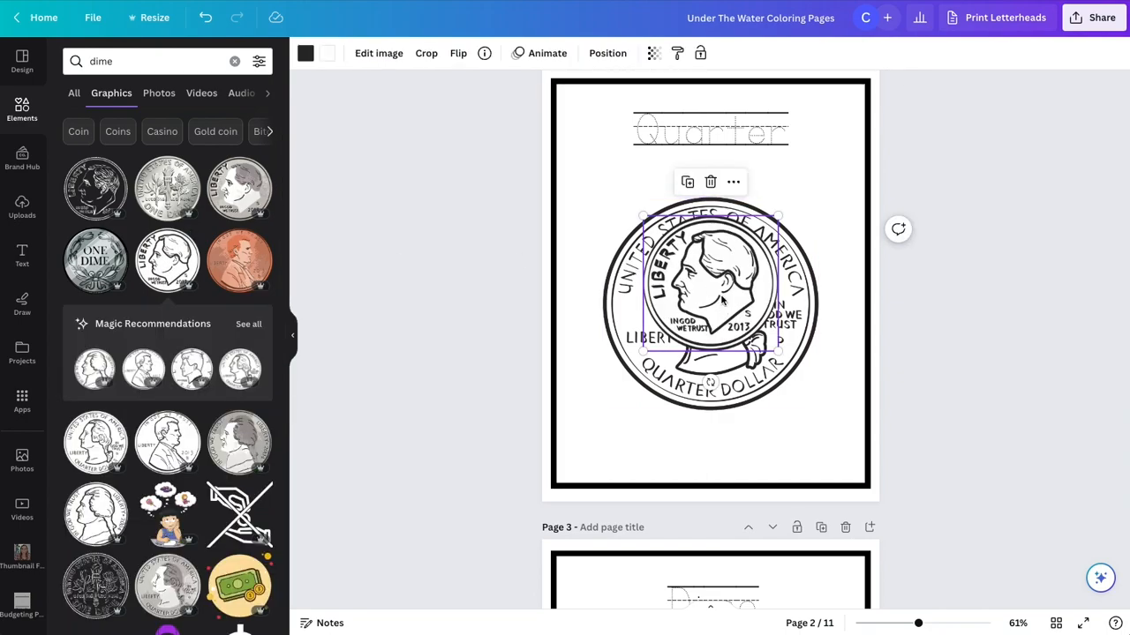
key("Delete")
scroll(187, 333, "down", 2)
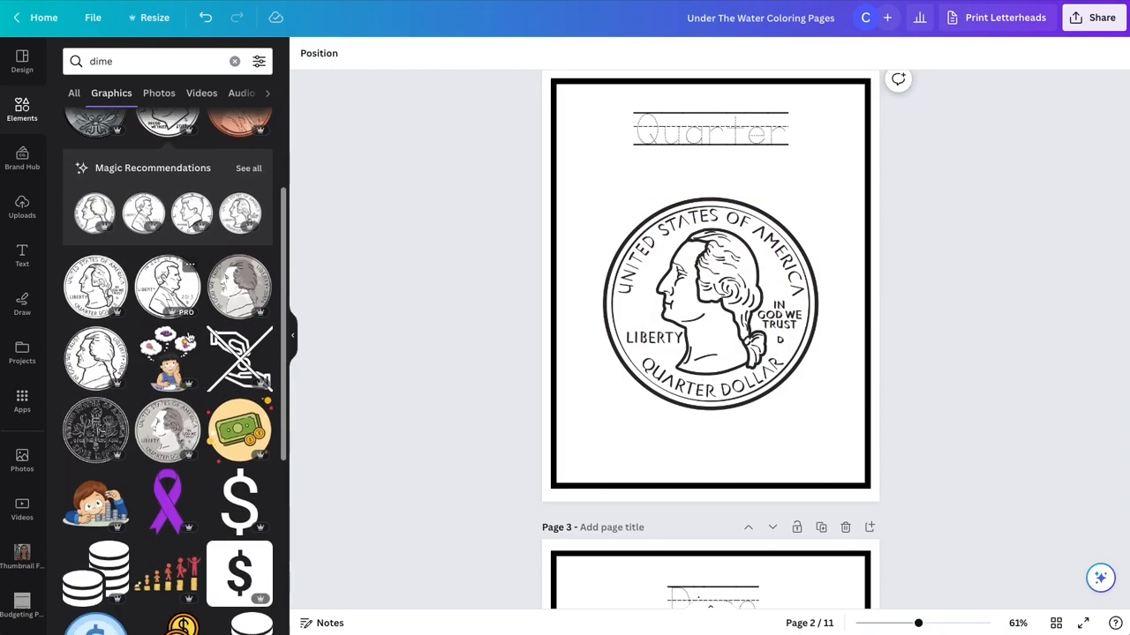
scroll(702, 290, "down", 5)
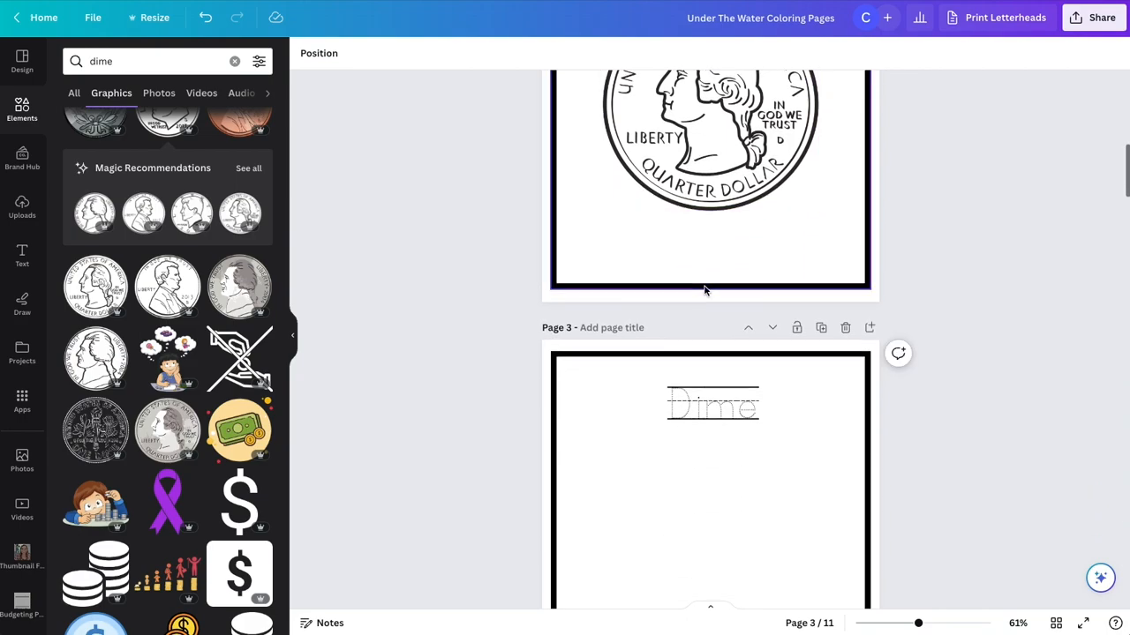
scroll(168, 220, "up", 2)
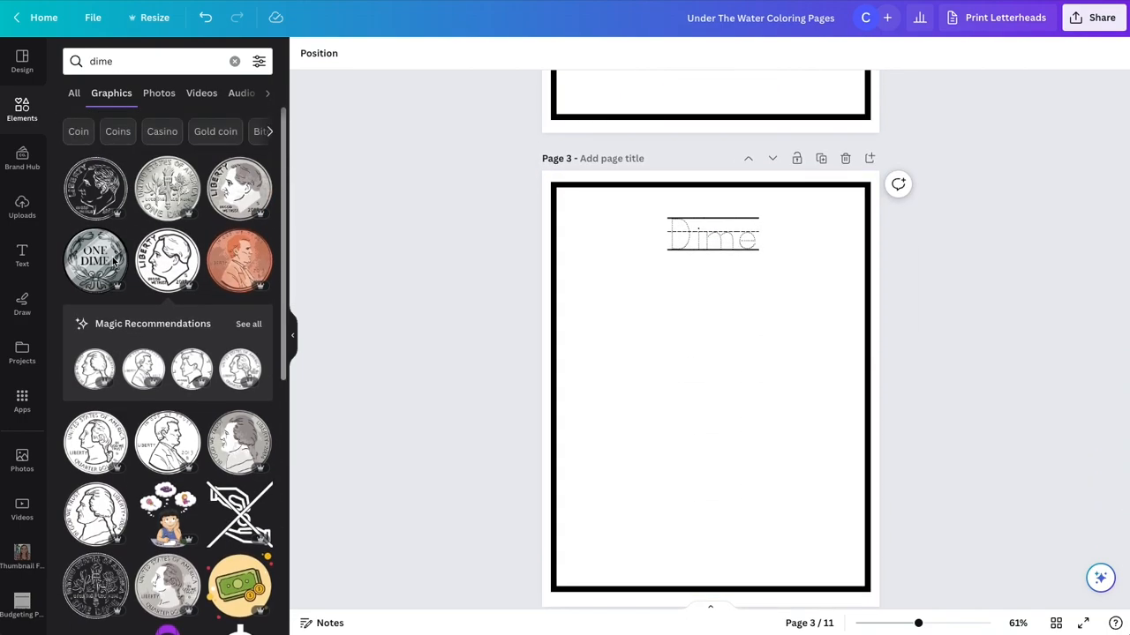
- Search the graphics for "quarter" and show all magic recommendations for the outlined quarter, keeping no quarter coin on page 3
left_click(138, 63)
type("q")
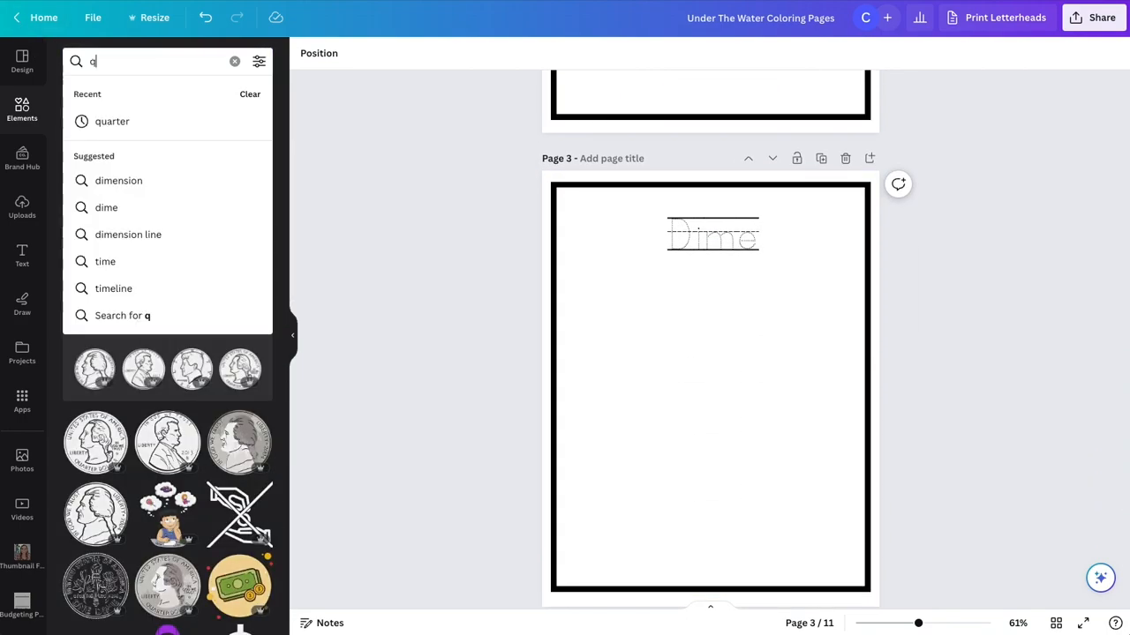
type("uarter")
key("Return")
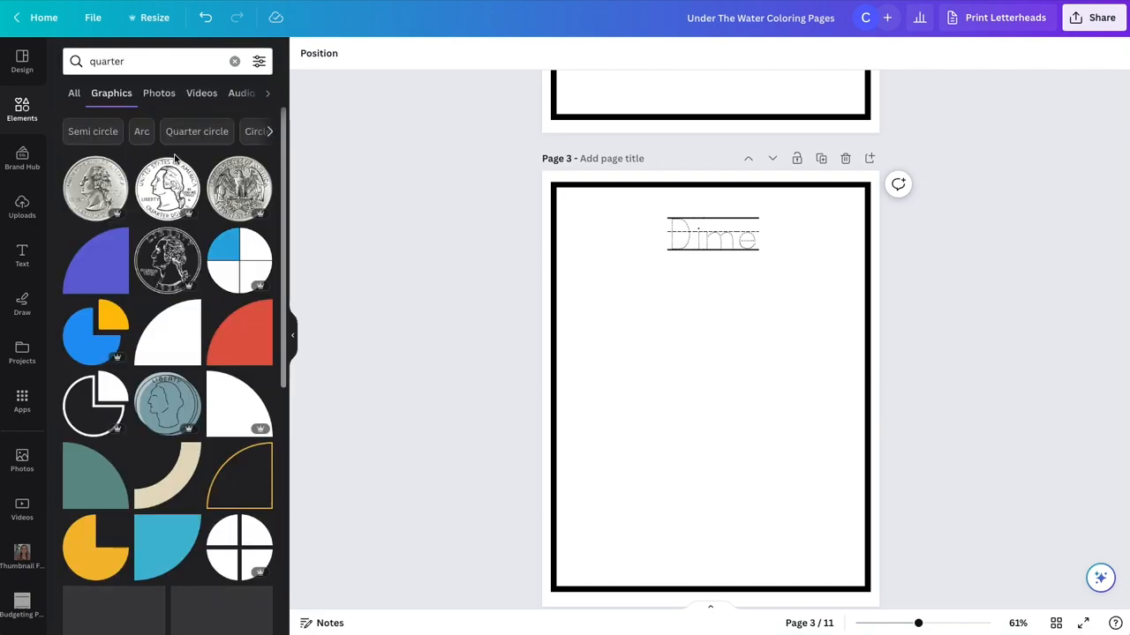
left_click(164, 192)
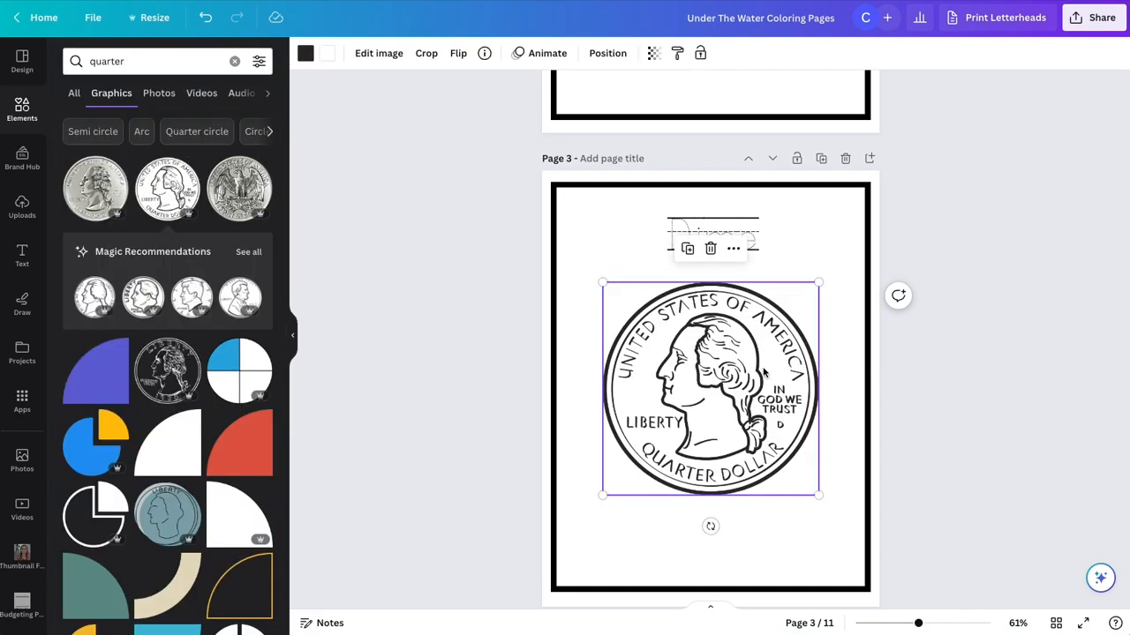
key("Delete")
left_click(248, 252)
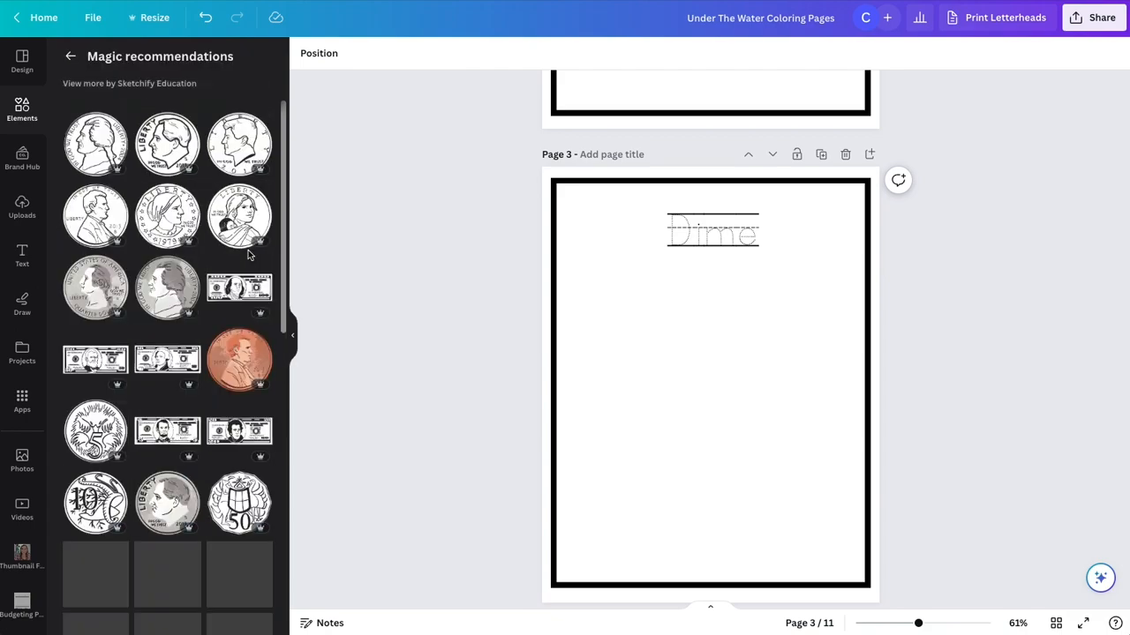
- Add the outlined dime coin to page 3, enlarge it to nearly the frame's width and center it below the word
left_click(168, 150)
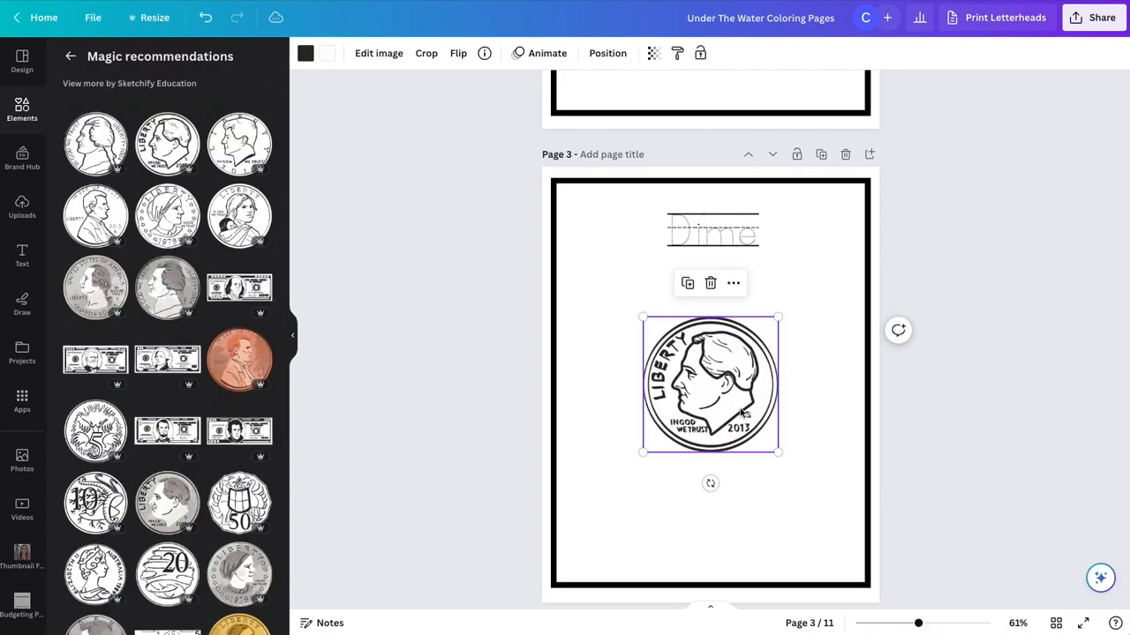
left_click_drag(778, 316, 854, 240)
left_click_drag(765, 380, 721, 417)
left_click_drag(805, 488, 830, 517)
scroll(915, 126, "down", 1)
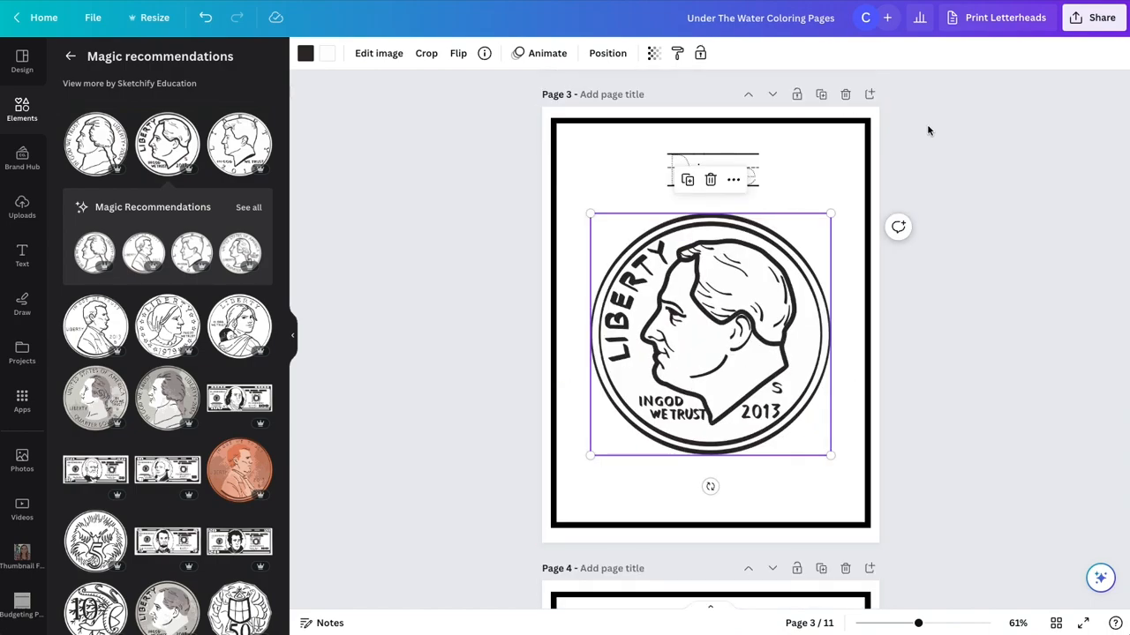
- Duplicate page 3 and replace the traceable word on the copy with "Nickel"
left_click(820, 96)
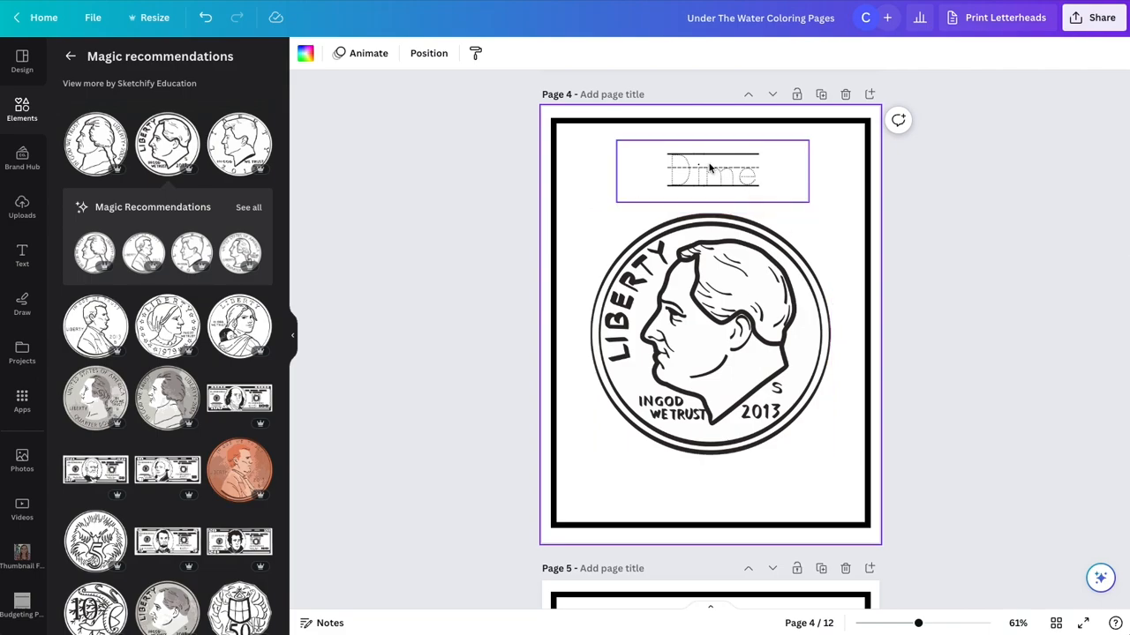
left_click(710, 177)
double_click(710, 176)
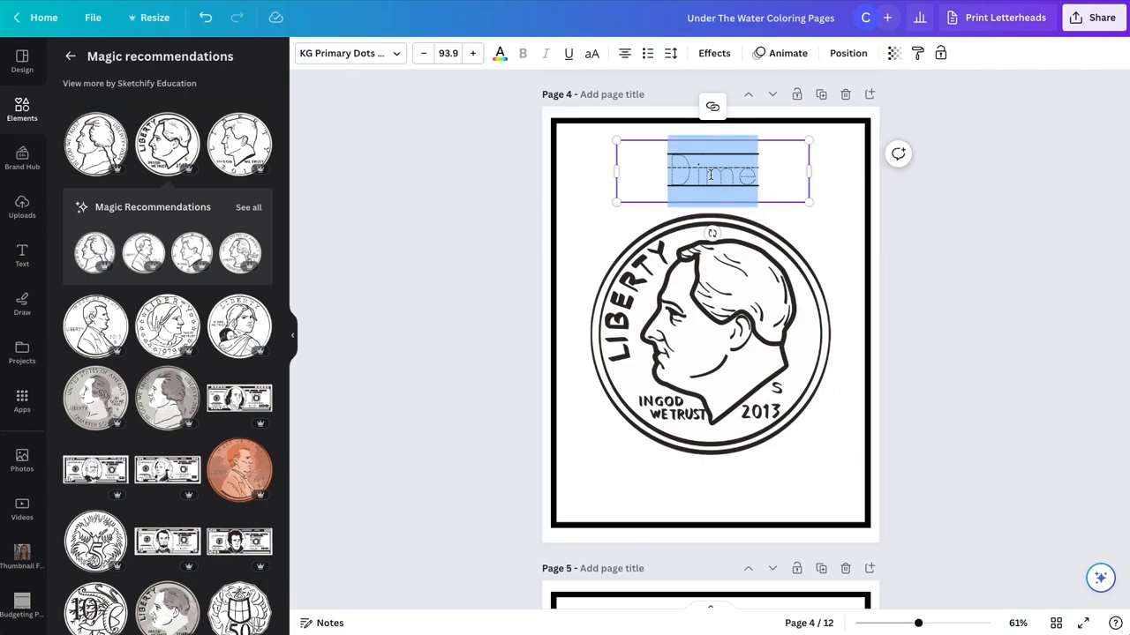
type("Nickel")
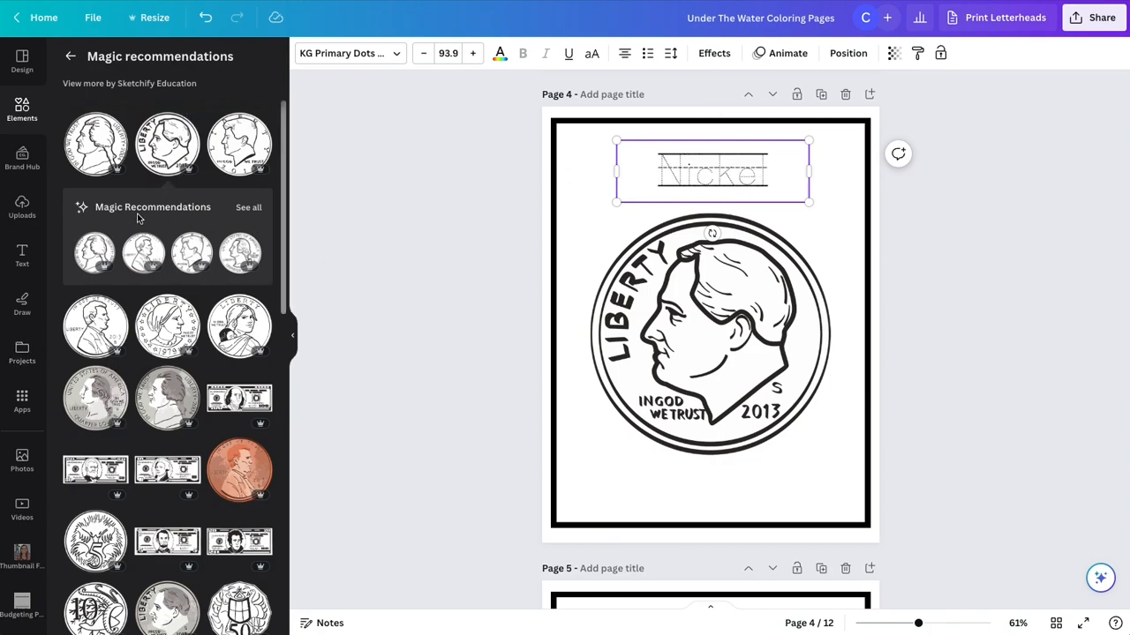
- Replace the dime on page 4 with the outlined nickel coin, enlarged to nearly the frame's width and centered below the word
left_click(95, 256)
left_click_drag(830, 453, 865, 449)
left_click_drag(773, 390, 767, 461)
left_click(735, 248)
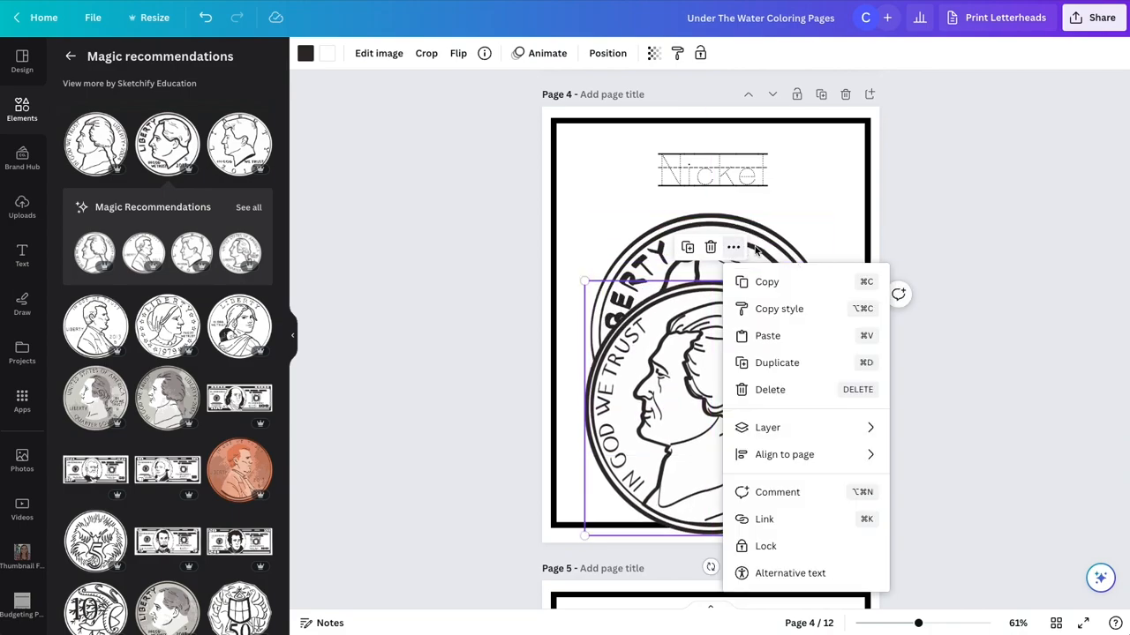
left_click(772, 249)
key("Delete")
left_click_drag(718, 383, 718, 317)
left_click(952, 313)
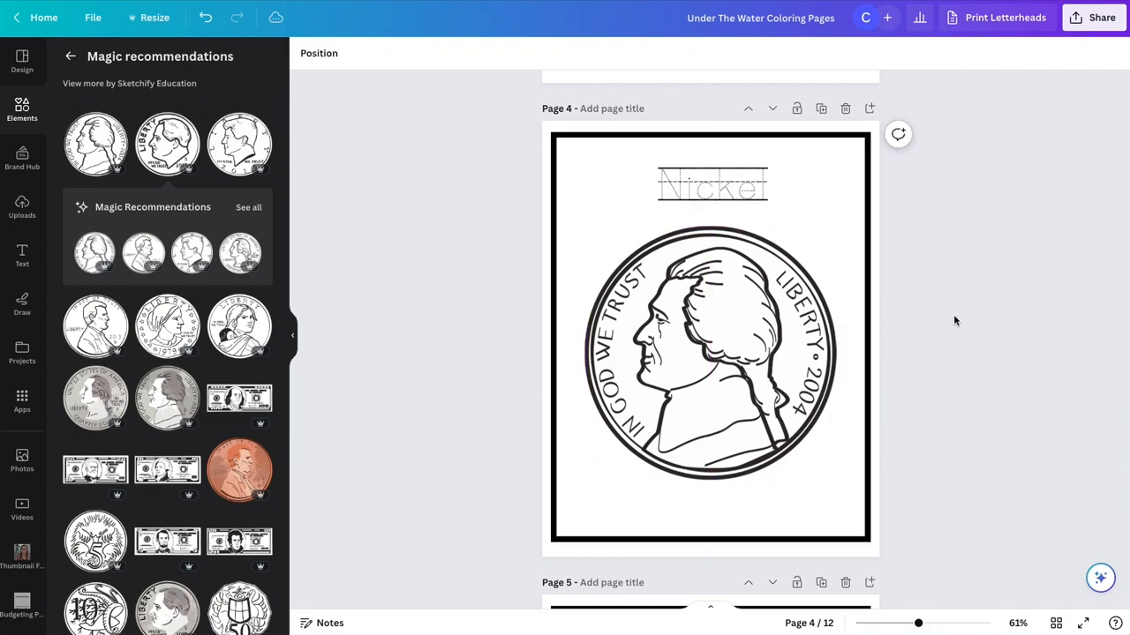
- Delete the dot-to-dot fish drawing from page 5
scroll(949, 315, "down", 5)
left_click(739, 301)
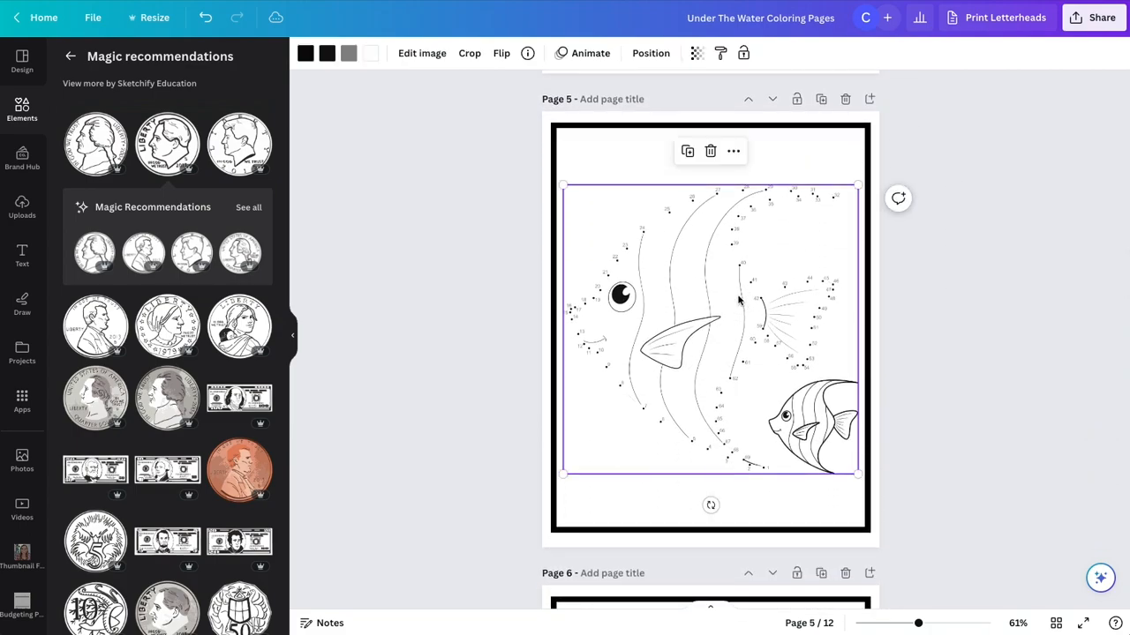
key("Delete")
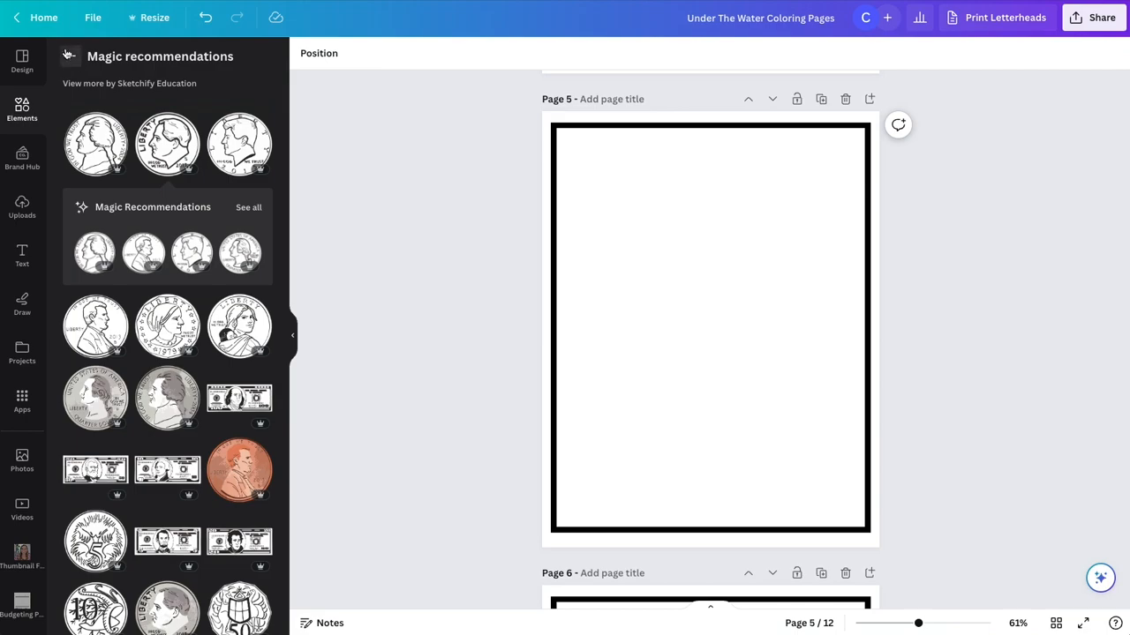
- Leave the magic recommendations and search the graphics for "coloring page"
left_click(163, 72)
left_click(149, 63)
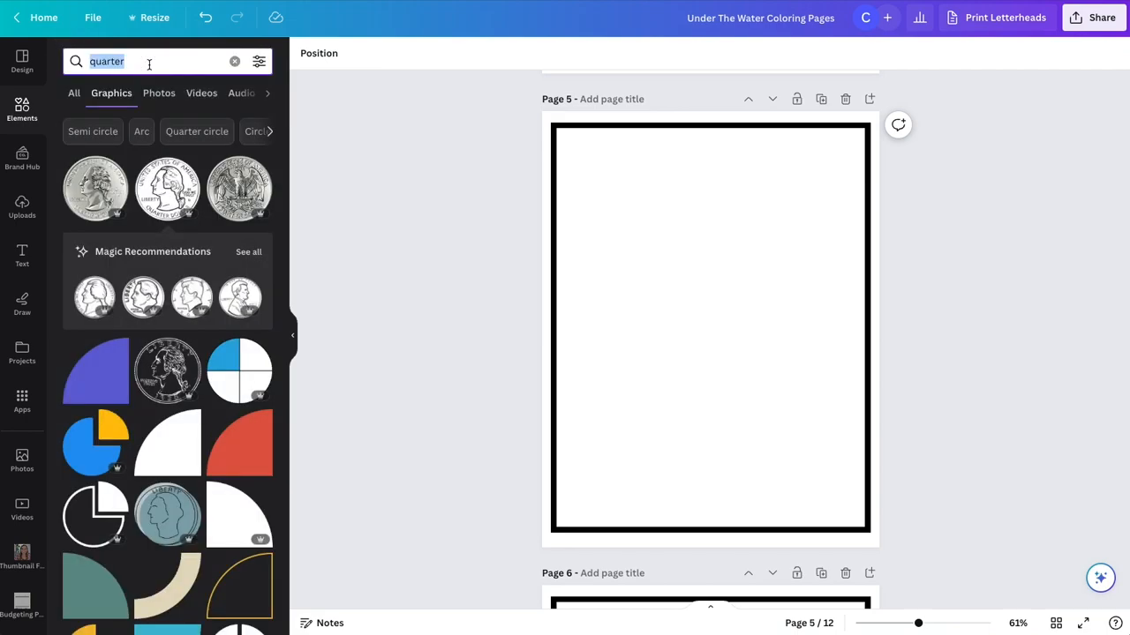
type("coloring page")
key("Return")
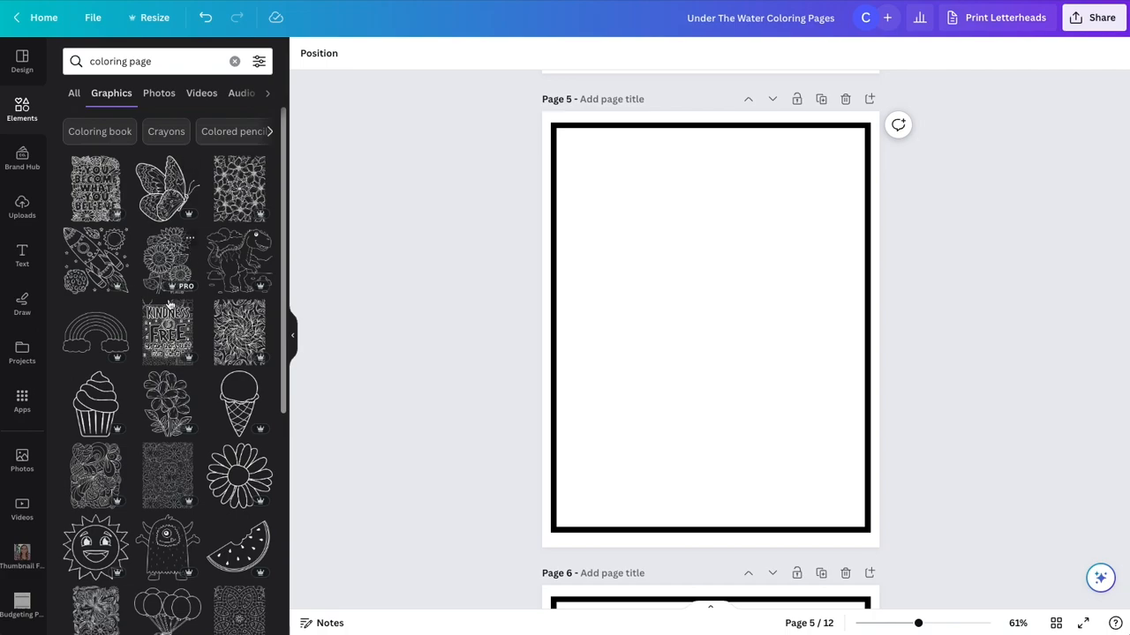
- Browse the coloring page graphics for outline drawings suitable for the blank page 5
scroll(237, 367, "down", 3)
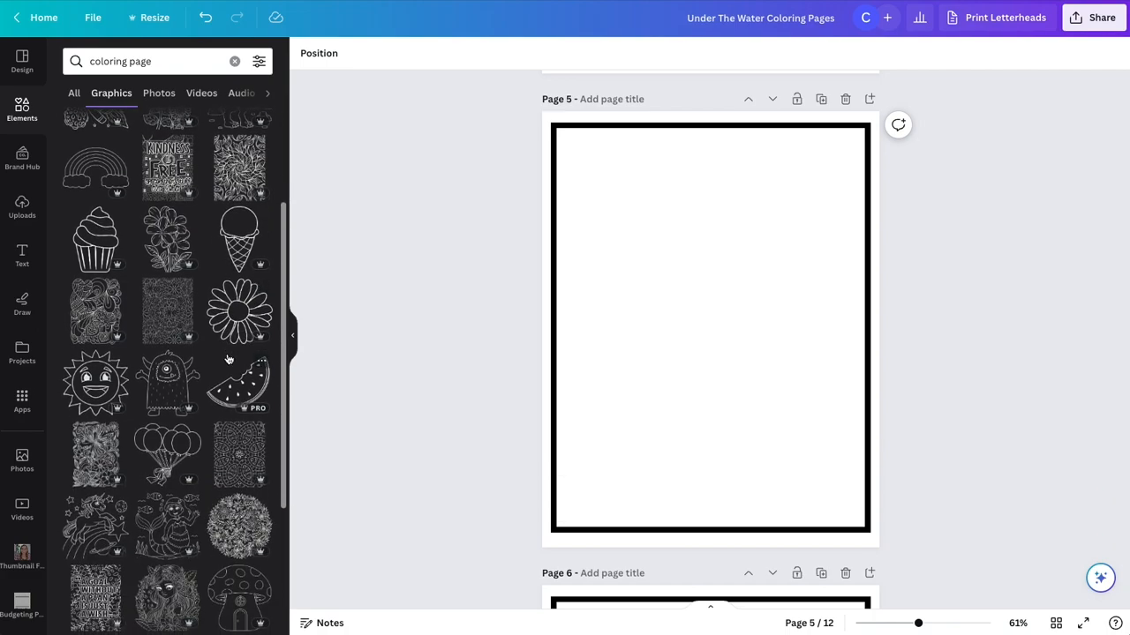
scroll(236, 367, "up", 3)
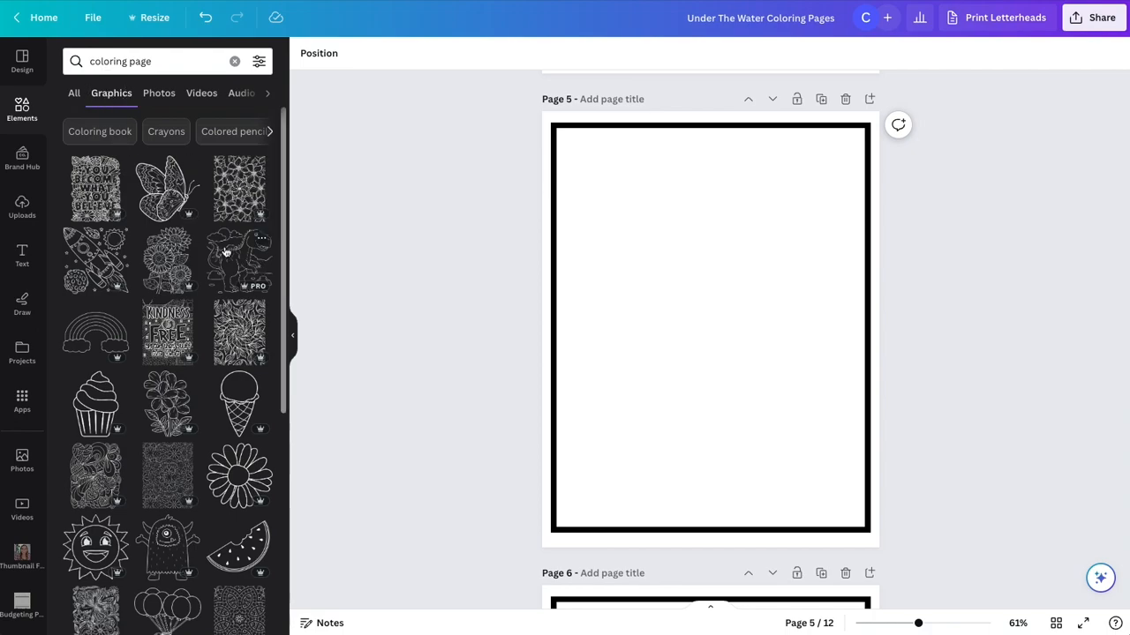
scroll(225, 248, "down", 5)
scroll(225, 248, "down", 2)
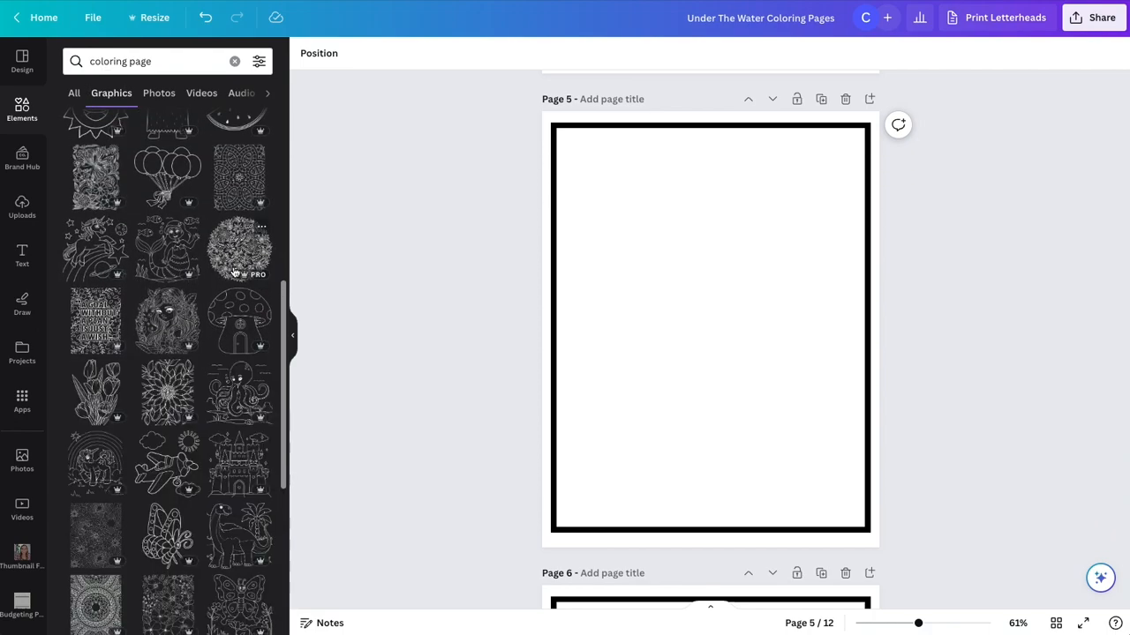
scroll(234, 273, "down", 5)
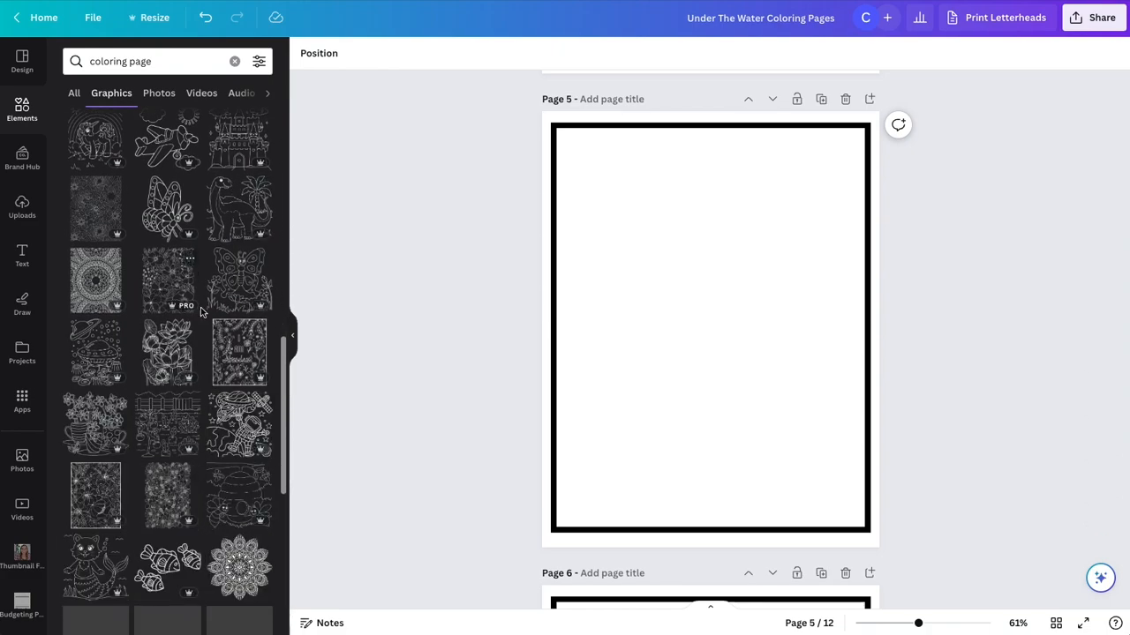
scroll(204, 306, "down", 2)
scroll(204, 306, "down", 3)
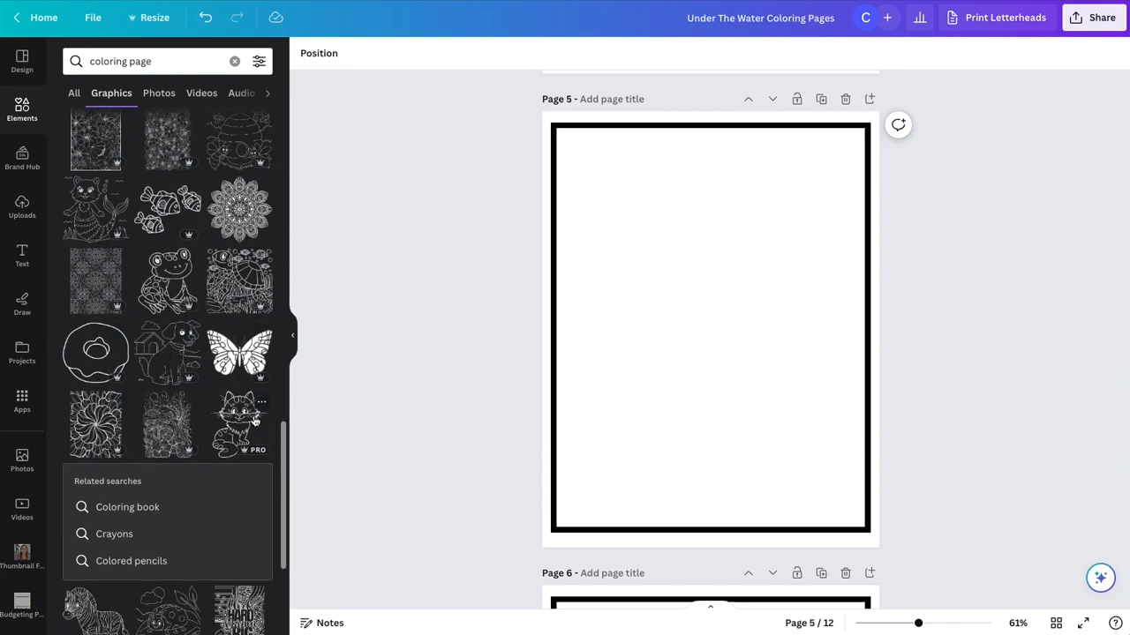
scroll(245, 425, "down", 5)
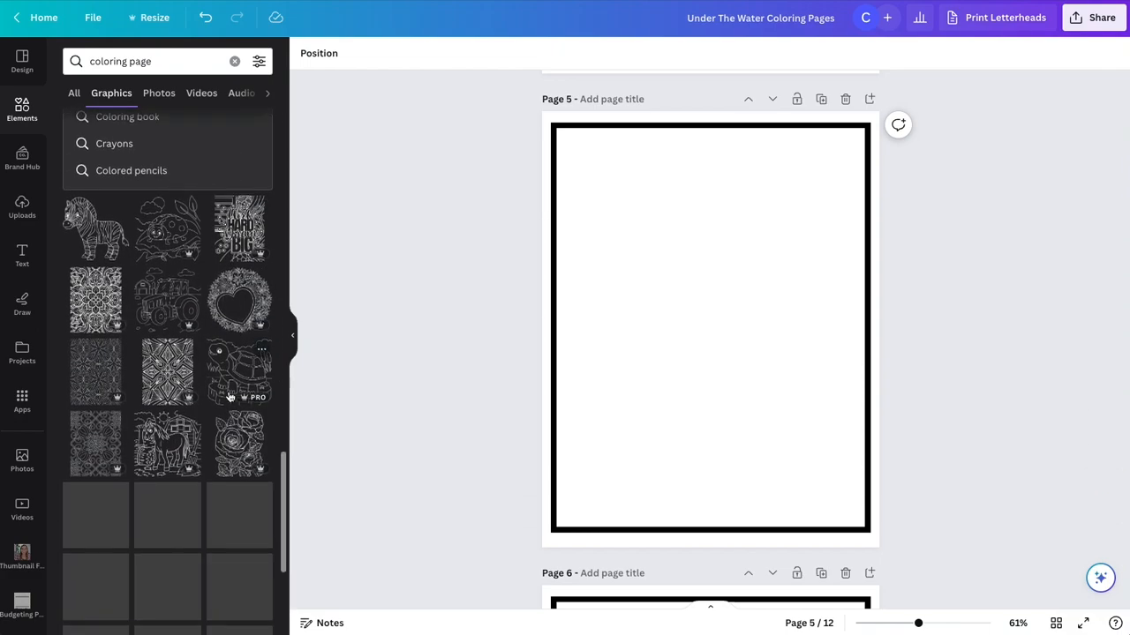
scroll(224, 384, "down", 6)
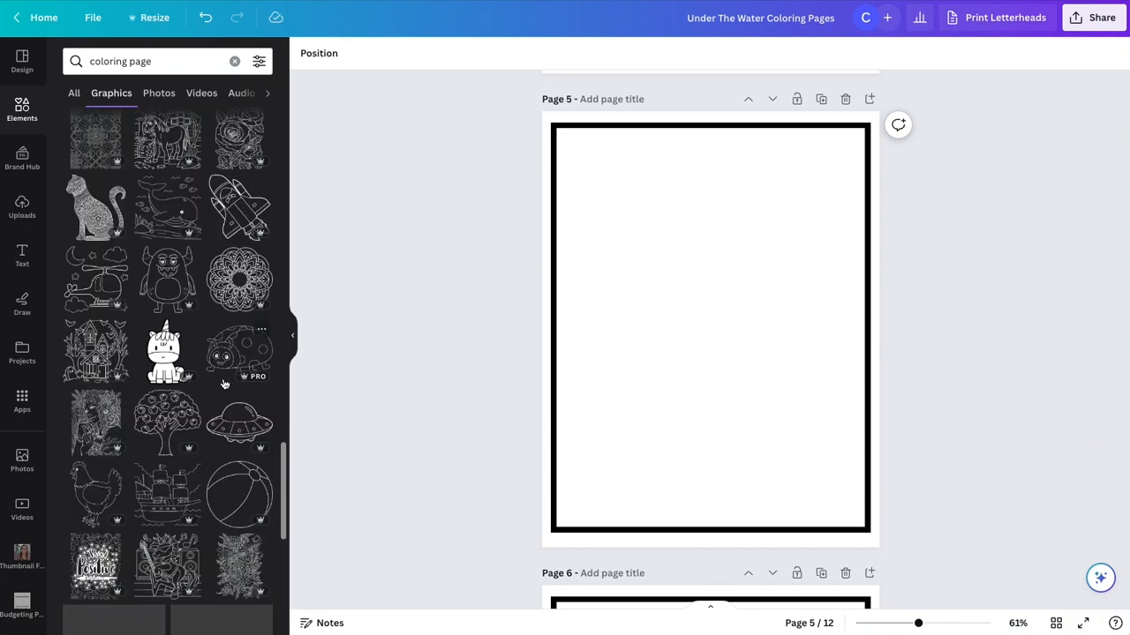
scroll(223, 384, "down", 2)
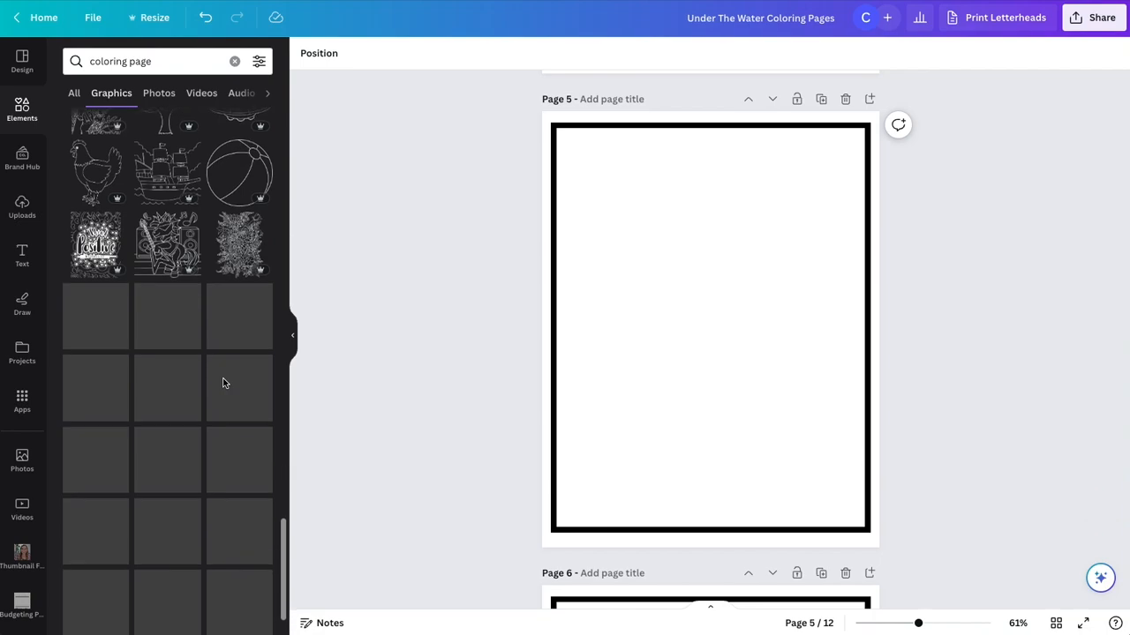
scroll(229, 375, "down", 5)
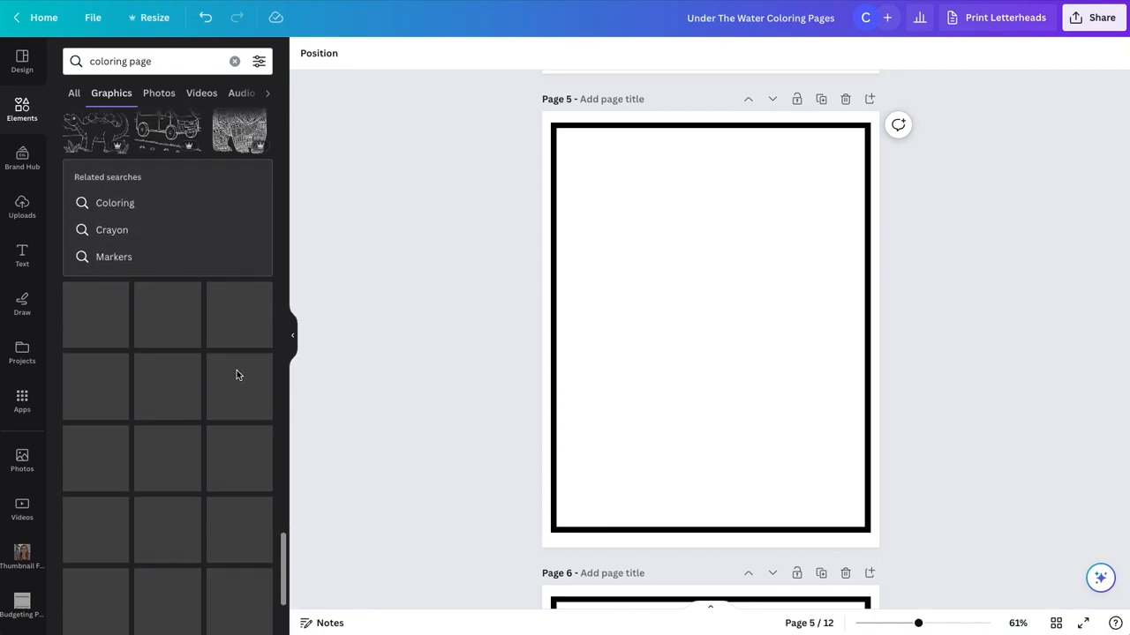
scroll(236, 376, "down", 4)
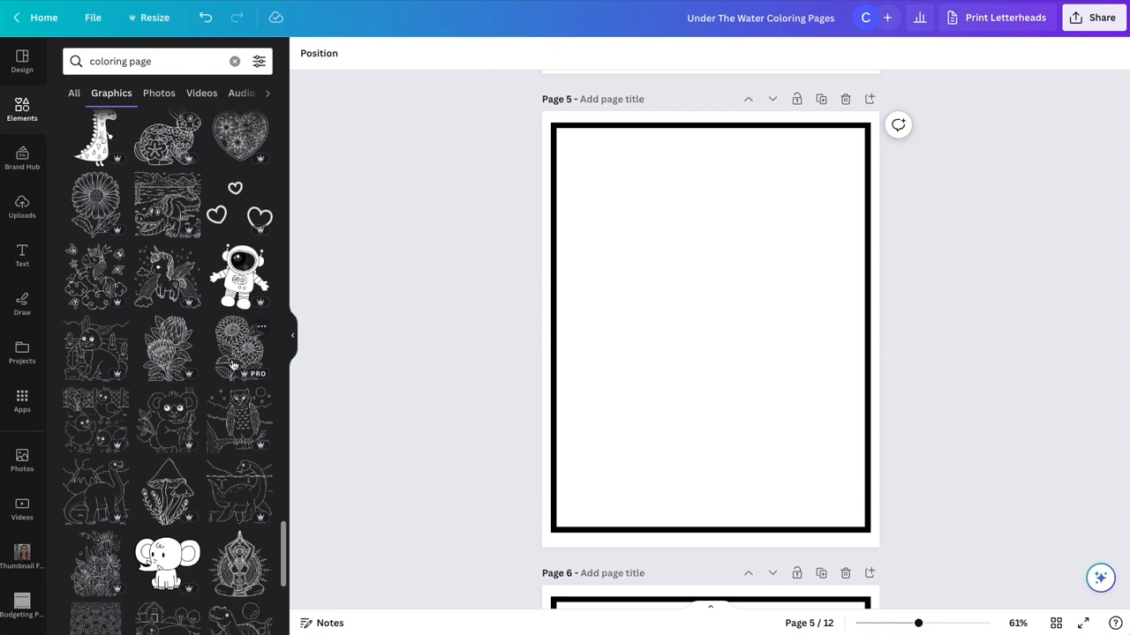
- Try the outlined dog graphic on page 5, enlarged to fill most of the frame, and delete it
scroll(213, 344, "down", 6)
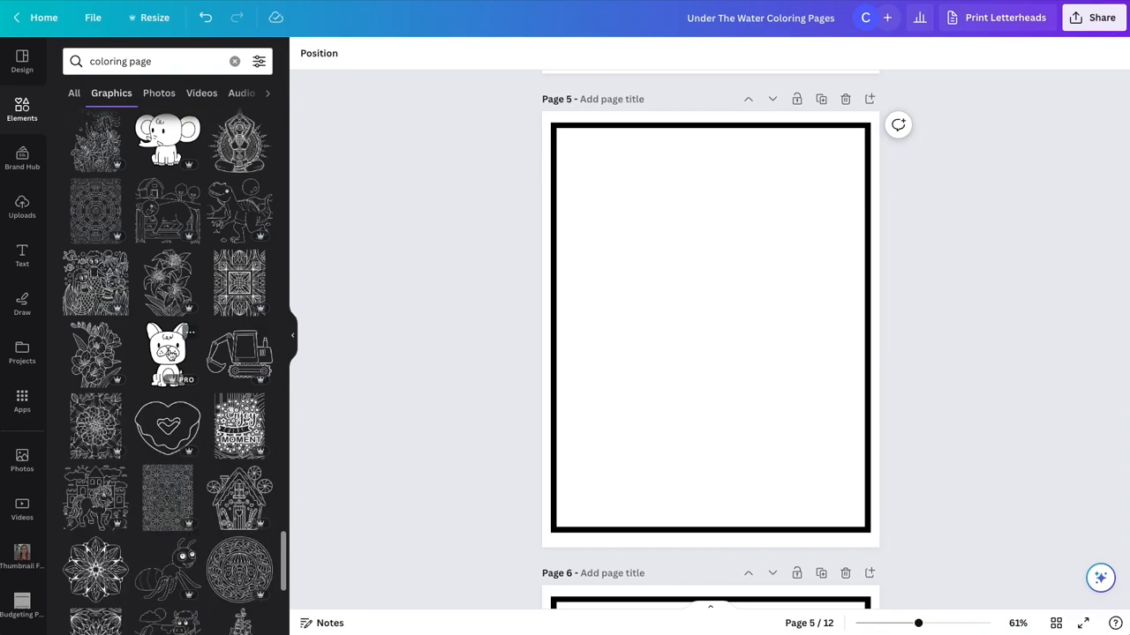
left_click(167, 353)
left_click_drag(721, 303, 662, 214)
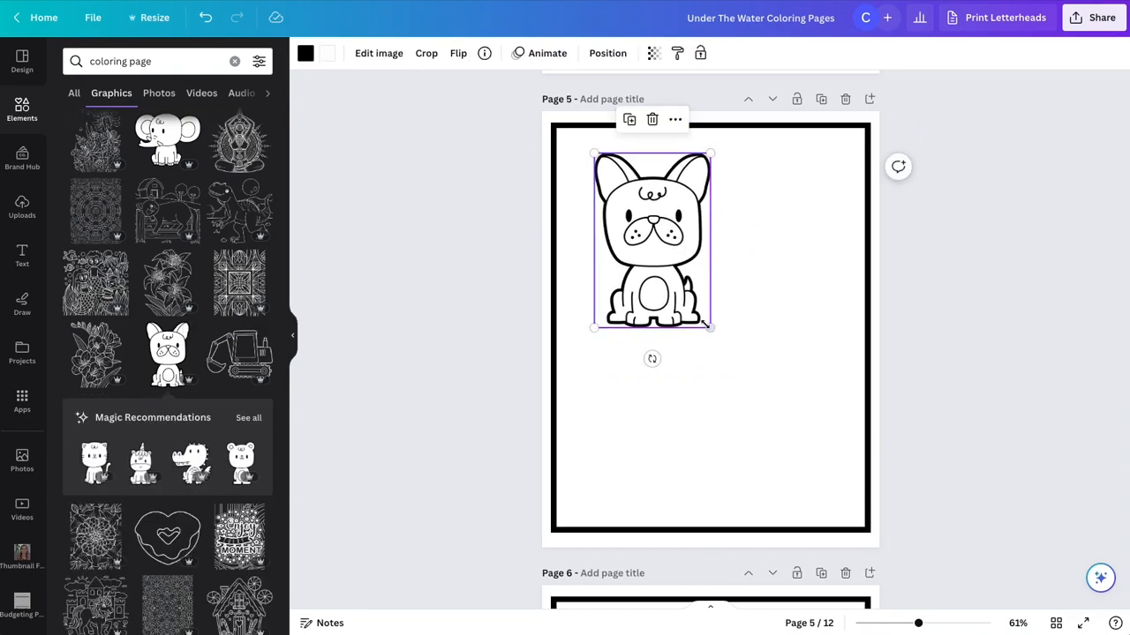
left_click_drag(709, 327, 827, 501)
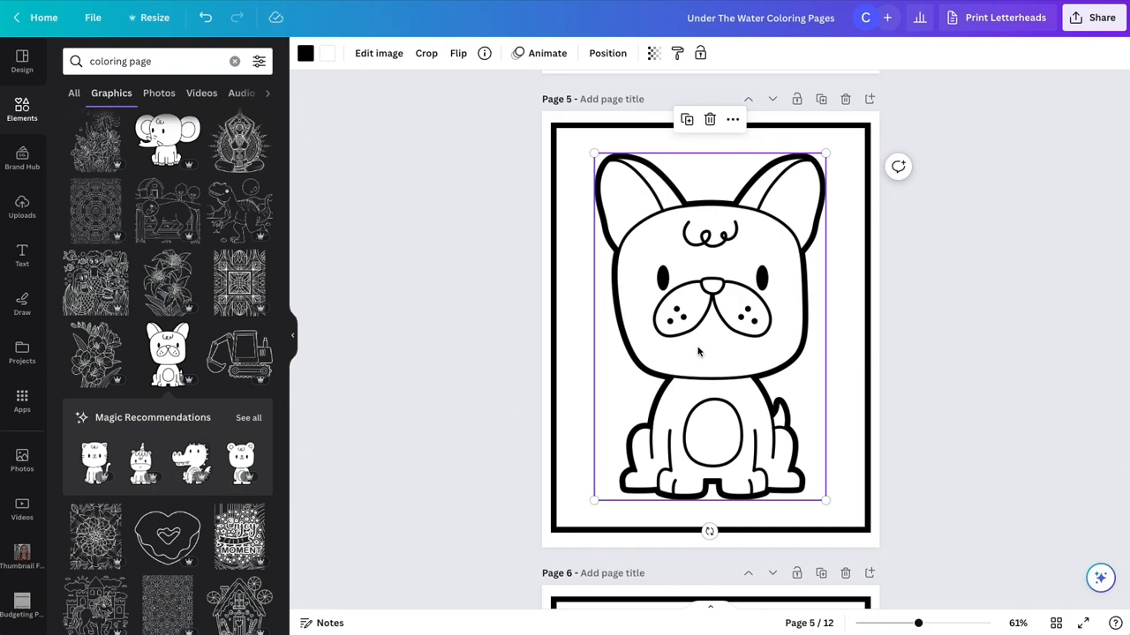
key("Delete")
- Search the graphics for "coloring page money"
scroll(209, 311, "down", 3)
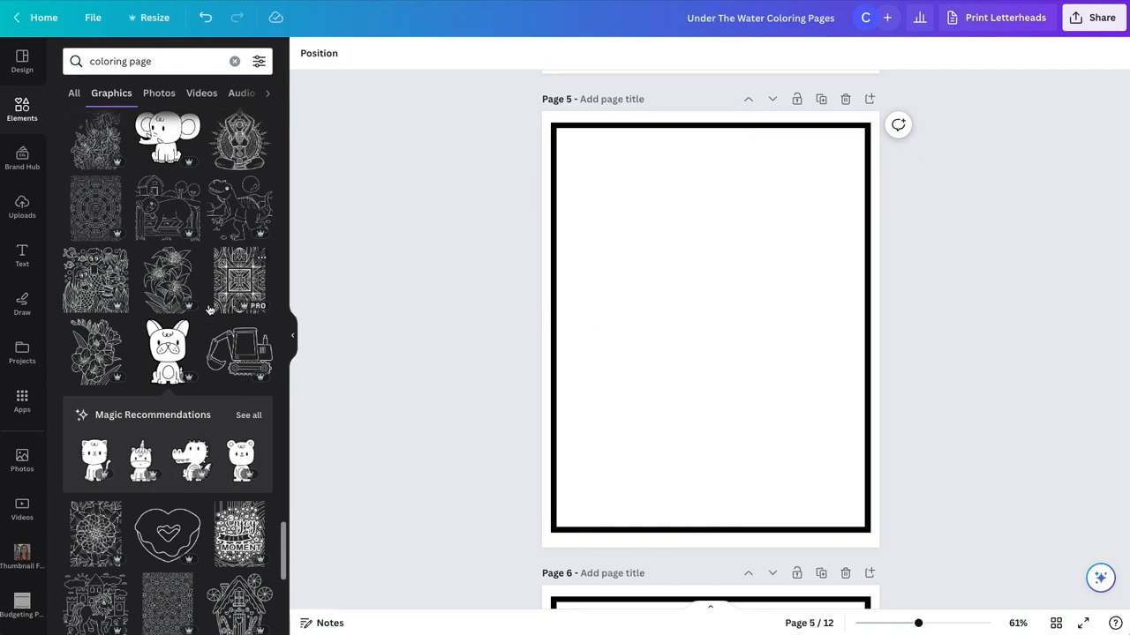
scroll(212, 312, "down", 1)
type("money")
key("Return")
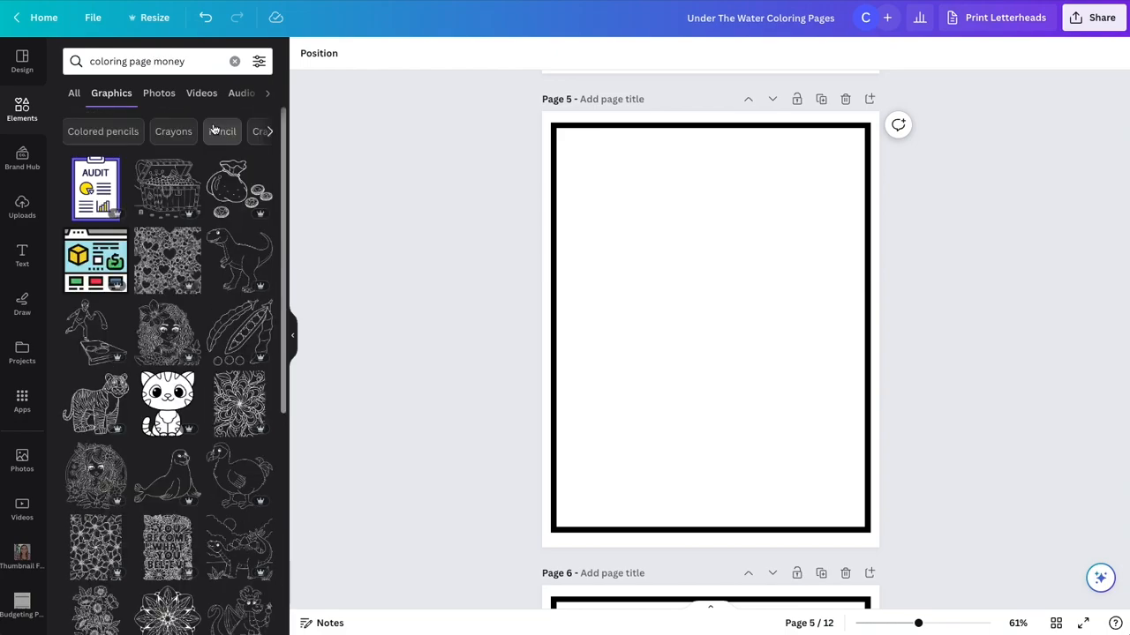
left_click(167, 61)
double_click(167, 61)
type("mo")
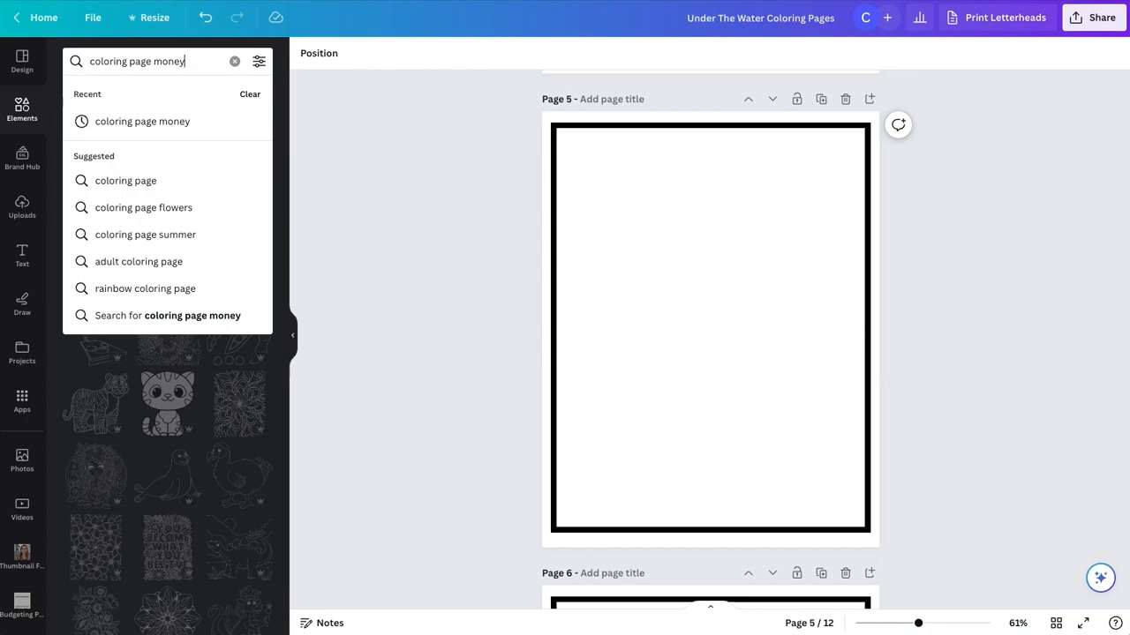
key("Return")
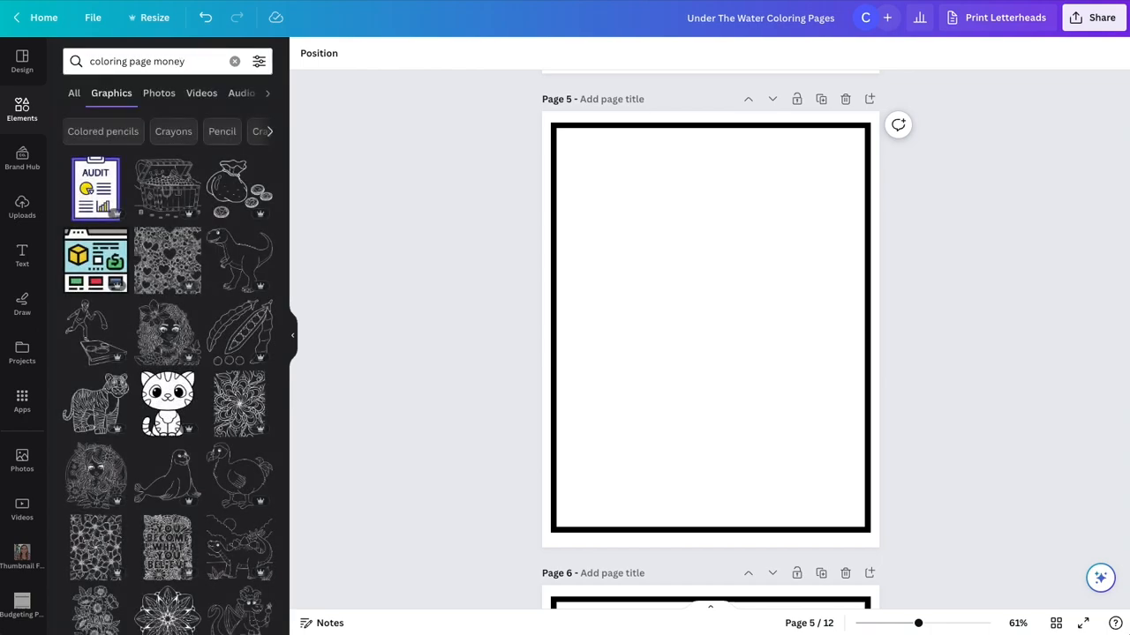
- Add the outlined treasure chest to page 5, enlarge it to nearly the frame's width and center it in the frame
left_click(173, 194)
left_click_drag(696, 340, 610, 224)
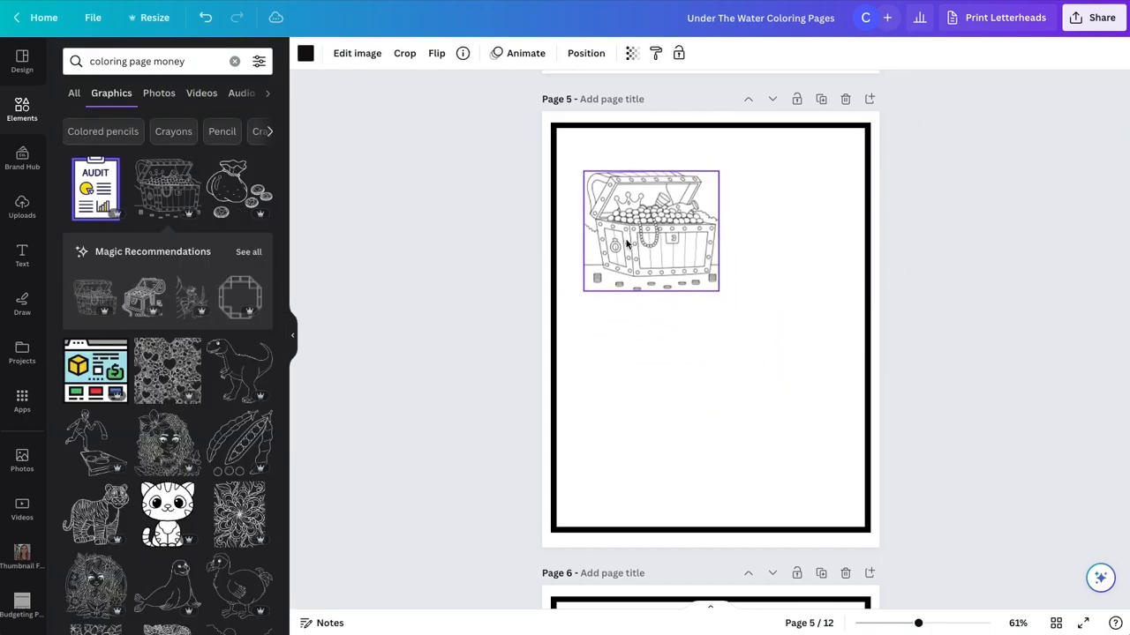
left_click_drag(717, 289, 849, 408)
left_click_drag(774, 345, 765, 374)
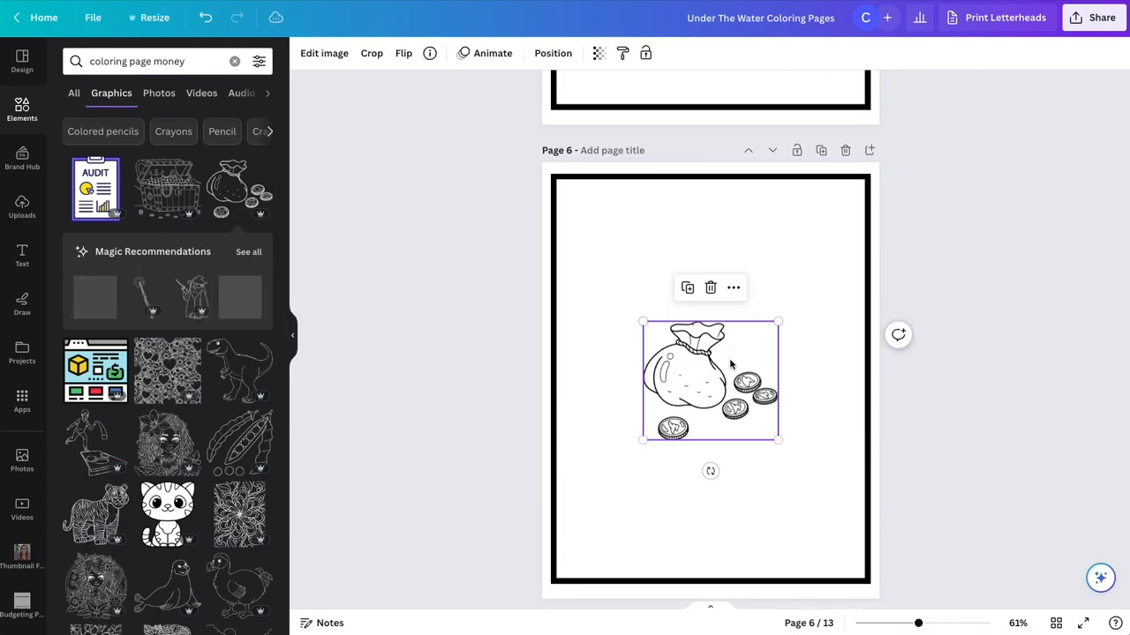
- Enlarge the outlined money bag with coins on page 6 to nearly the frame's width and center it
left_click_drag(643, 322, 576, 262)
left_click_drag(776, 438, 850, 503)
left_click_drag(744, 342, 751, 294)
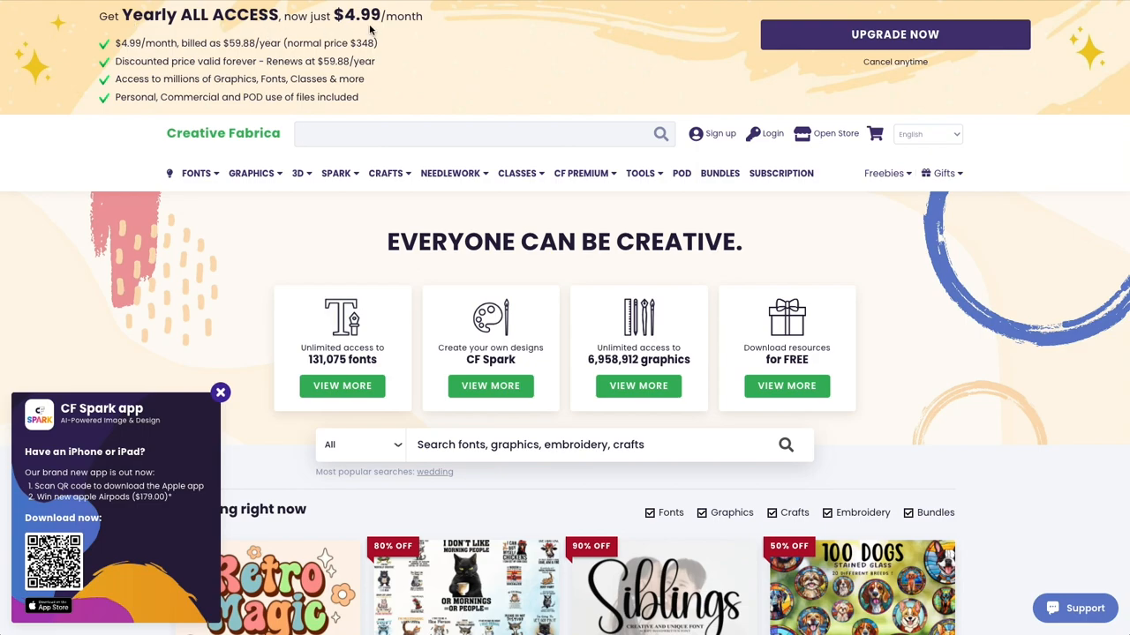
- Switch to Creative Fabrica, dismiss the app promotion, search for "money graphics" and browse the results
left_click(220, 395)
type("money graphics")
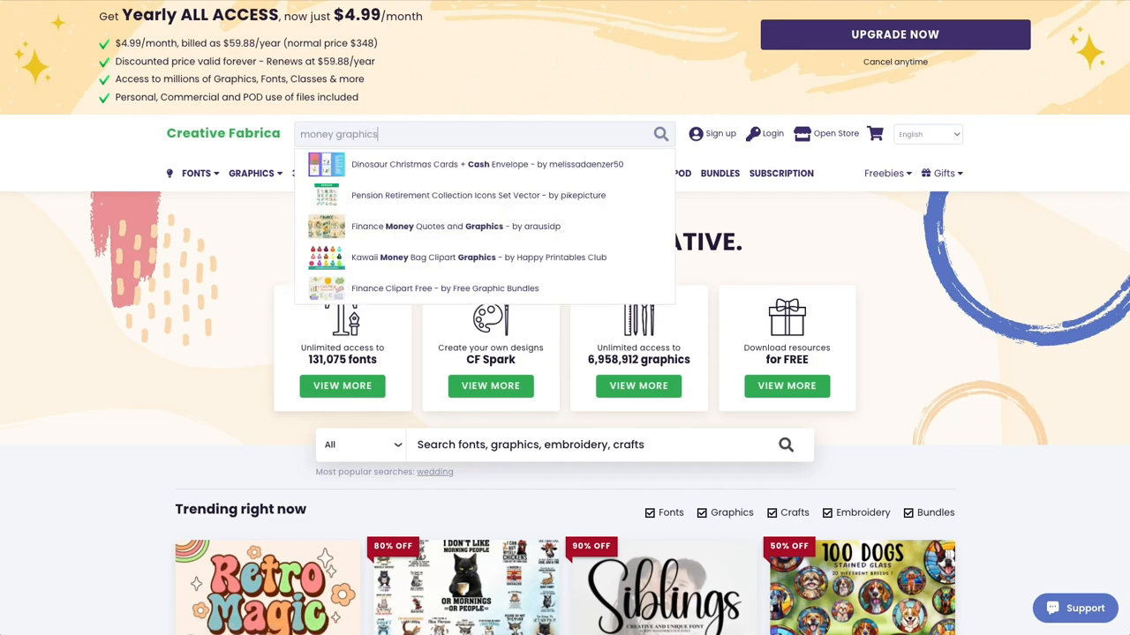
scroll(1033, 137, "down", 10)
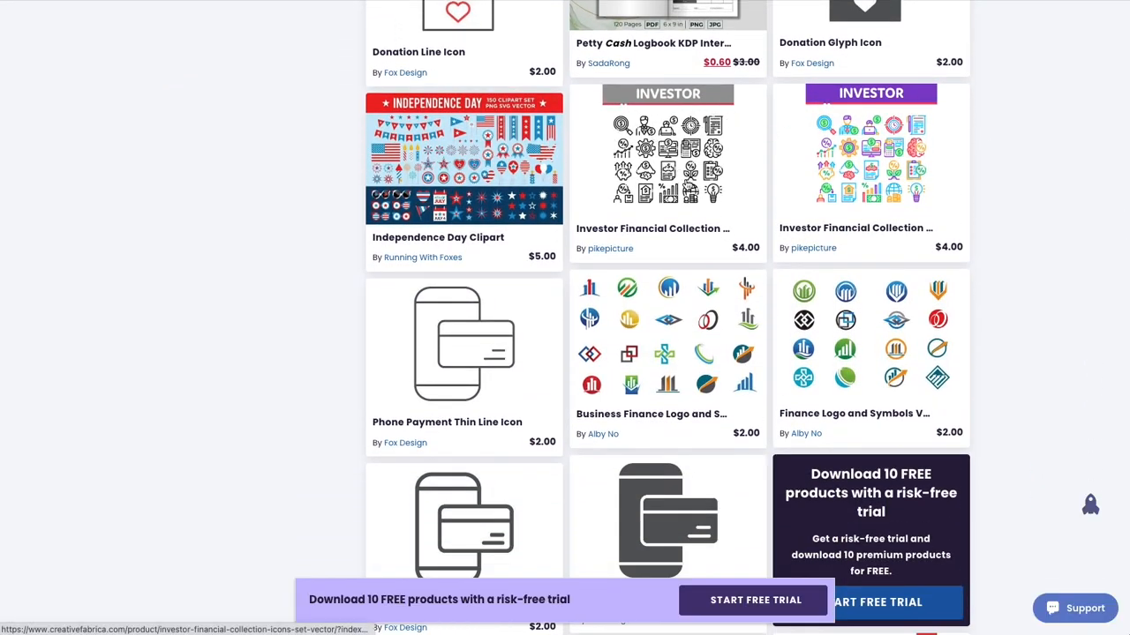
scroll(891, 168, "down", 9)
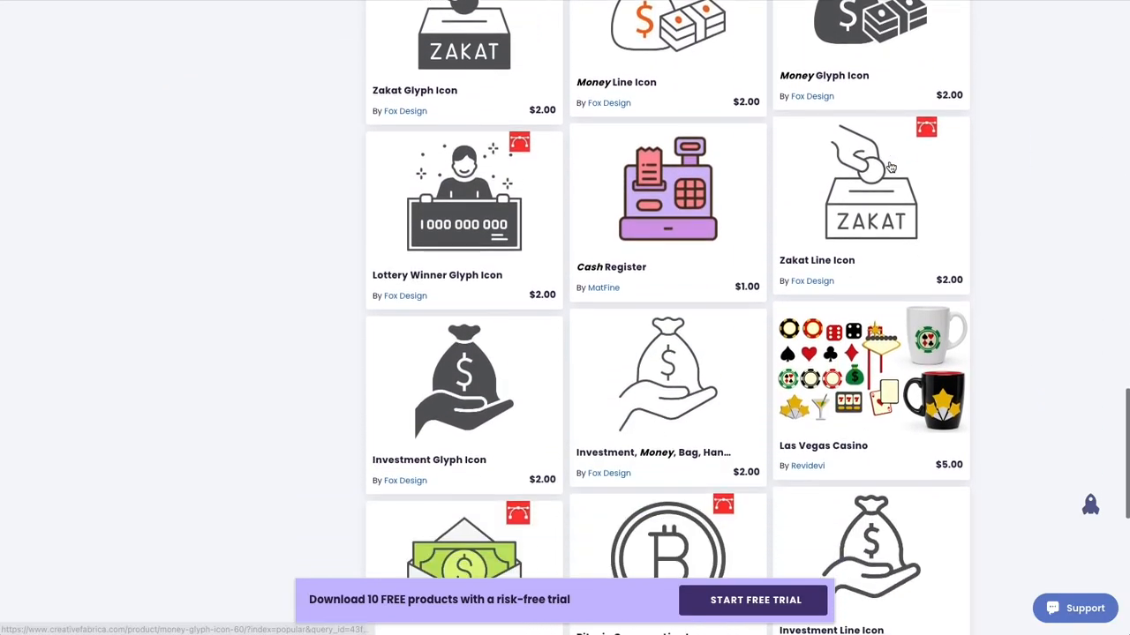
scroll(891, 168, "down", 3)
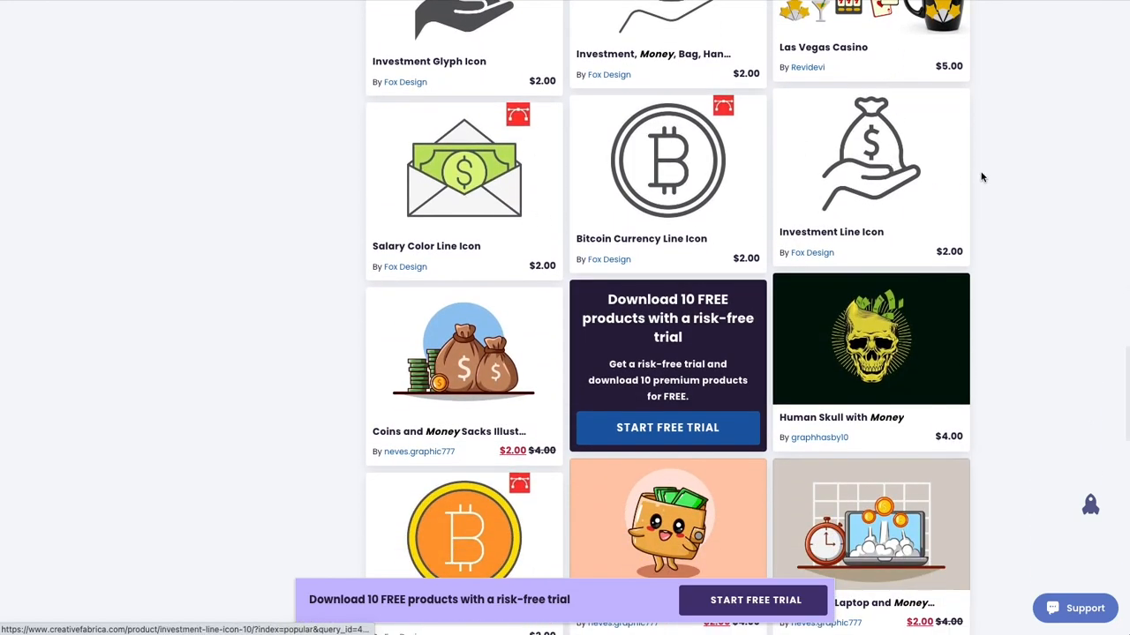
scroll(834, 179, "down", 1)
scroll(834, 179, "up", 20)
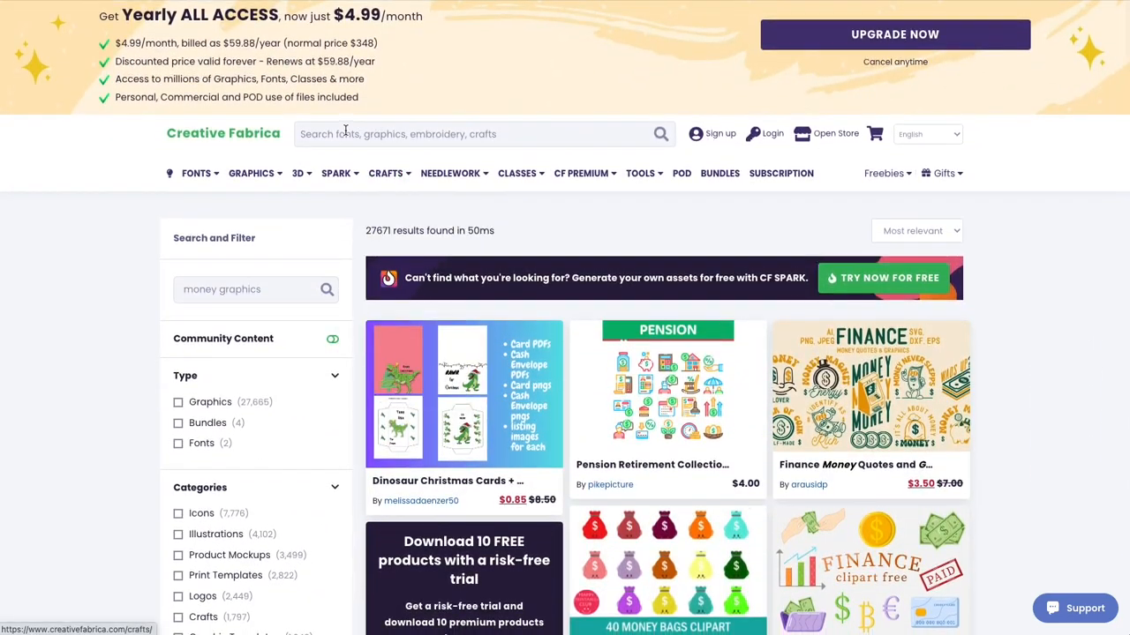
- Search Creative Fabrica for "money coloring book" and browse the results for black-and-white coloring designs
left_click(345, 131)
type("money coloring bo")
key("Return")
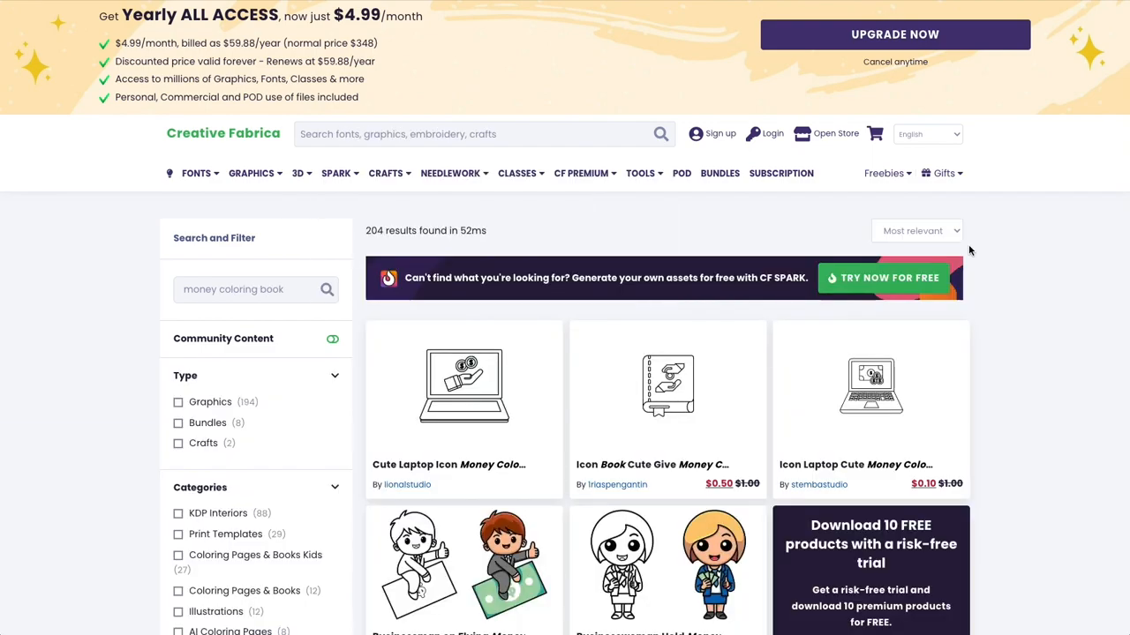
scroll(994, 253, "down", 3)
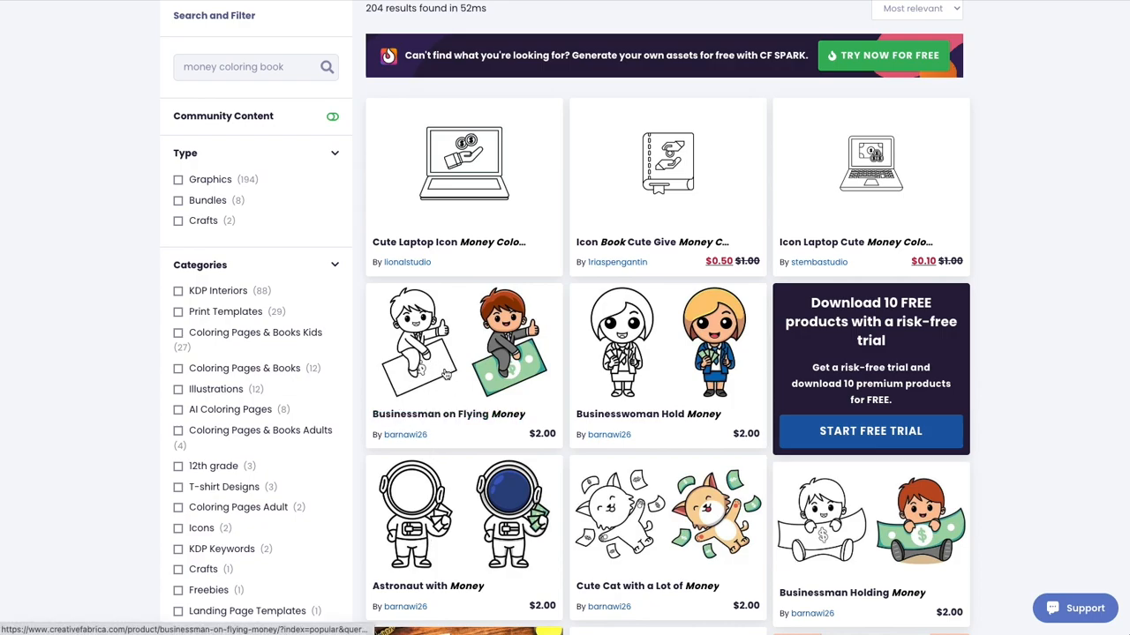
scroll(663, 371, "down", 3)
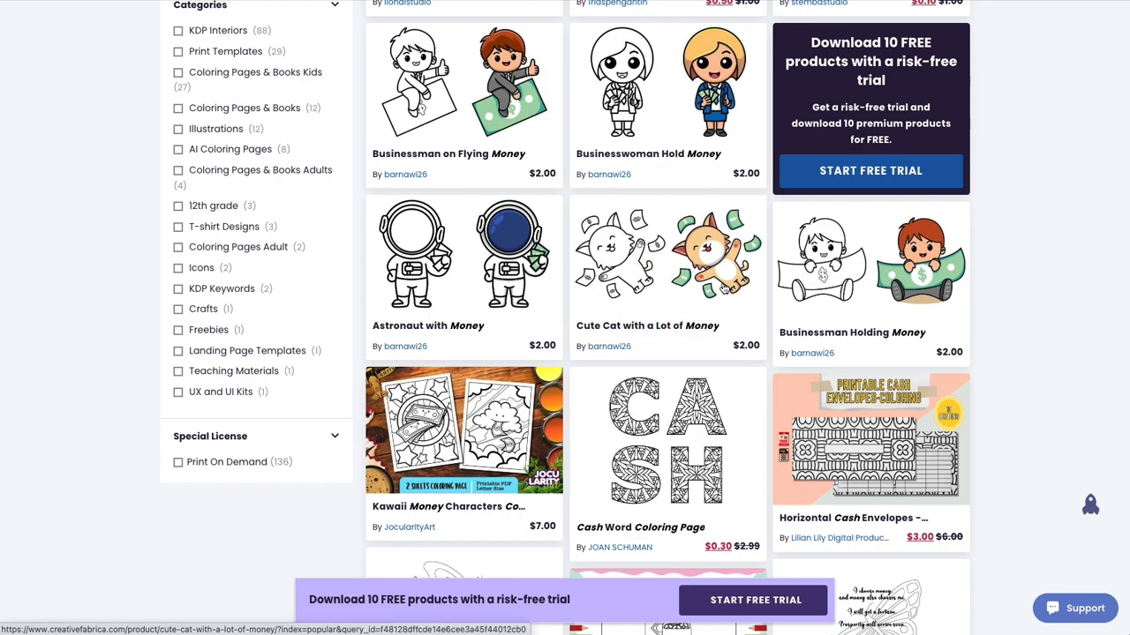
scroll(924, 262, "down", 2)
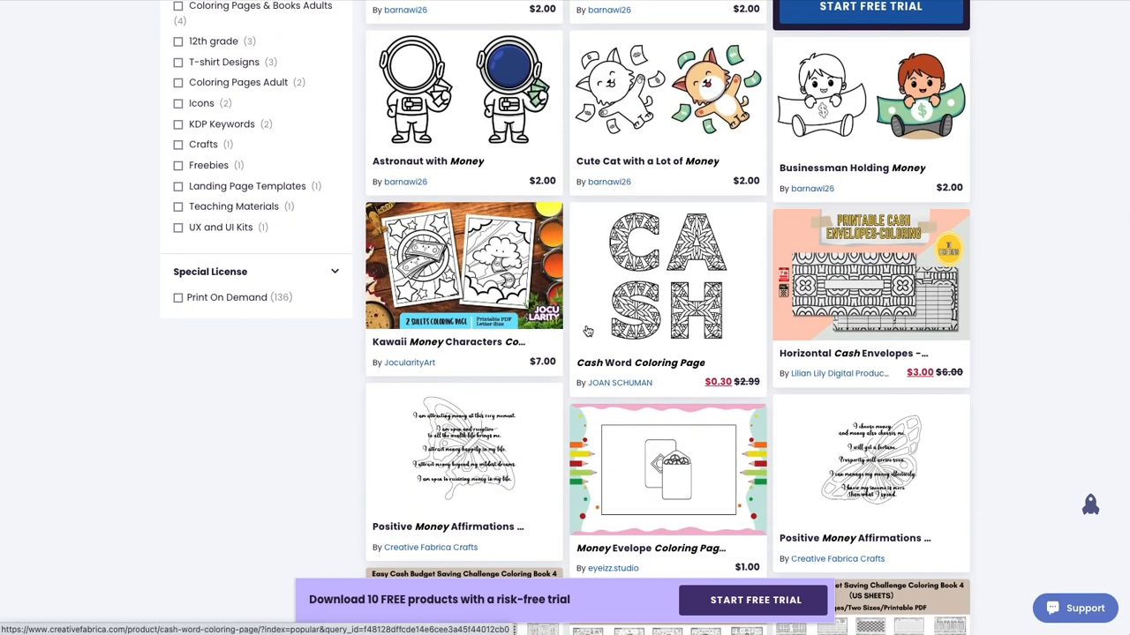
scroll(694, 319, "down", 3)
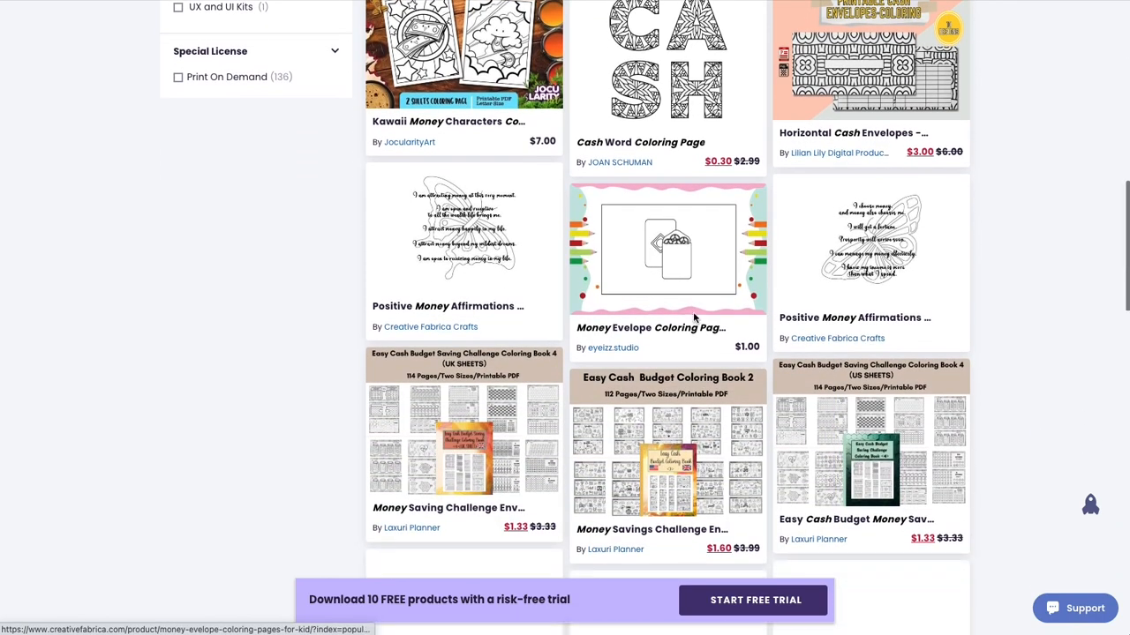
scroll(694, 319, "down", 2)
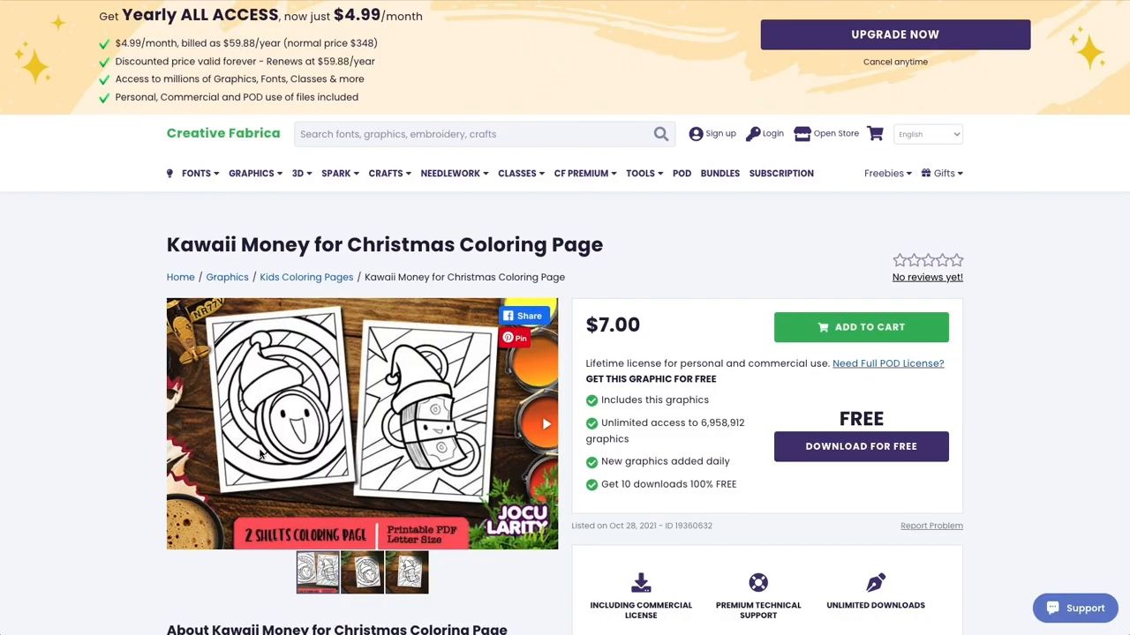
- Look through the preview images of the Kawaii Money for Christmas Coloring Page listing
scroll(519, 436, "down", 1)
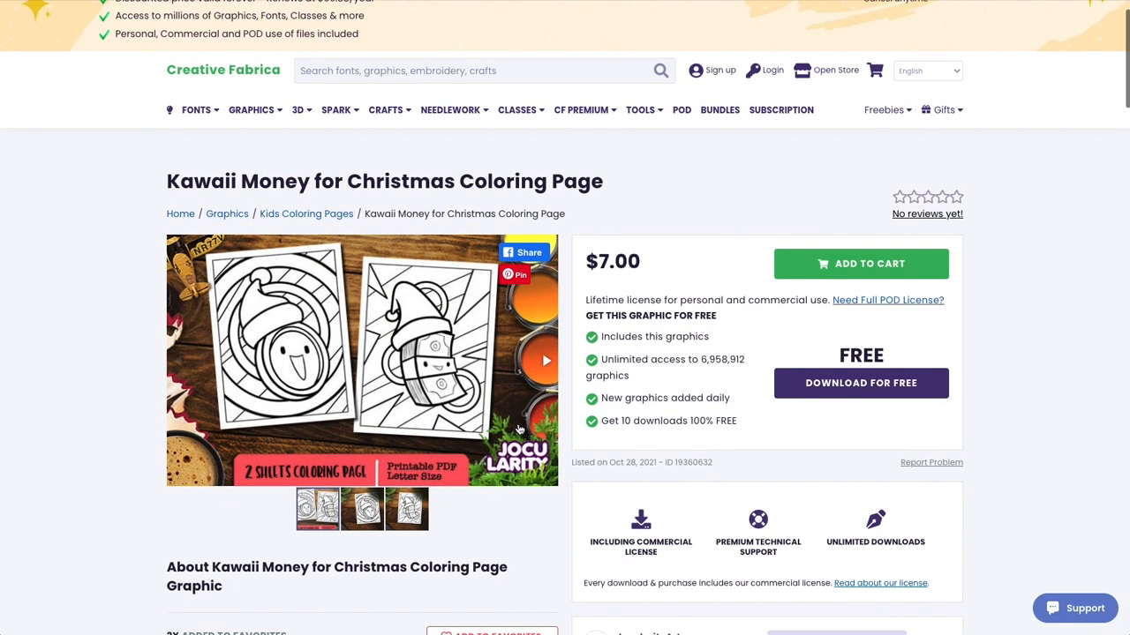
left_click(544, 364)
left_click(545, 364)
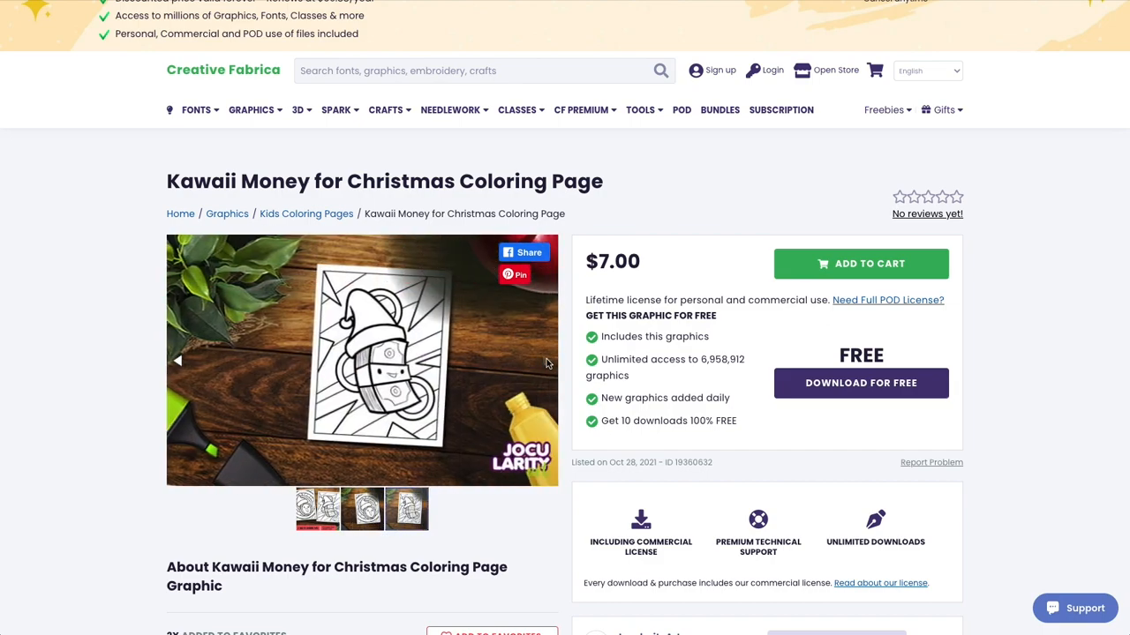
left_click(913, 304)
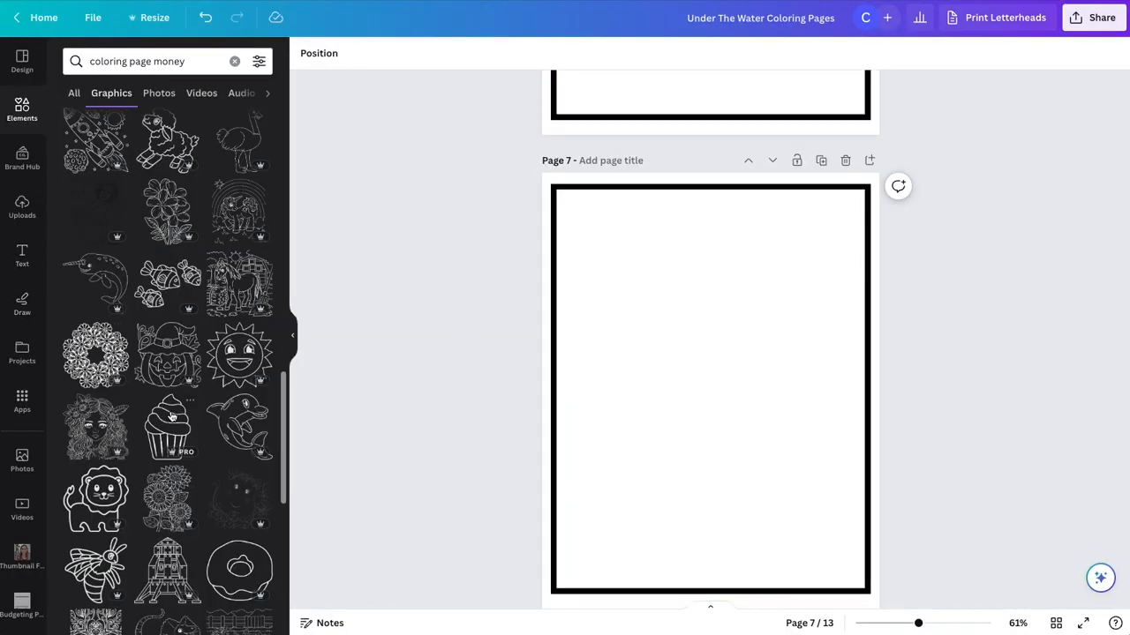
- Switch back to Canva and search the graphics for "savings jar" for the blank page 7
triple_click(178, 64)
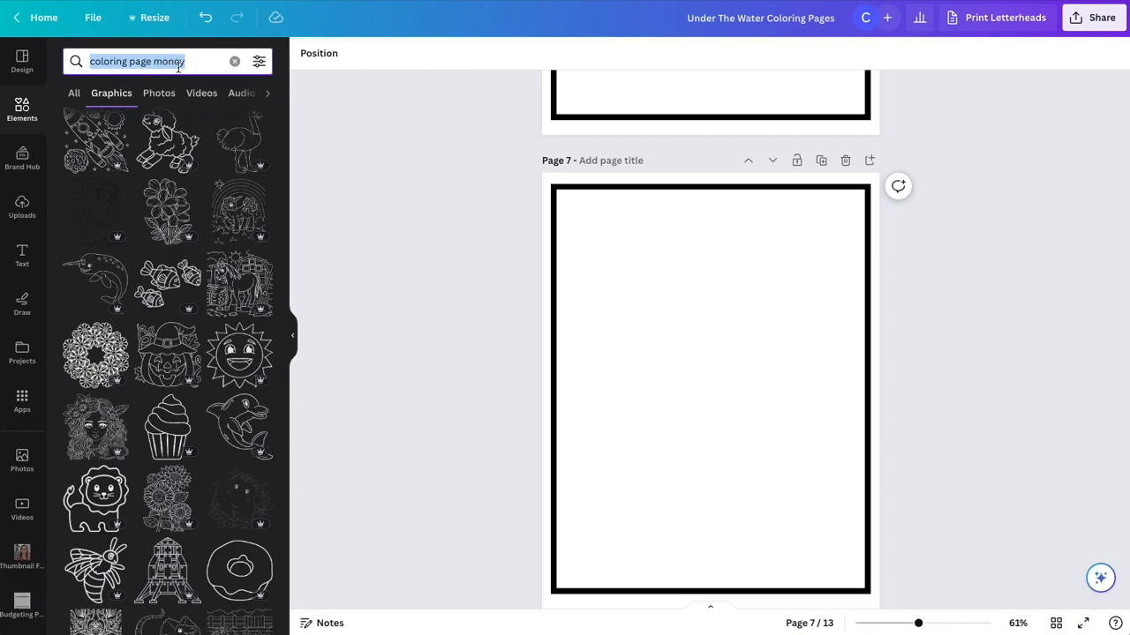
key("BackSpace")
type("savi")
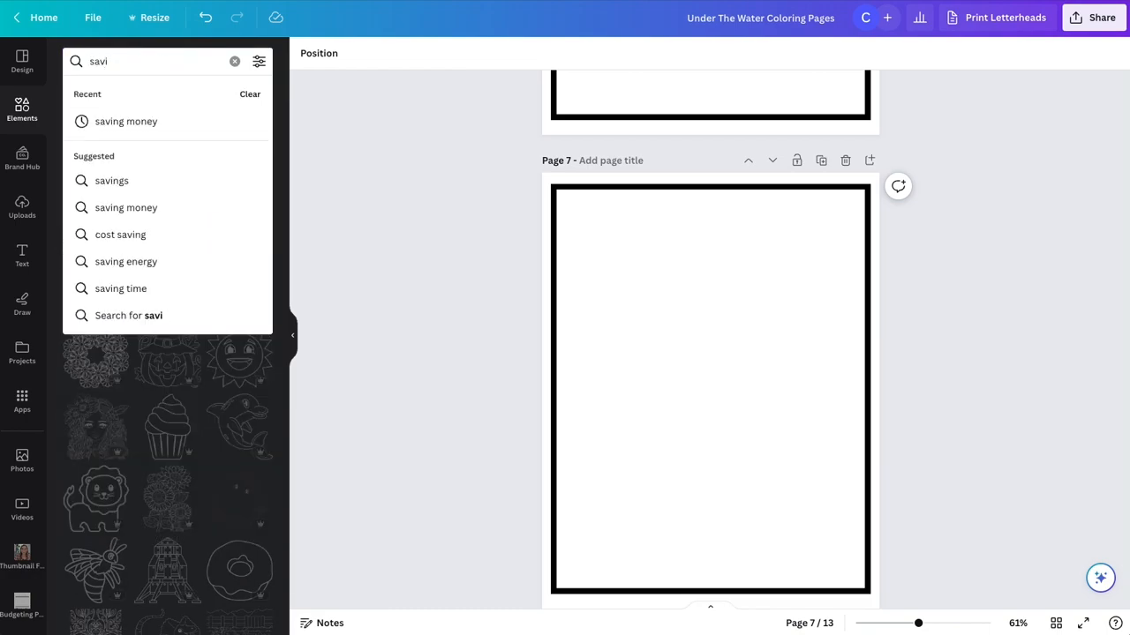
key("BackSpace")
key("BackSpace")
key("BackSpace")
type("avings jar")
key("Return")
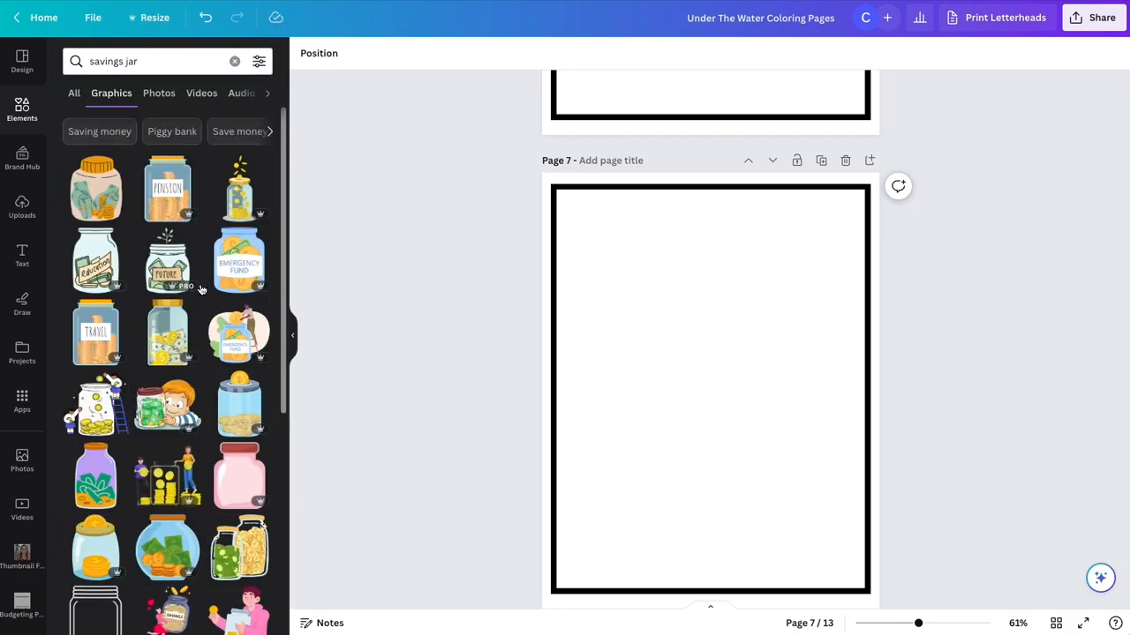
- Try the outlined jar with the ridged lid on page 7, enlarged to nearly fill the frame, and delete it
scroll(201, 290, "down", 4)
left_click(101, 275)
left_click_drag(691, 370, 623, 270)
left_click_drag(711, 380, 860, 559)
left_click_drag(764, 488, 760, 494)
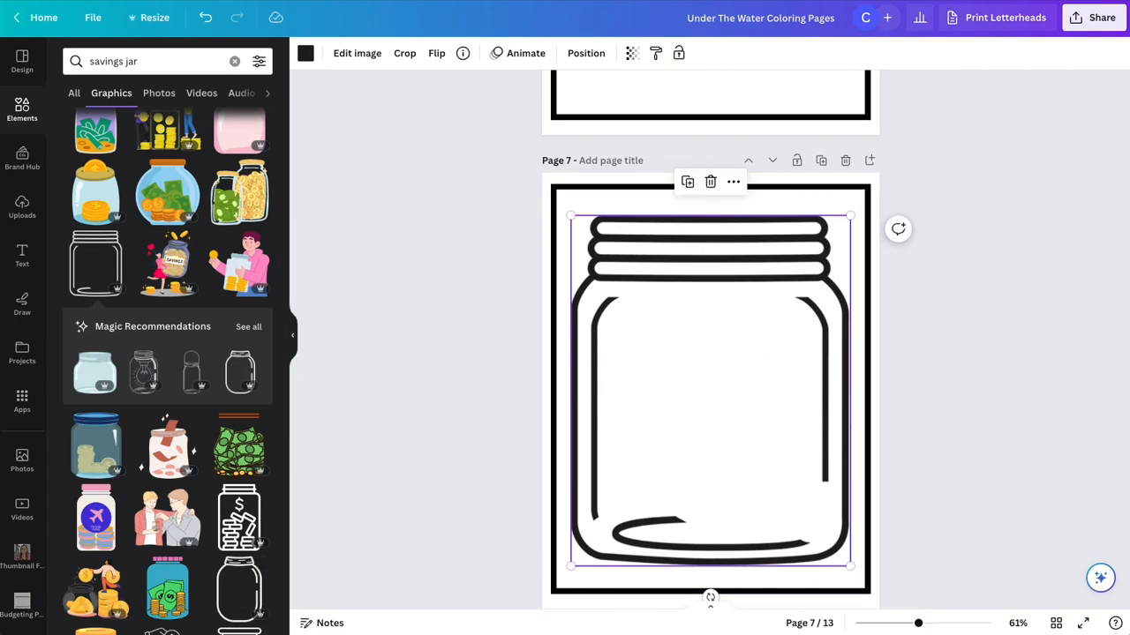
key("Delete")
- Add the rounded outlined jar to page 7, enlarge it to about 6.5 by 9.4 and center it in the frame
left_click(245, 588)
left_click_drag(733, 454, 628, 305)
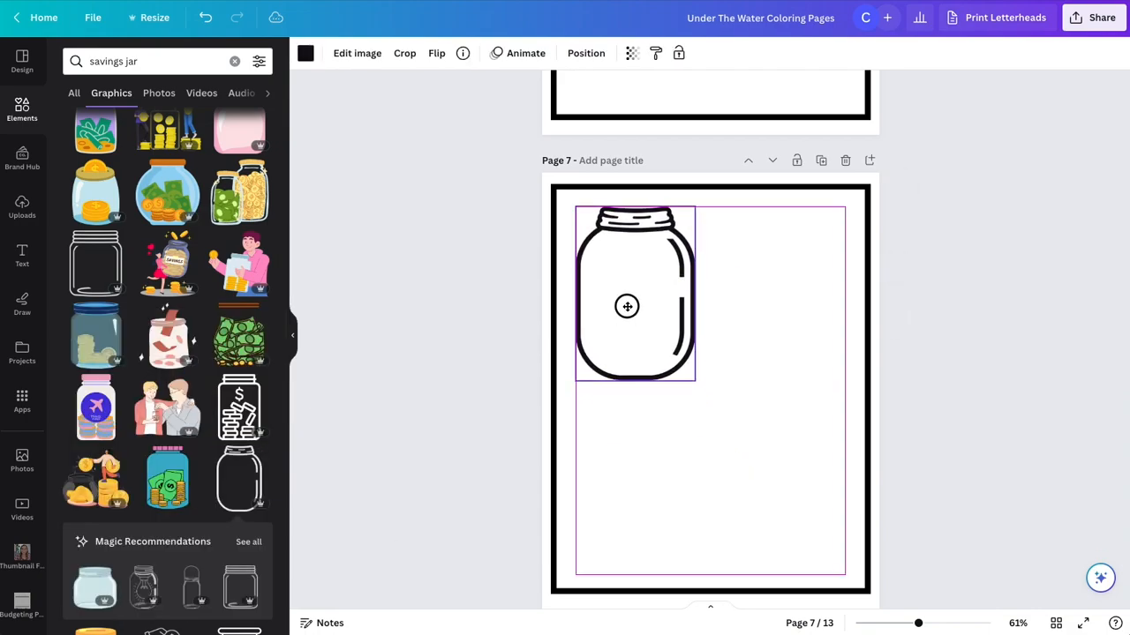
left_click_drag(694, 382, 865, 557)
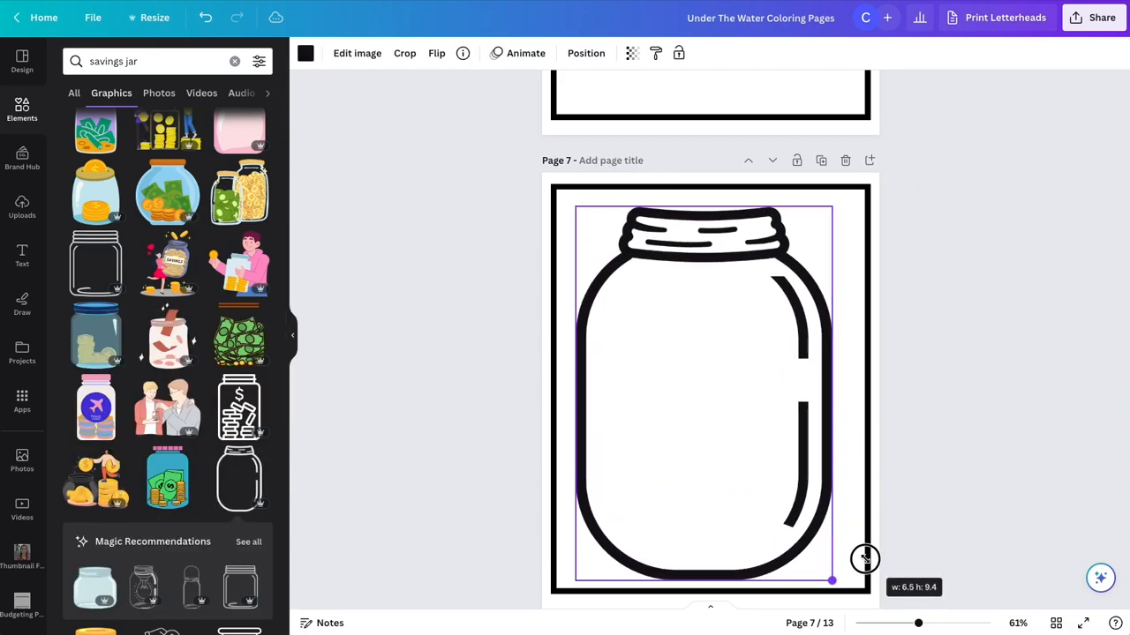
left_click_drag(726, 494, 731, 495)
- Try the outlined jar containing banknotes on page 7 and delete it
scroll(155, 338, "down", 5)
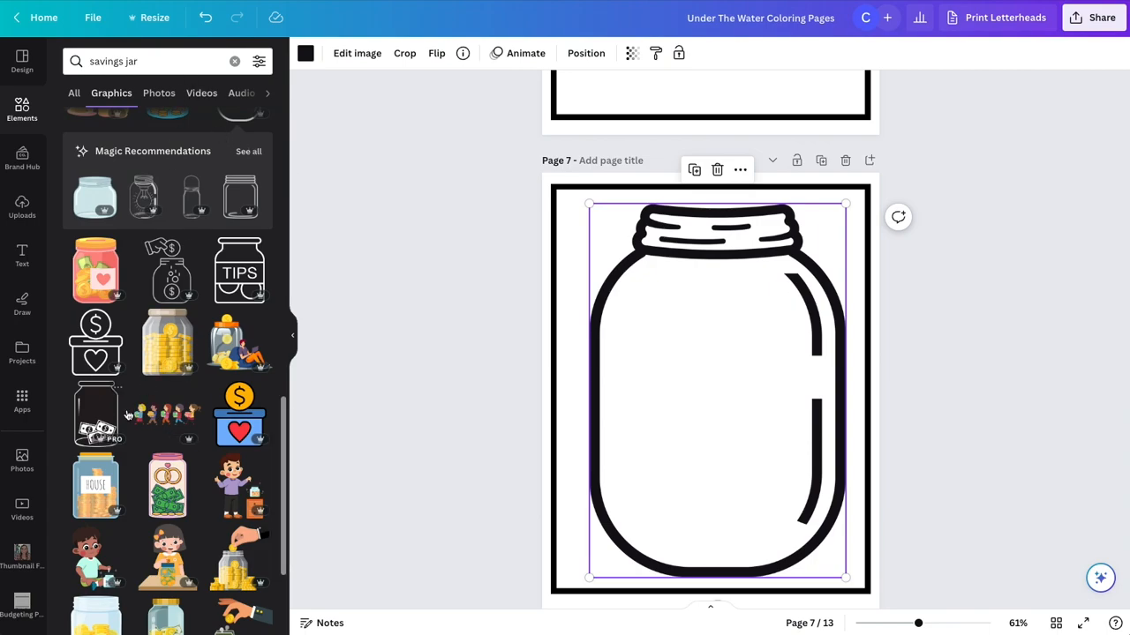
key("Delete")
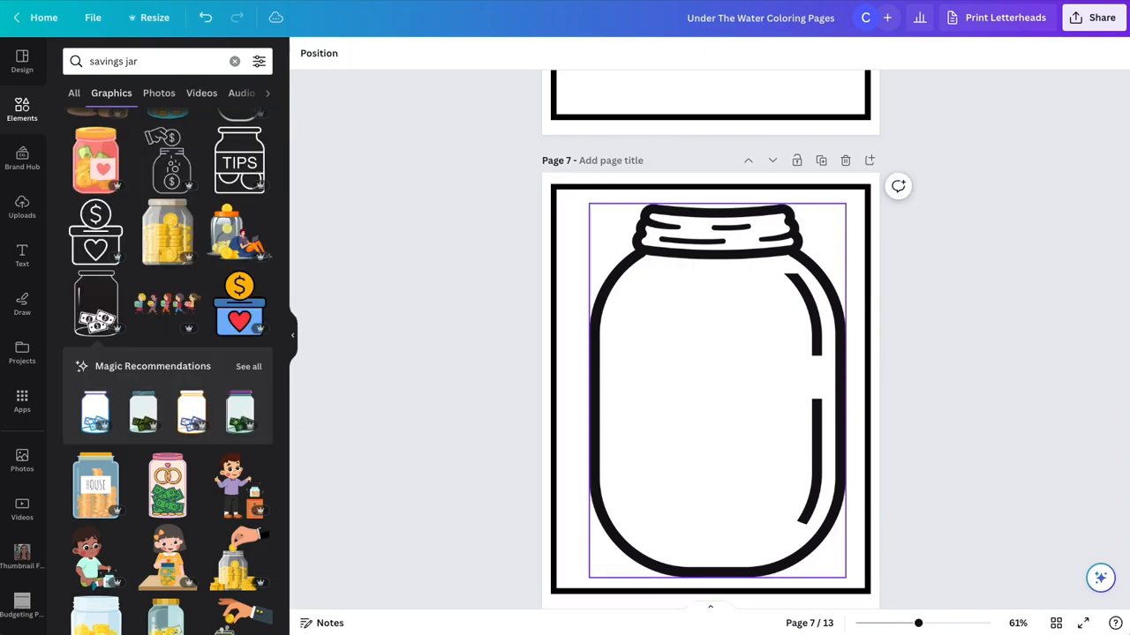
scroll(181, 196, "down", 3)
scroll(135, 114, "up", 5)
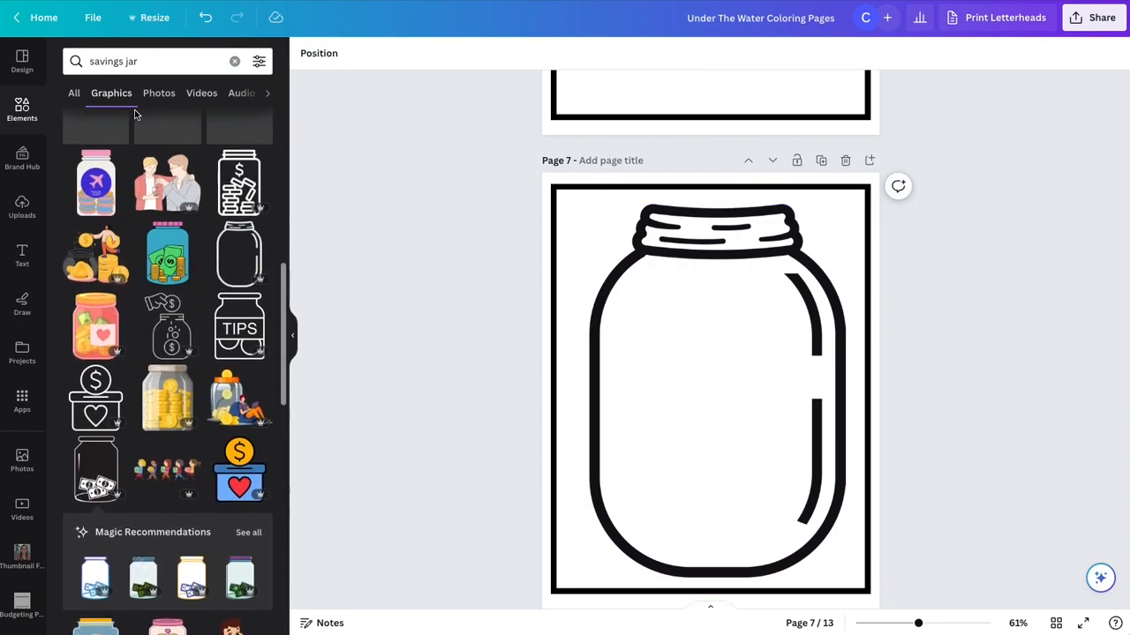
- Search the graphics for "coins" and browse the results for outlined coins to fill the jar
triple_click(143, 59)
key("BackSpace")
type("coins")
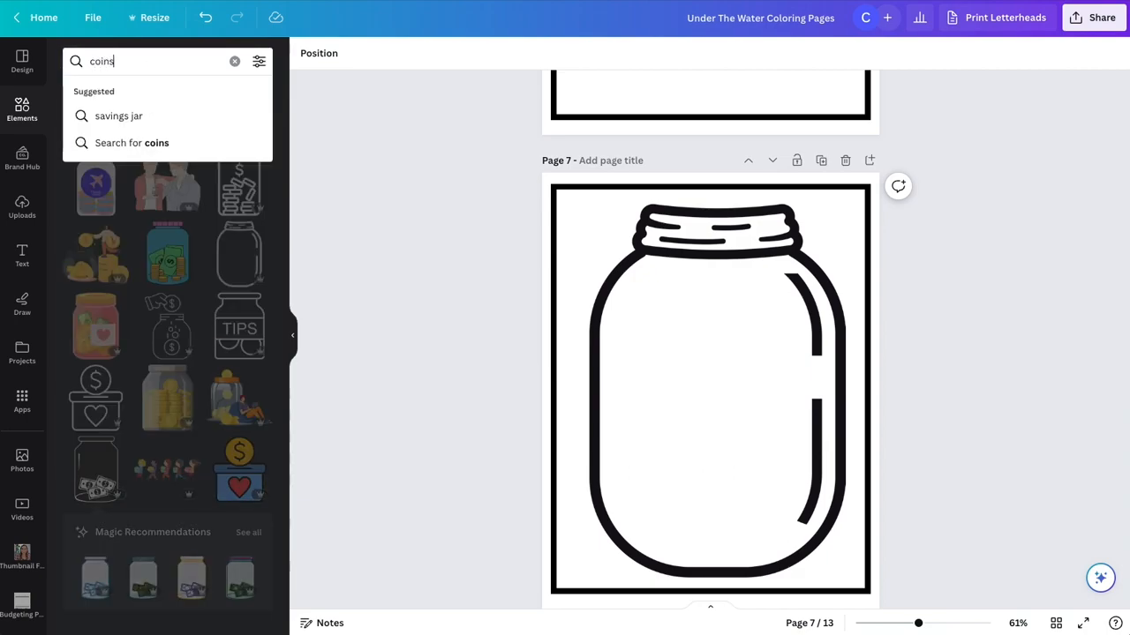
key("Return")
scroll(224, 319, "down", 5)
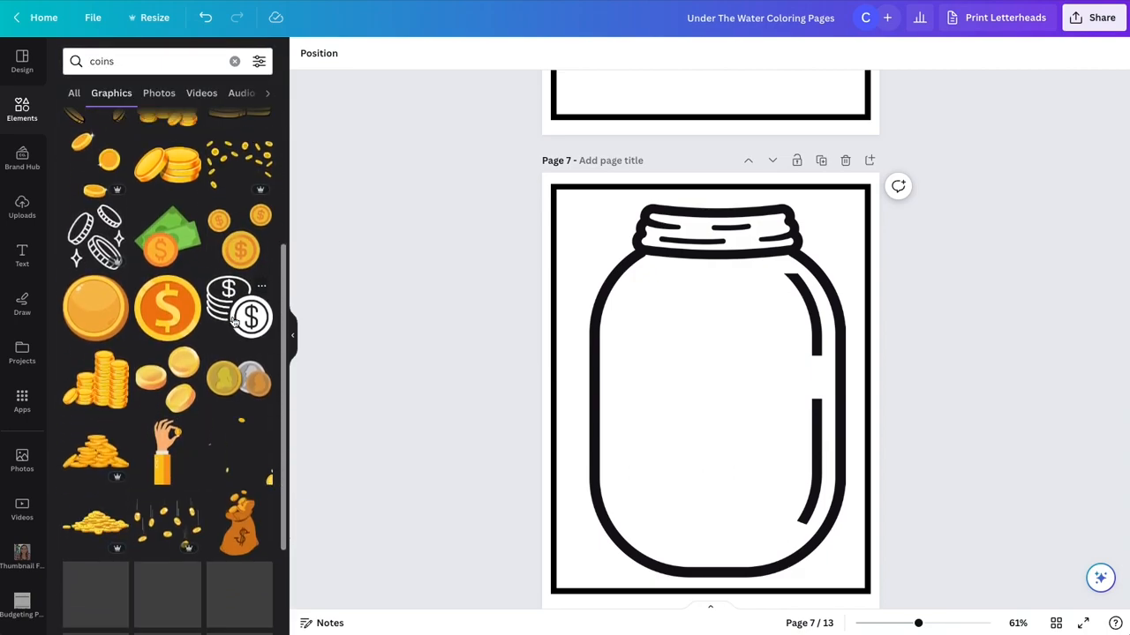
- Switch the graphics search to "Coin" and place the outlined dollar-sign coin inside the jar on page 7
scroll(223, 317, "down", 5)
scroll(223, 314, "up", 2)
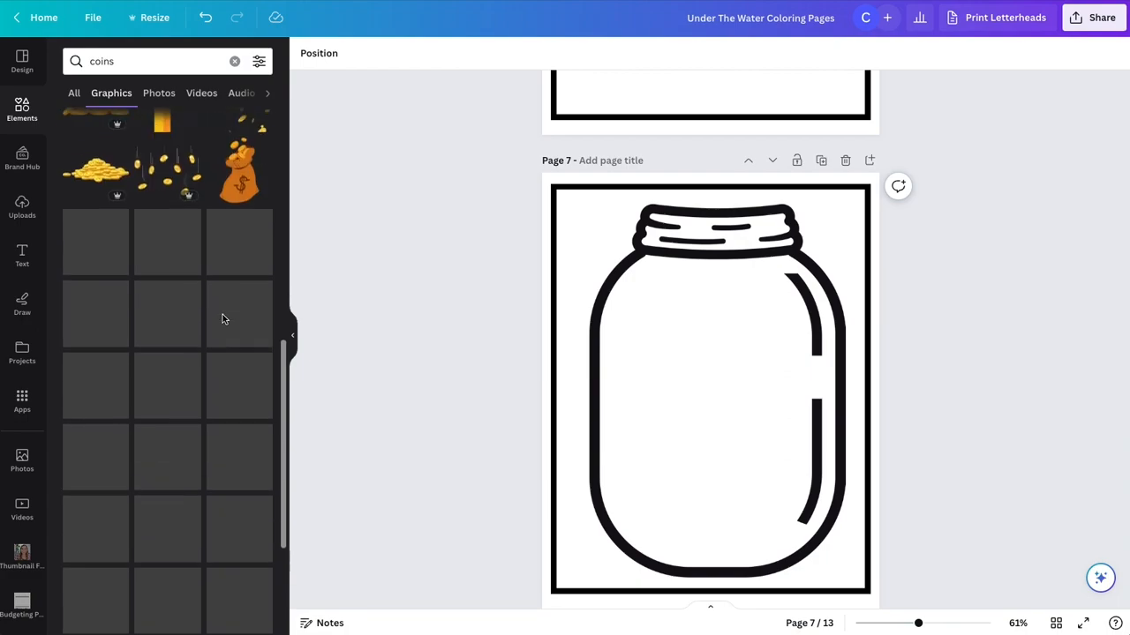
scroll(222, 314, "up", 8)
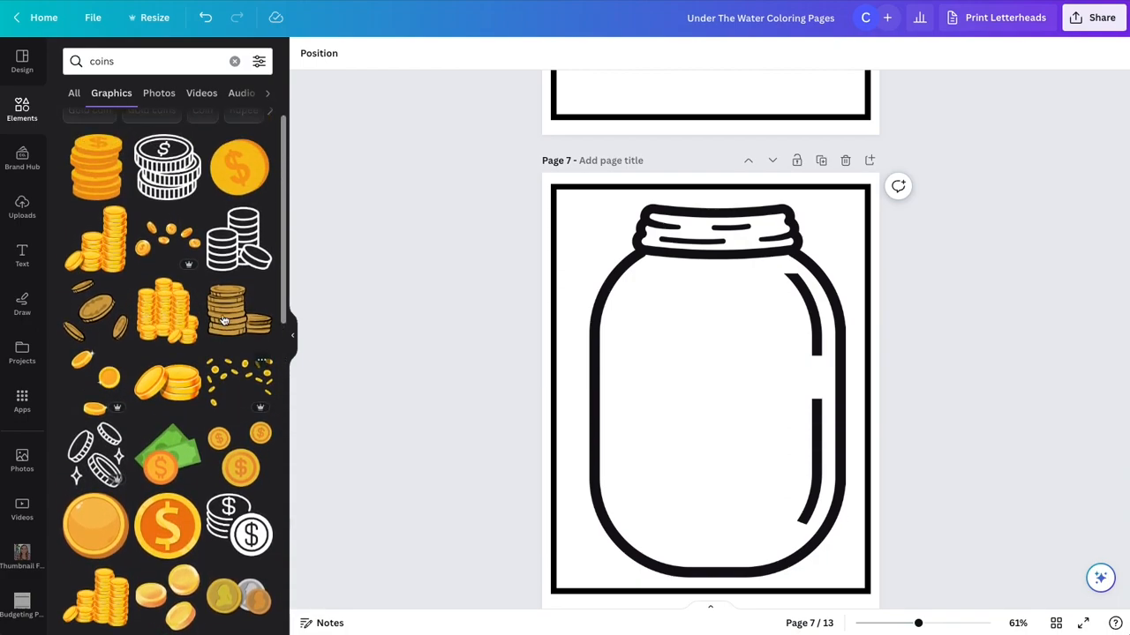
left_click(202, 131)
left_click(168, 327)
left_click_drag(776, 456, 658, 427)
- Duplicate the dollar coin repeatedly and scatter the copies through the upper, middle and lower parts of the jar
key("ctrl+d")
key("ctrl+d")
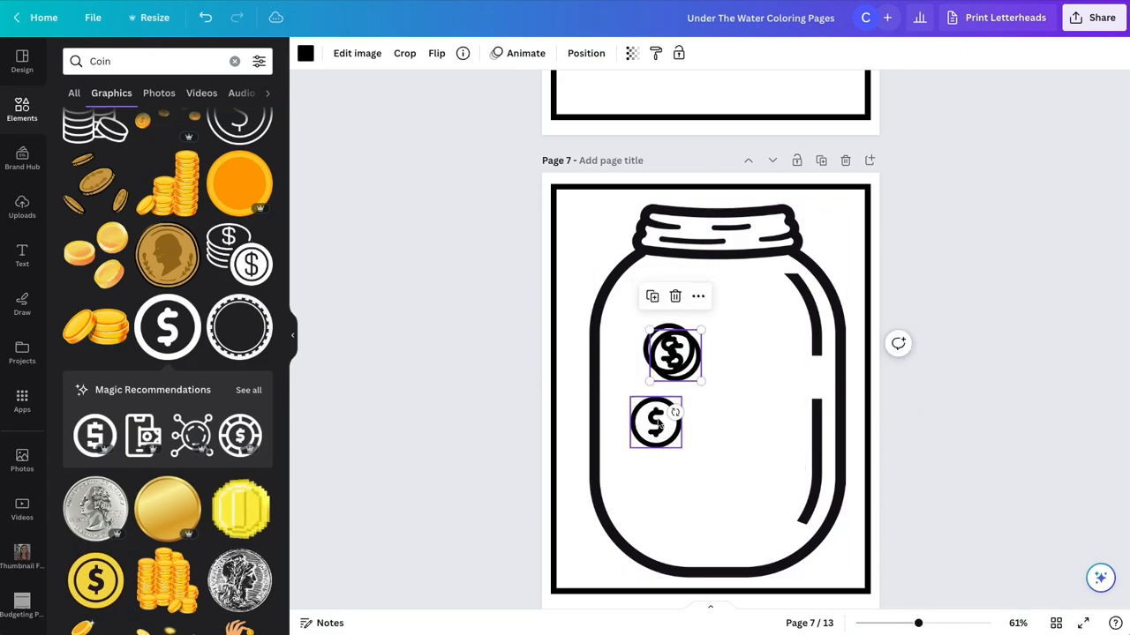
left_click_drag(694, 364, 753, 444)
key("ctrl+d")
left_click_drag(673, 346, 697, 482)
key("ctrl+d")
left_click_drag(666, 355, 757, 352)
key("ctrl+d")
left_click_drag(672, 353, 719, 298)
key("ctrl+d")
left_click_drag(675, 353, 771, 521)
key("ctrl+d")
left_click_drag(683, 356, 644, 495)
key("ctrl+d")
left_click_drag(675, 355, 701, 587)
left_click_drag(701, 505, 706, 494)
- Add more coin copies near the jar's upper left and even out the spacing of the upper coins
left_click(671, 351)
key("ctrl+d")
left_click_drag(670, 353, 659, 290)
key("ctrl+d")
left_click_drag(646, 357, 630, 356)
left_click_drag(711, 379, 702, 382)
left_click_drag(720, 298, 711, 322)
left_click_drag(773, 349, 778, 374)
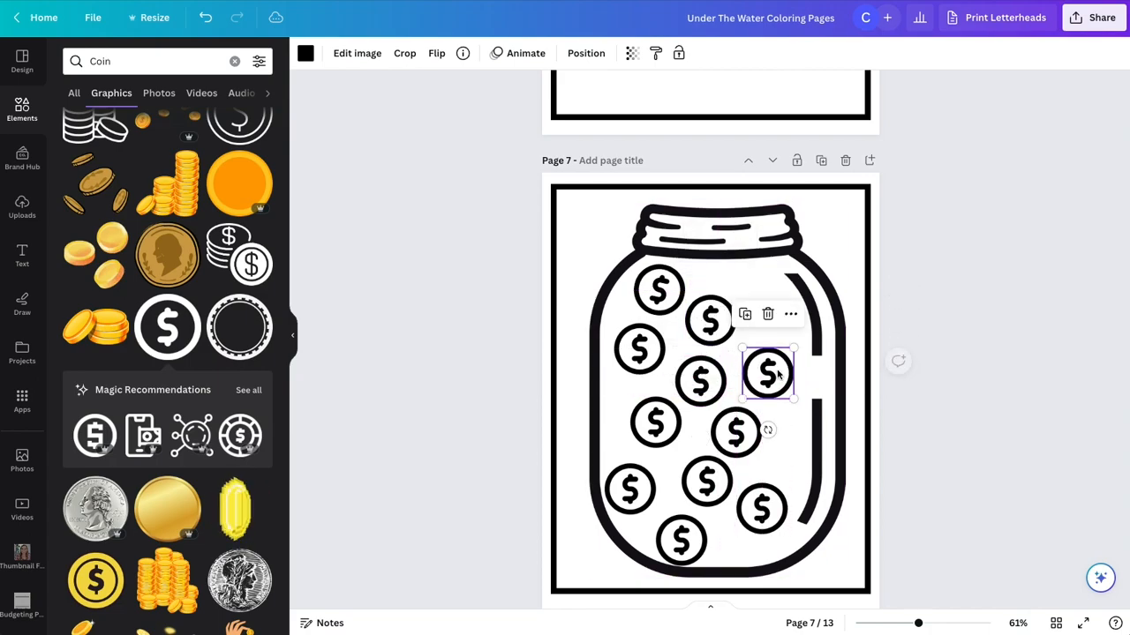
- Add two more coins along the jar's right side and adjust the lower coins so none of them overlap
key("super+v")
left_click_drag(688, 343, 767, 307)
key("super+v")
left_click_drag(673, 353, 785, 455)
left_click_drag(736, 425, 726, 426)
left_click_drag(780, 452, 782, 453)
left_click_drag(706, 481, 695, 483)
left_click_drag(761, 509, 762, 519)
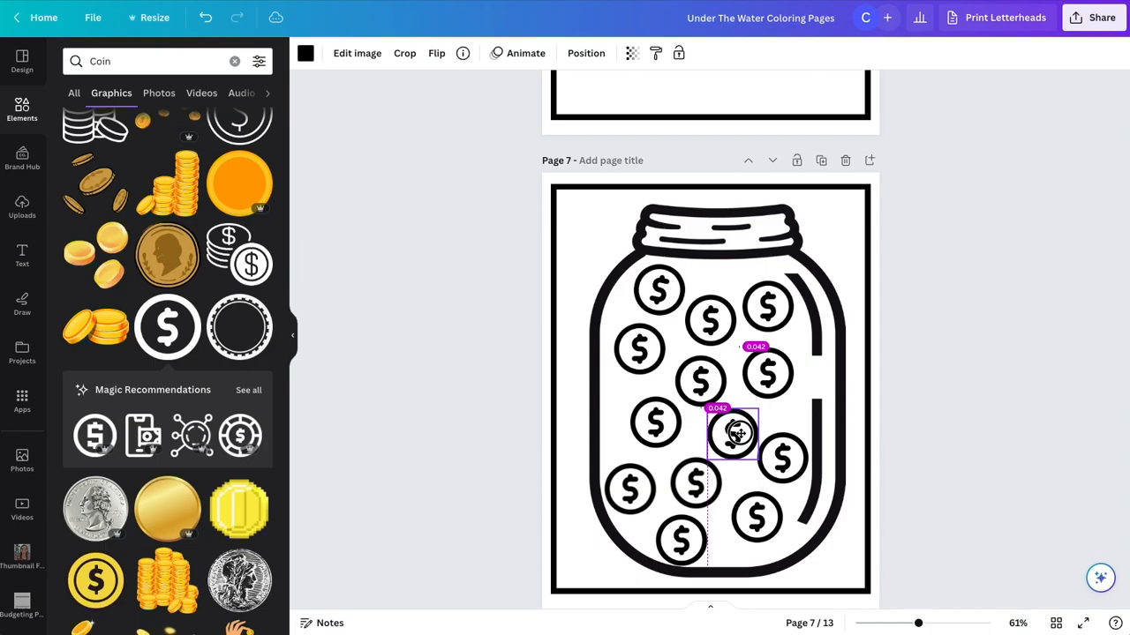
left_click_drag(737, 432, 736, 434)
left_click(898, 363)
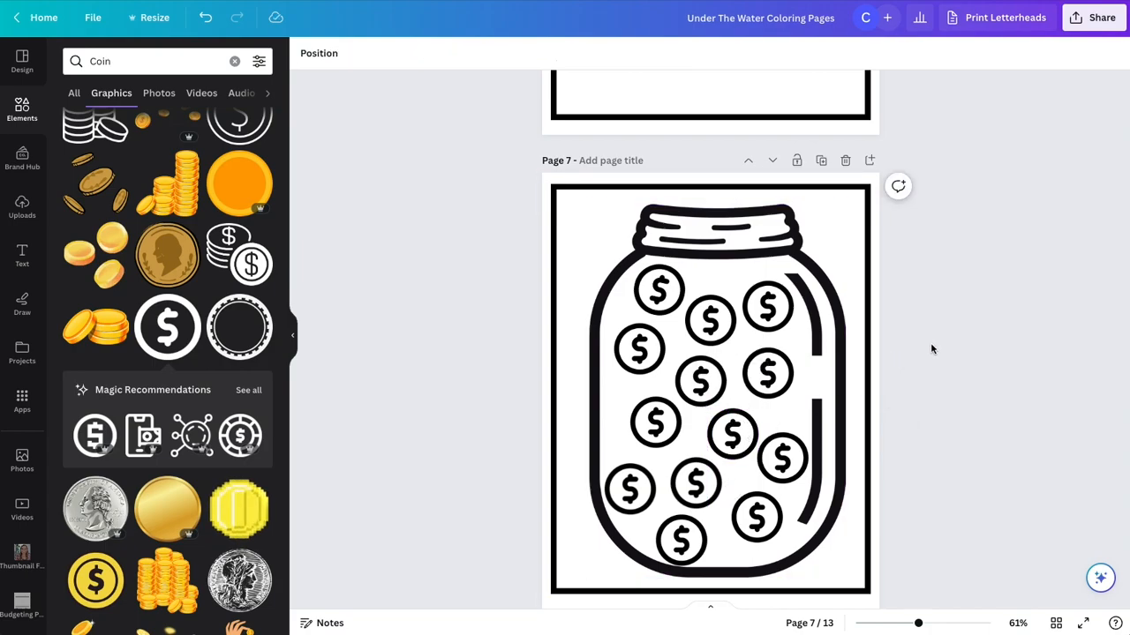
- Center the money bag graphic both horizontally and vertically on page 6
scroll(930, 348, "down", 1)
scroll(930, 349, "down", 2)
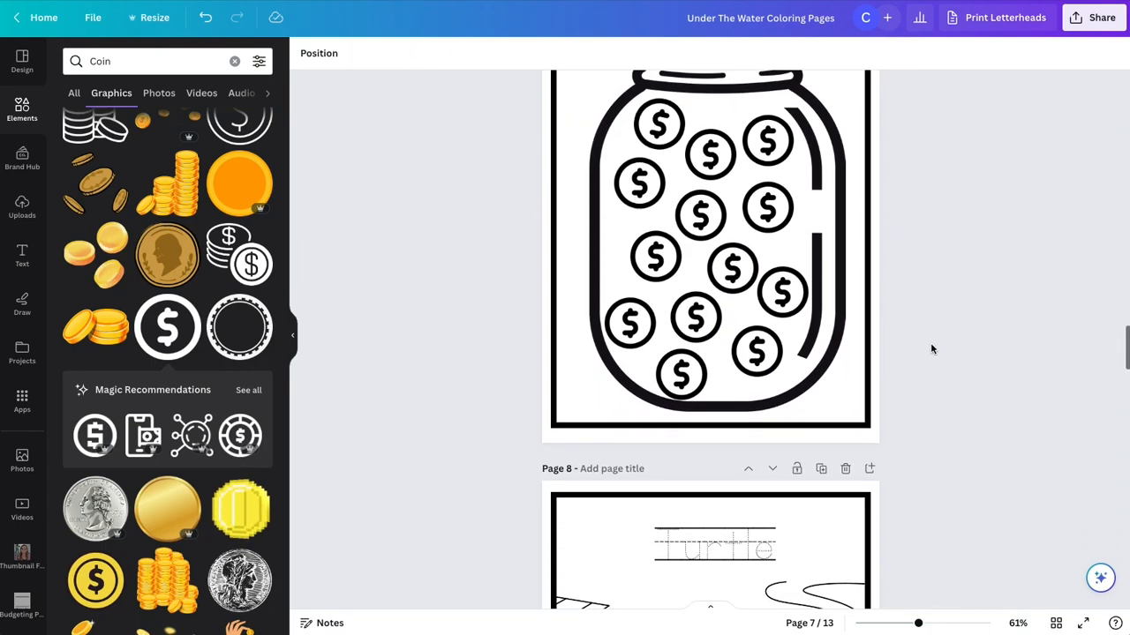
scroll(930, 348, "up", 2)
scroll(930, 348, "down", 3)
scroll(930, 349, "up", 7)
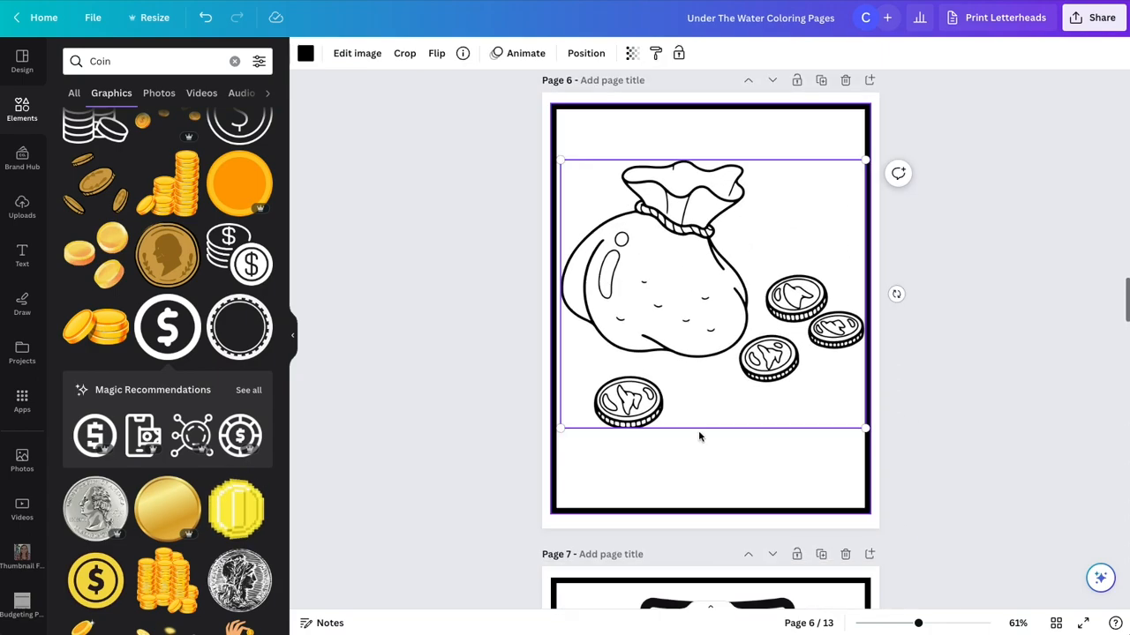
left_click_drag(712, 341, 711, 358)
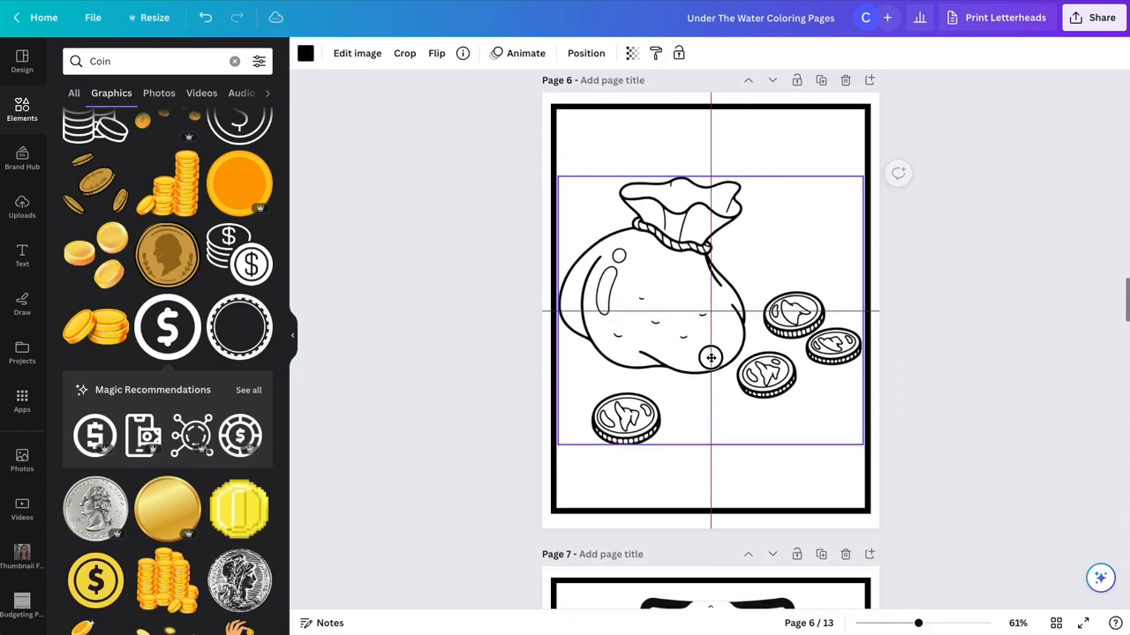
- Review the coin, dollar bill, treasure chest and money bag pages for layout and consistency
scroll(712, 359, "up", 12)
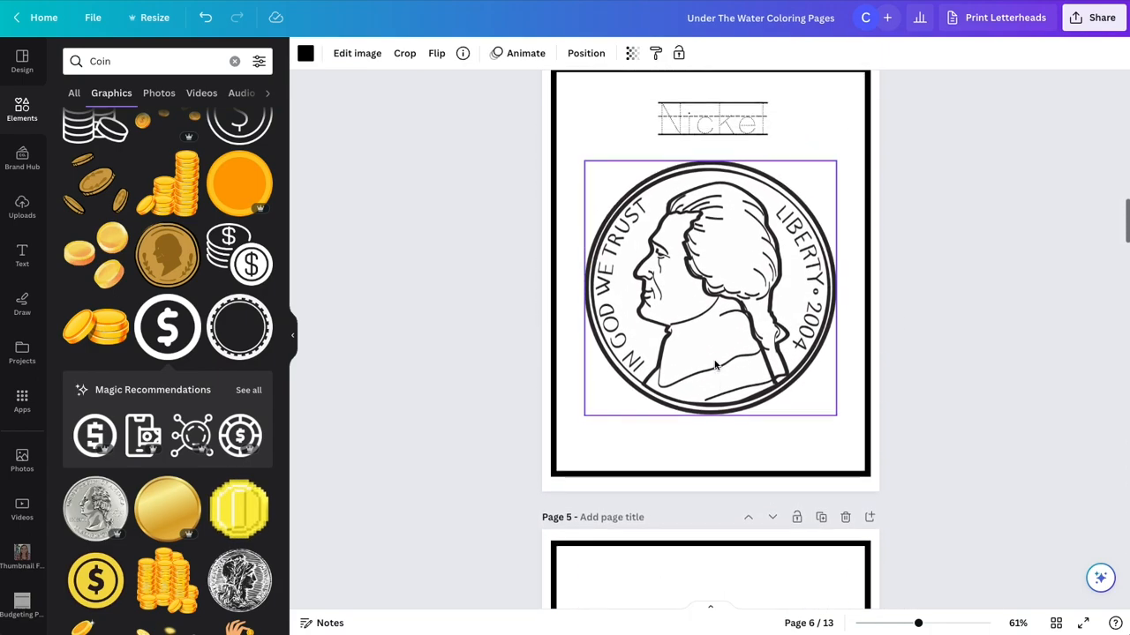
scroll(715, 364, "up", 15)
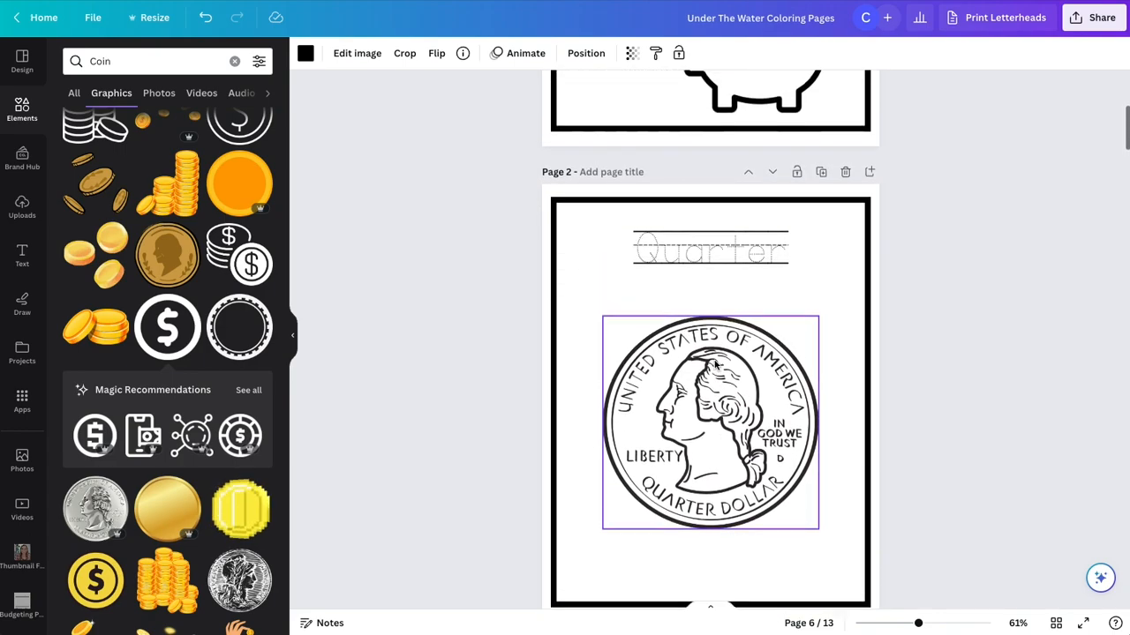
scroll(714, 365, "down", 12)
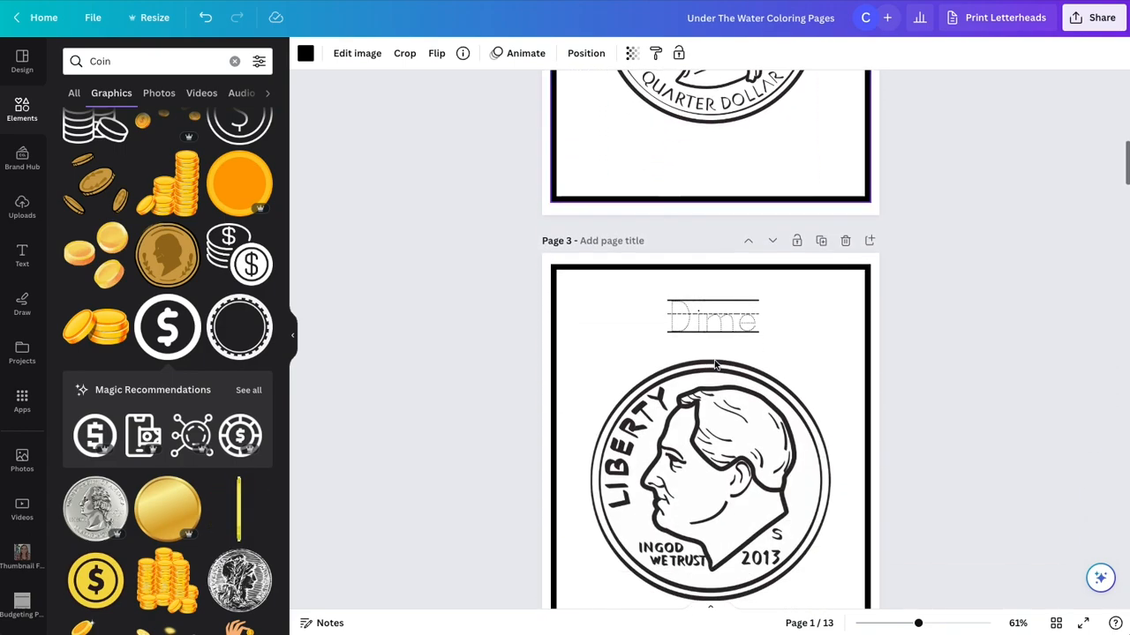
scroll(713, 361, "down", 5)
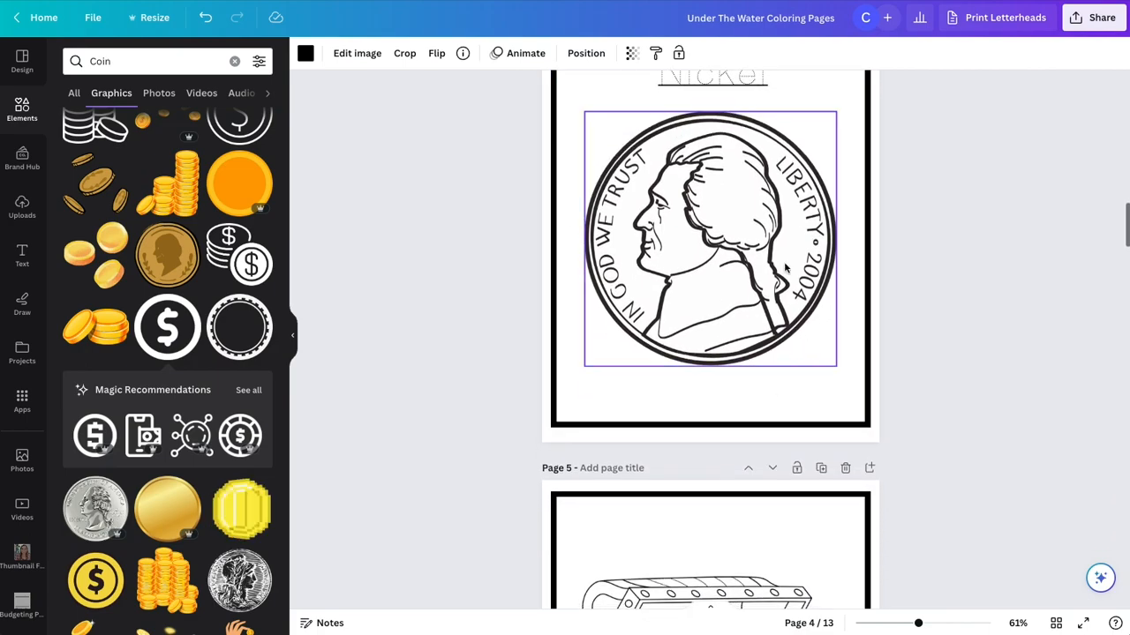
scroll(695, 340, "up", 2)
scroll(694, 339, "up", 10)
scroll(715, 379, "down", 12)
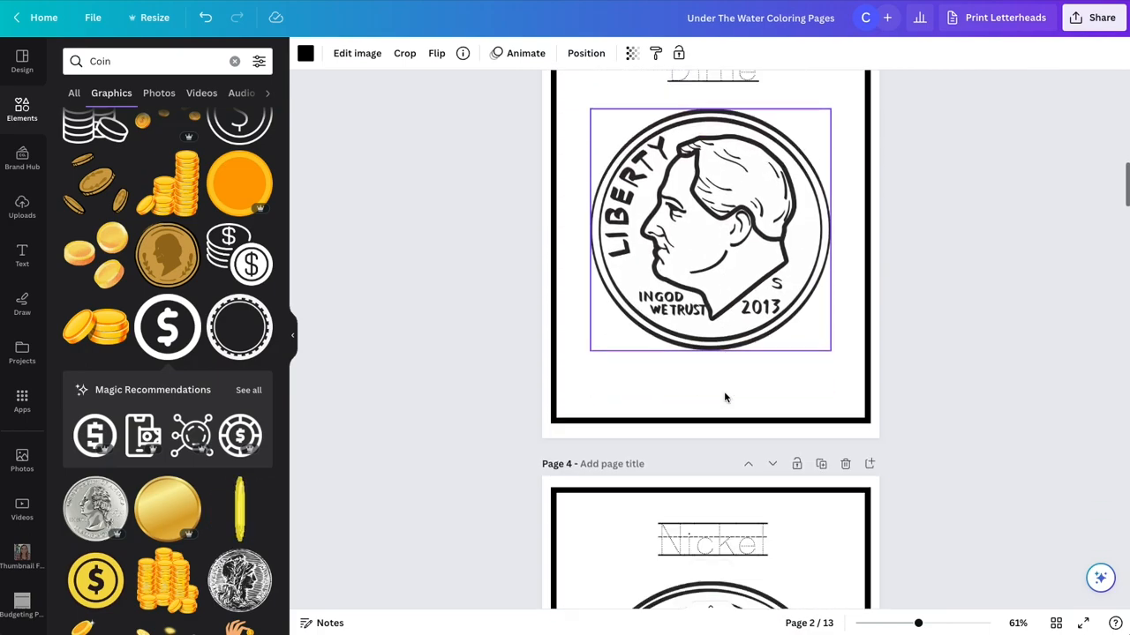
scroll(723, 395, "down", 5)
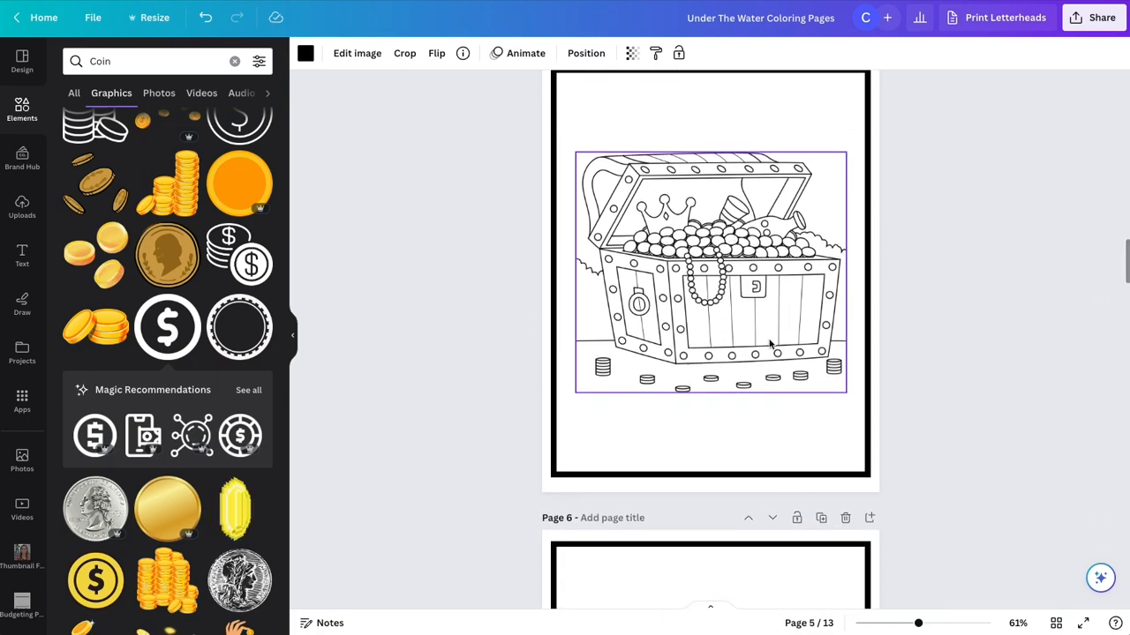
scroll(756, 355, "down", 5)
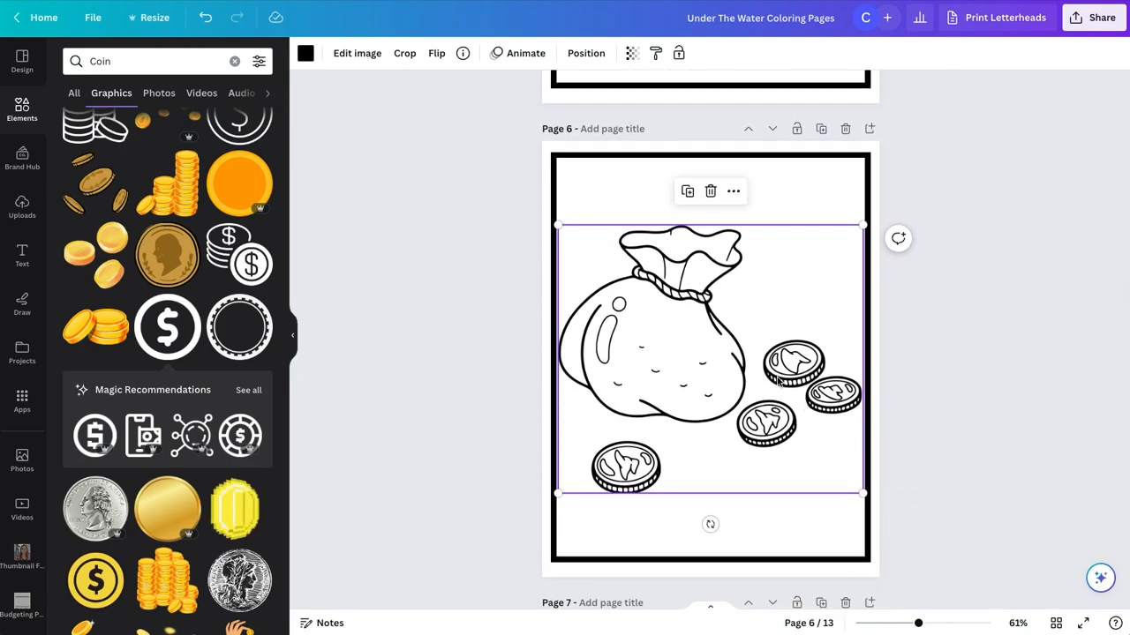
scroll(778, 382, "down", 6)
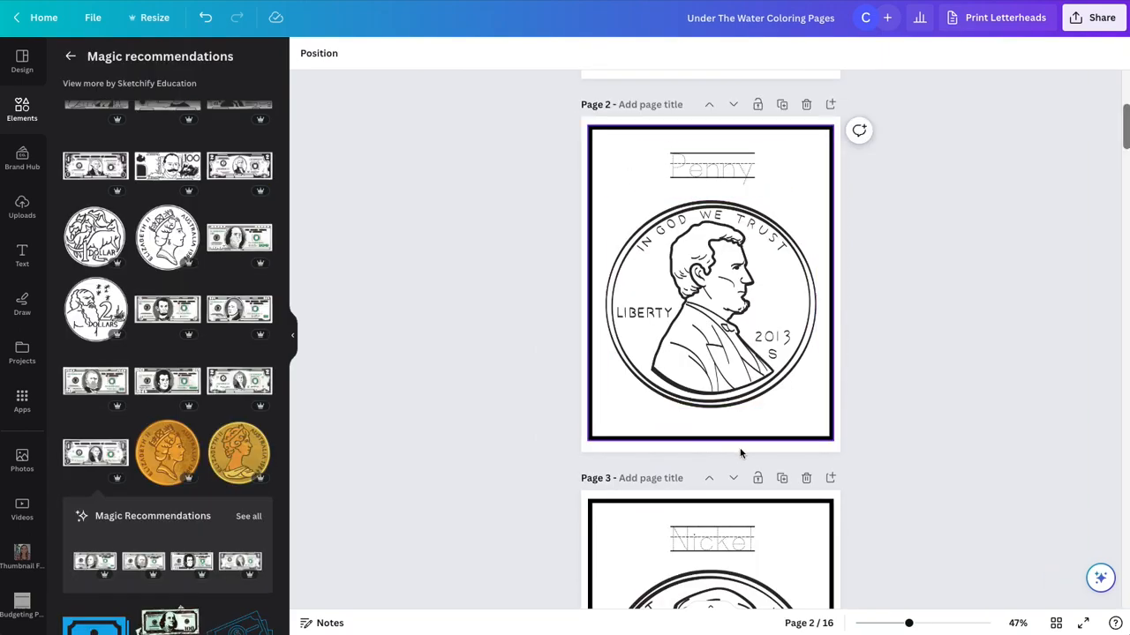
scroll(753, 353, "down", 6)
scroll(753, 353, "down", 9)
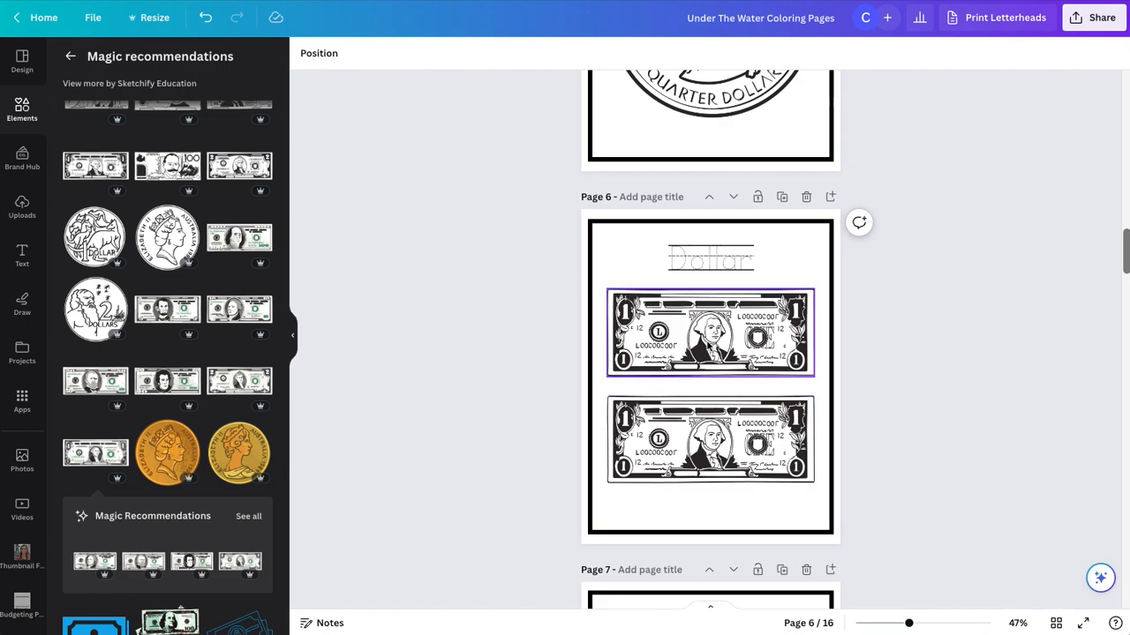
scroll(705, 347, "down", 9)
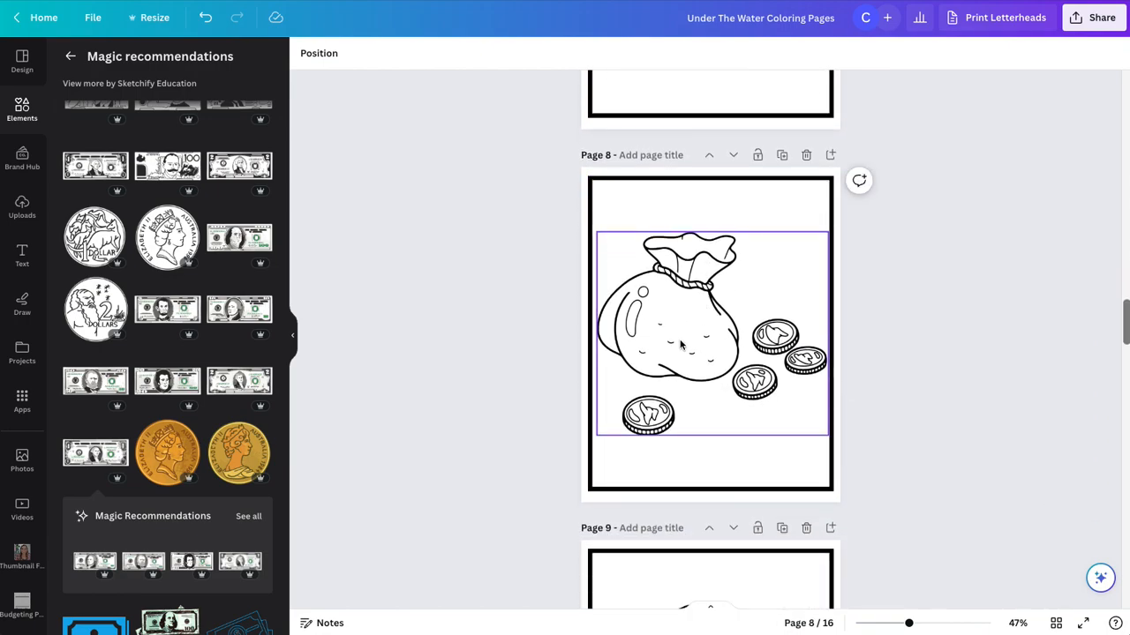
- Shrink the money bag on page 8 slightly and delete the duplicate money bag from page 9
left_click(669, 347)
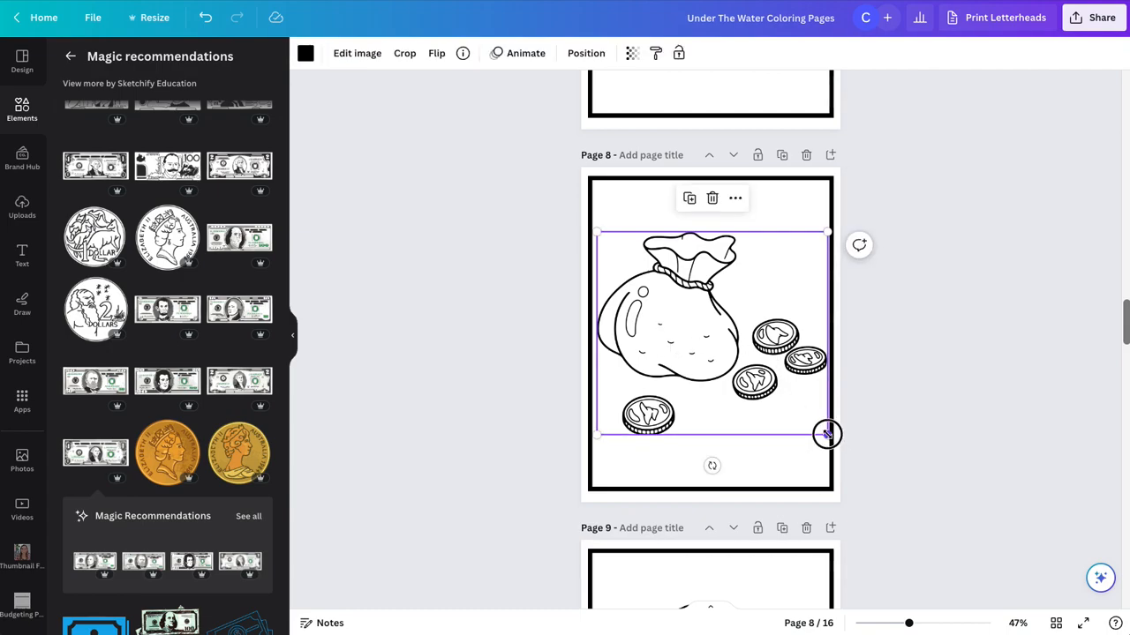
scroll(838, 419, "down", 3)
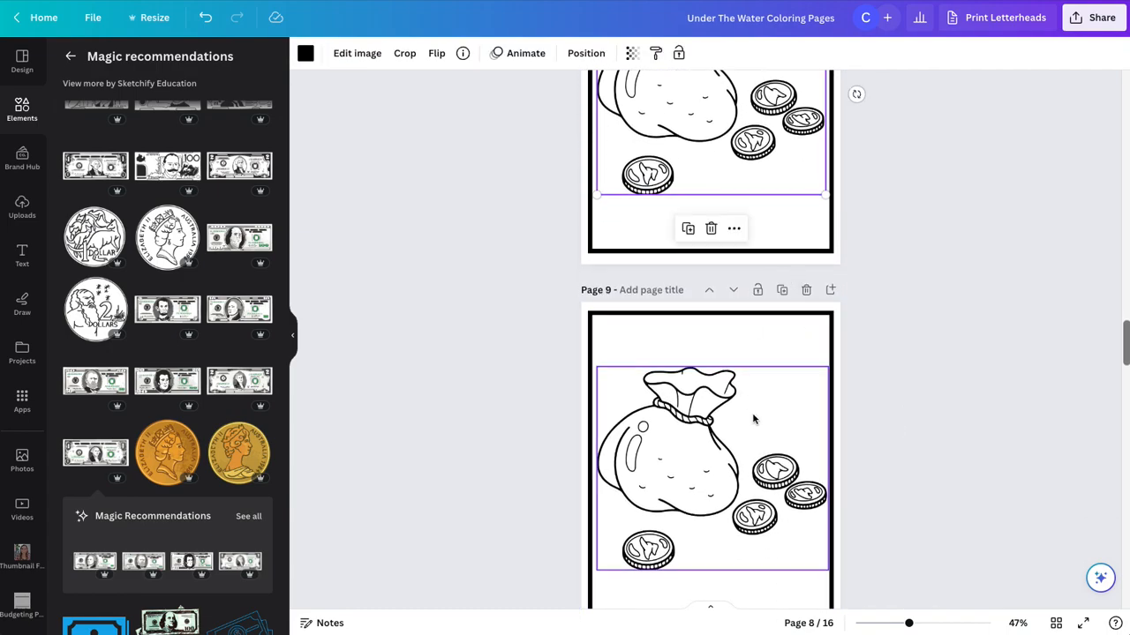
scroll(753, 419, "down", 1)
left_click(709, 371)
key("Delete")
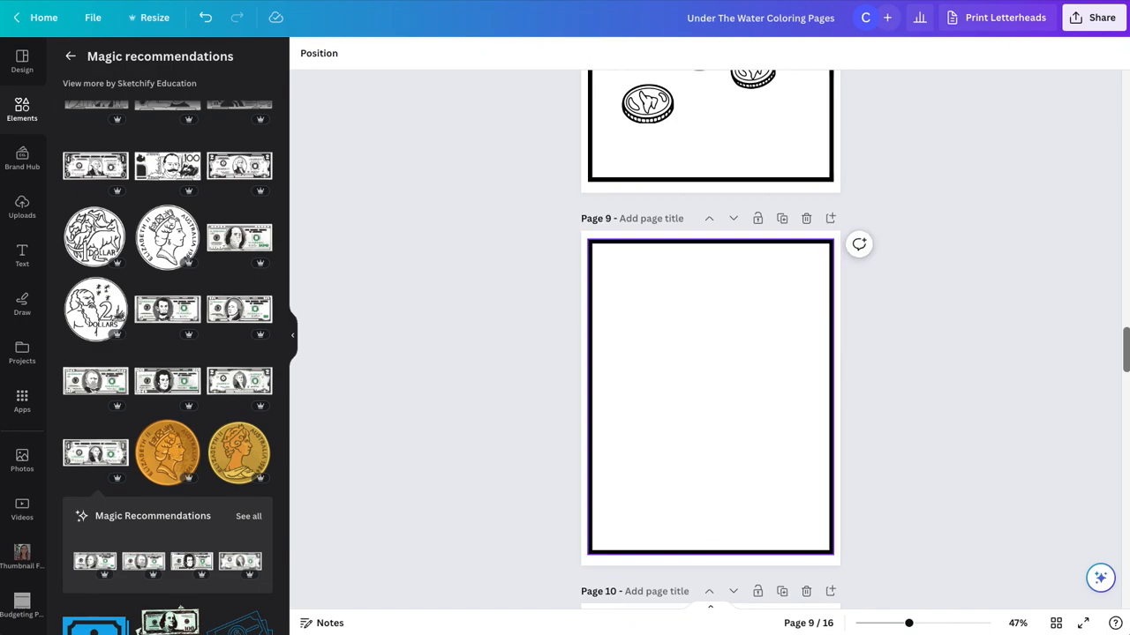
- Search the graphics for "money savings" and browse the results for outlined artwork for page 9
left_click(21, 104)
left_click(124, 61)
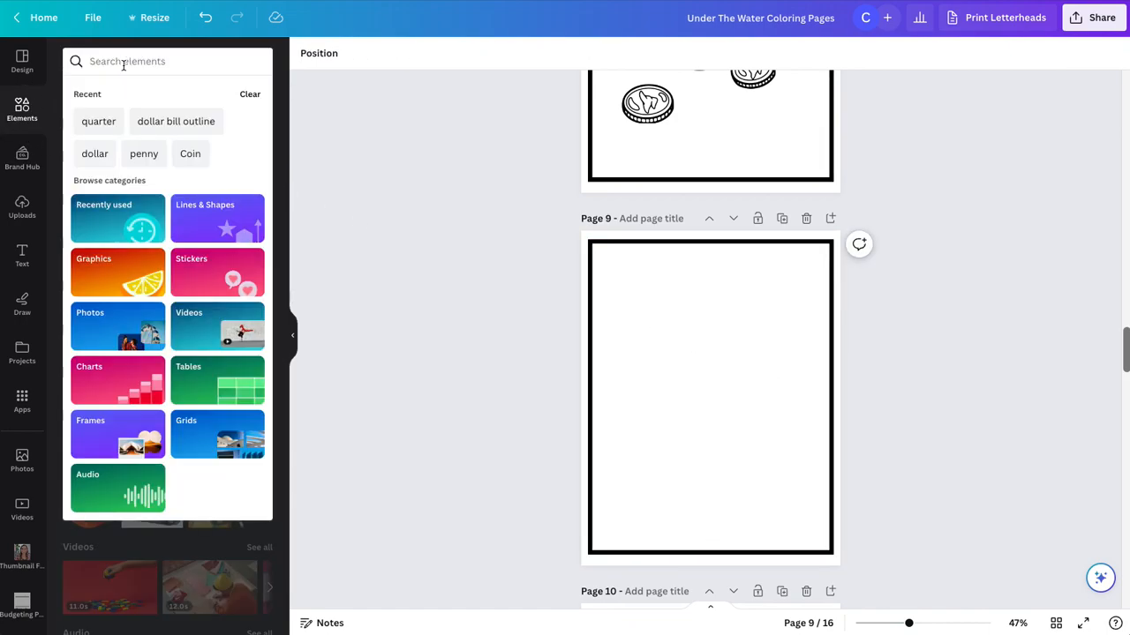
type("money")
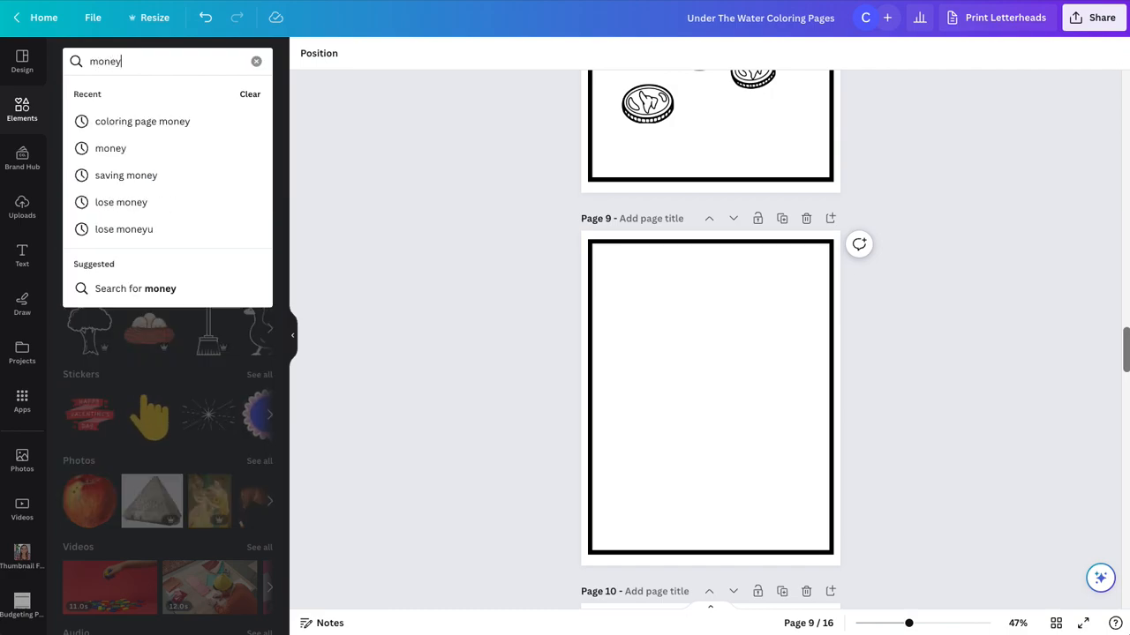
type(" savings")
key("Return")
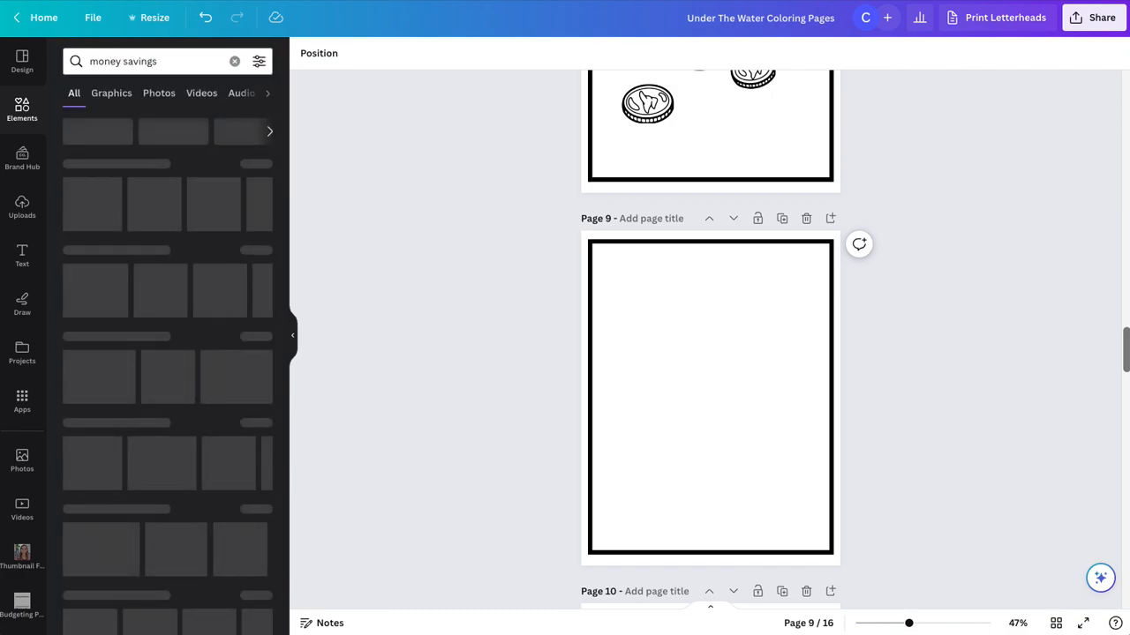
left_click(111, 94)
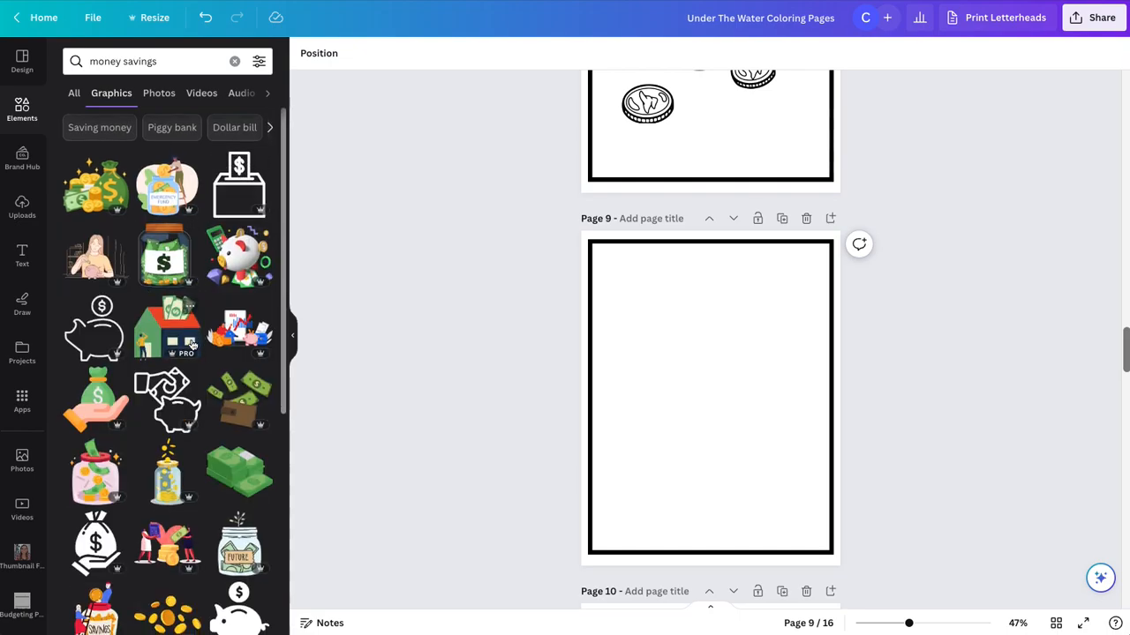
scroll(196, 342, "down", 4)
scroll(193, 344, "down", 3)
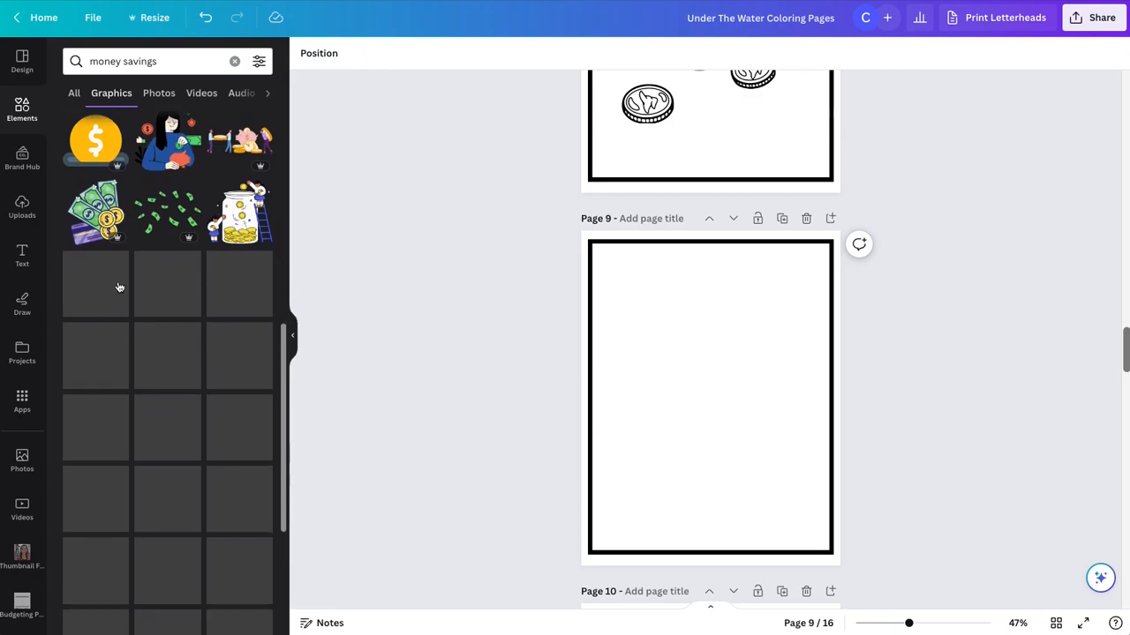
scroll(179, 457, "down", 3)
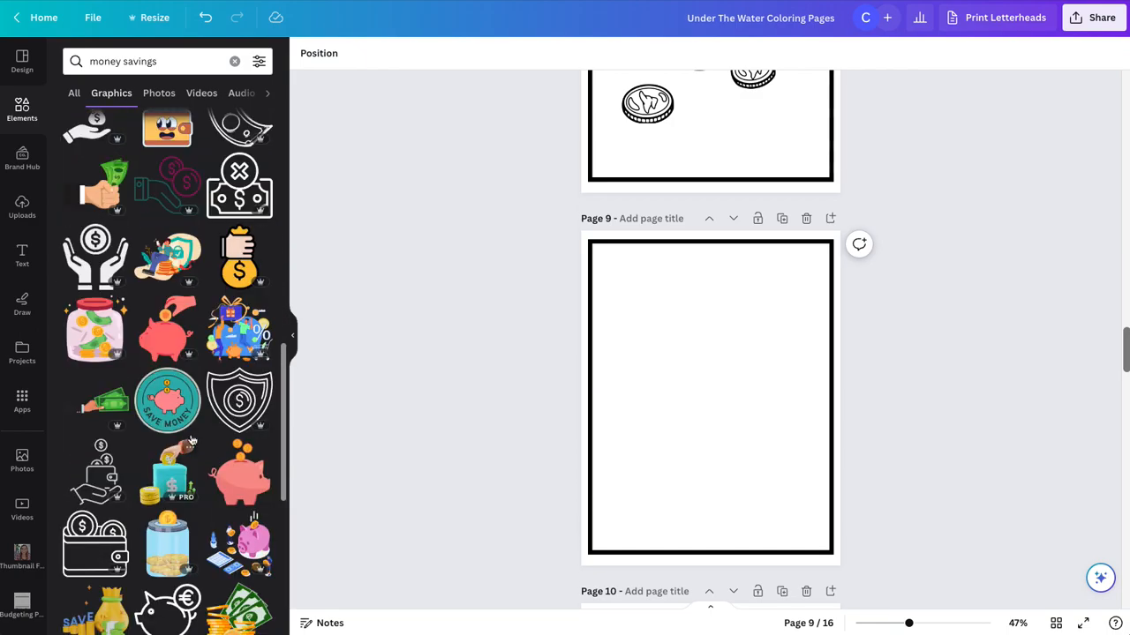
scroll(214, 342, "down", 5)
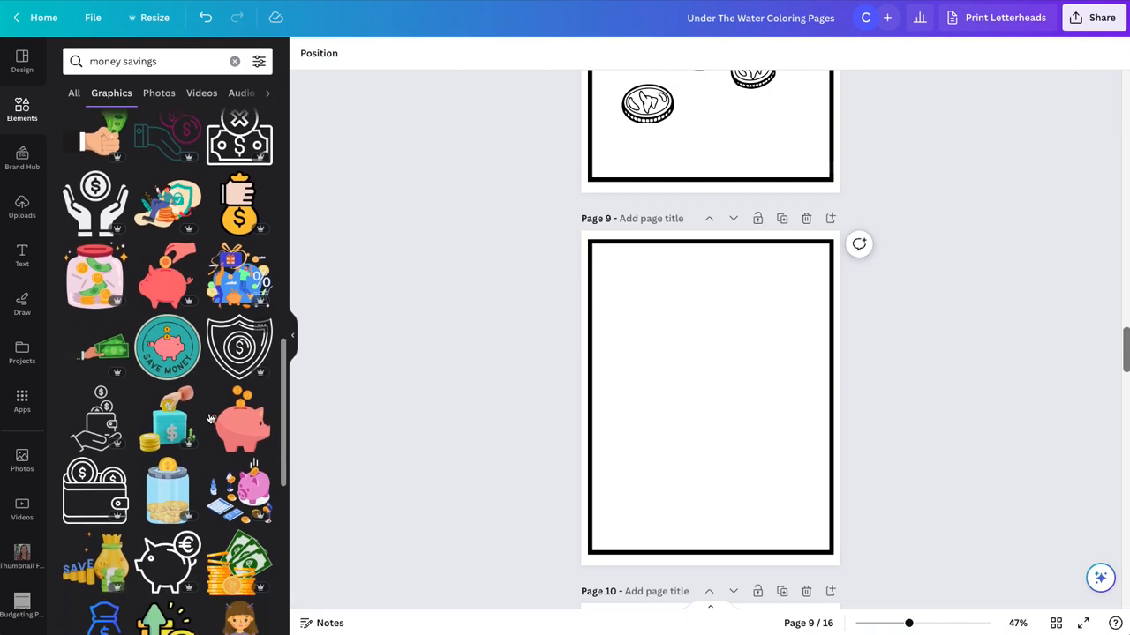
scroll(210, 418, "down", 3)
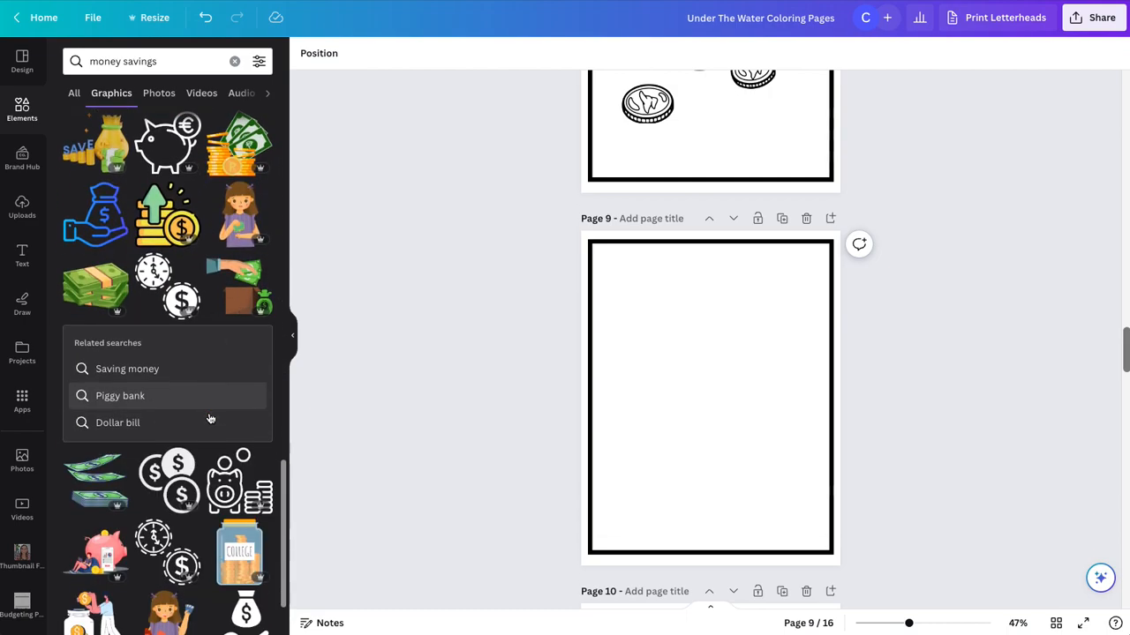
- Try a graphic from the results on page 9, delete it, and open the full list of its recommended graphics
left_click(239, 284)
key("Delete")
left_click(248, 348)
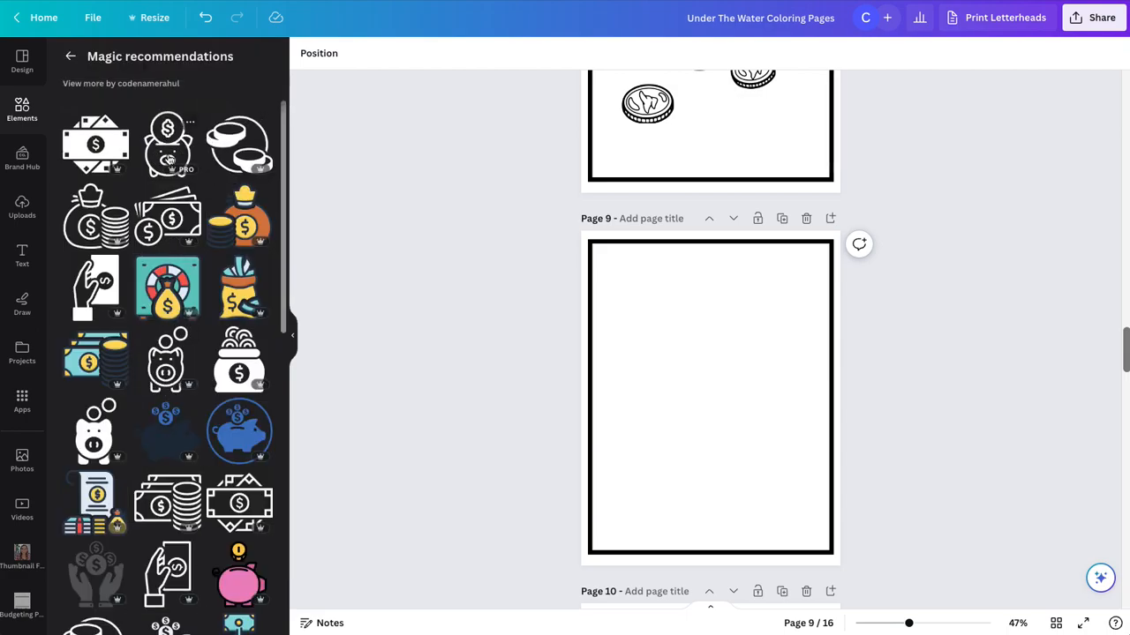
- Add the outlined piggy bank with a dollar coin to page 9 and enlarge it within the frame
left_click(168, 150)
left_click_drag(765, 347, 822, 285)
left_click_drag(658, 449, 609, 509)
left_click_drag(730, 424, 722, 454)
- Enlarge the piggy bank further until it nearly fills the frame on page 9, and center it
scroll(722, 452, "up", 5)
scroll(722, 452, "up", 10)
scroll(717, 450, "down", 12)
scroll(710, 445, "down", 3)
scroll(703, 436, "up", 2)
mouse_move(706, 320)
left_mouse_down()
mouse_move(726, 314)
mouse_move(716, 309)
left_mouse_up()
left_click_drag(820, 146, 858, 112)
left_click_drag(600, 366, 585, 380)
left_click_drag(739, 306, 731, 296)
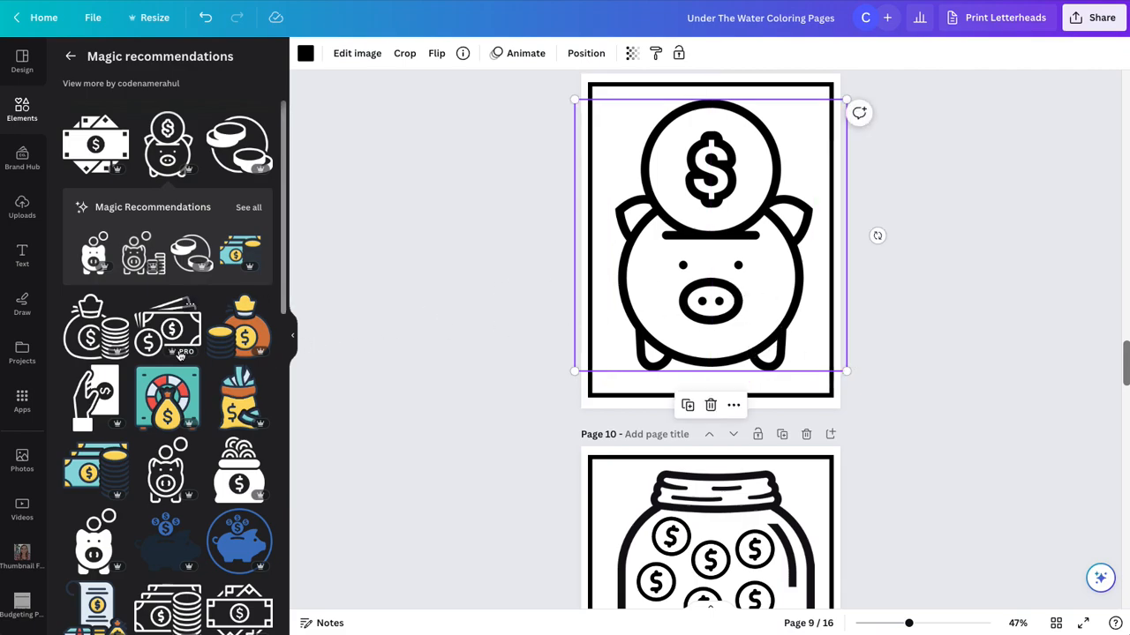
scroll(179, 354, "down", 2)
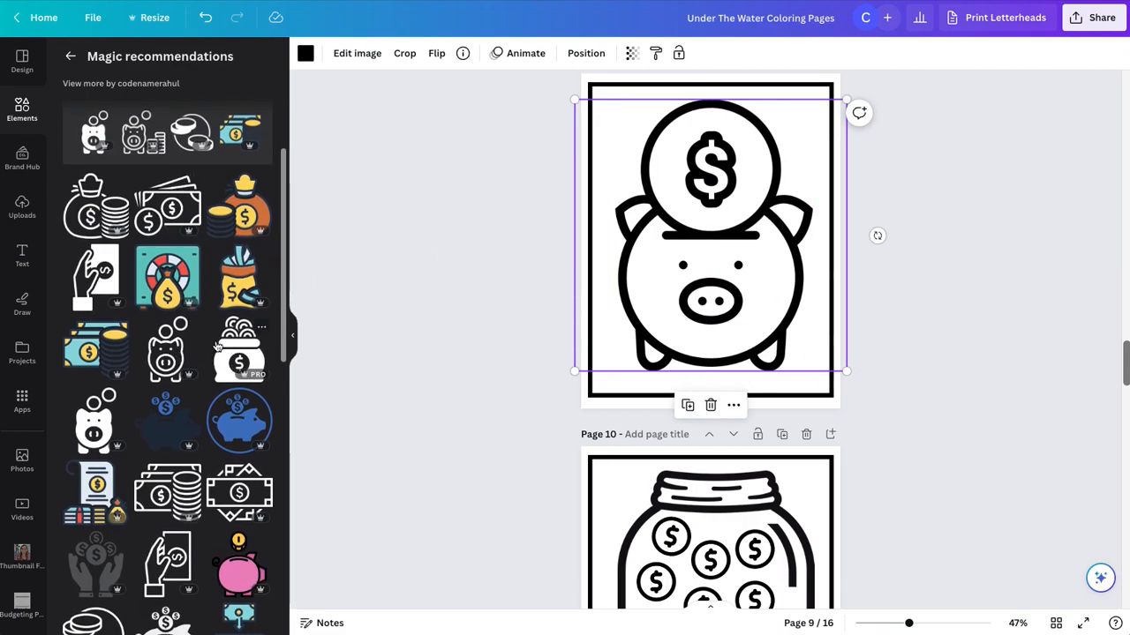
left_click(781, 435)
scroll(801, 385, "up", 2)
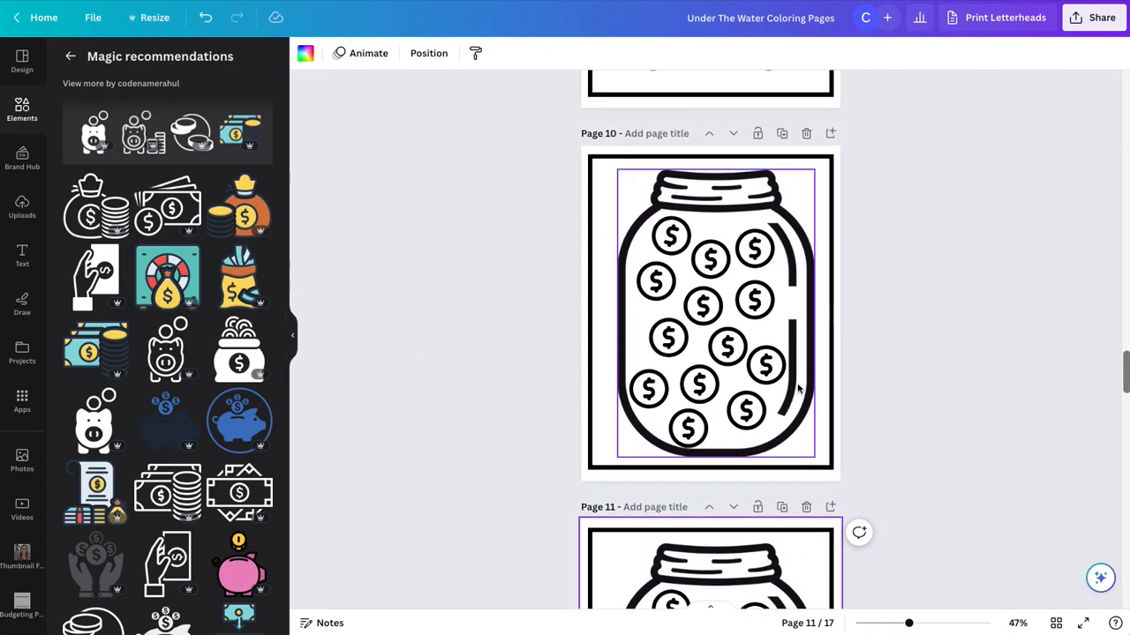
left_click(805, 133)
- Duplicate the piggy bank page as page 10 and delete its piggy bank, leaving only the black frame
scroll(785, 265, "up", 5)
left_click(781, 243)
left_click(724, 398)
key("Delete")
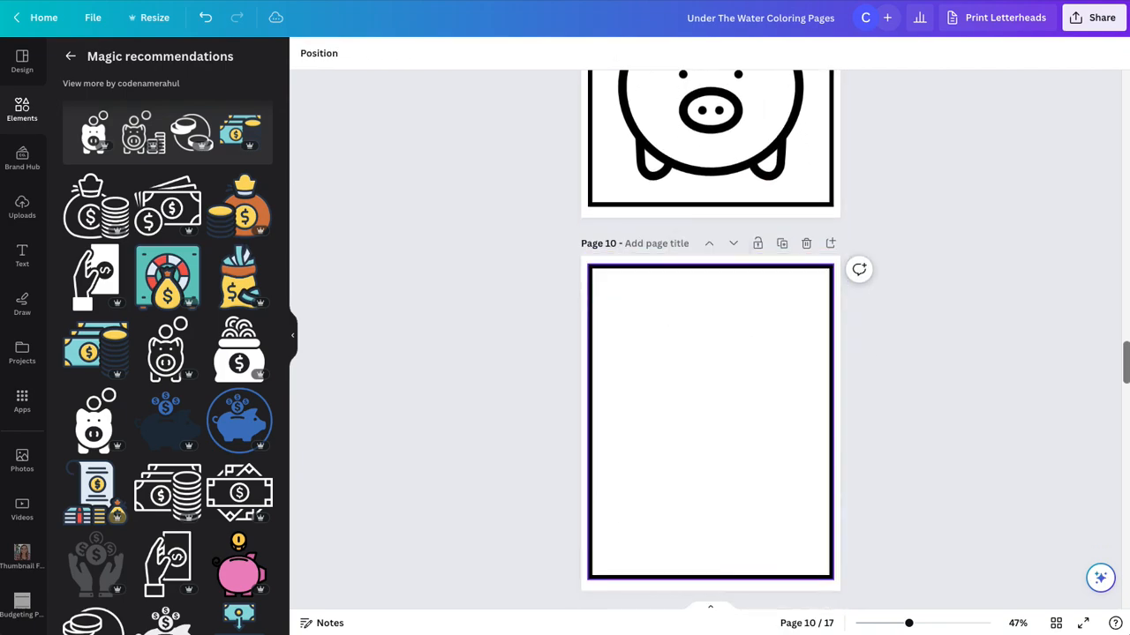
- Add the outlined coin stacks, enlarged to about 6.9 by 6.1 and centred, to page 10, and duplicate the page as page 11
scroll(190, 393, "down", 3)
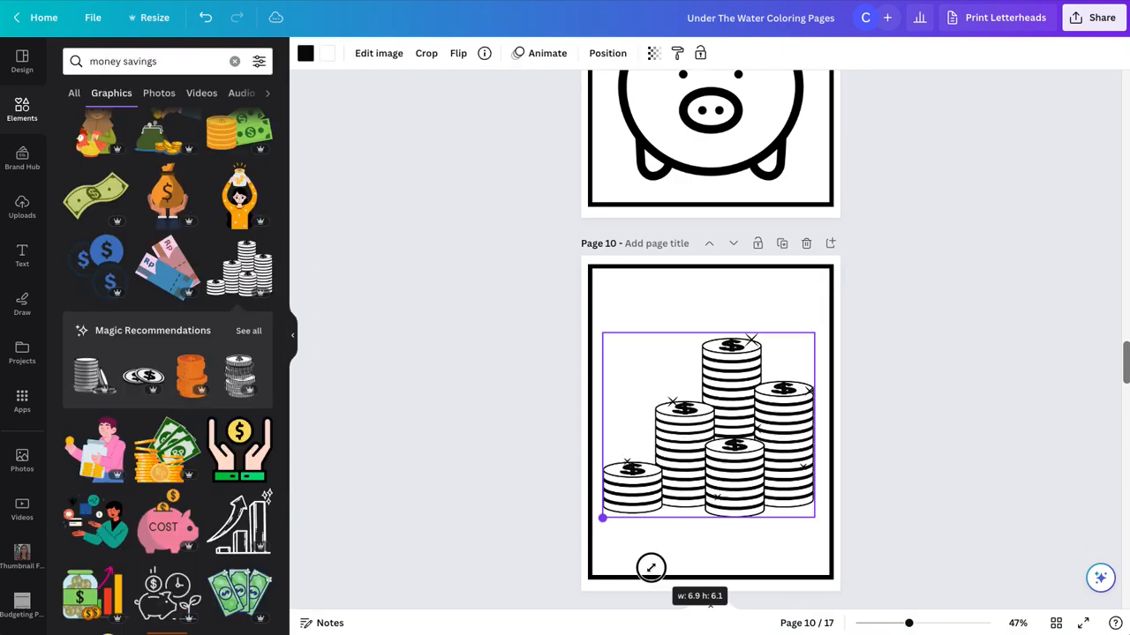
left_click_drag(651, 568, 652, 566)
left_click_drag(694, 444, 692, 470)
left_click(783, 246)
- Add a heading reading "Stacking Coins" near the top of the frame on page 11, above the coin stacks
left_click(22, 256)
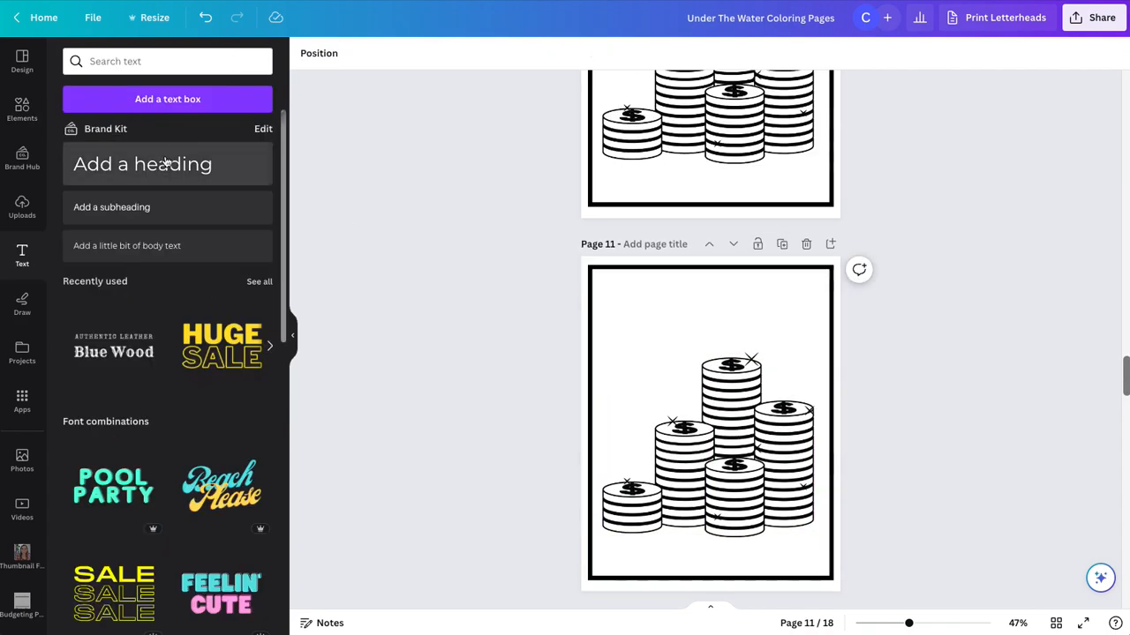
left_click(174, 168)
left_click_drag(630, 424, 673, 338)
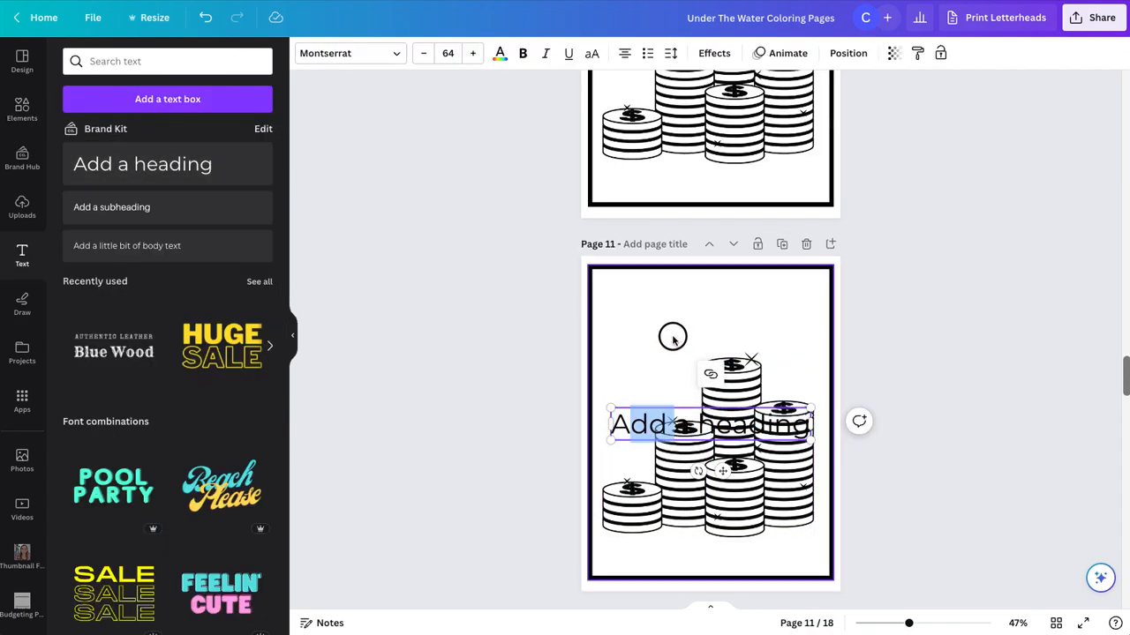
left_click(624, 400)
left_click_drag(630, 423, 625, 305)
double_click(626, 305)
type("S")
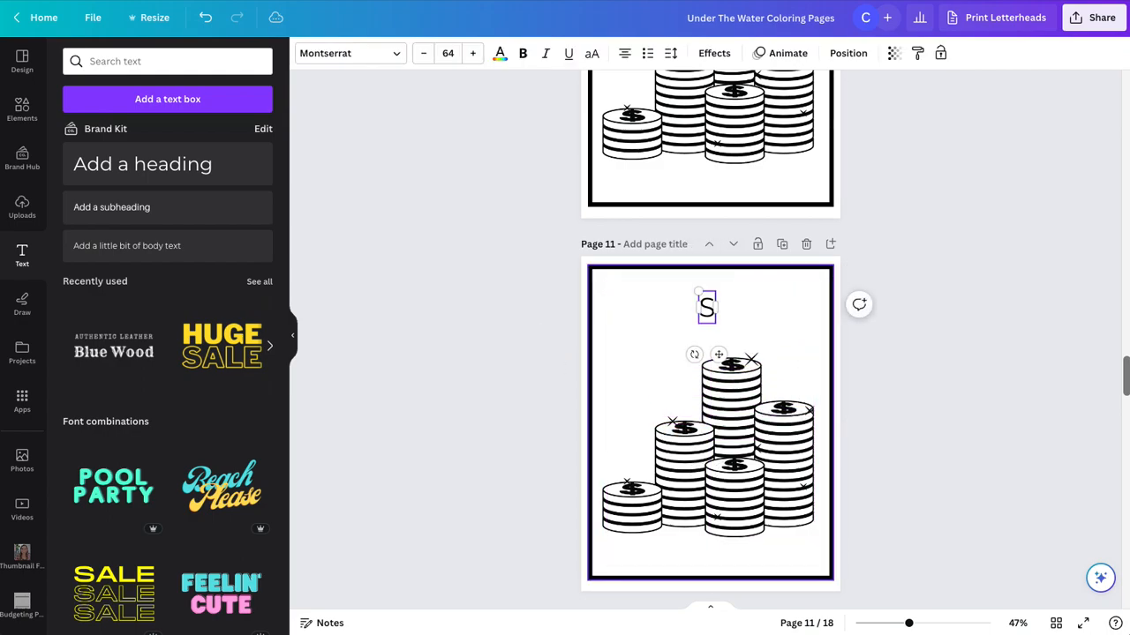
type("tacking Coins")
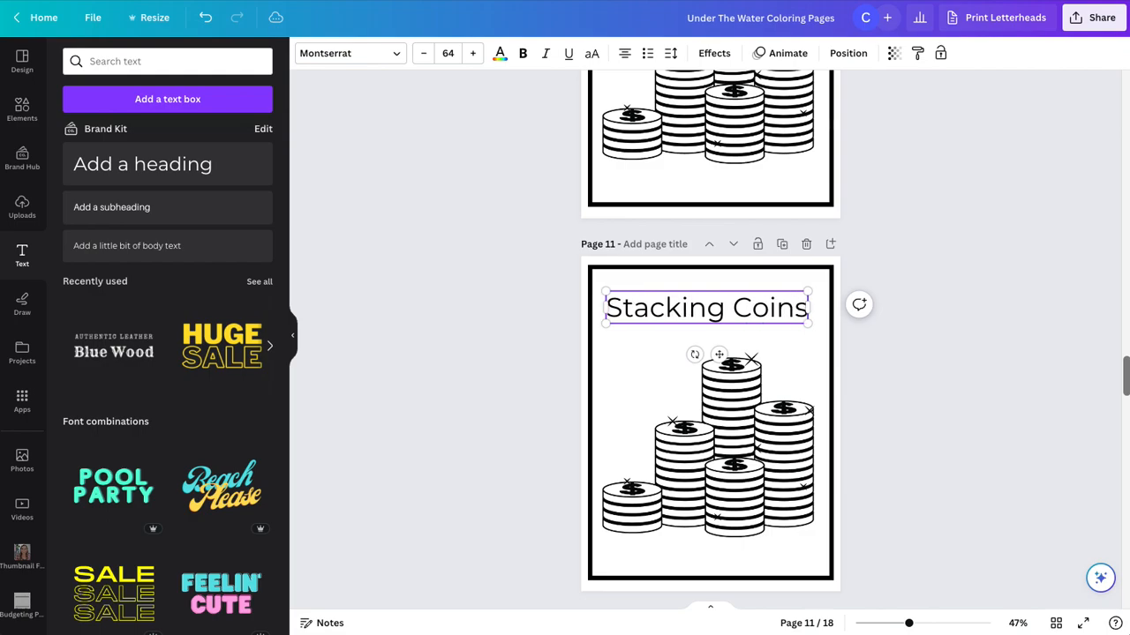
- Try the outline fonts Londrina Shadow, Intro Rust LineShade, TT Autonomous Outline and TT Milks Casual Outline on the "Stacking Coins" heading
left_click(391, 53)
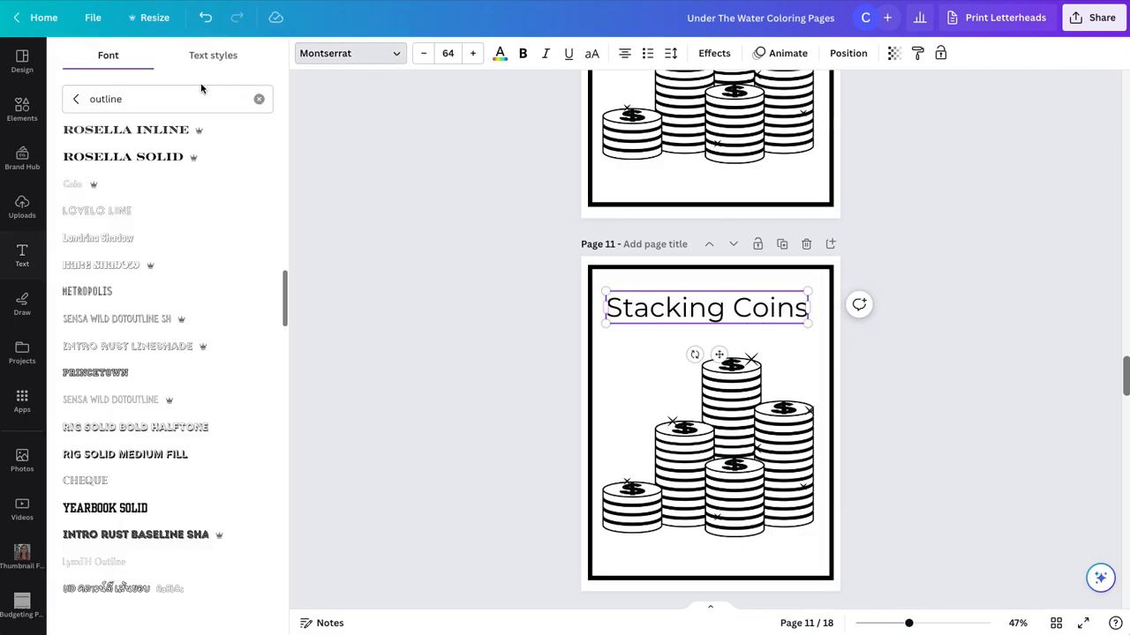
left_click(159, 240)
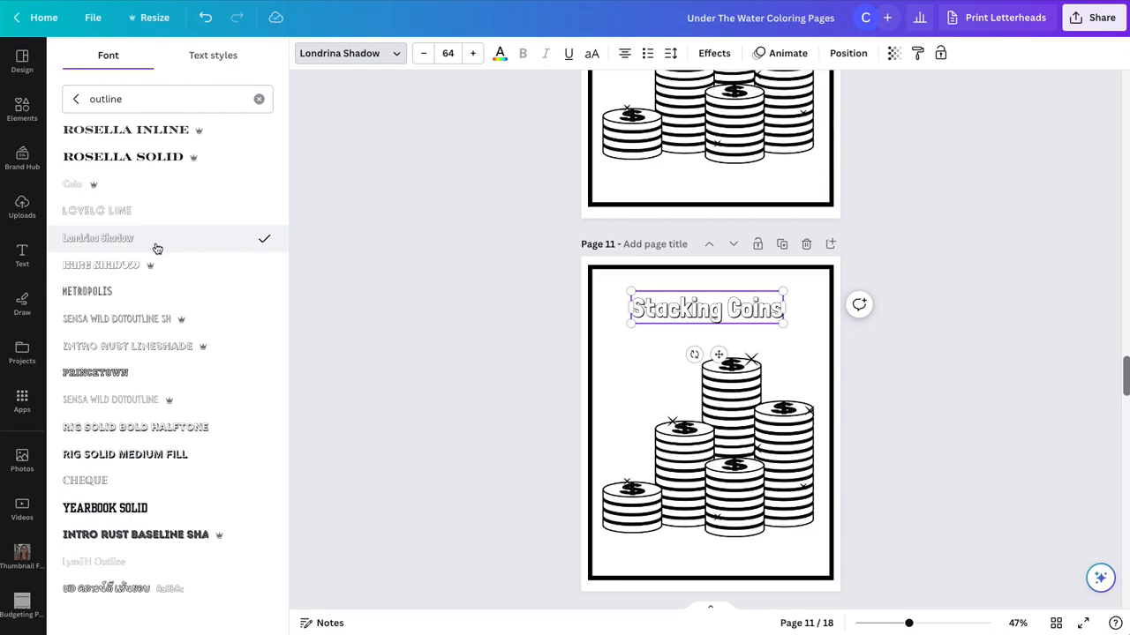
scroll(159, 273, "down", 1)
left_click(158, 319)
scroll(145, 379, "down", 3)
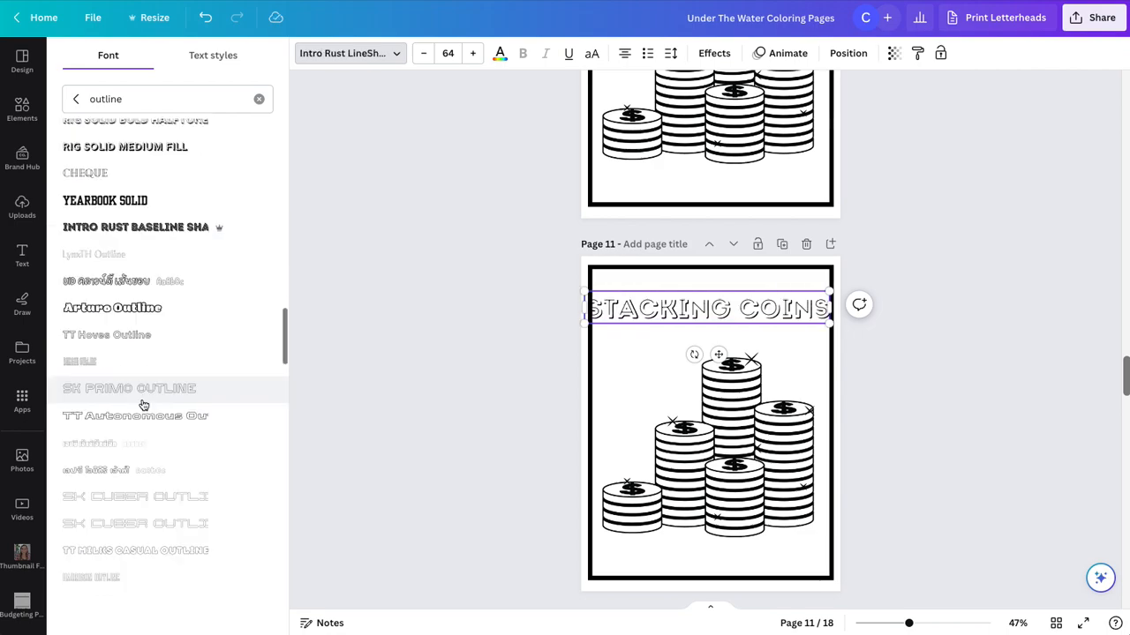
left_click(141, 416)
scroll(152, 406, "down", 2)
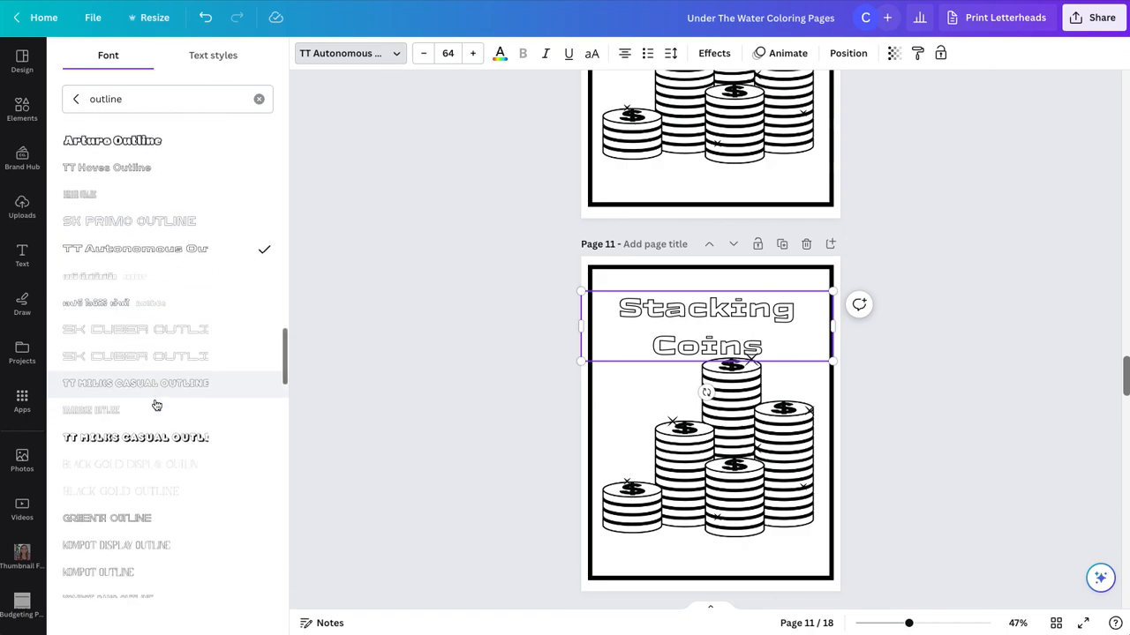
left_click(146, 365)
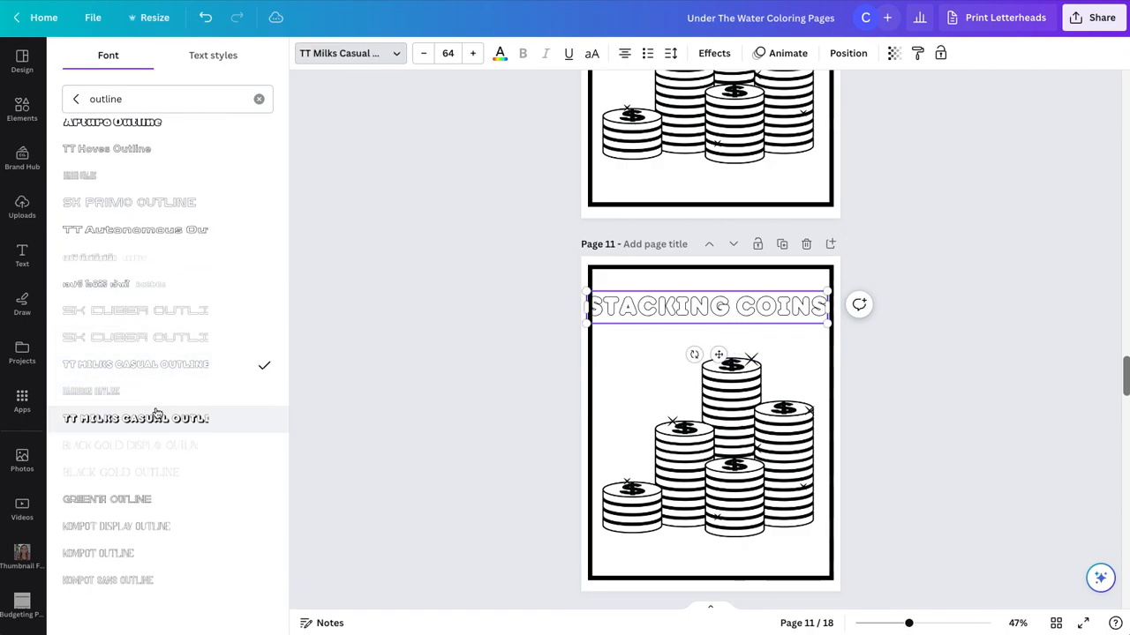
scroll(156, 412, "down", 3)
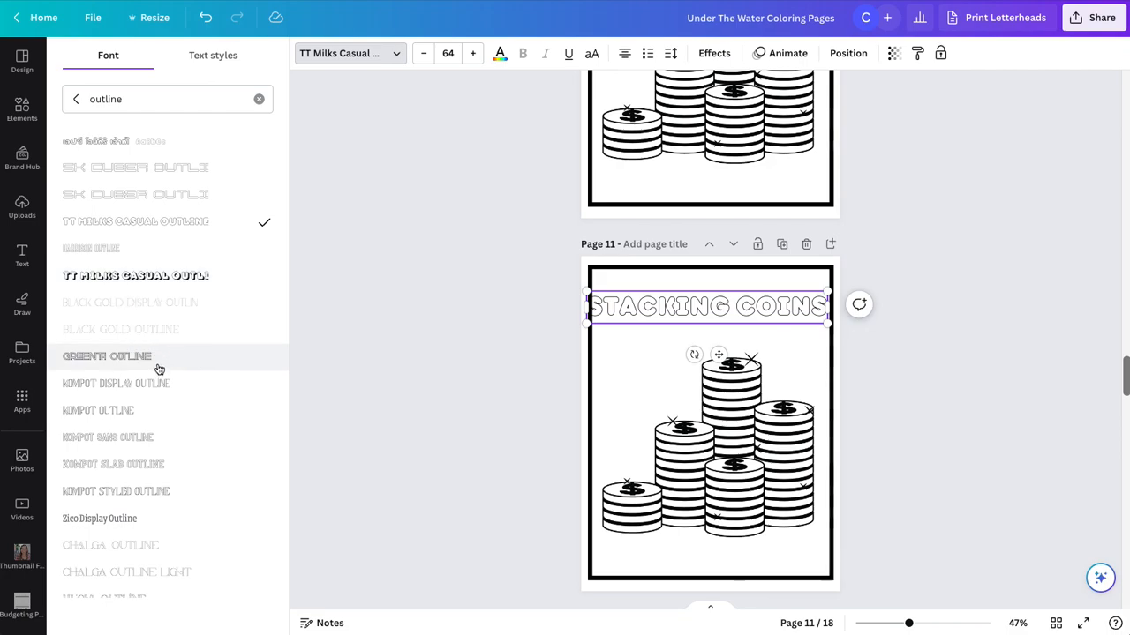
scroll(166, 412, "down", 7)
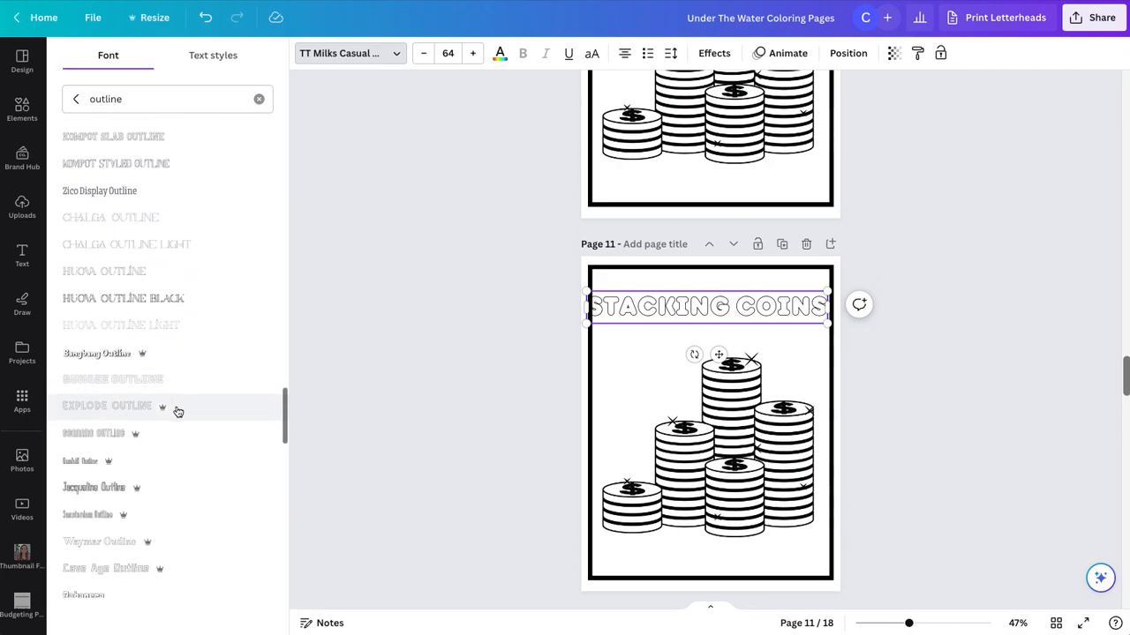
- Apply the Bangbang Outline font to the "Stacking Coins" heading and enlarge it to size 106, nearly filling the frame's width
left_click(171, 352)
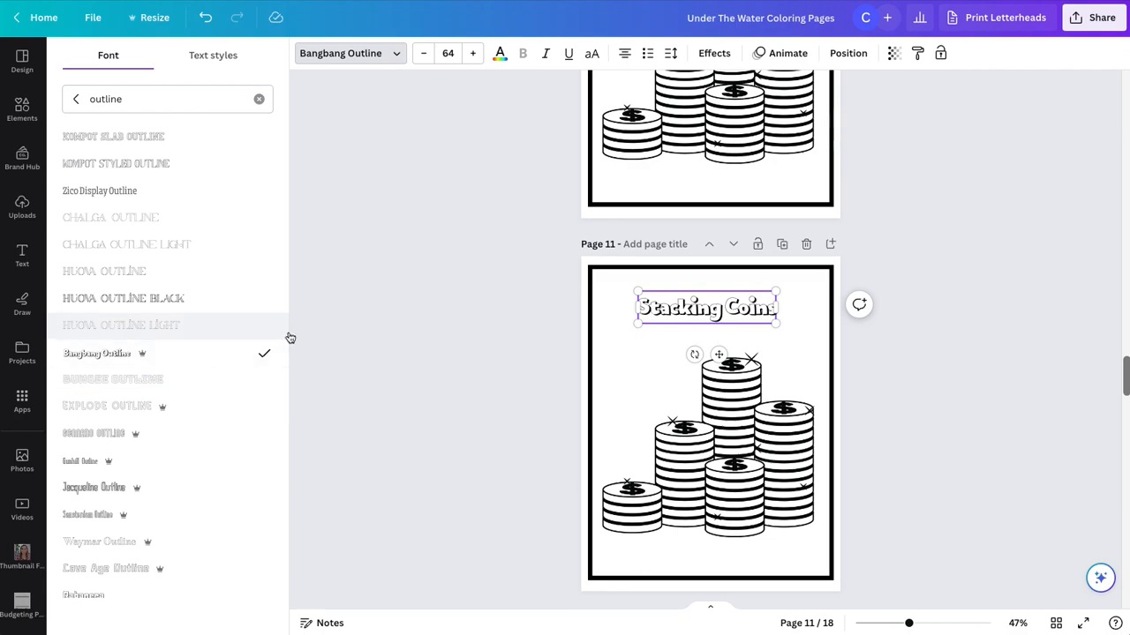
left_click_drag(637, 322, 600, 352)
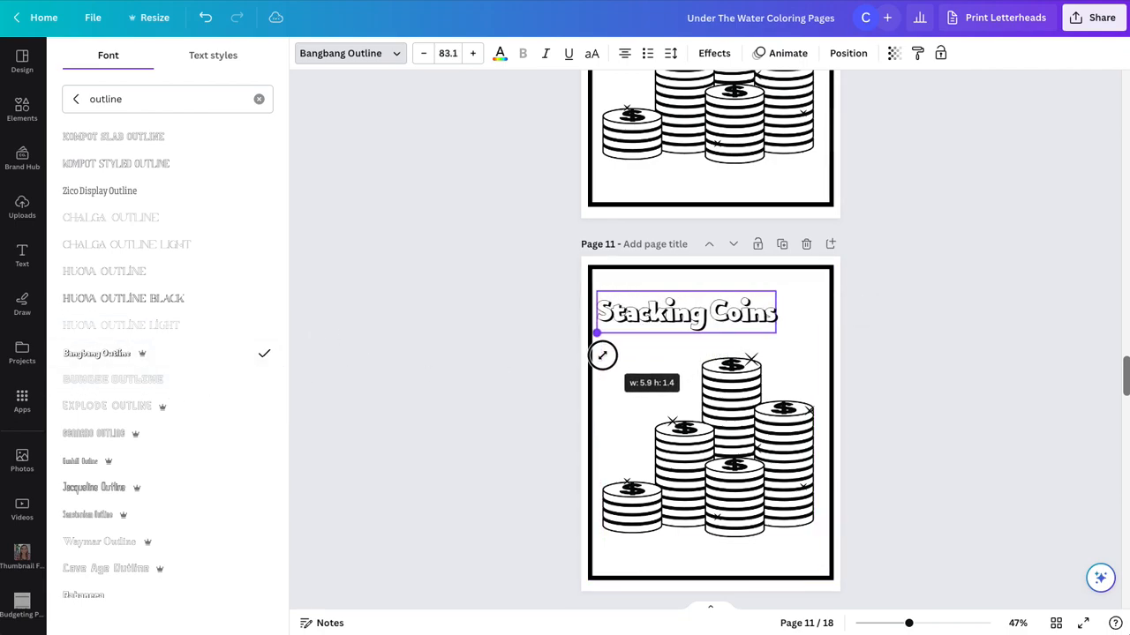
left_click_drag(778, 291, 826, 273)
- Browse further outline fonts and set the "Stacking Coins" heading in Quebab Shadow
scroll(176, 403, "down", 3)
left_click(119, 414)
scroll(186, 371, "down", 2)
left_click(167, 310)
scroll(180, 413, "down", 1)
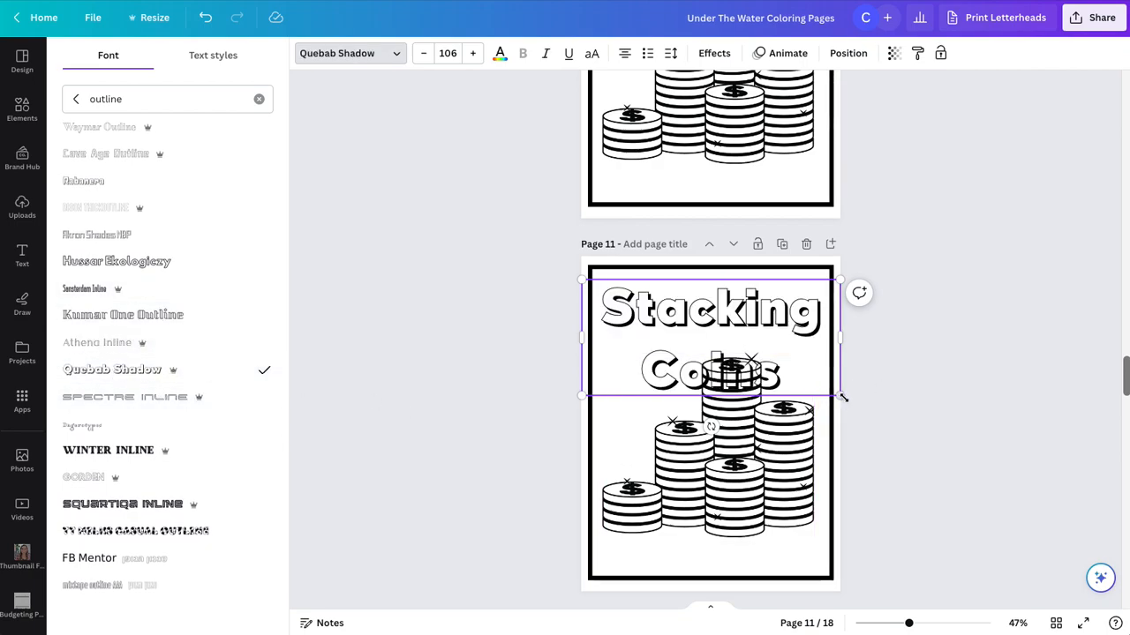
- Reduce the "Stacking Coins" heading to font size 88.9 and set its line spacing to 1.09
left_click(425, 55)
left_click(425, 55)
left_click(425, 55)
left_click(425, 55)
left_click(426, 55)
left_click(425, 54)
left_click(425, 55)
left_click(425, 54)
left_click(671, 54)
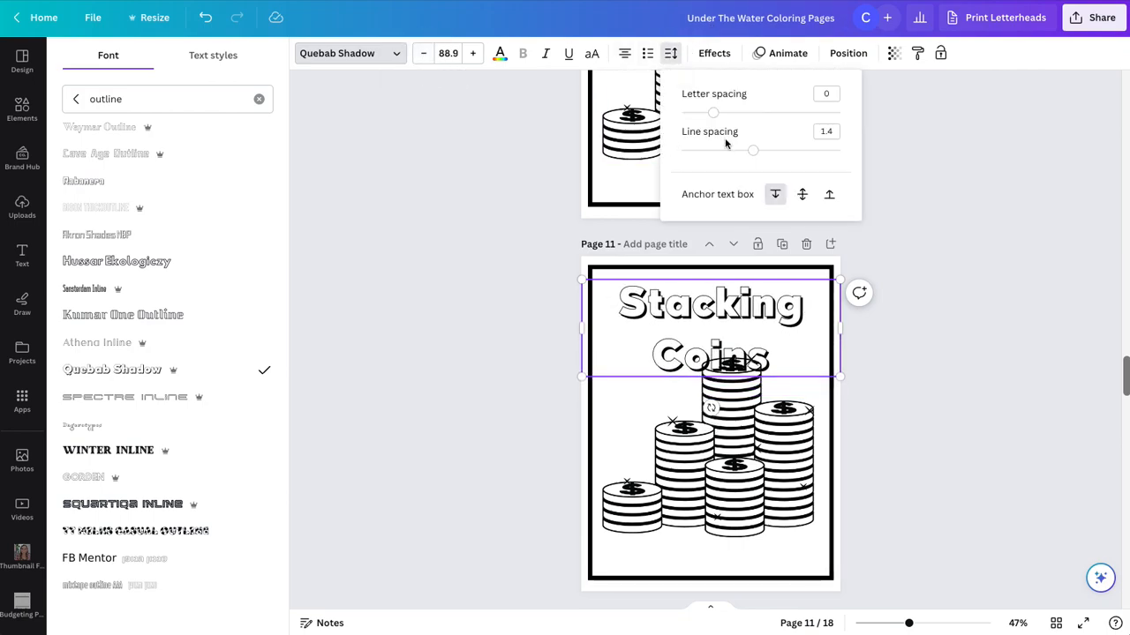
left_click_drag(753, 152, 728, 151)
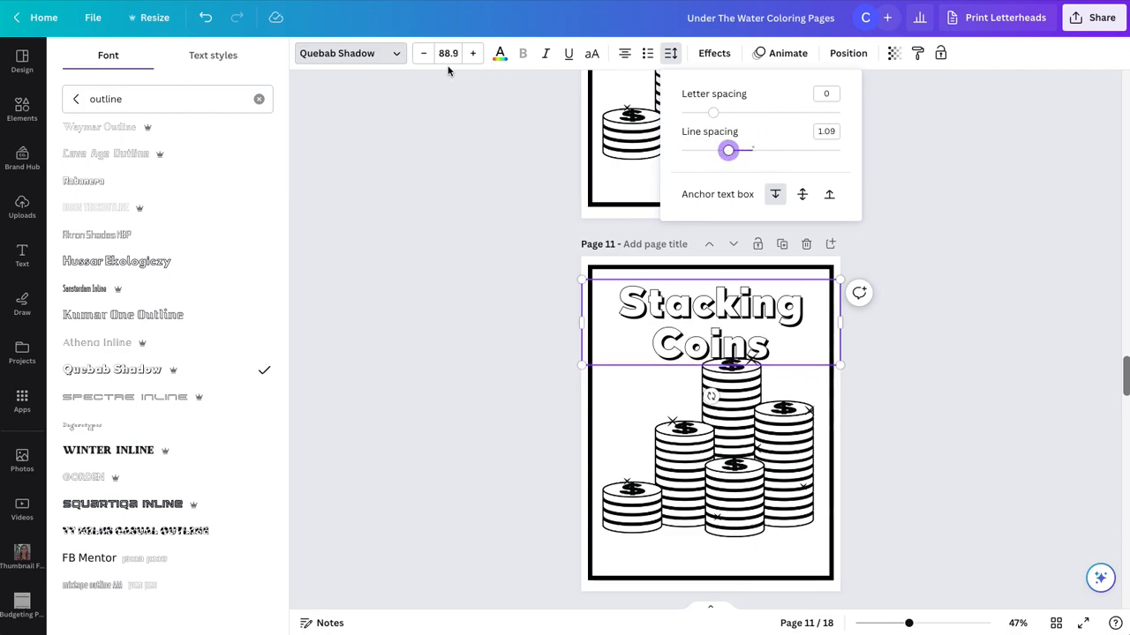
- Make the two-line heading slightly smaller and move the coin stacks down towards the frame's lower edge, clear of the text
left_click(423, 53)
left_click(424, 53)
left_click(424, 53)
left_click(424, 53)
mouse_move(766, 474)
left_mouse_down()
mouse_move(756, 479)
mouse_move(766, 479)
left_mouse_up()
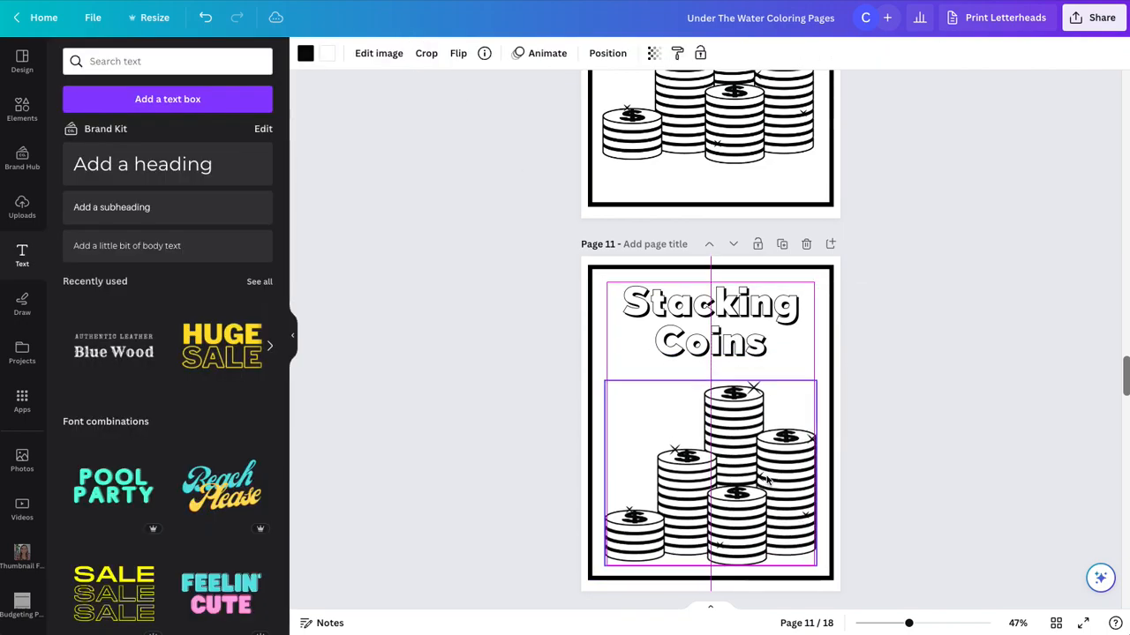
left_click(924, 345)
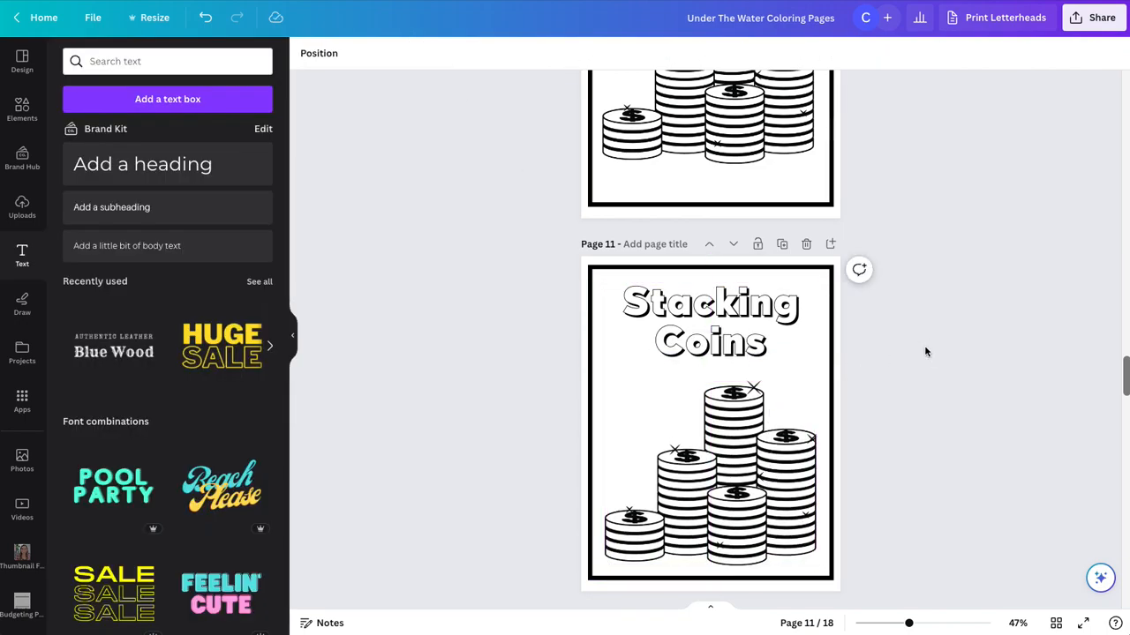
- Enlarge the "Stacking Coins" heading to font size 96.9
left_click(746, 320)
left_click(475, 54)
left_click(475, 54)
left_click(474, 54)
left_click(475, 53)
left_click(540, 256)
left_click(653, 291)
- Check which font the "Money is FUN" cover title on page 1 uses, and return to page 11
scroll(653, 276, "up", 10)
scroll(653, 274, "up", 20)
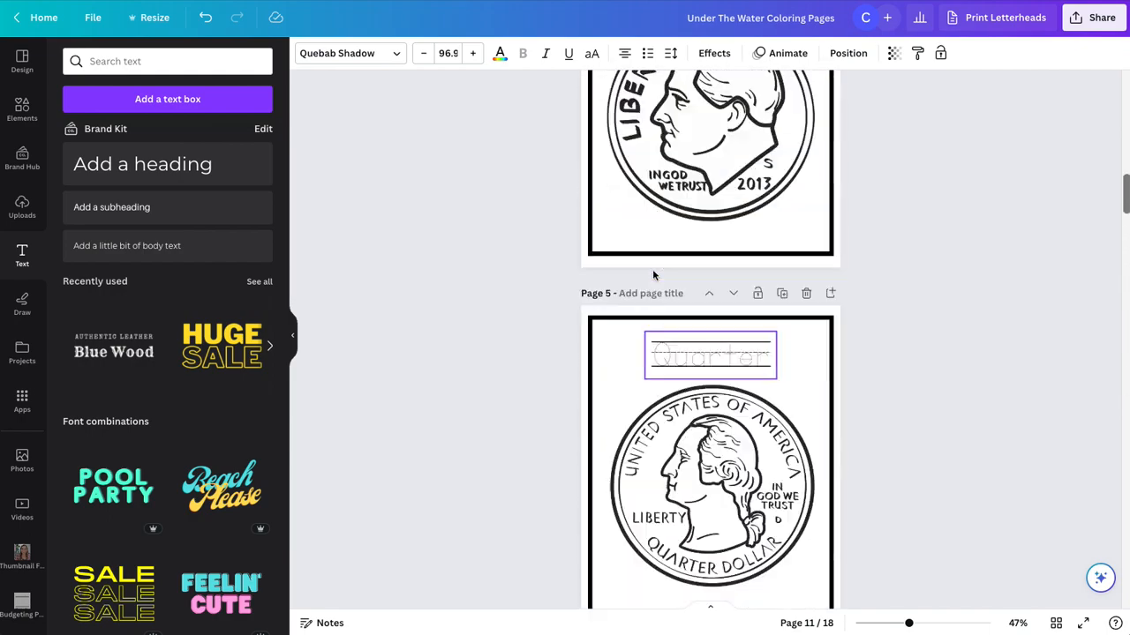
left_click(651, 150)
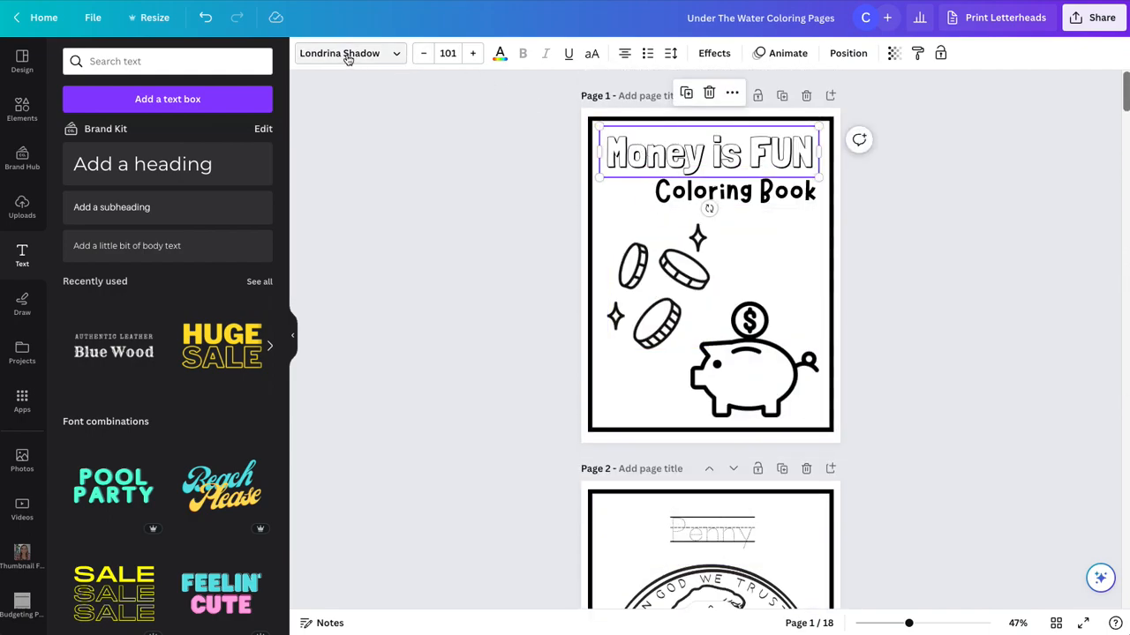
scroll(784, 357, "down", 15)
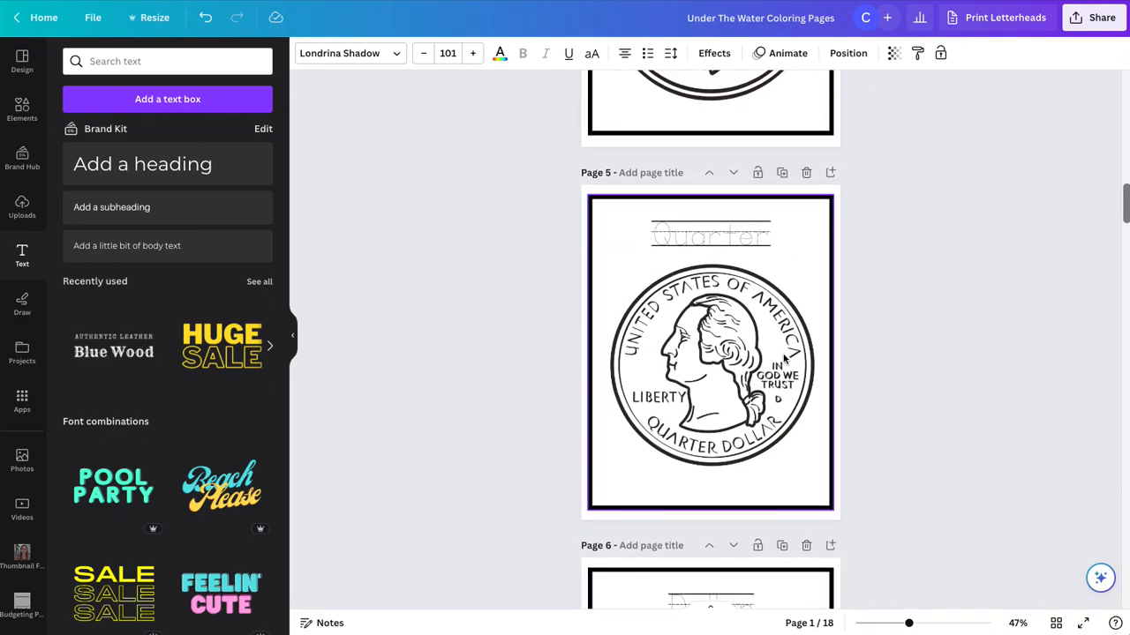
scroll(785, 357, "down", 12)
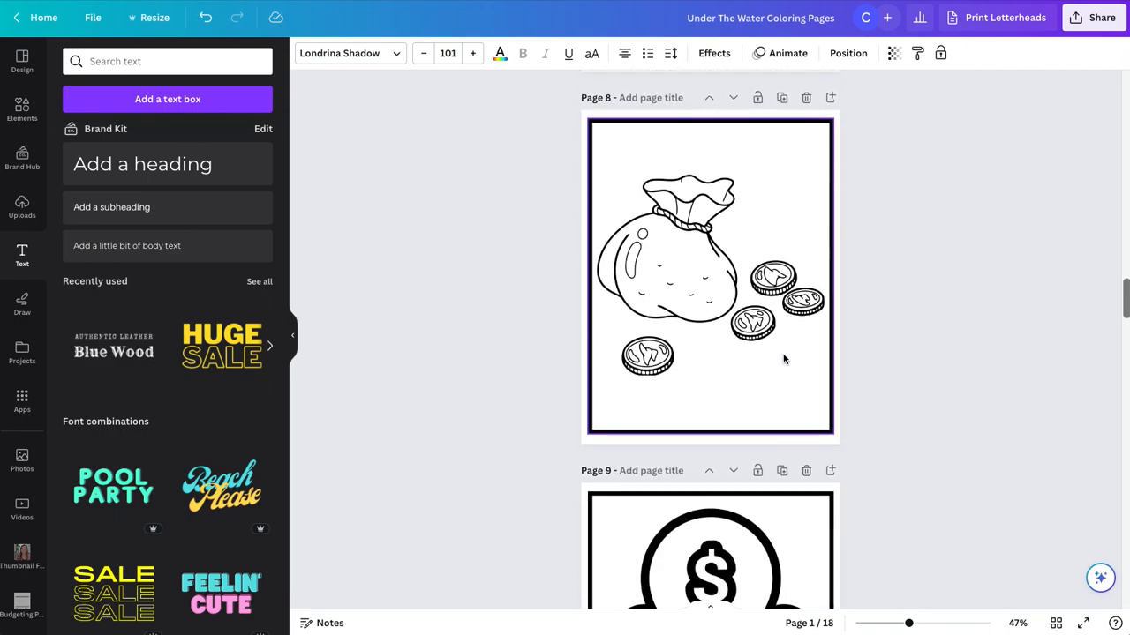
scroll(783, 359, "down", 8)
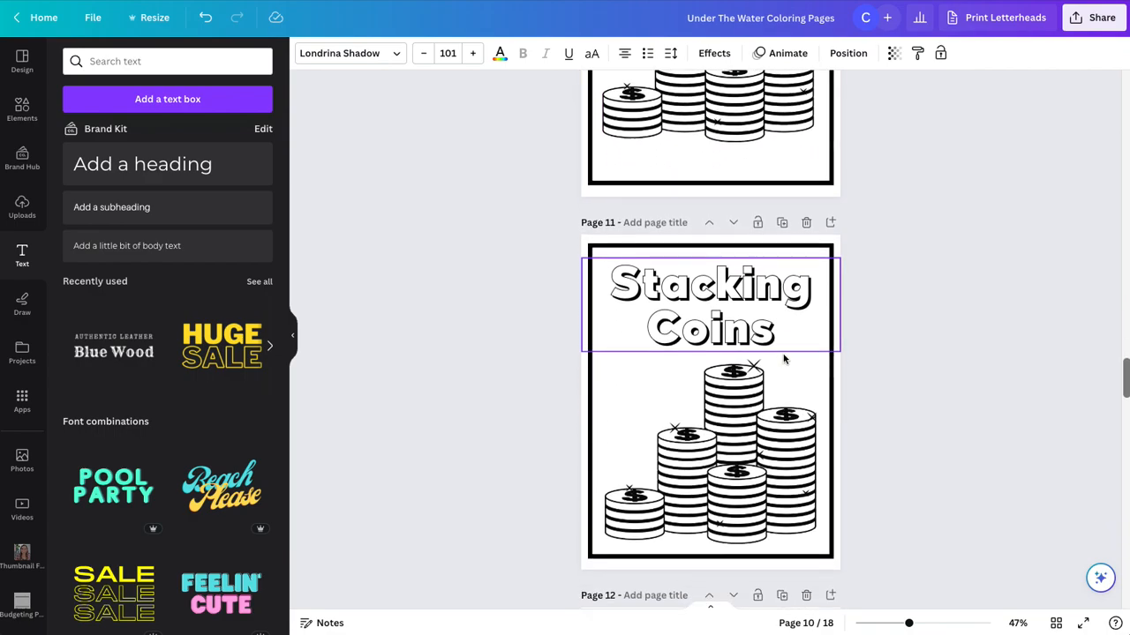
- Search the fonts for "londrin" and try Londrina Shadow on the "Stacking Coins" heading
left_click(761, 314)
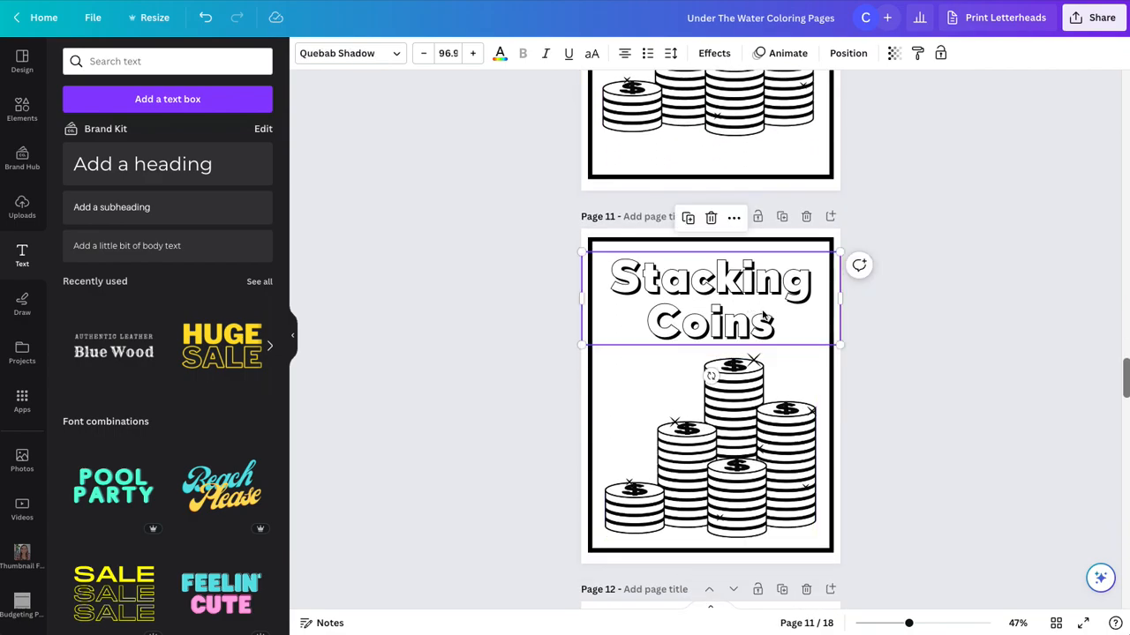
left_click(398, 55)
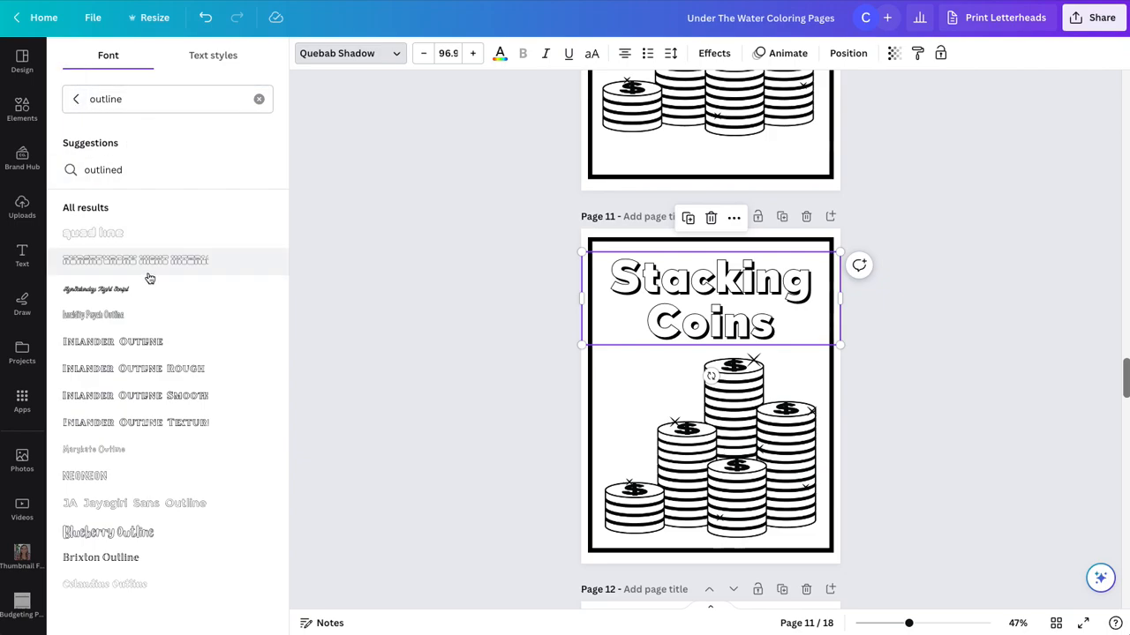
scroll(150, 277, "down", 10)
scroll(149, 277, "down", 10)
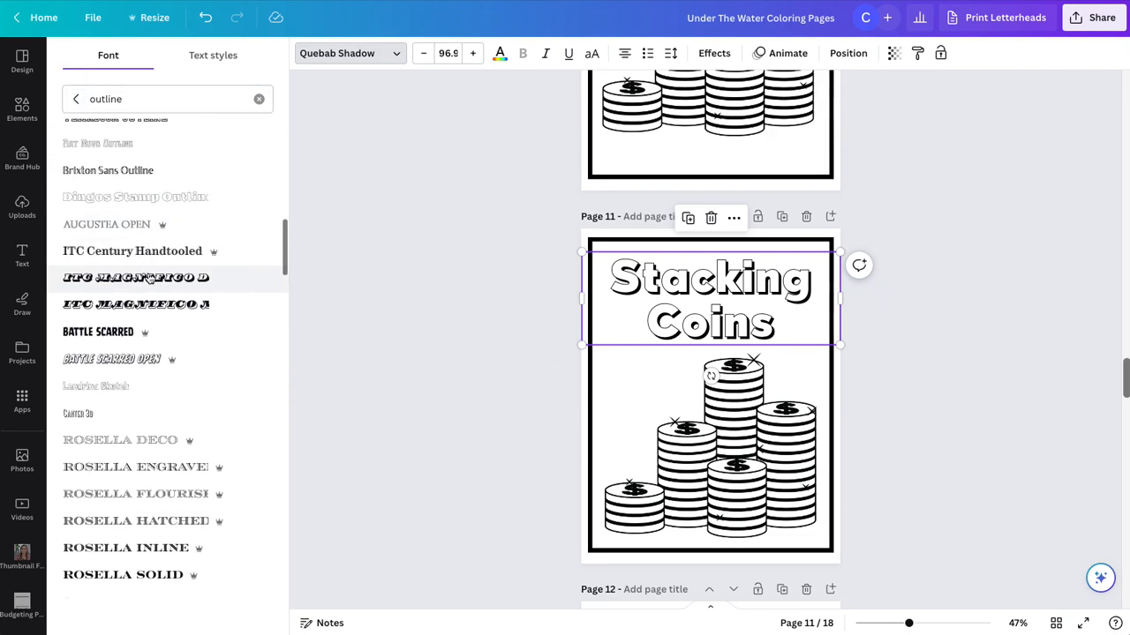
scroll(150, 277, "down", 5)
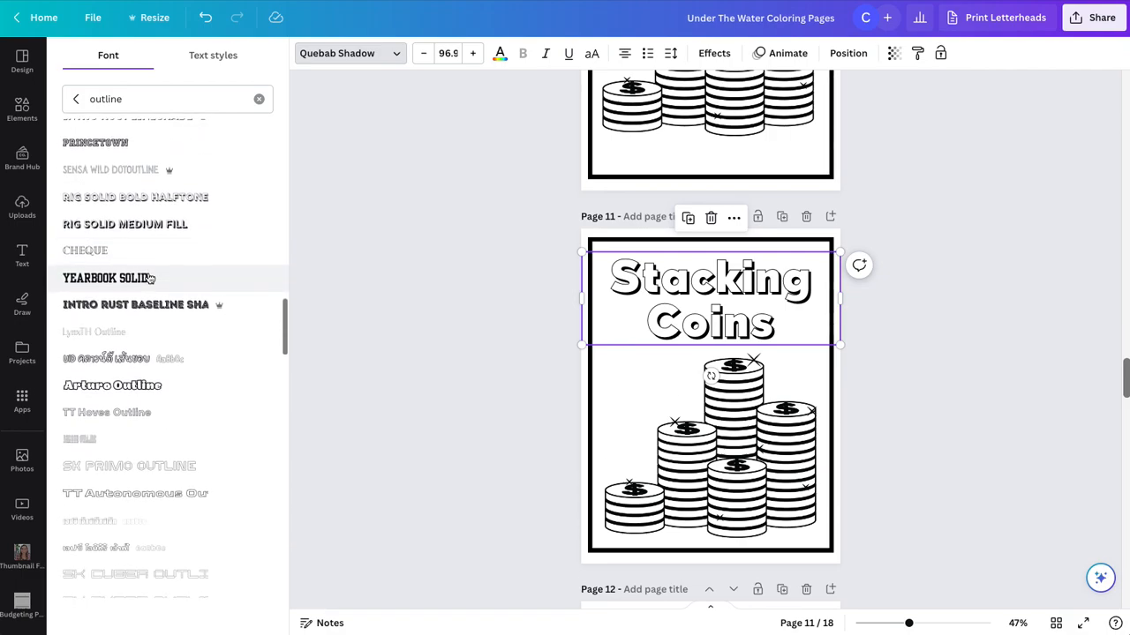
scroll(149, 278, "up", 8)
scroll(149, 277, "up", 12)
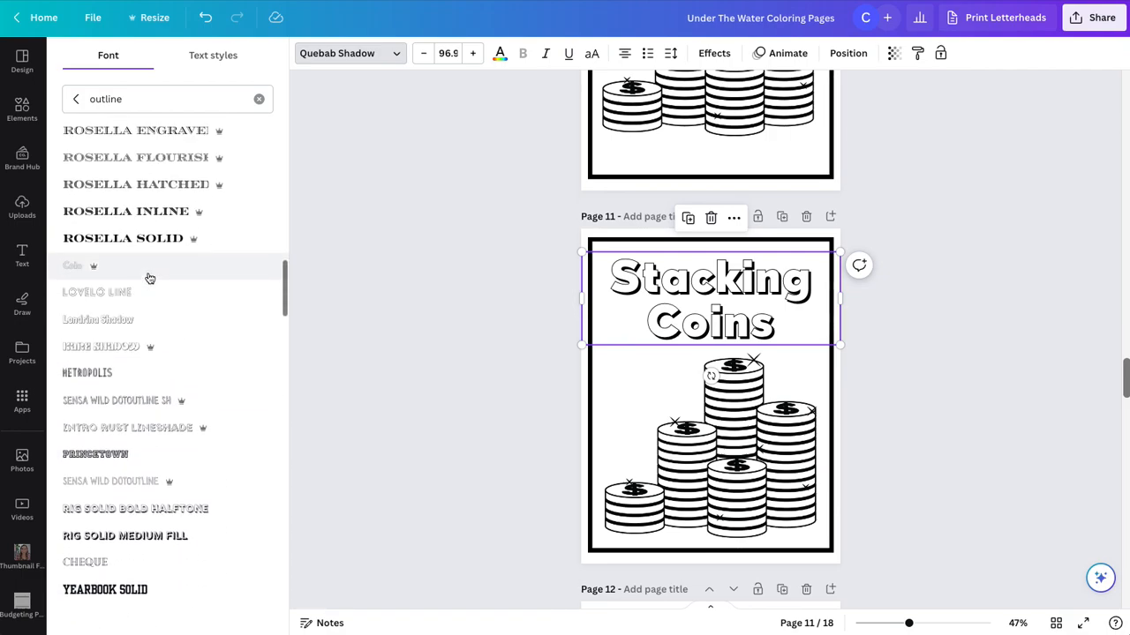
scroll(150, 277, "up", 10)
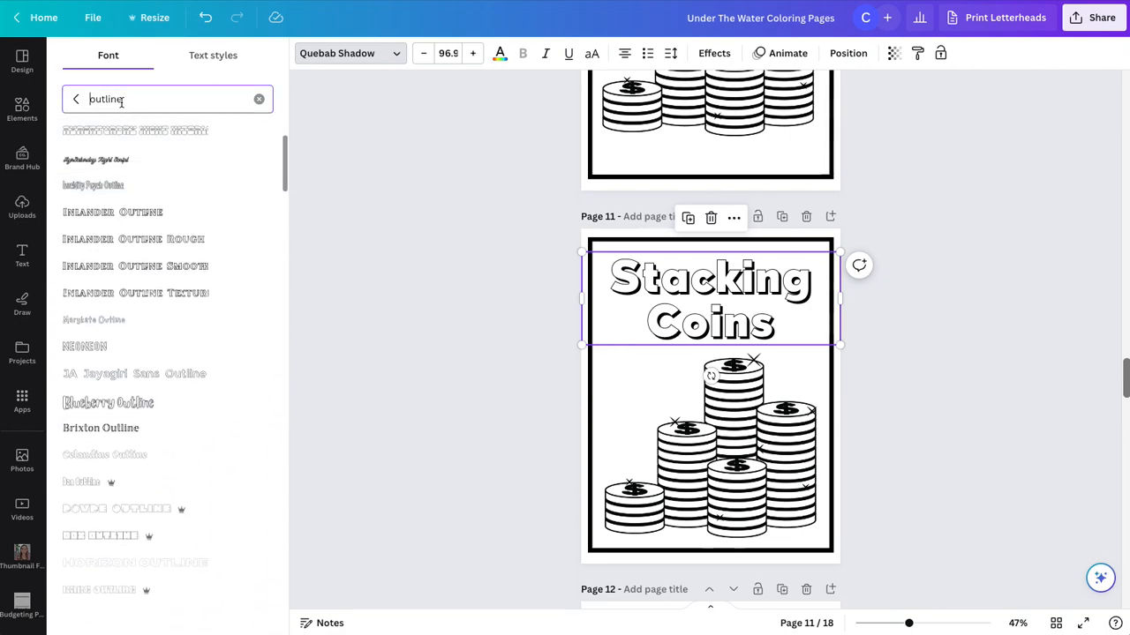
type("londrin")
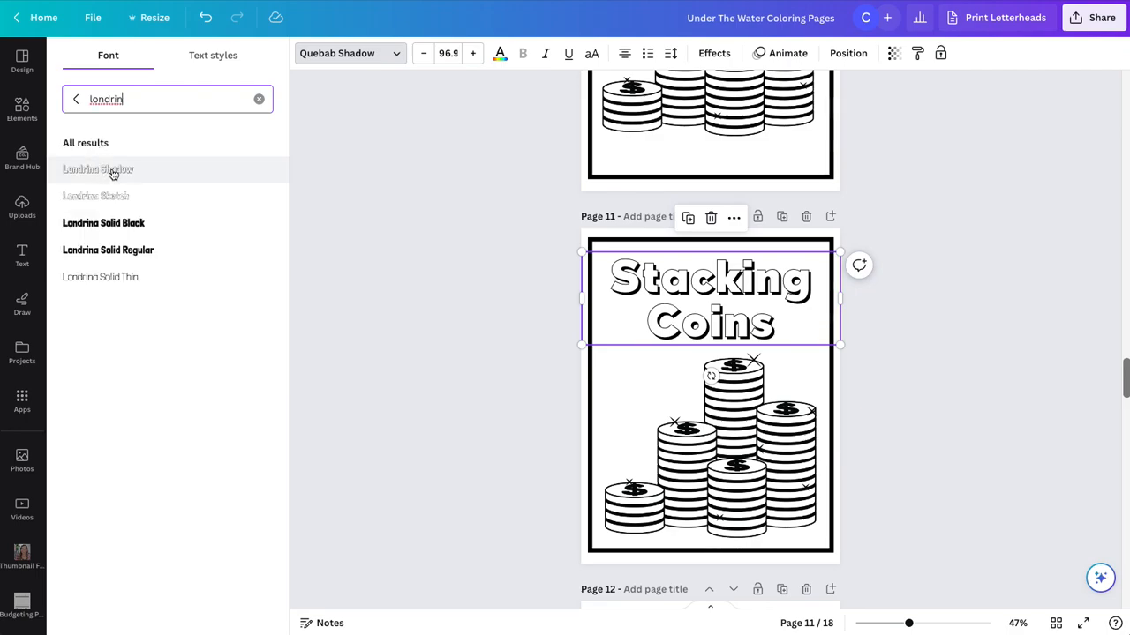
left_click(112, 171)
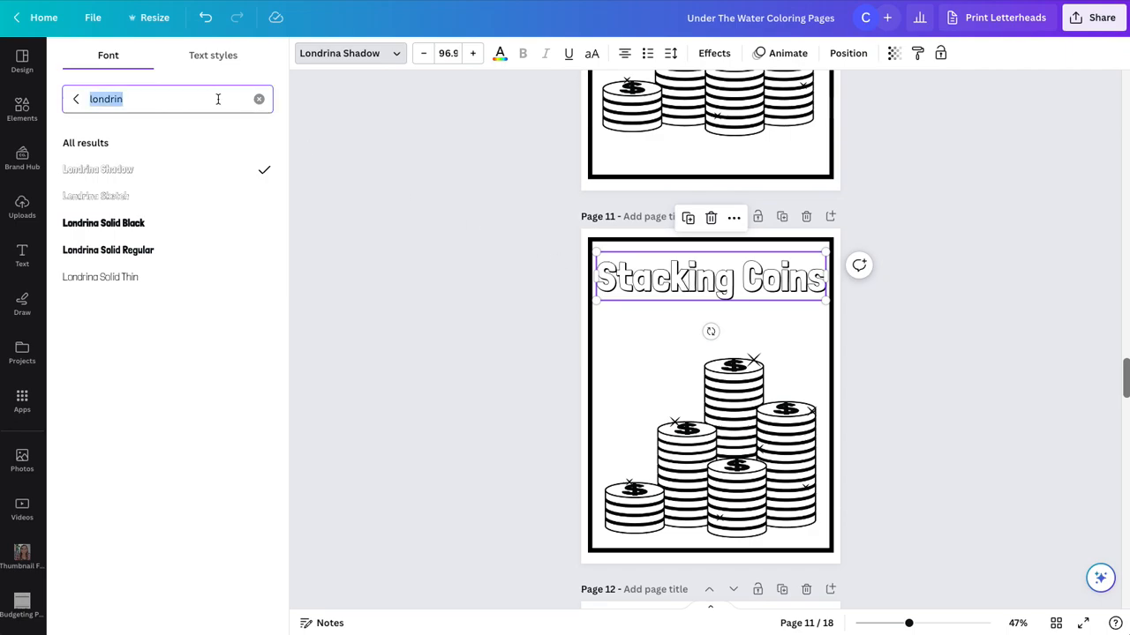
- Search the fonts for "queba" and set the "Stacking Coins" heading back to Quebab Shadow
type("queba")
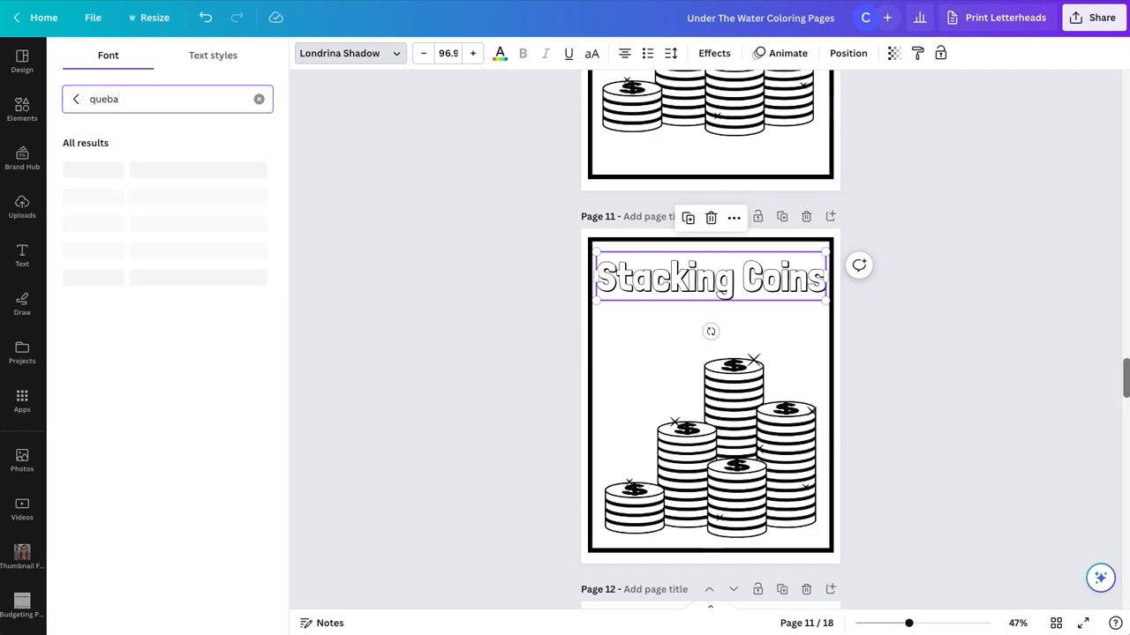
left_click(147, 169)
scroll(636, 194, "up", 1)
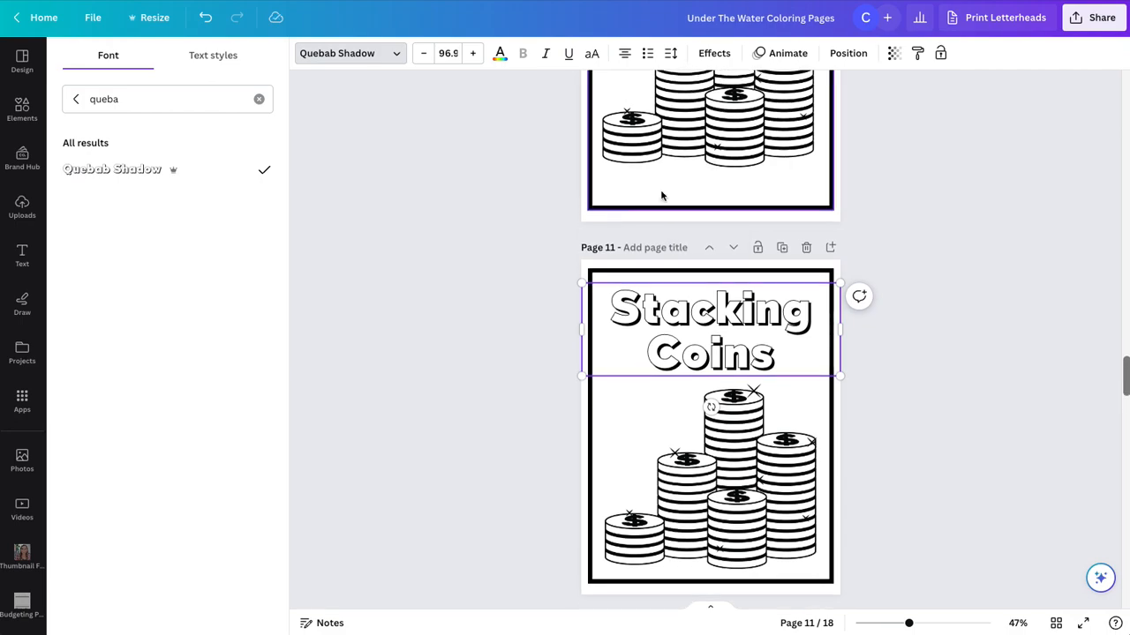
left_click(688, 328)
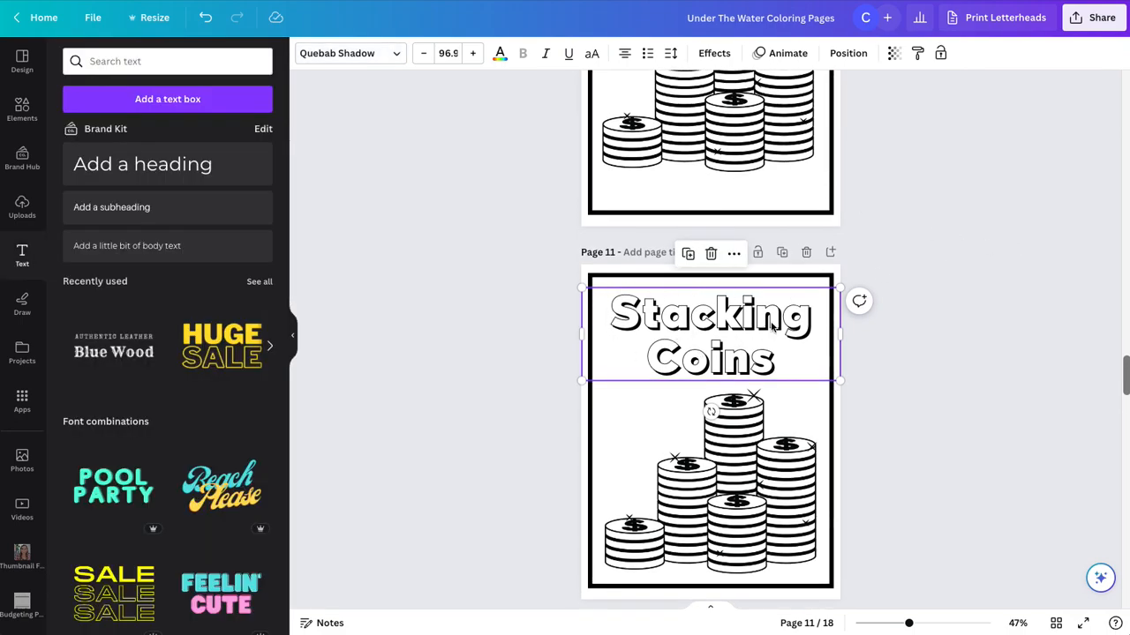
- Enlarge the "Stacking Coins" heading on page 11 by three font-size increments and nudge it slightly
left_click(472, 53)
left_click(472, 53)
left_click(472, 53)
scroll(678, 327, "up", 1)
left_click_drag(679, 328, 680, 331)
- Set the font of the "Money is FUN" cover title on page 1 to Quebab Shadow
scroll(908, 244, "up", 20)
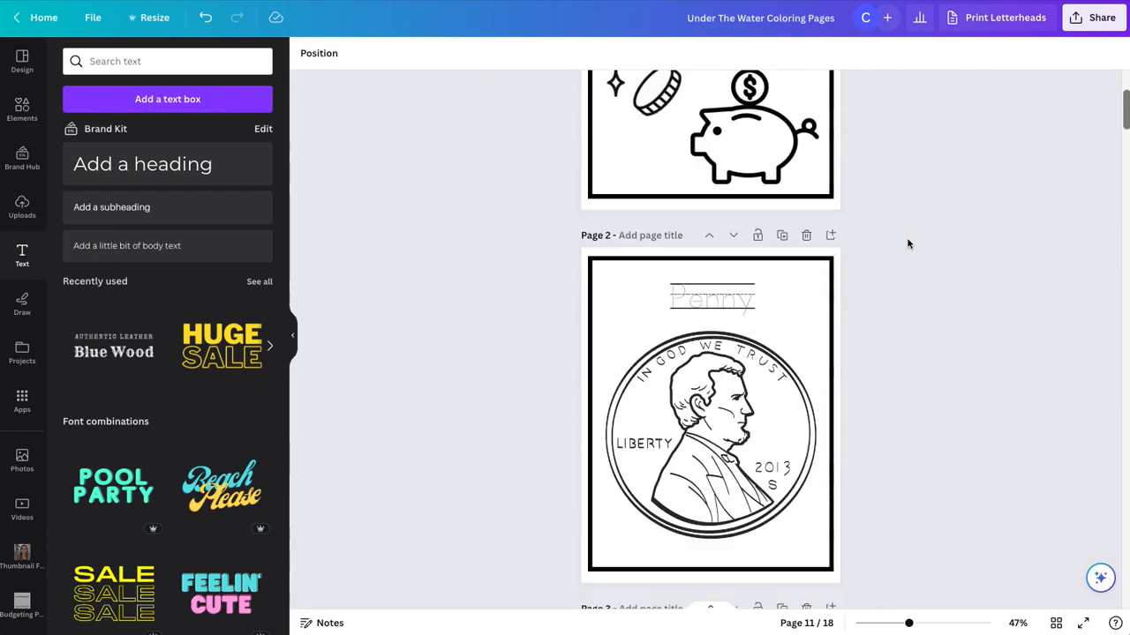
left_click(731, 152)
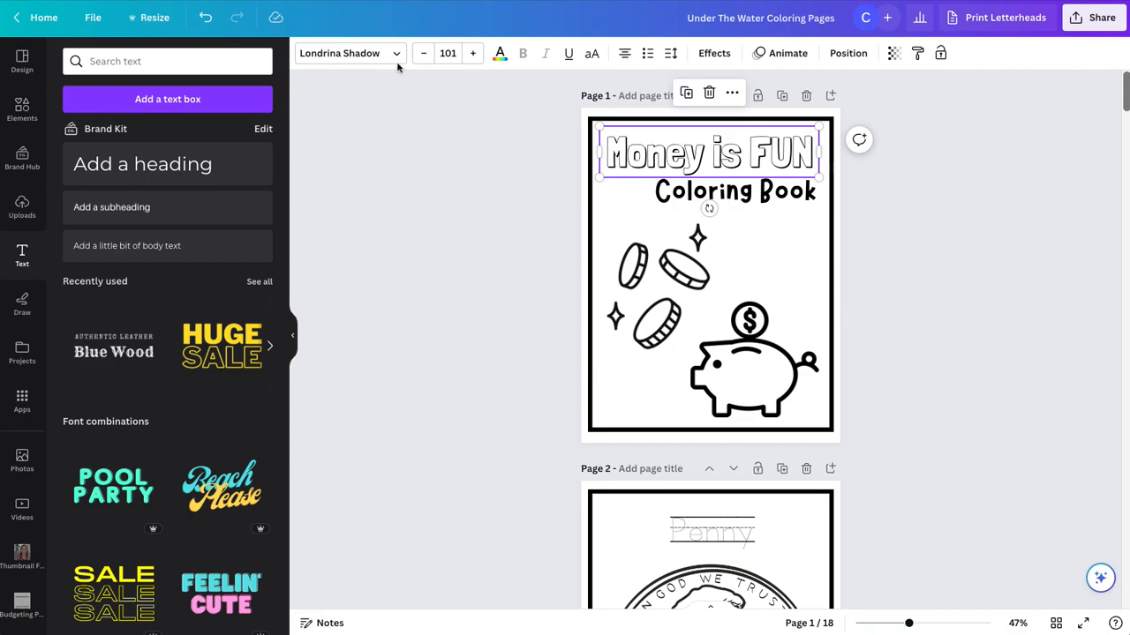
left_click(362, 55)
left_click(135, 169)
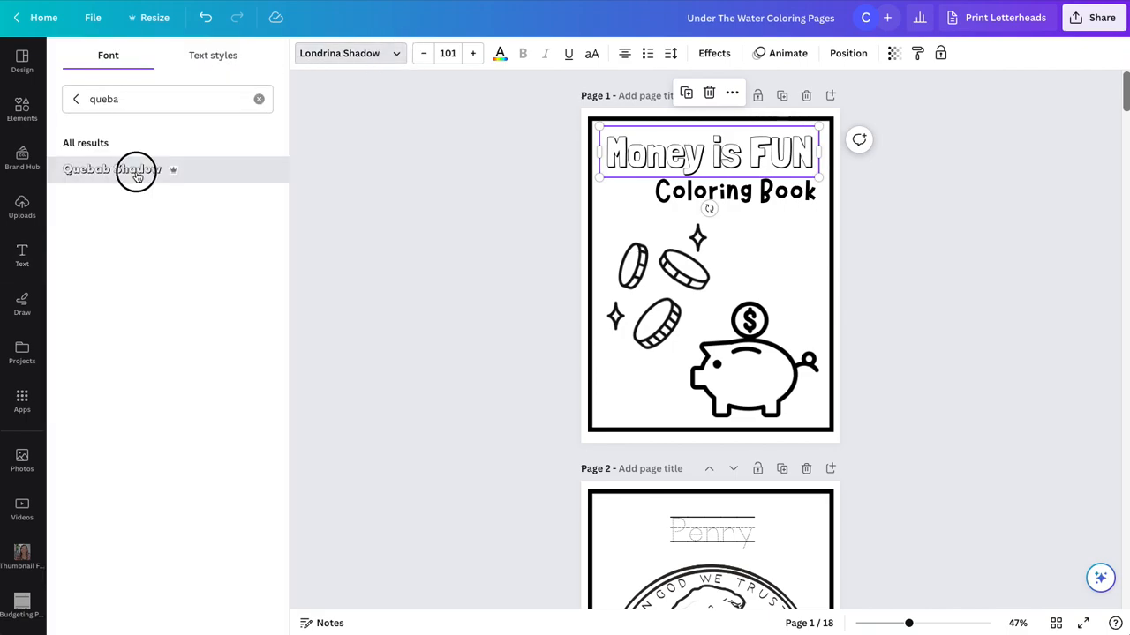
key("Escape")
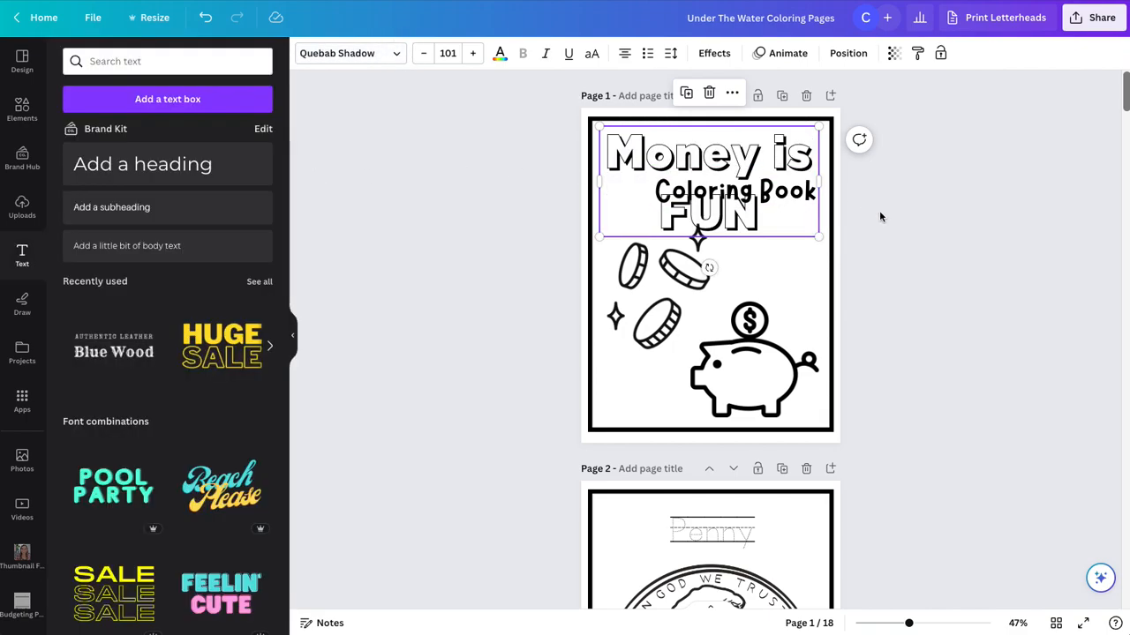
- Rewrite the cover title as "Money FUN"
double_click(730, 154)
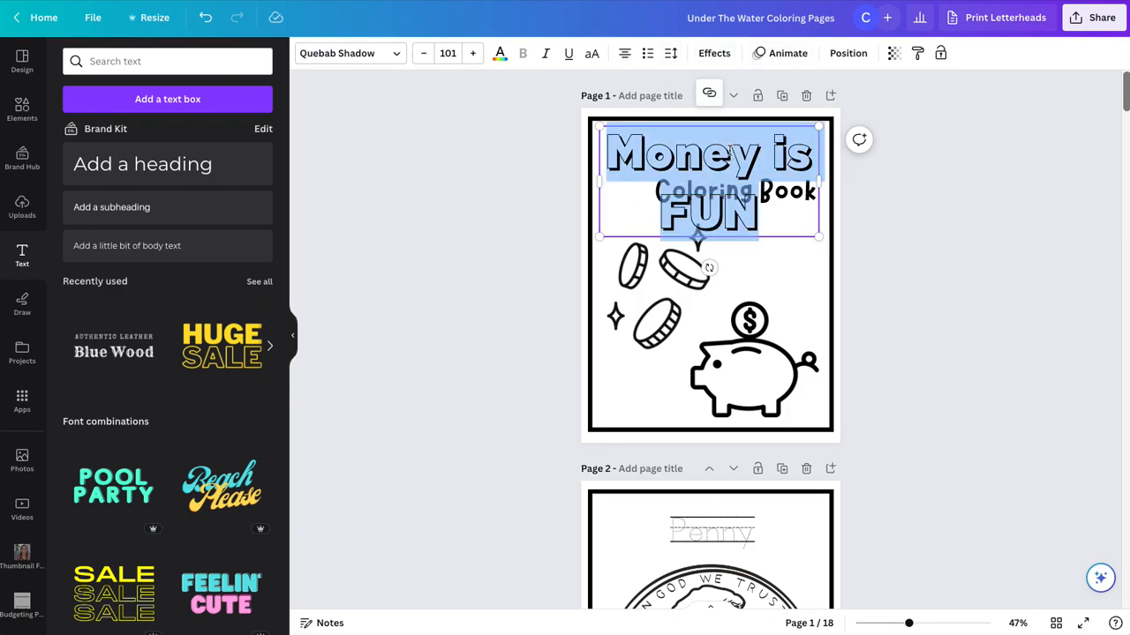
type("M")
type("FUN")
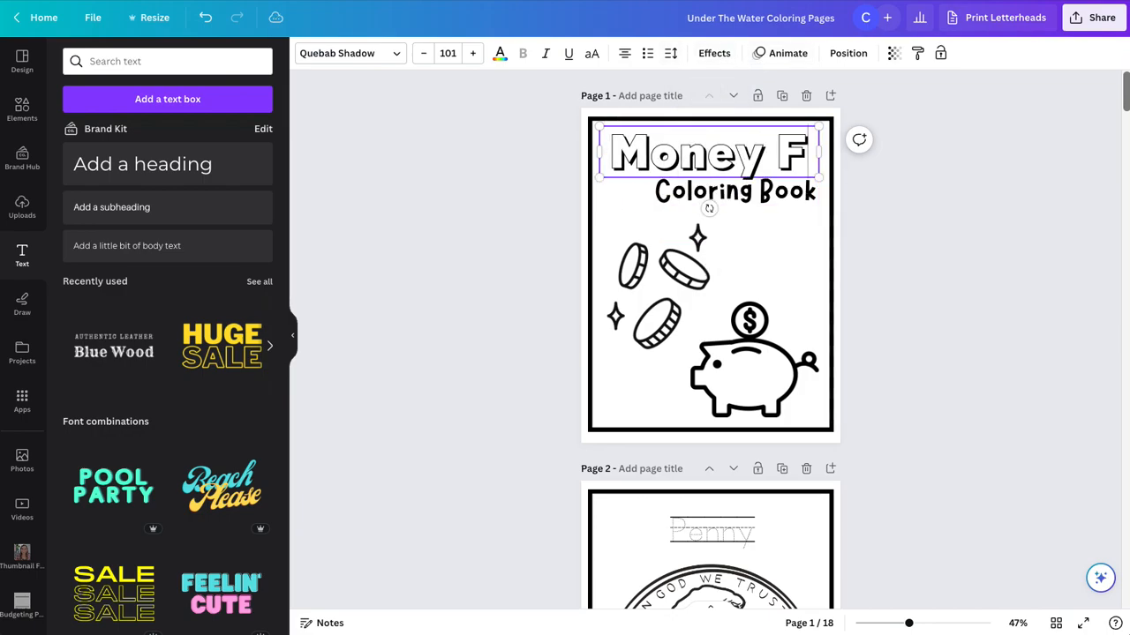
- Reduce the "Money FUN" title to font size 82.8 so it stays on one line
left_click(424, 55)
left_click(423, 55)
left_click(424, 54)
left_click(423, 55)
left_click(424, 54)
left_click(423, 55)
left_click(424, 55)
left_click(423, 54)
left_click(423, 55)
left_click(424, 54)
left_click(423, 54)
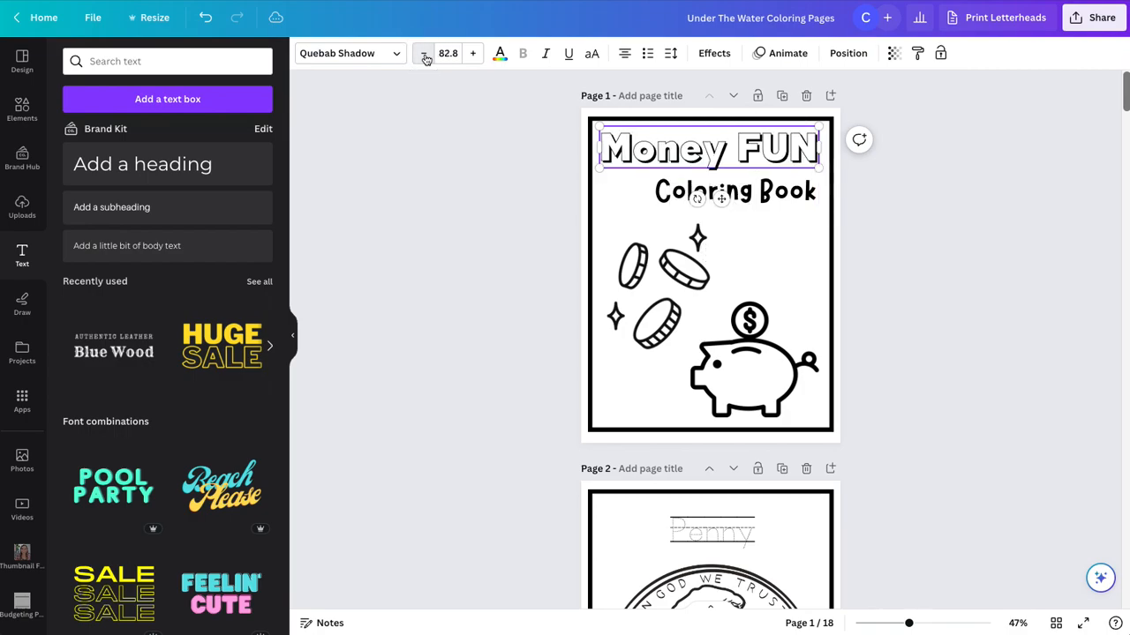
left_click(966, 227)
- Scale the "Money FUN" title outward at both sides to font size 85.8 so it nearly fills the frame width
left_click(756, 151)
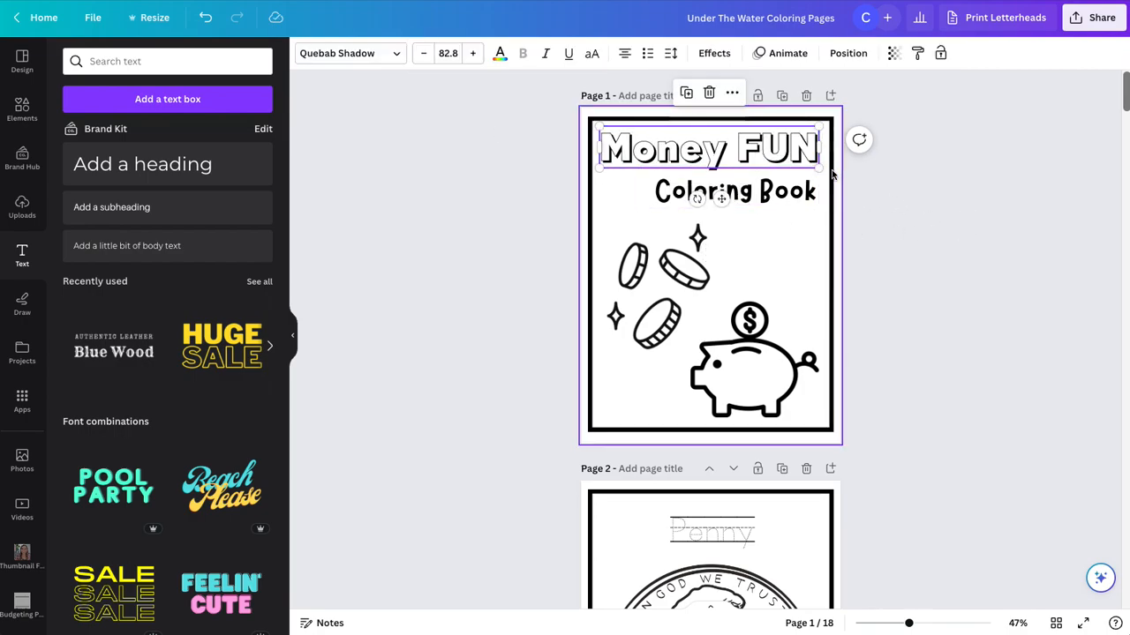
left_click_drag(819, 167, 826, 167)
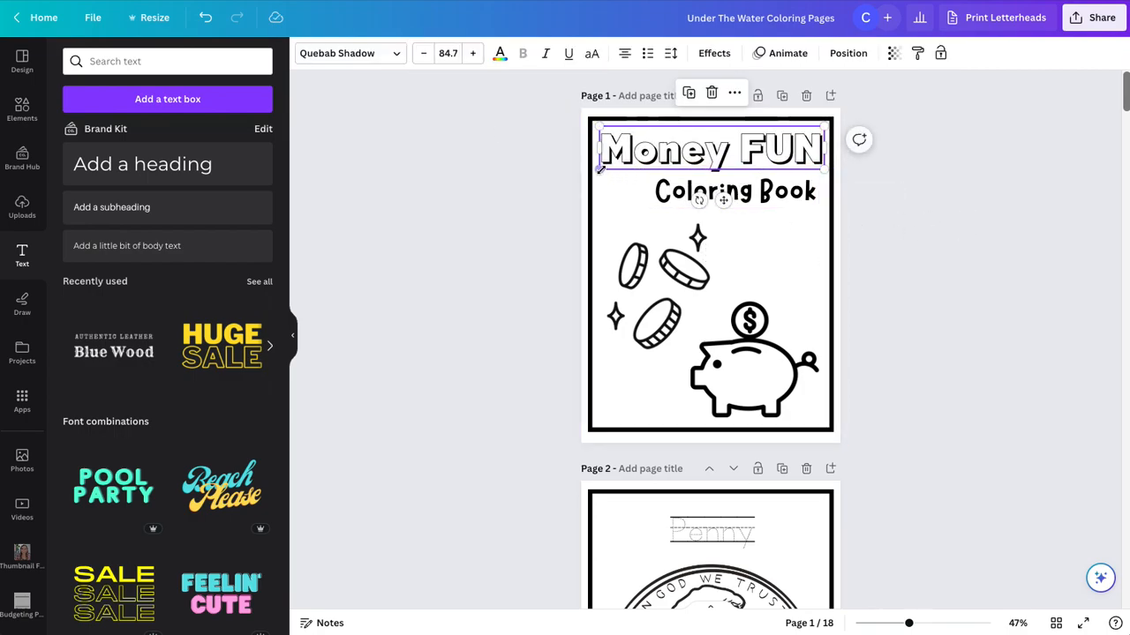
left_click_drag(598, 172, 594, 172)
- Move the "Coloring Book" subtitle slightly up and right so it lines up with the title's right end
left_click(842, 196)
left_click_drag(769, 192, 723, 184)
left_click(901, 191)
left_click(726, 185)
- Shift the coins graphic and the piggy bank slightly up on the cover
left_click_drag(653, 278, 653, 267)
left_click(926, 288)
left_click_drag(786, 350, 786, 345)
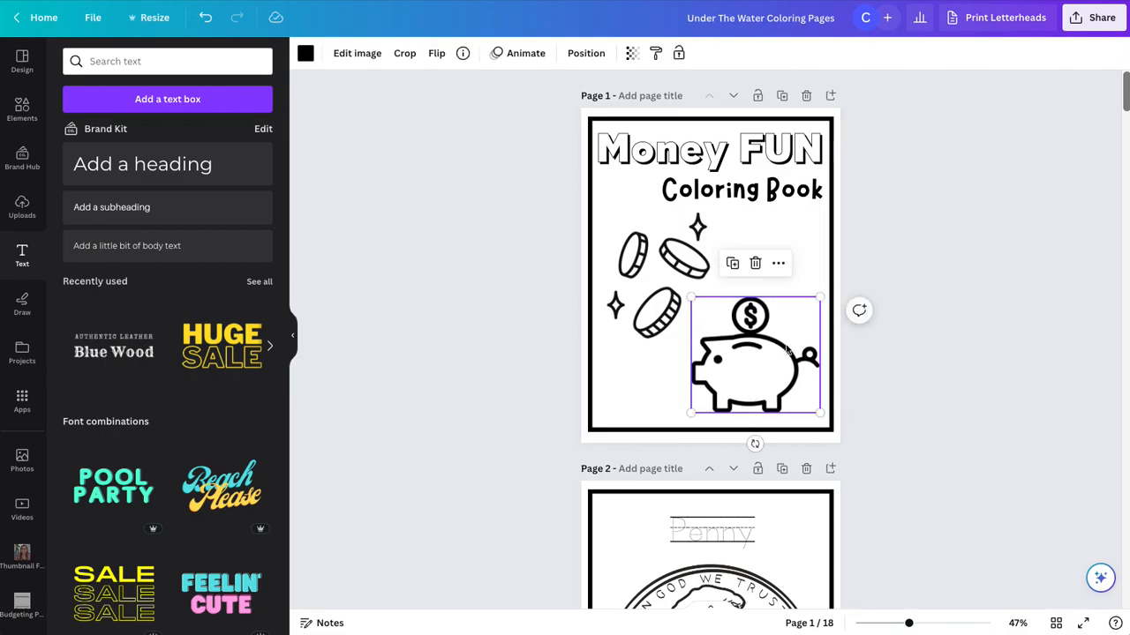
- Replace the cover's side-view piggy bank with a copy of the front-facing piggy bank from page 9
key("Delete")
scroll(767, 338, "down", 20)
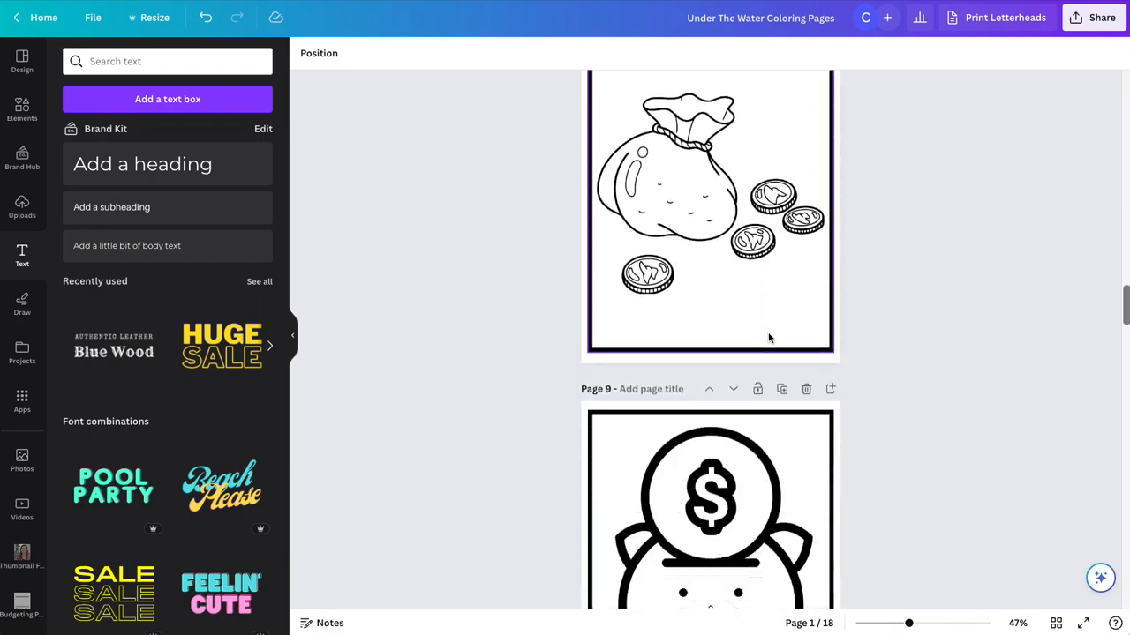
left_click(732, 226)
scroll(717, 192, "up", 20)
left_click(784, 320)
key("ctrl+v")
- Shrink the pasted piggy bank, place it in the cover's lower right, and reposition the coins beside it
left_click_drag(759, 293, 779, 307)
left_click_drag(600, 155, 748, 303)
left_click_drag(801, 349, 752, 322)
left_click_drag(647, 263, 669, 284)
left_click(761, 335)
left_click(937, 305)
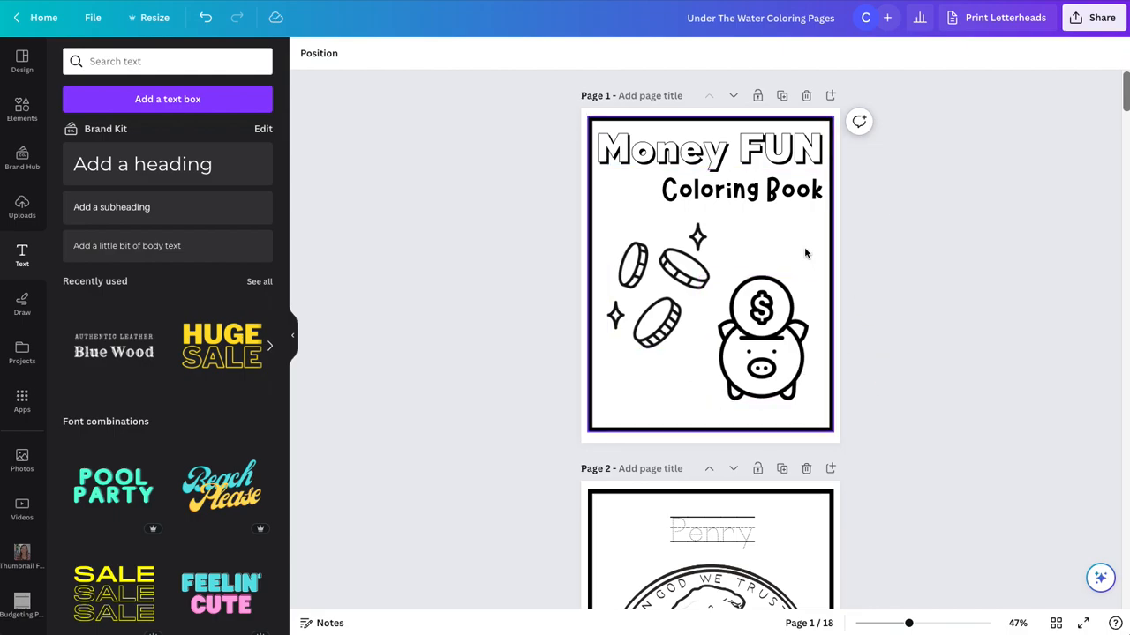
- Check the fonts of the "Money FUN" title and the "Coloring Book" subtitle on the cover
left_click(665, 152)
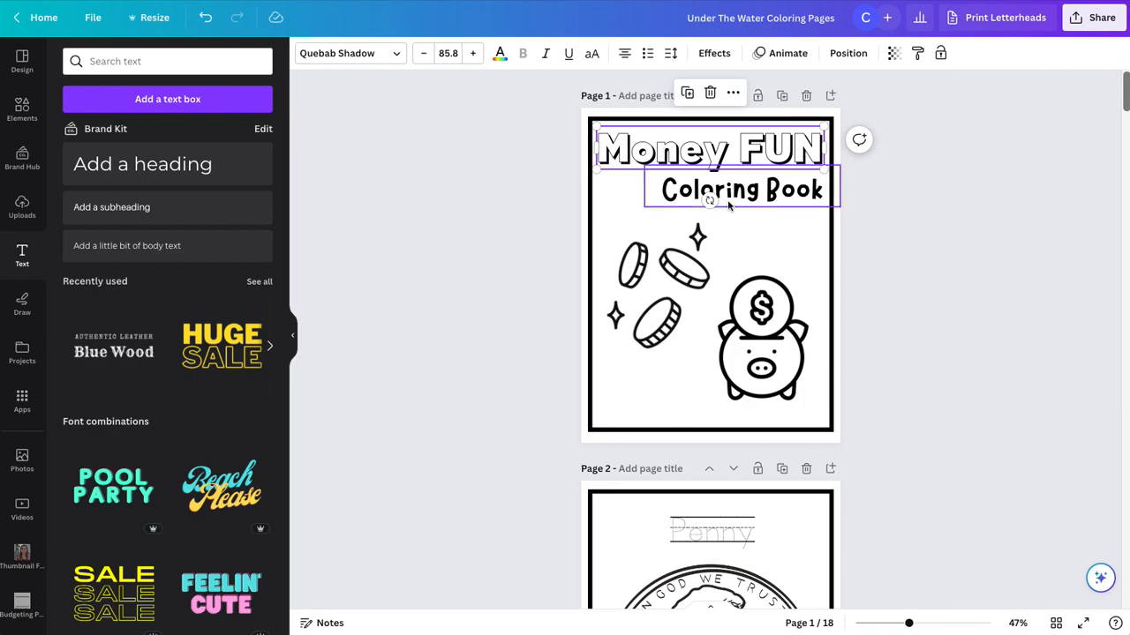
left_click(773, 198)
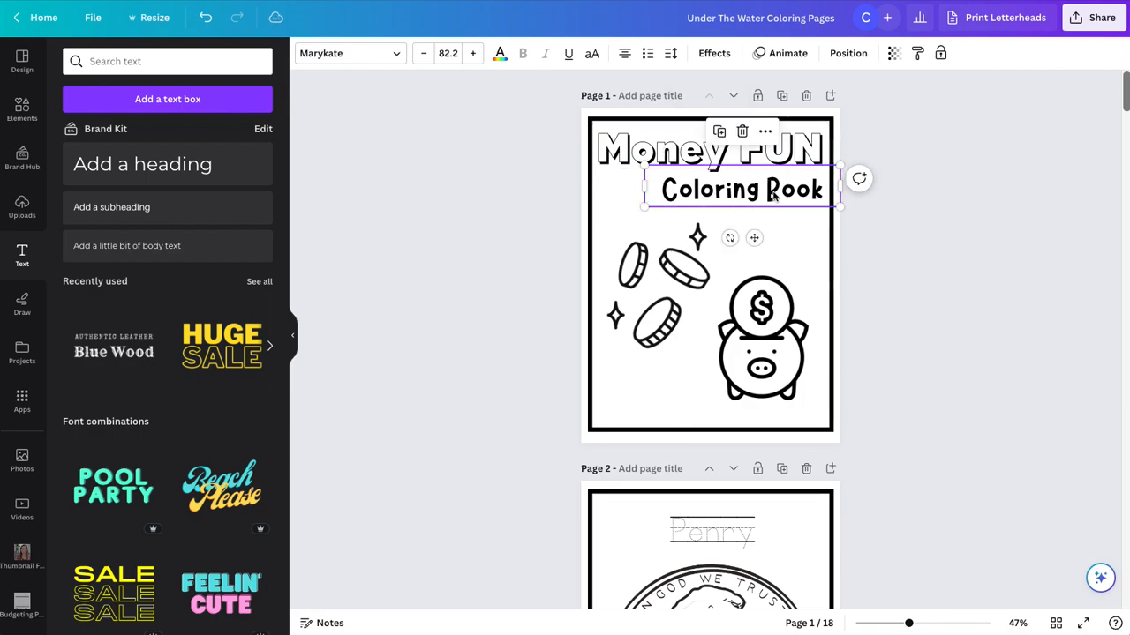
left_click(917, 242)
- Try font size 100 on the "Penny" title on page 2 and set it to 125
scroll(917, 241, "down", 2)
left_click(703, 471)
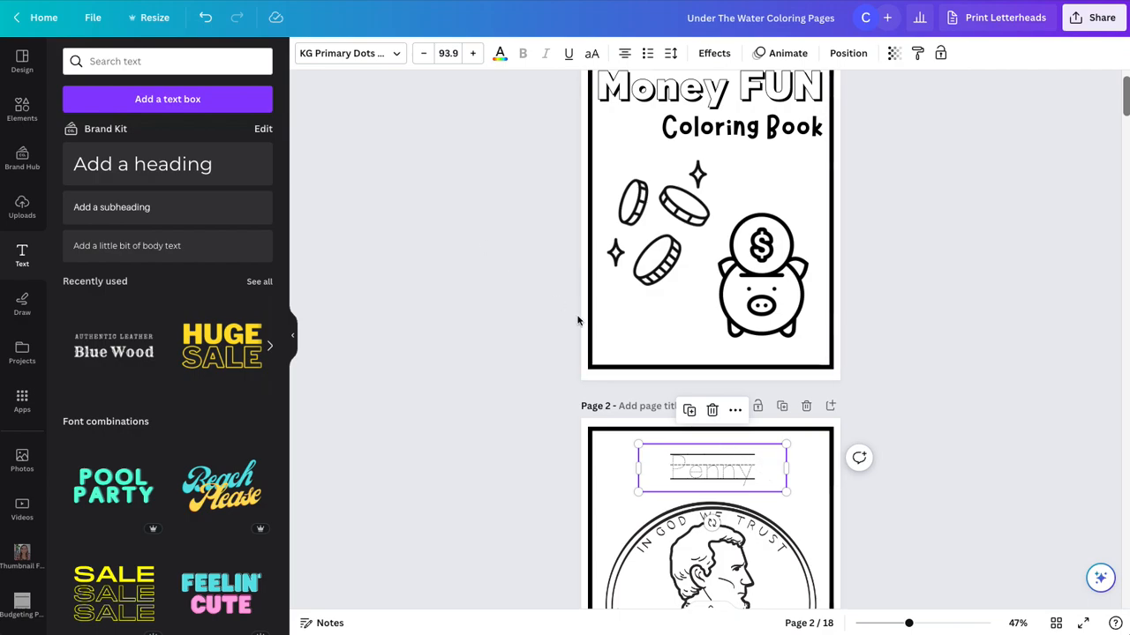
left_click(446, 53)
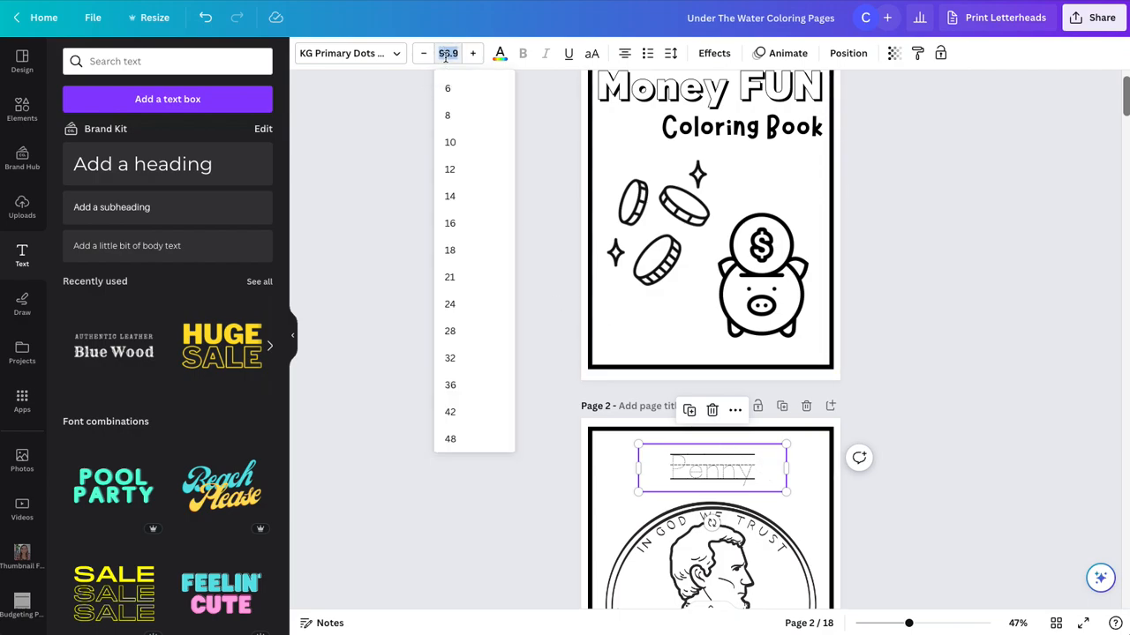
type("100")
key("Return")
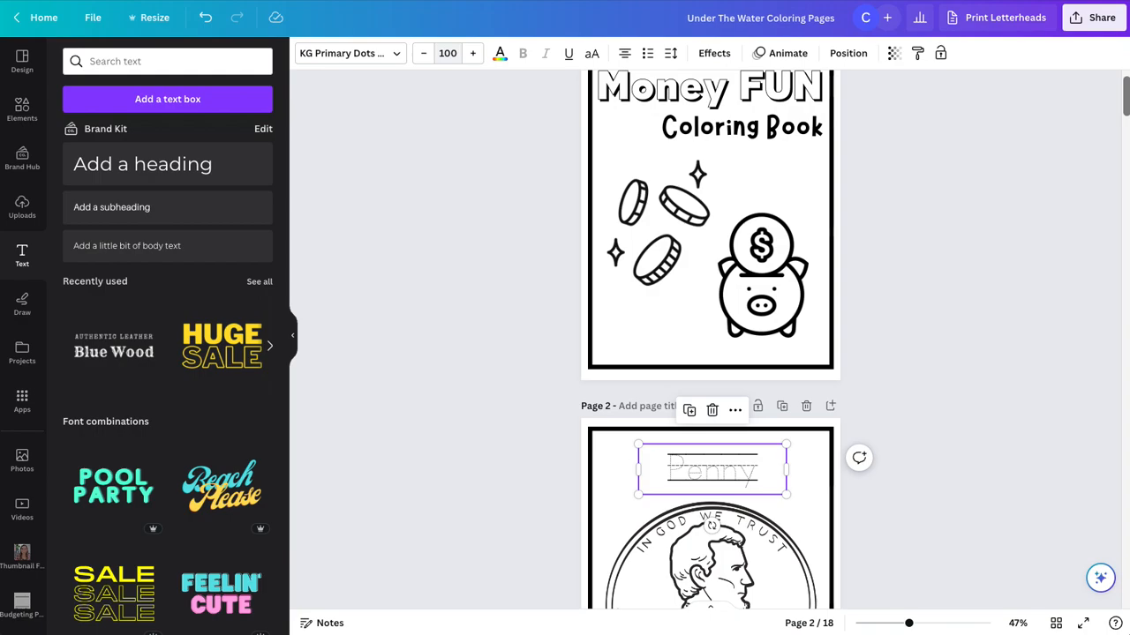
left_click(445, 53)
type("125")
key("Return")
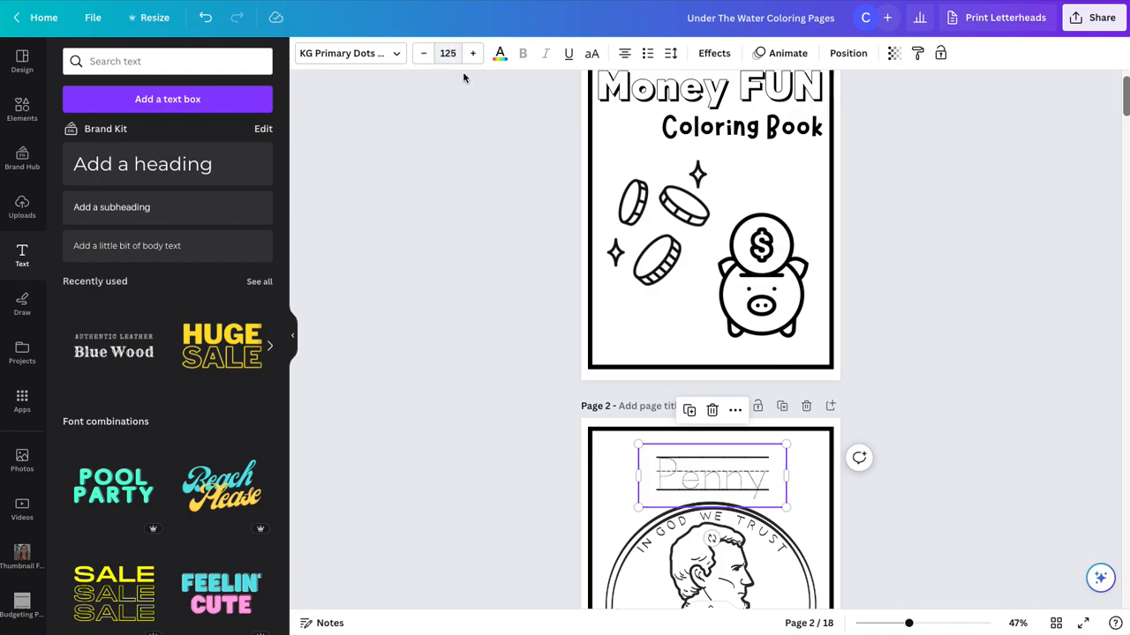
- Move the penny drawing slightly down, keeping it centered below its title
scroll(915, 199, "down", 3)
left_click_drag(742, 358, 742, 365)
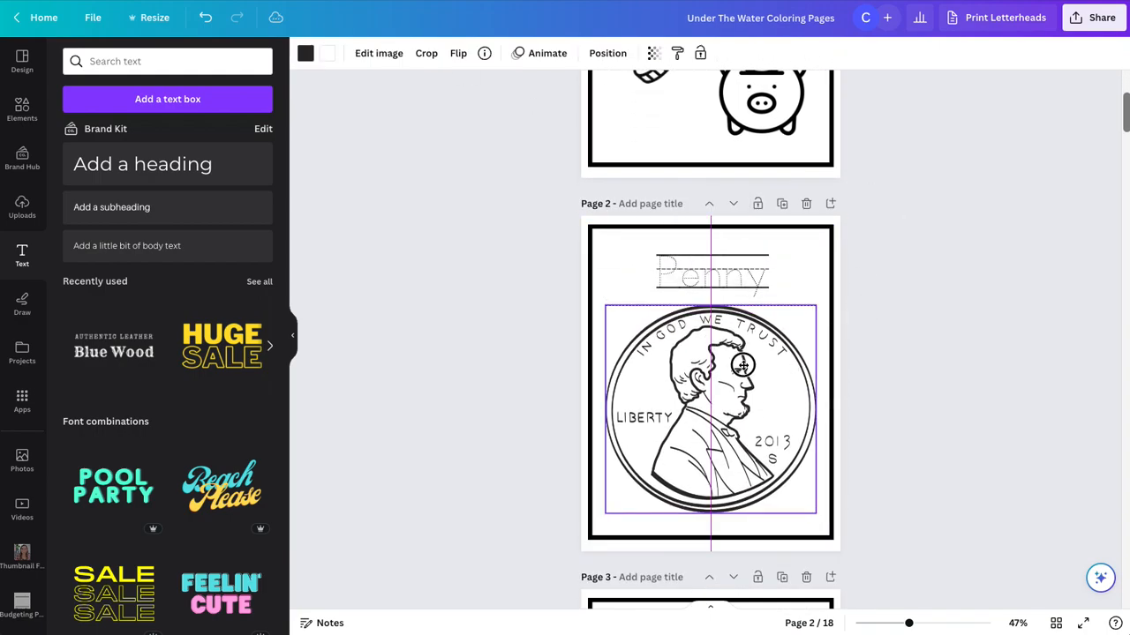
left_click(915, 285)
- Set the "Nickel" title on page 3 to font size 125 and move the nickel drawing slightly down
scroll(915, 285, "down", 5)
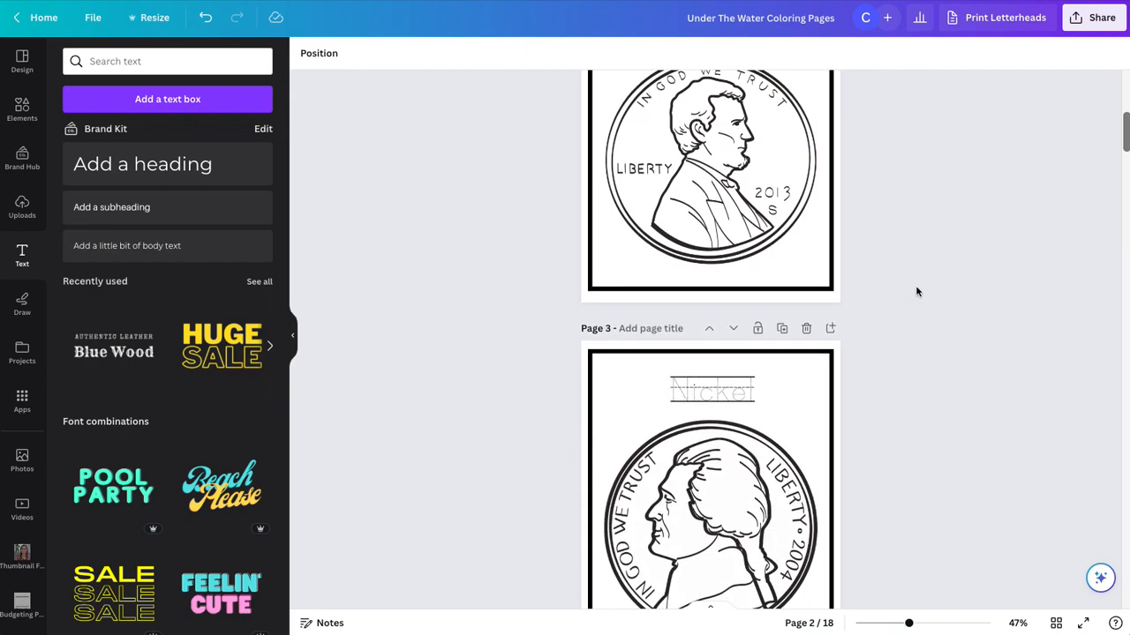
left_click(697, 319)
left_click(448, 53)
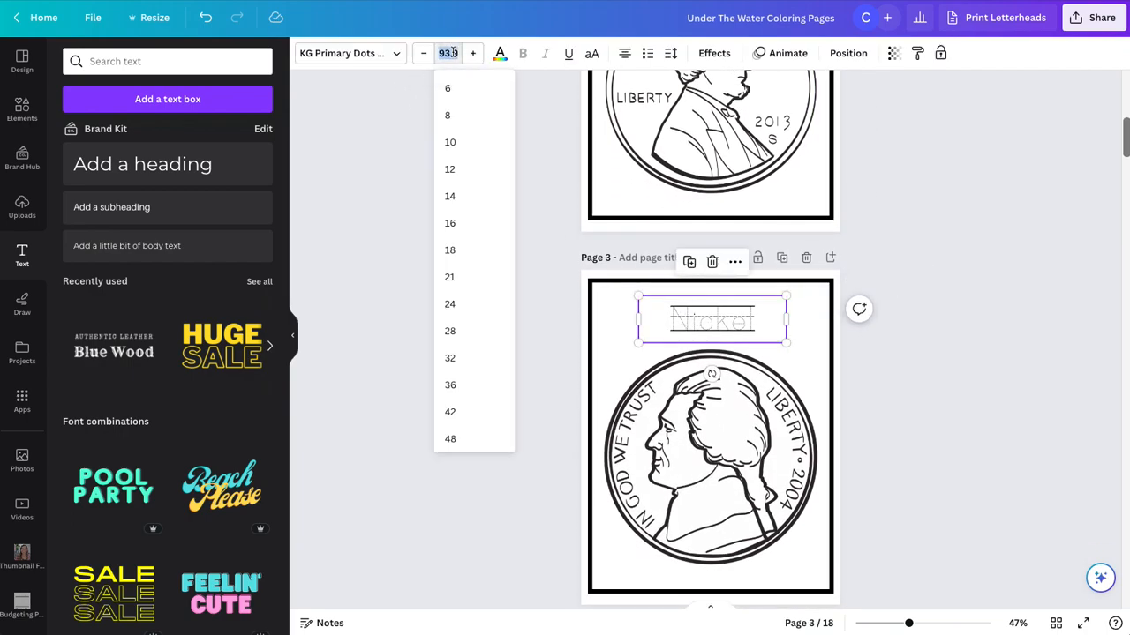
key("Return")
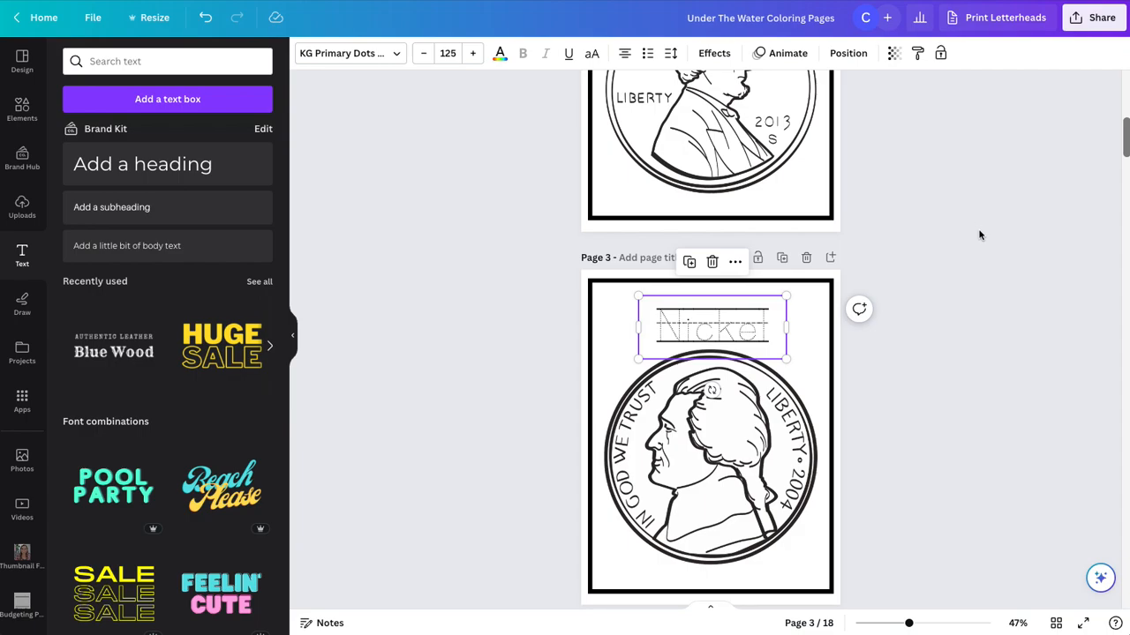
left_click_drag(743, 496, 743, 505)
left_click(910, 392)
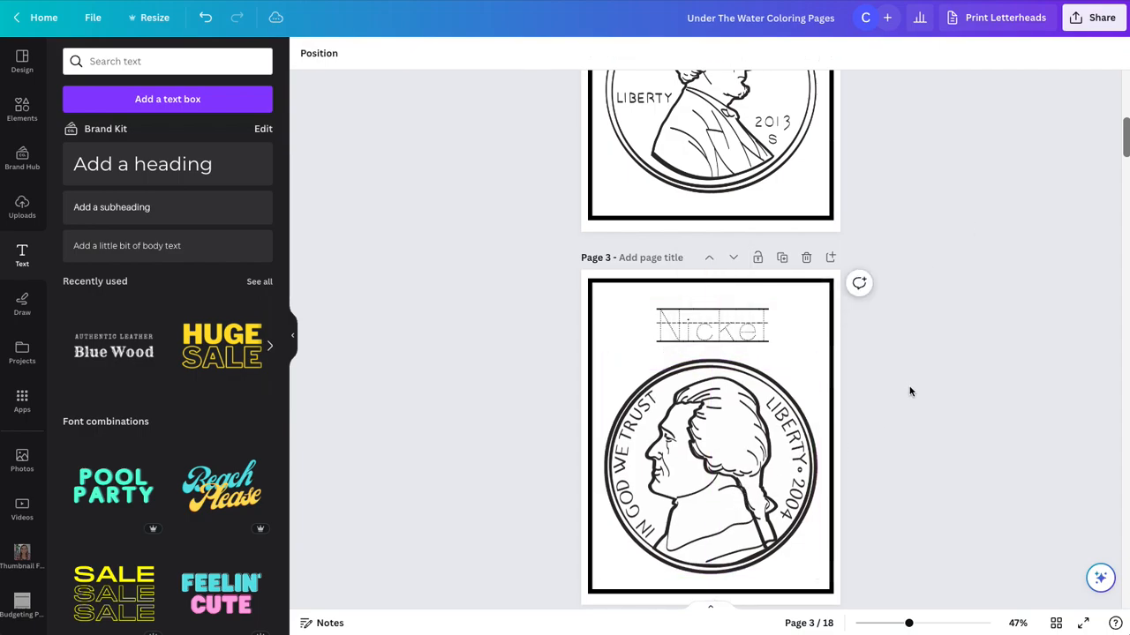
- Set the "Dime" title on page 4 to font size 125 and move the dime drawing slightly down
scroll(910, 392, "down", 4)
left_click(711, 332)
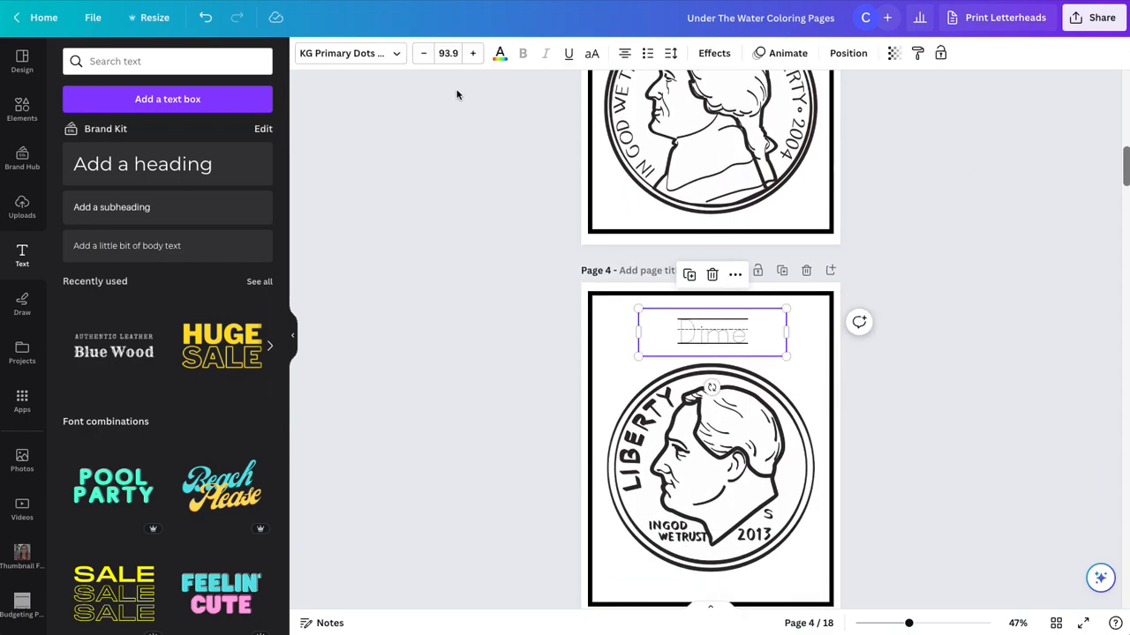
left_click(449, 53)
key("Return")
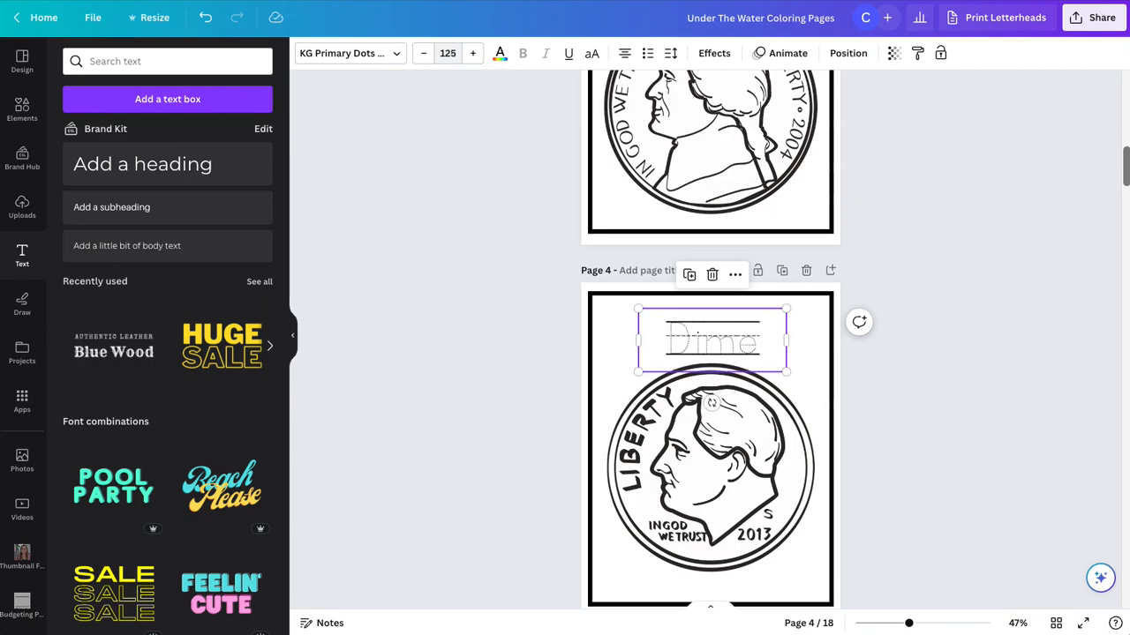
left_click(710, 467)
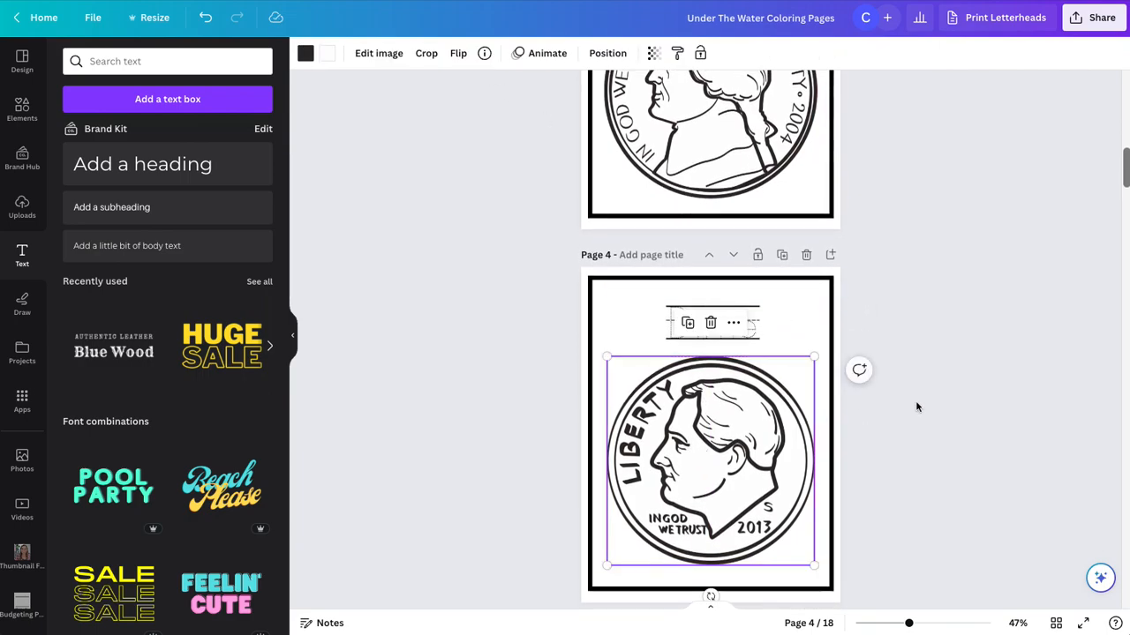
- Set the "Quarter" title on page 5 to font size 125
scroll(961, 384, "down", 3)
scroll(961, 385, "down", 3)
left_click(741, 344)
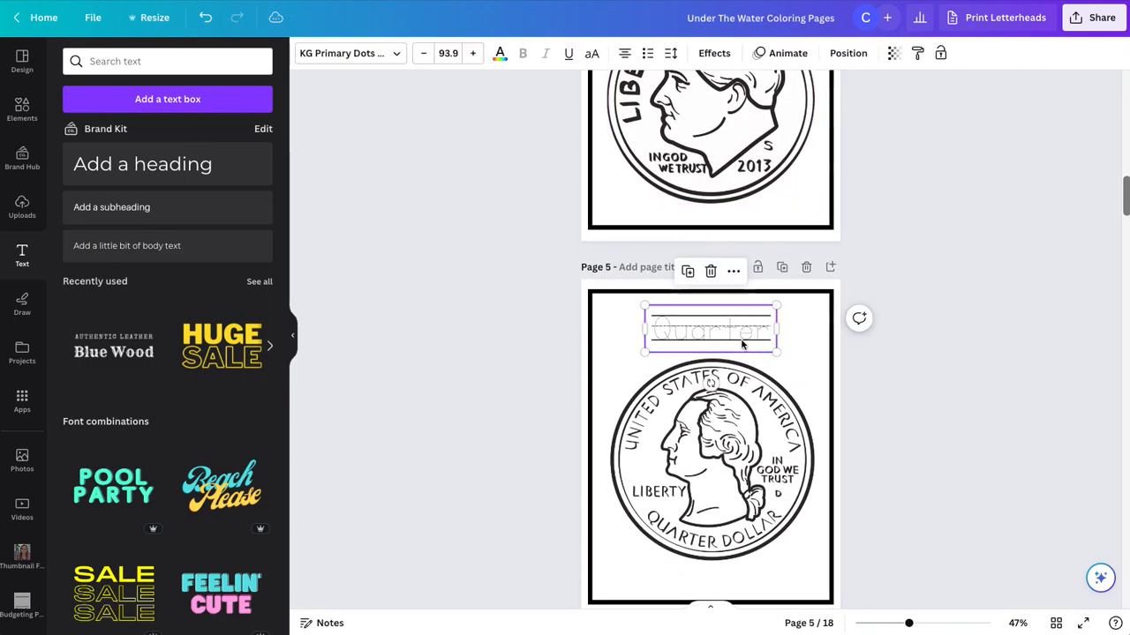
left_click(451, 53)
type("125")
key("Return")
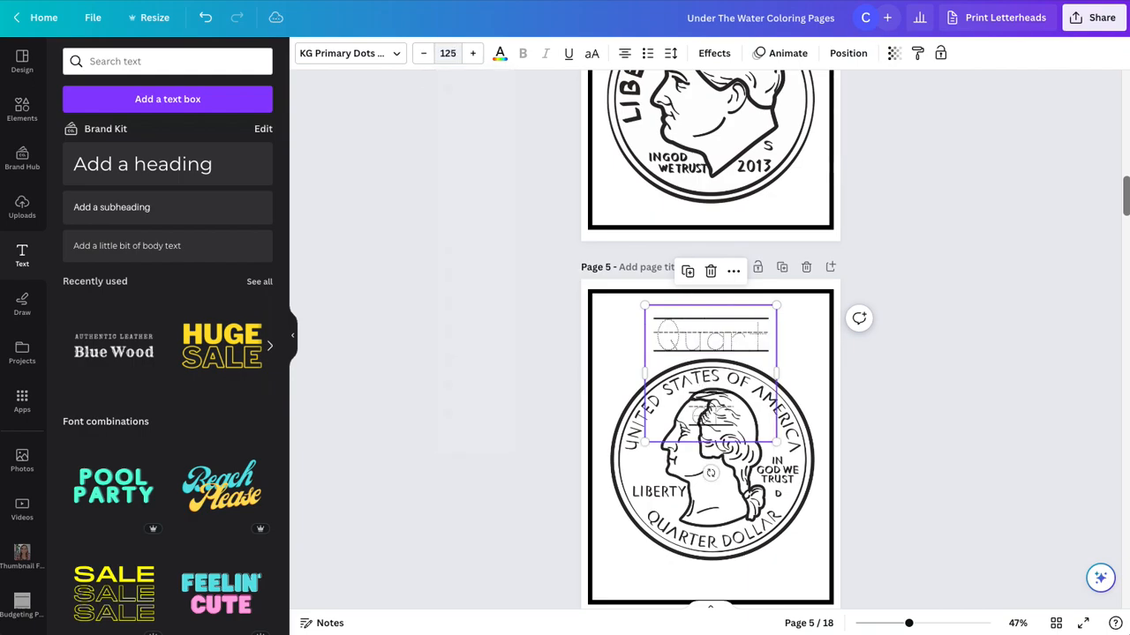
- Widen and center the "Quarter" text box so the word fits one line, and move the coin slightly down
left_click_drag(643, 372, 618, 371)
left_click_drag(716, 332, 730, 331)
left_click_drag(743, 418, 743, 427)
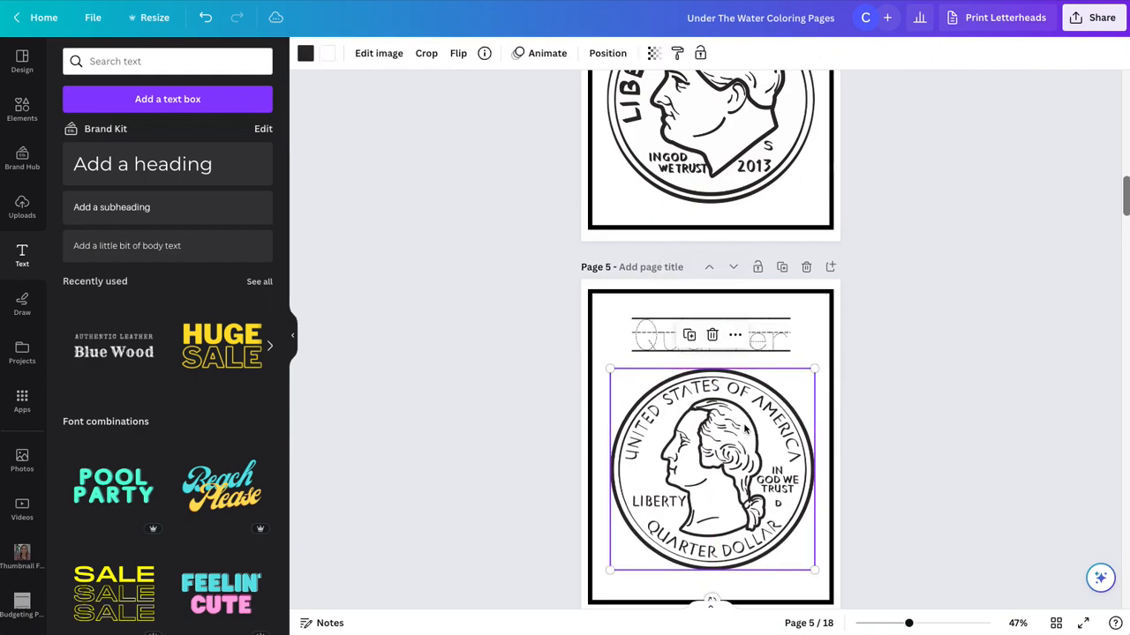
- Set the "Dollar" title on page 6 to font size 125
scroll(816, 314, "down", 3)
scroll(815, 310, "down", 2)
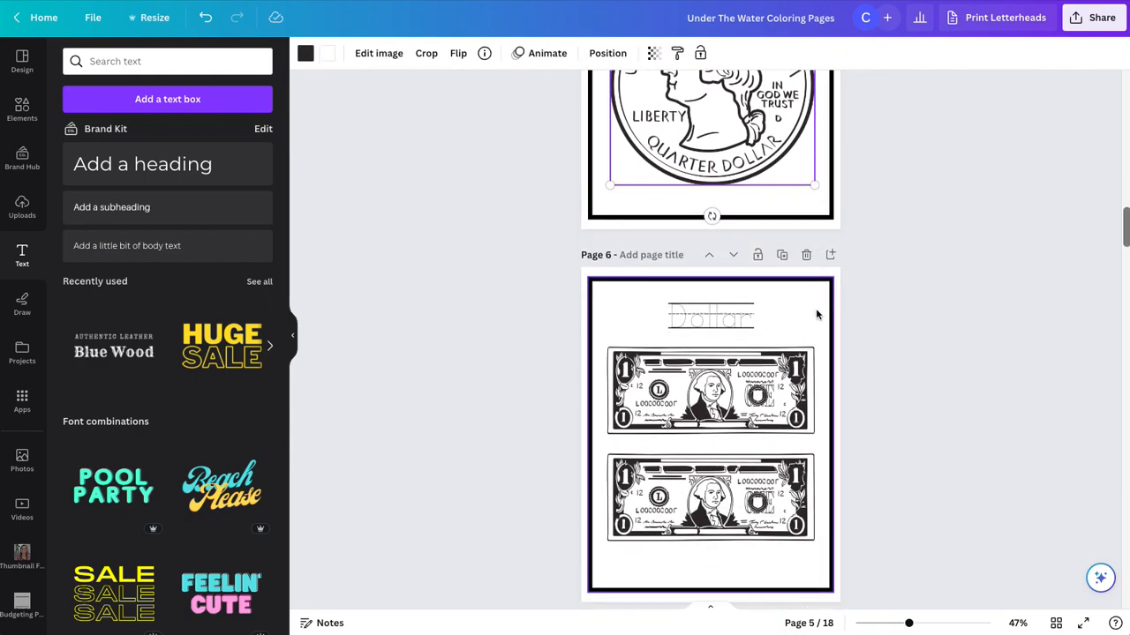
left_click(724, 313)
left_click(447, 53)
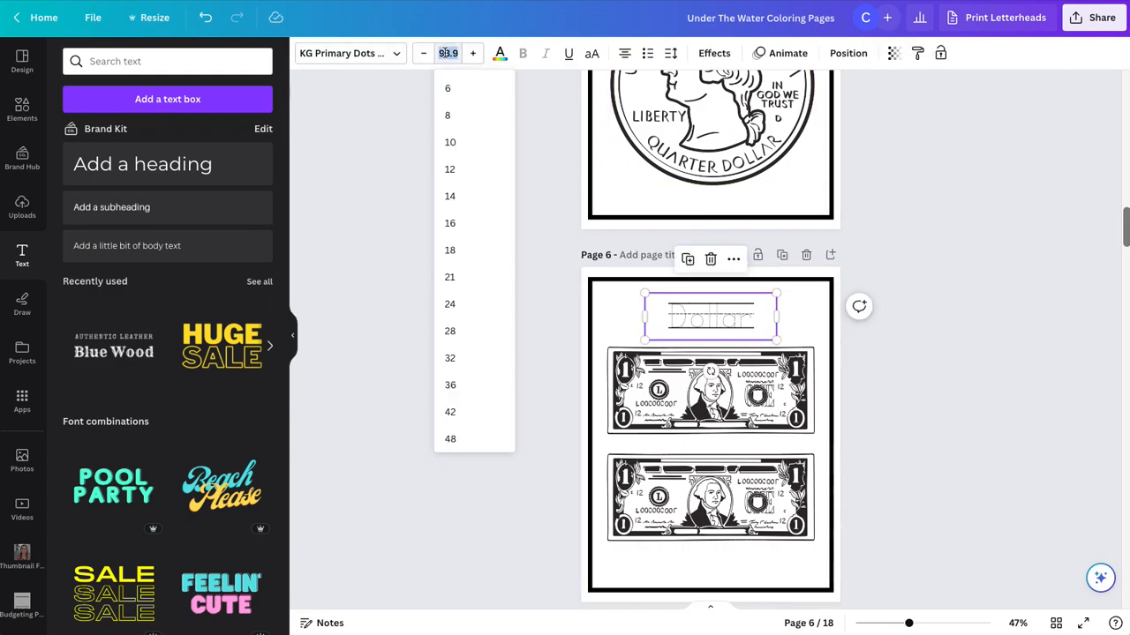
type("125")
key("Return")
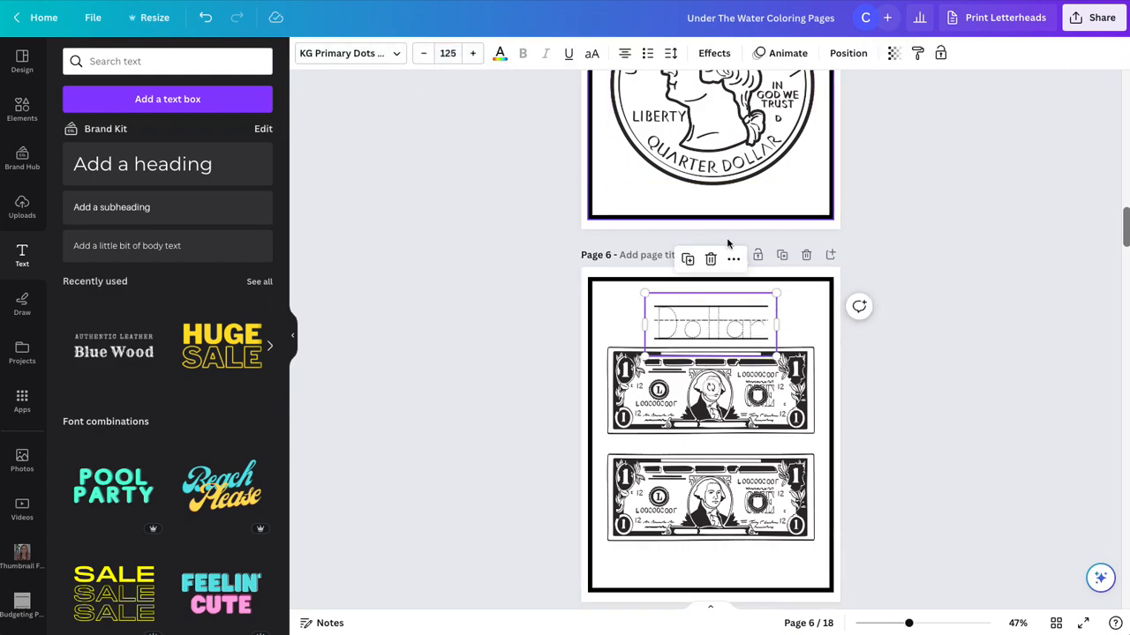
- Move both dollar bill drawings on page 6 down together to leave more room below the title
left_click(745, 567)
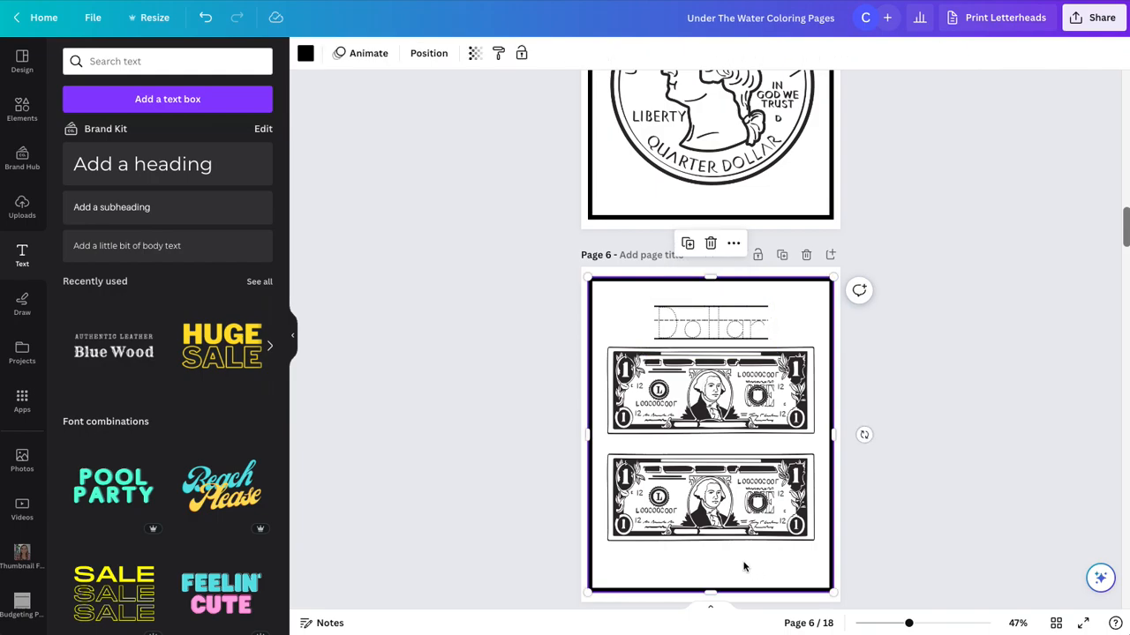
left_click(716, 413)
left_click(721, 516, "shift")
left_click_drag(723, 409, 723, 425)
left_click(925, 396)
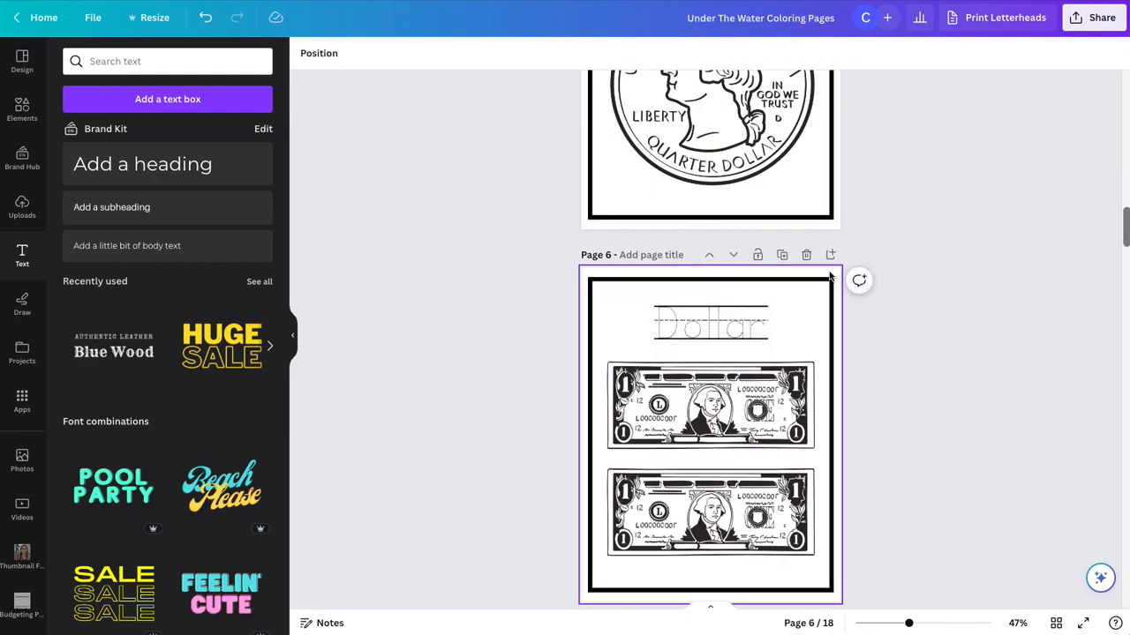
scroll(956, 386, "down", 2)
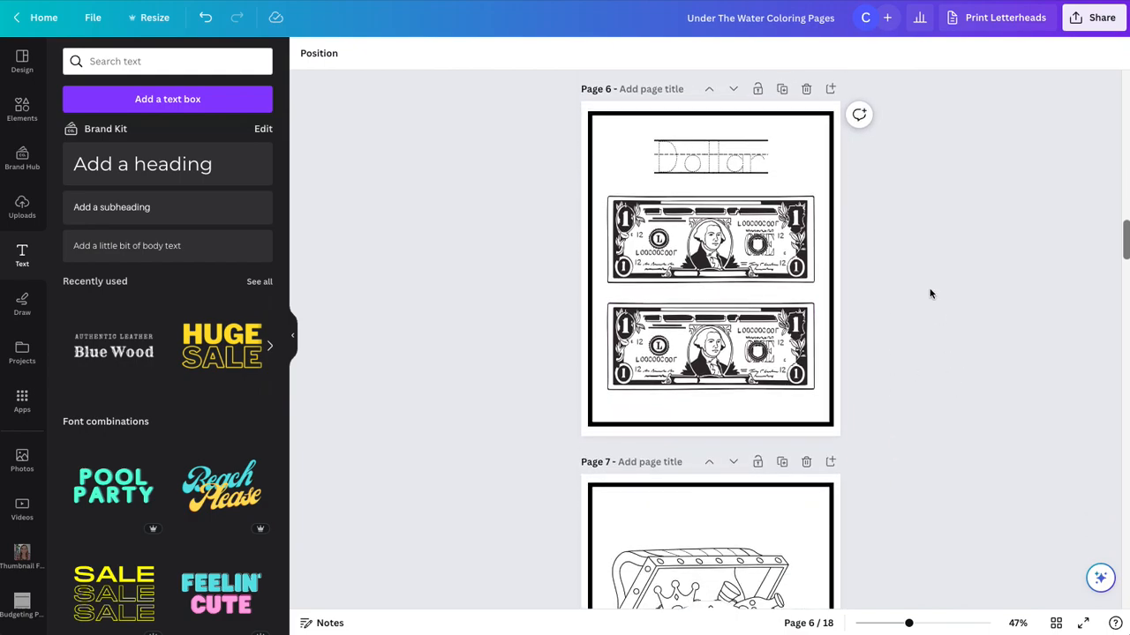
- Move the treasure chest drawing on page 7 slightly down
scroll(889, 508, "down", 2)
left_click_drag(762, 464, 762, 481)
scroll(892, 464, "down", 5)
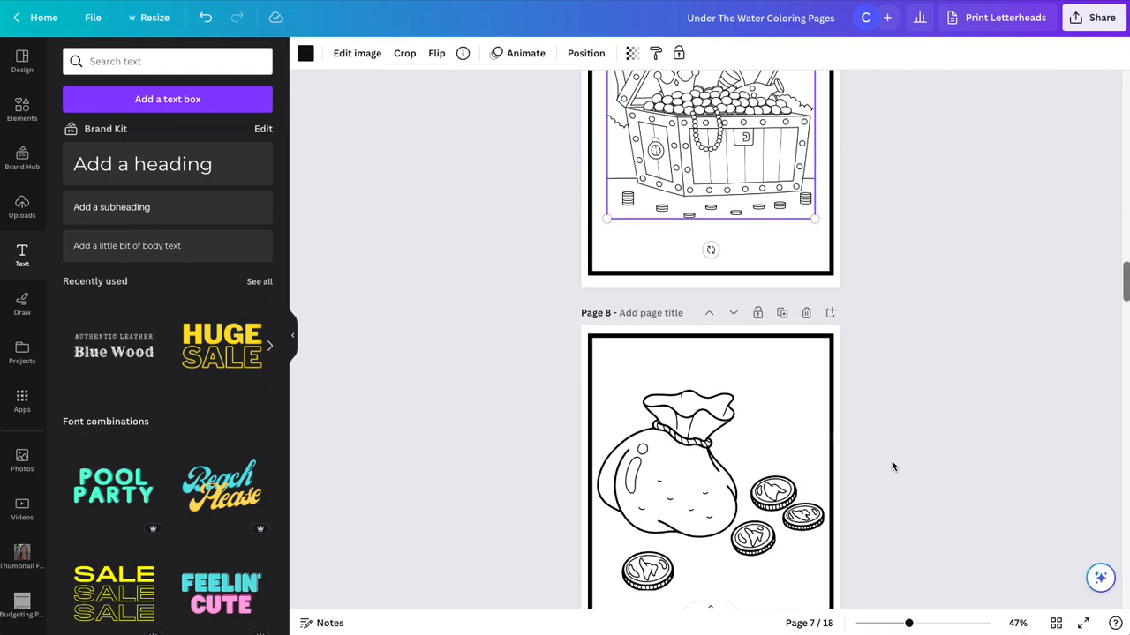
- Delete the two extra pages between the piggy bank page and the "Stacking Coins" page, including the untitled coin stacks
left_click(808, 445)
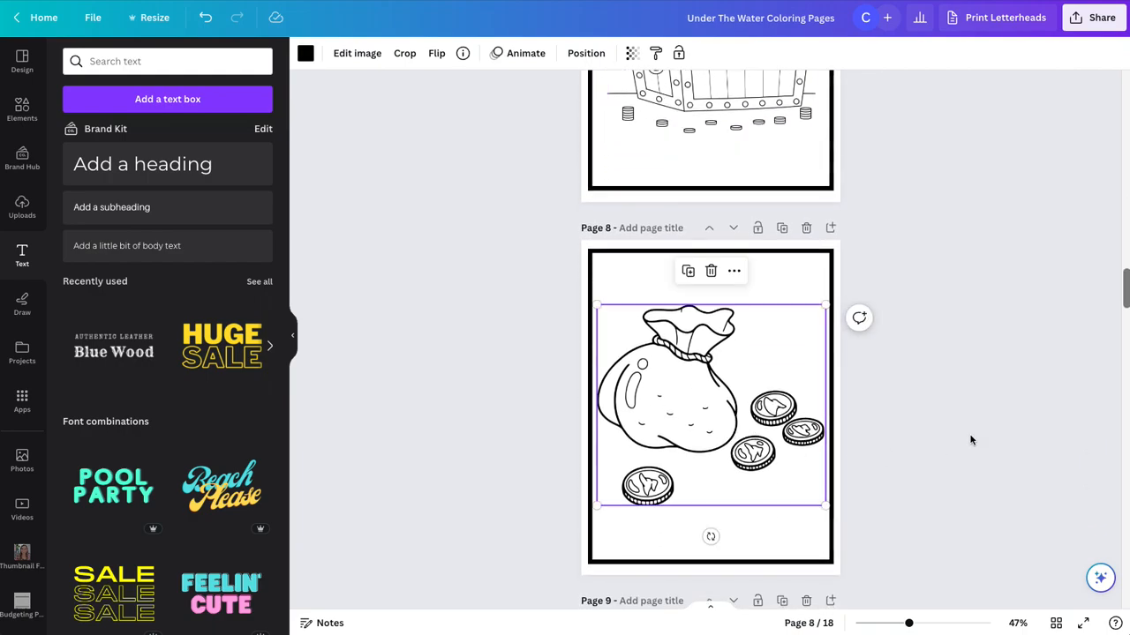
scroll(971, 438, "down", 4)
scroll(970, 438, "down", 1)
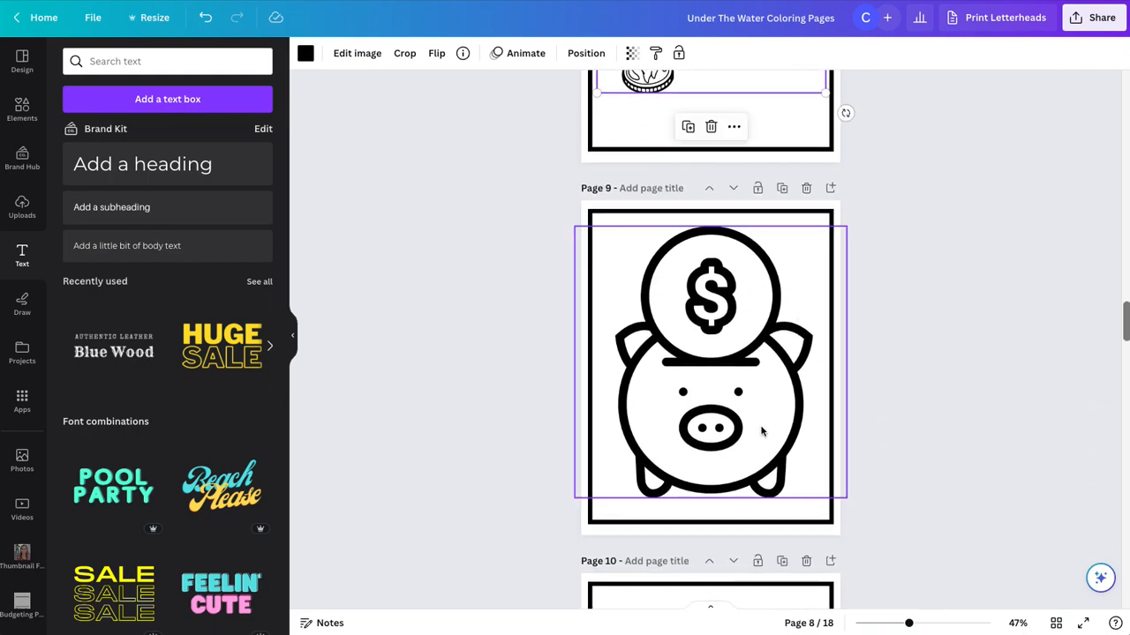
scroll(739, 427, "down", 5)
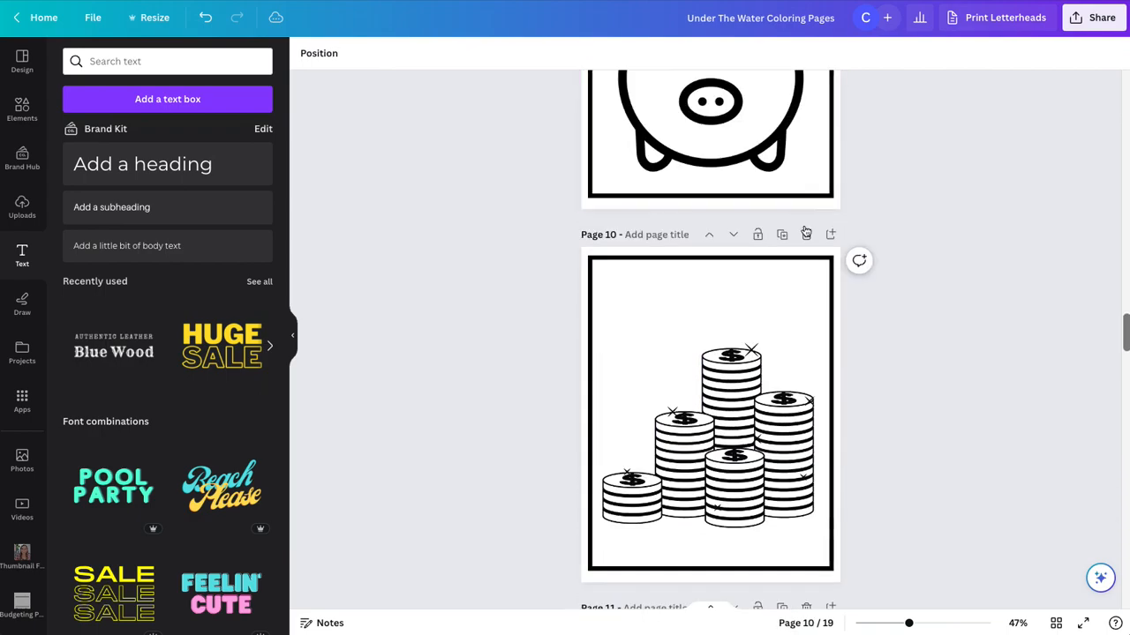
left_click(807, 235)
left_click(806, 237)
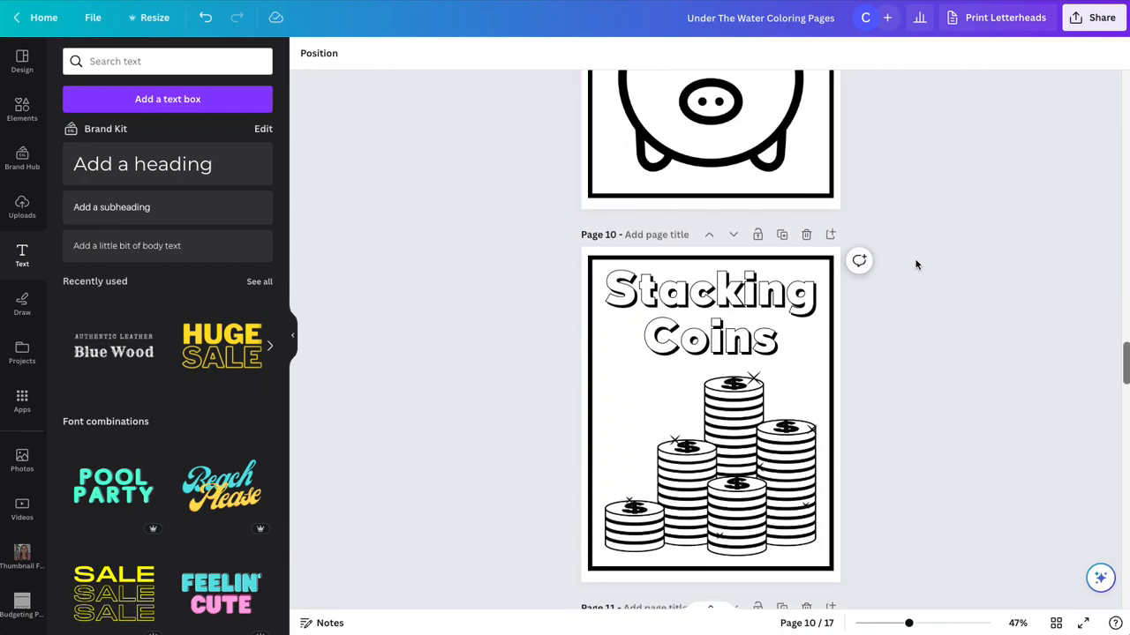
- Shrink the piggy bank drawing on page 9 and center it in the lower part of the frame
scroll(914, 261, "down", 4)
scroll(915, 261, "up", 1)
scroll(913, 255, "up", 2)
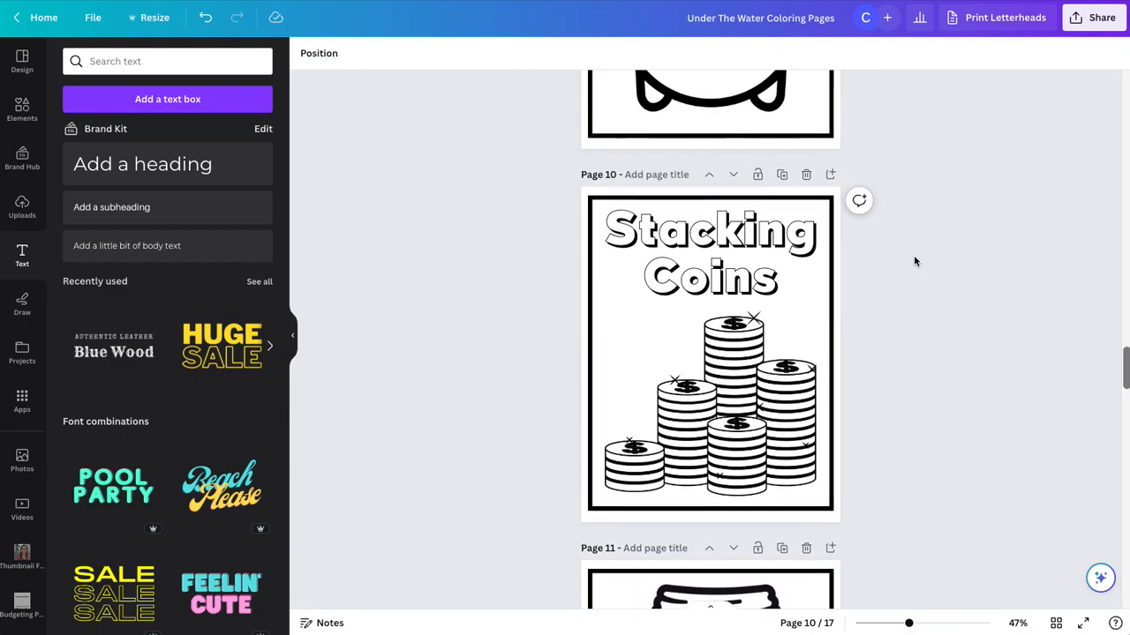
scroll(757, 318, "up", 3)
left_click(729, 235)
left_click_drag(847, 85, 759, 171)
left_click_drag(691, 241, 732, 252)
- Copy the "Stacking Coins" title onto page 9 above the piggy bank and change its text to "Saving Money"
left_click(733, 494)
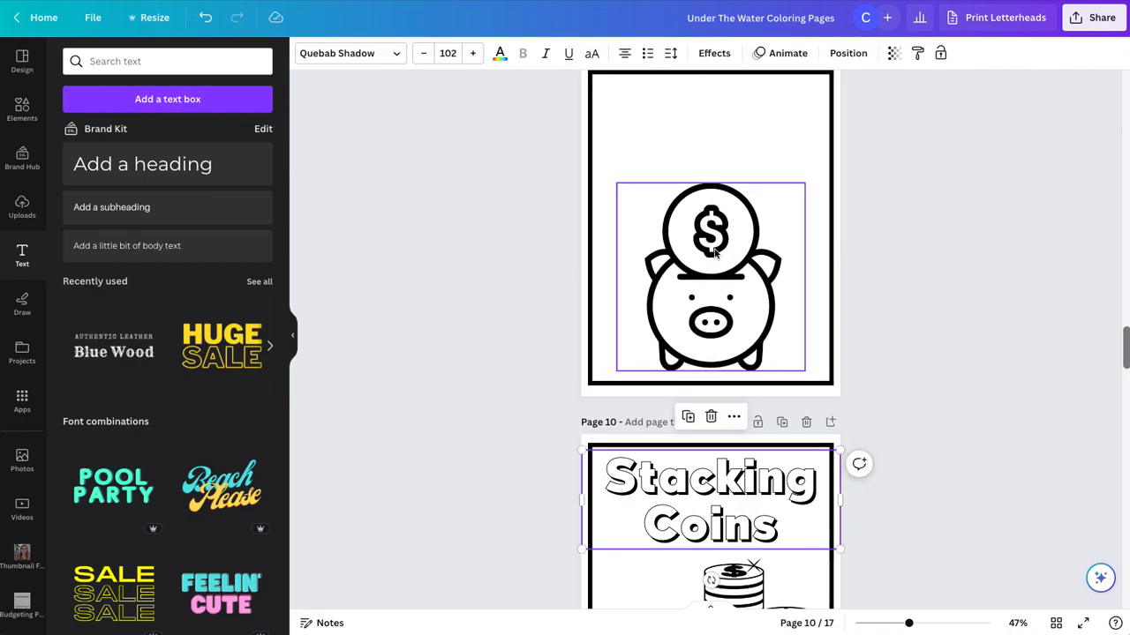
left_click(686, 125)
scroll(659, 201, "up", 1)
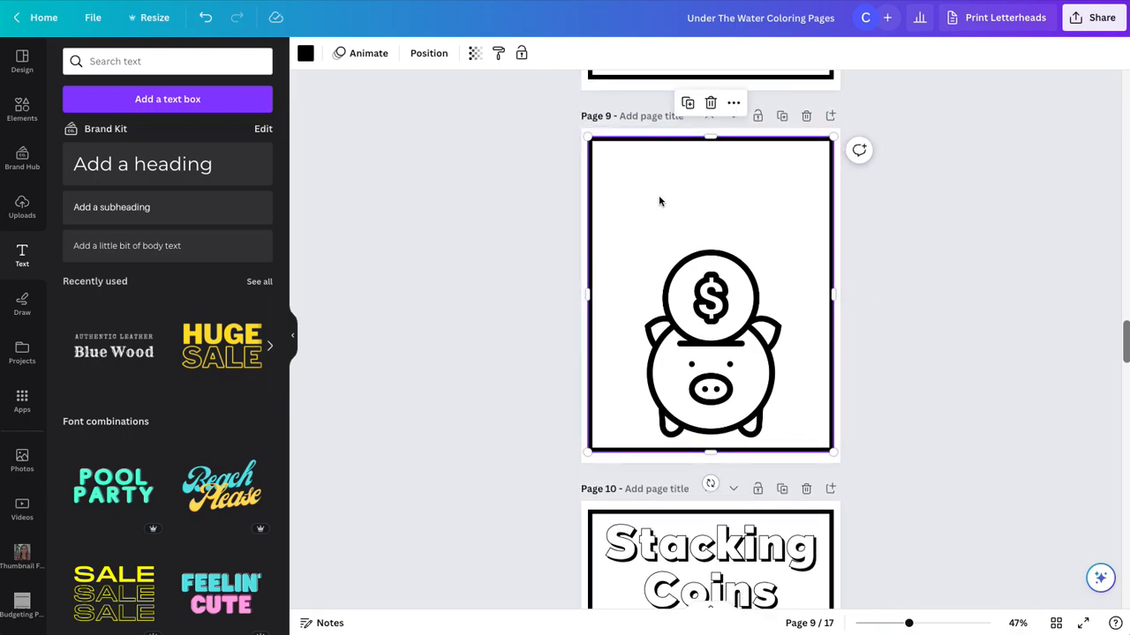
key("ctrl+v")
double_click(707, 174)
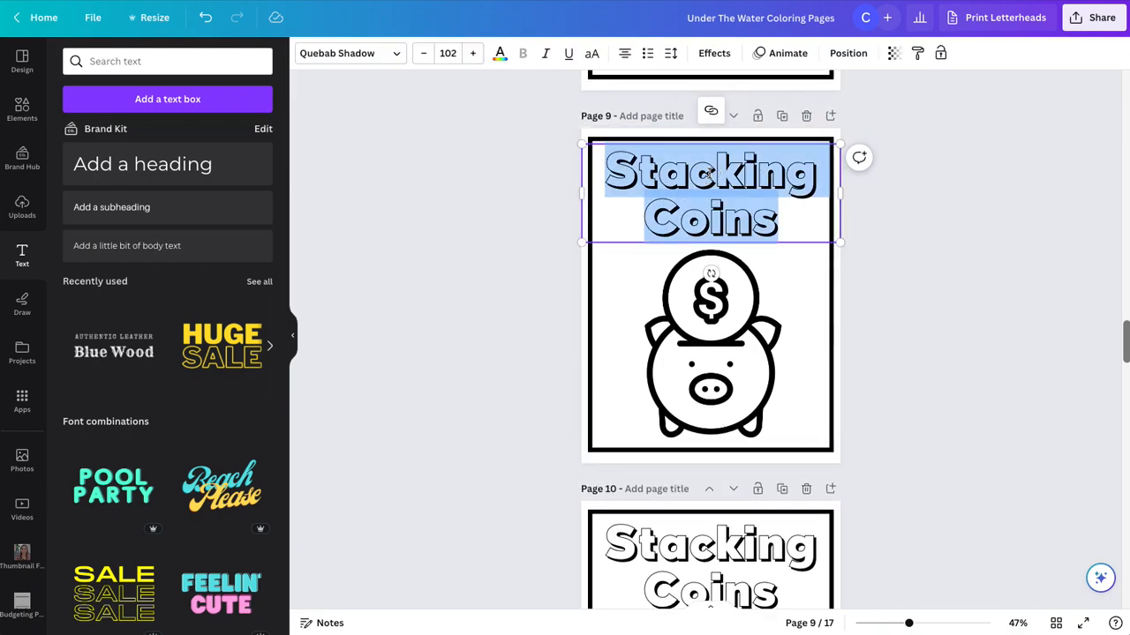
type("Saving Money")
left_click(974, 232)
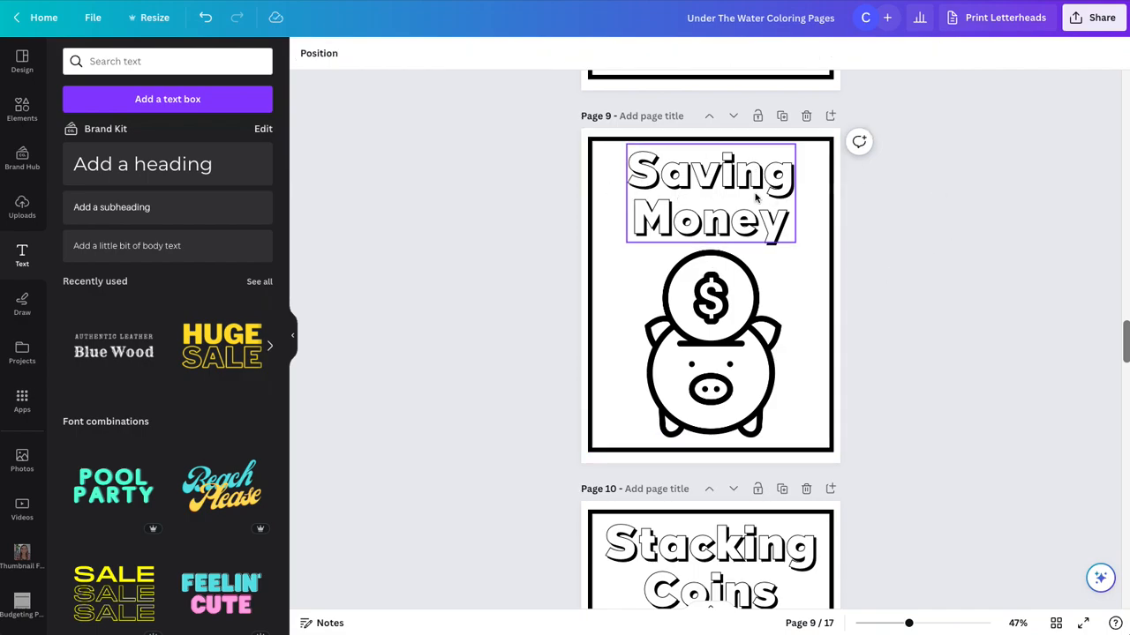
- Shift the treasure chest on page 7 further down to make room for a title above it
scroll(867, 226, "down", 4)
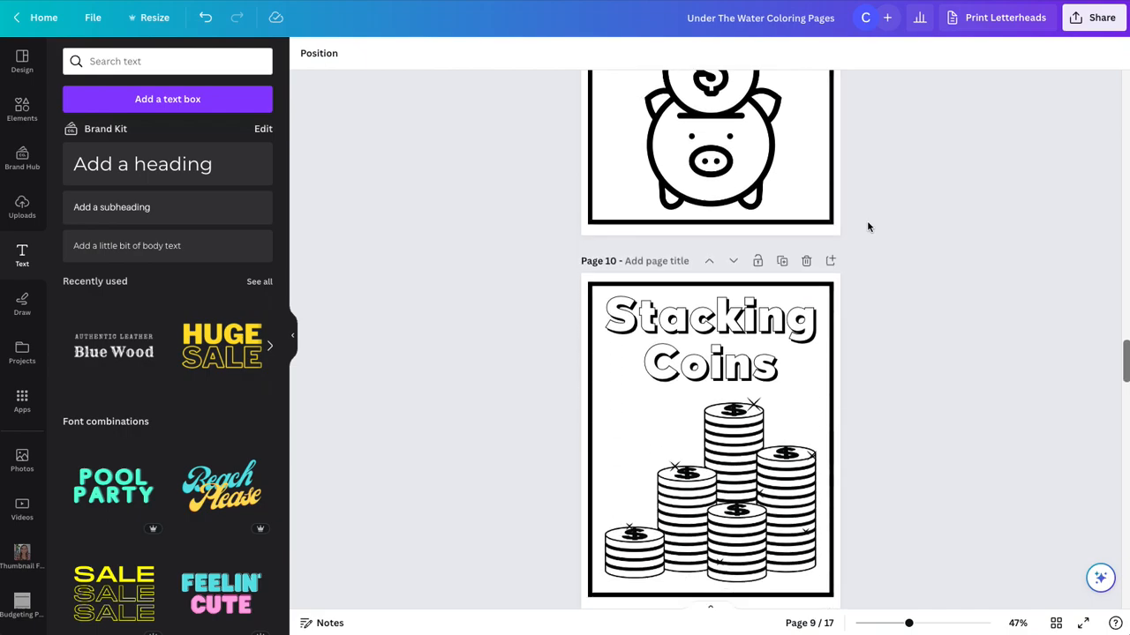
scroll(867, 227, "up", 3)
scroll(868, 227, "up", 5)
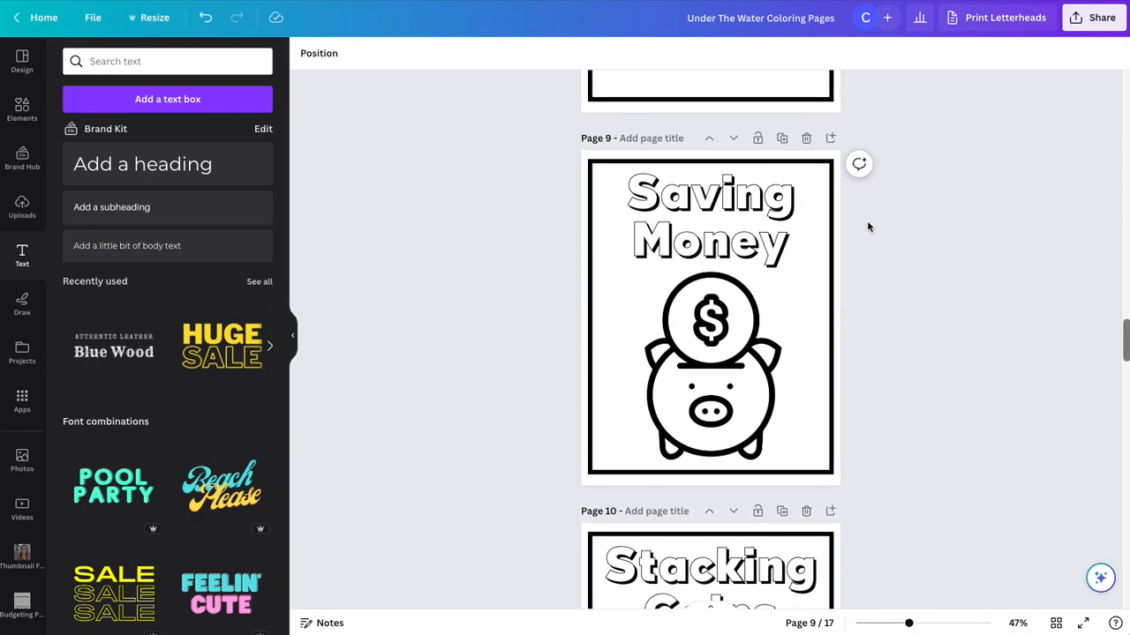
scroll(794, 291, "up", 2)
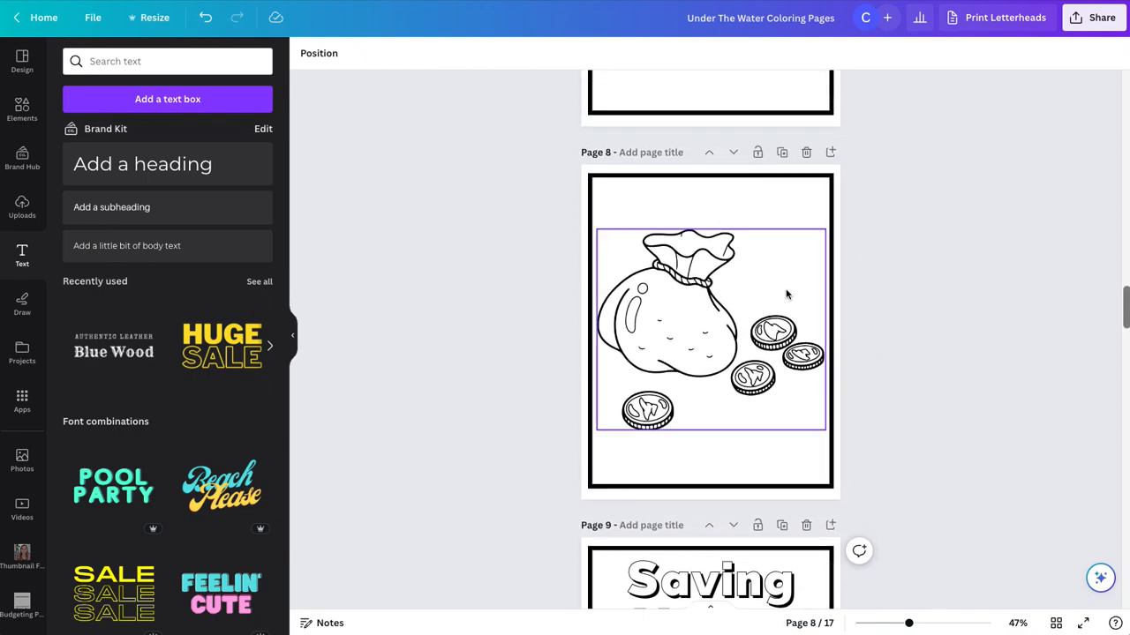
scroll(785, 278, "down", 2)
scroll(752, 227, "up", 5)
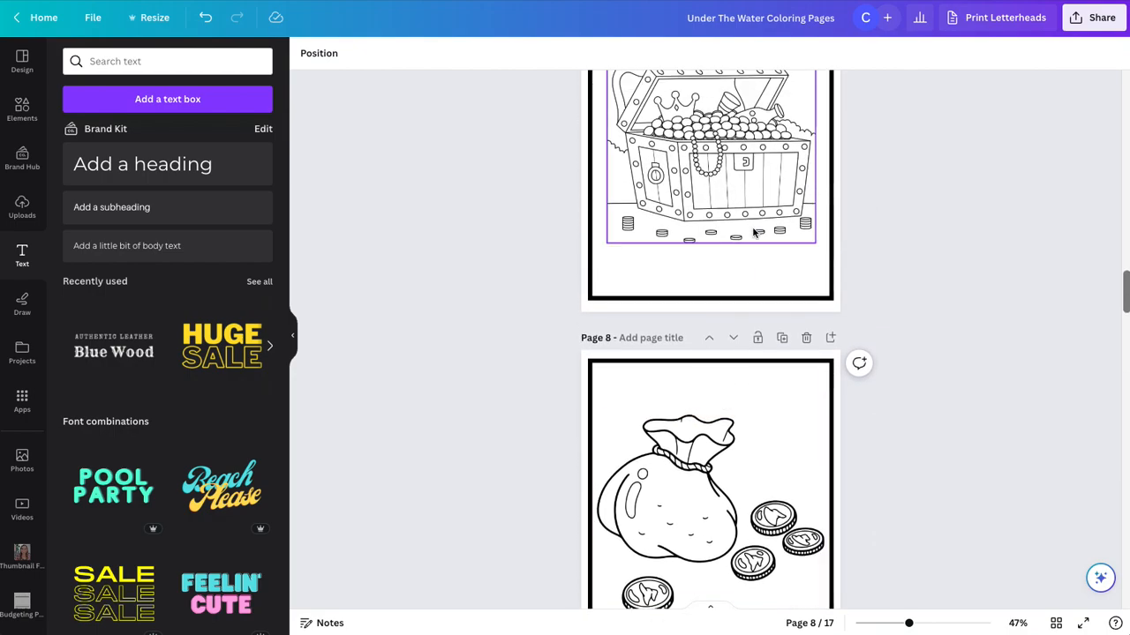
left_click(735, 270)
left_click_drag(734, 270, 735, 297)
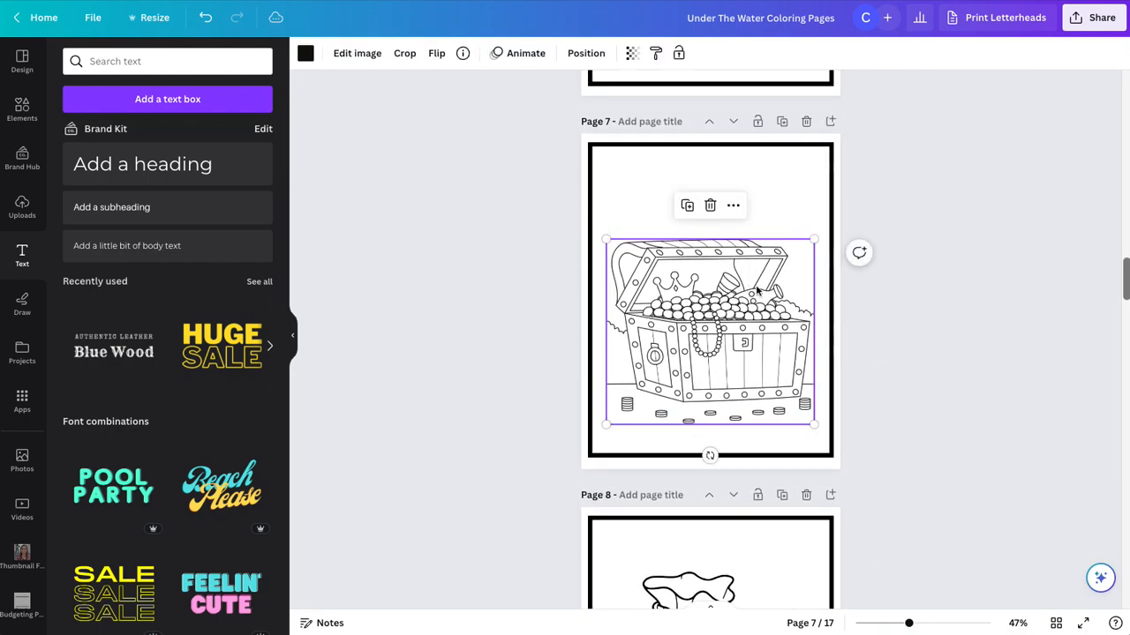
- Copy the "Saving Money" title from page 9 onto page 7 and move the treasure chest down clear of it
scroll(877, 320, "down", 5)
left_click(756, 486)
key("ctrl+c")
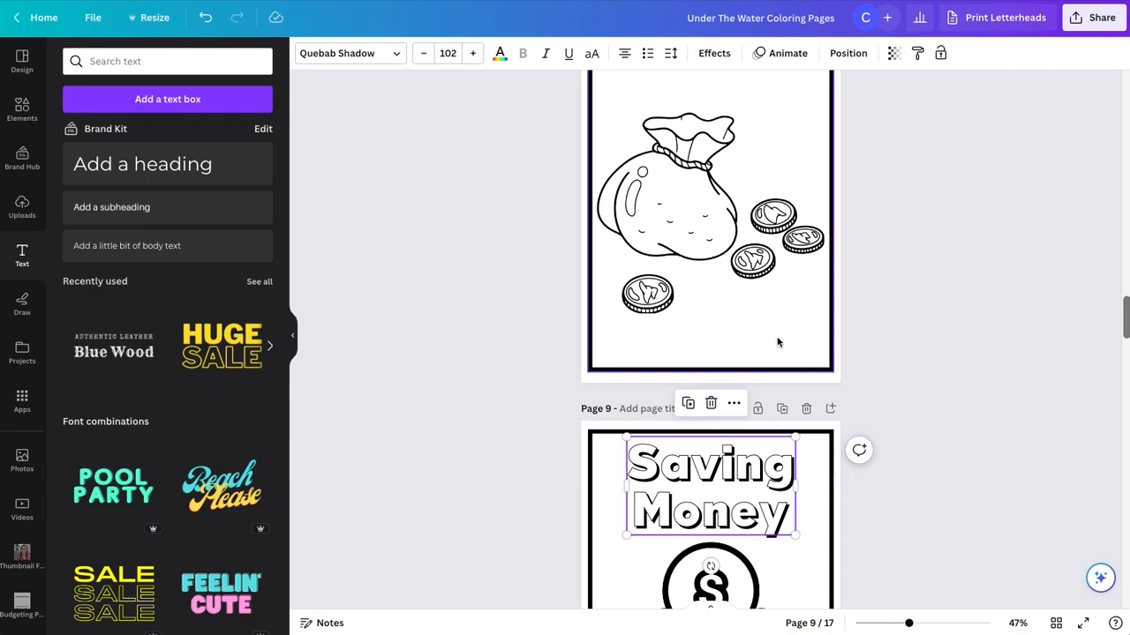
scroll(777, 371, "up", 8)
key("ctrl+v")
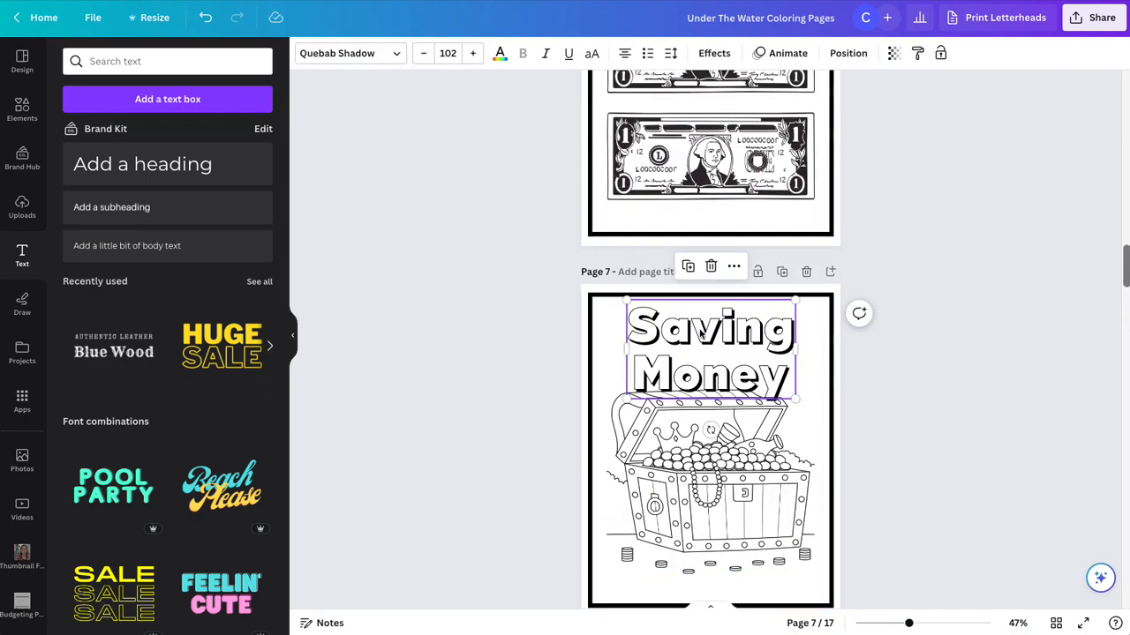
left_click_drag(722, 488, 718, 499)
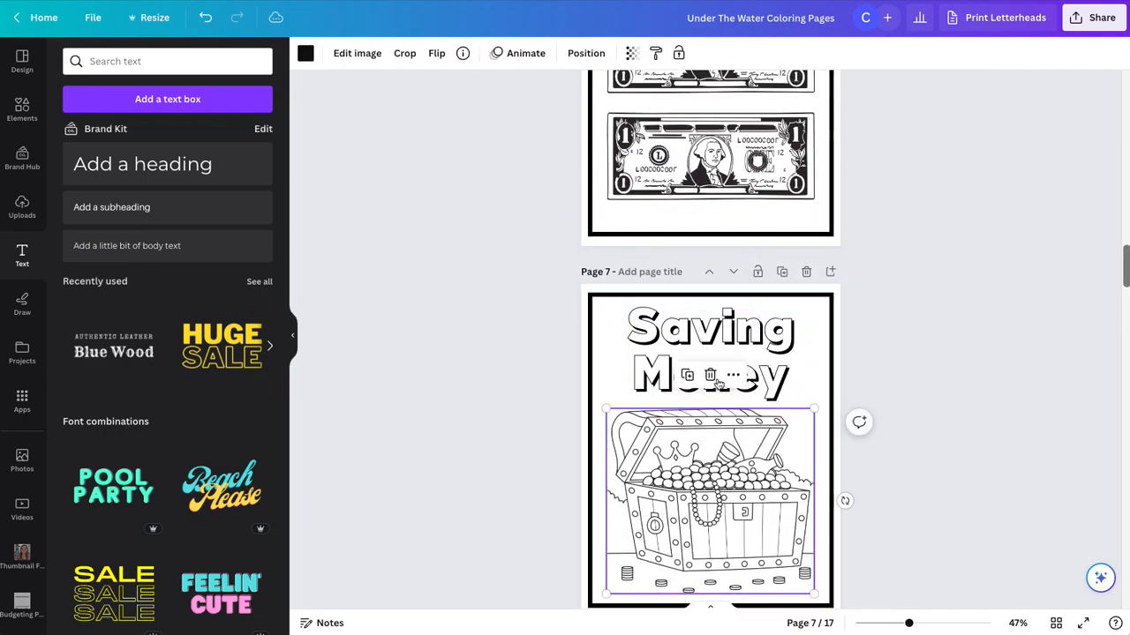
- Replace the title text above the treasure chest with "Finding Treasure"
left_click(719, 328)
double_click(719, 328)
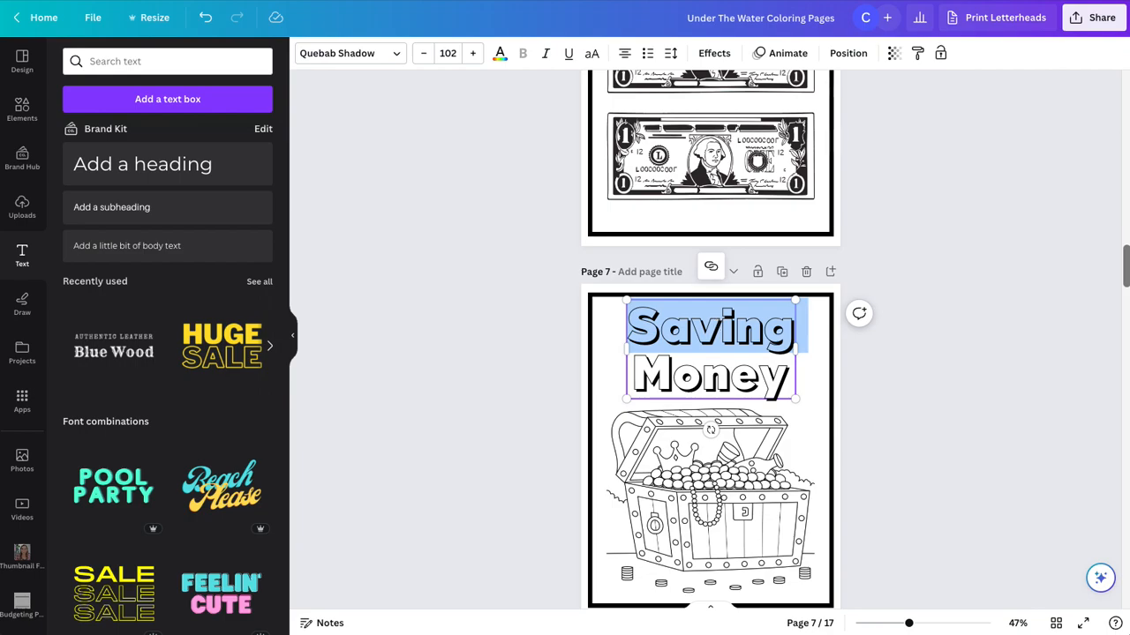
type("Finding ")
type("Treasure")
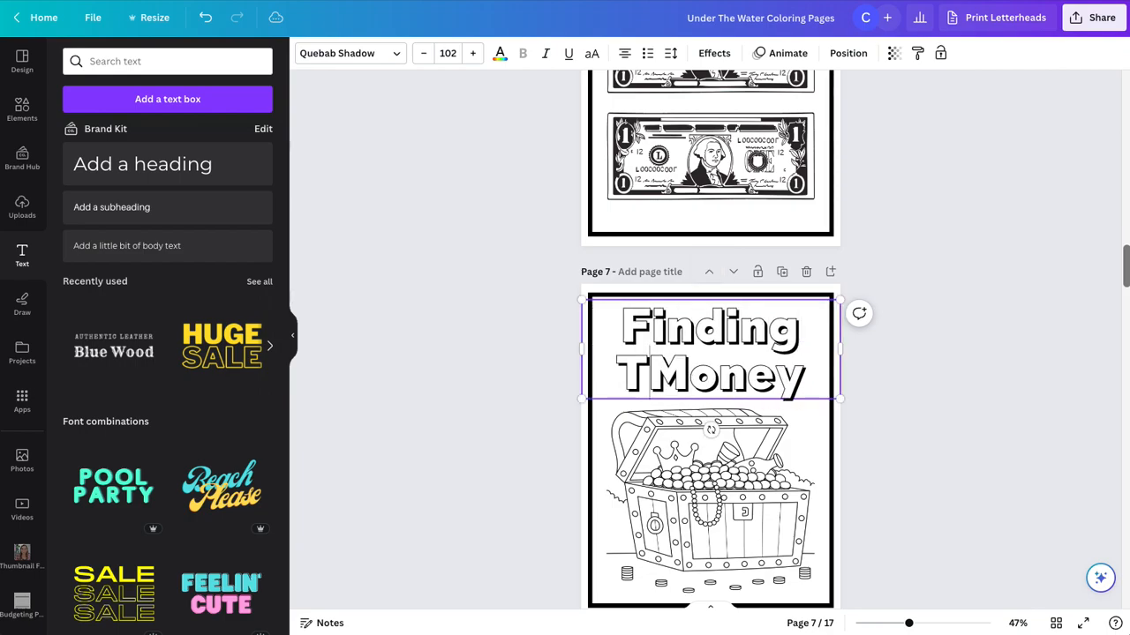
key("Delete")
key("Delete")
key("Delete")
key("Delete")
key("Delete")
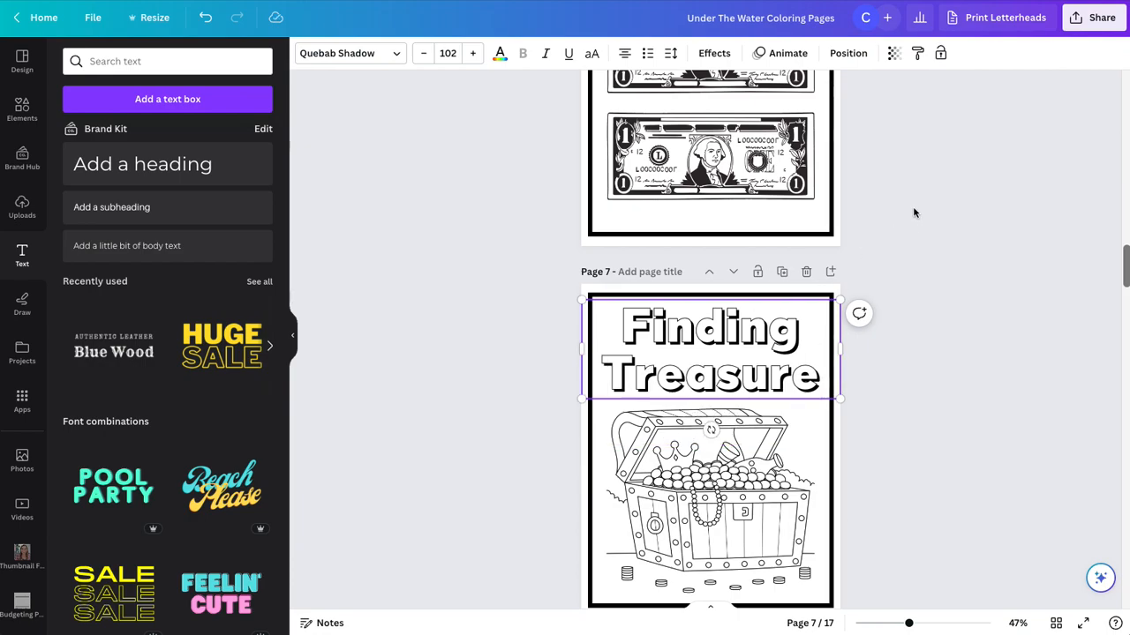
left_click(970, 274)
scroll(971, 273, "down", 3)
left_click(770, 377)
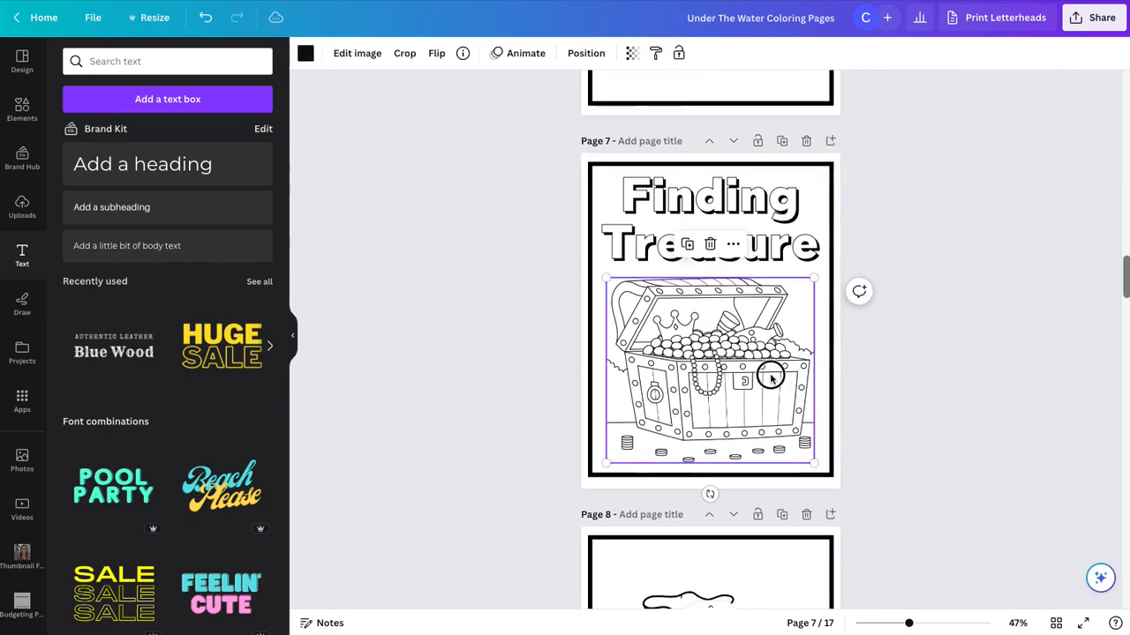
left_click(968, 325)
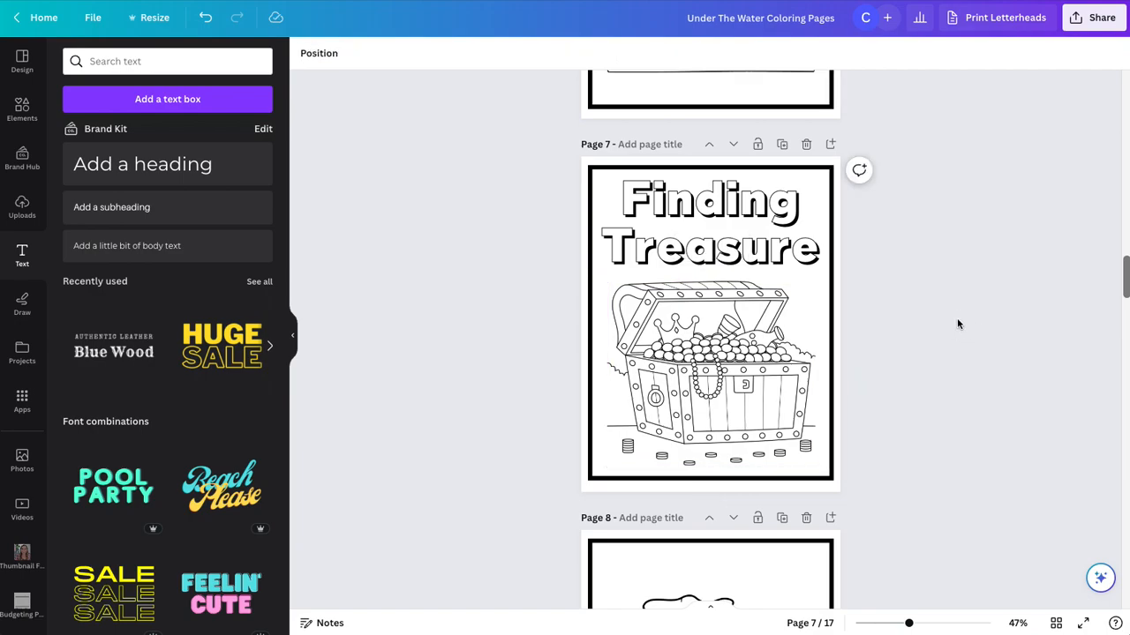
- Move the money bag page ahead of the "Finding Treasure" page and shift its bag drawing down
scroll(958, 322, "down", 5)
left_click(709, 290)
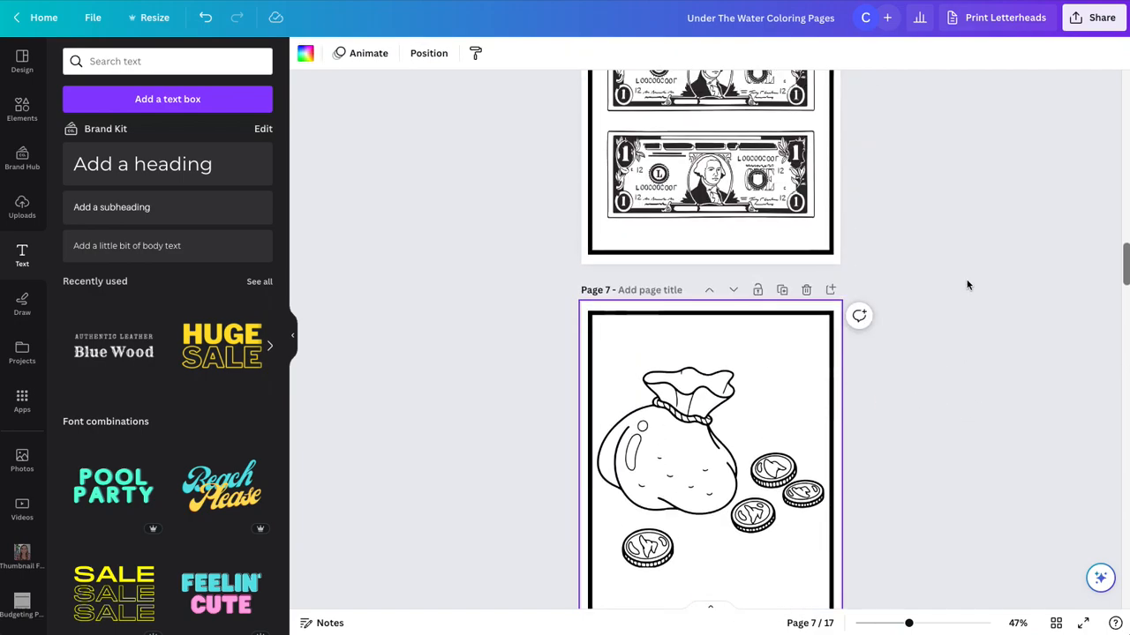
scroll(965, 282, "down", 6)
left_click_drag(706, 155, 706, 184)
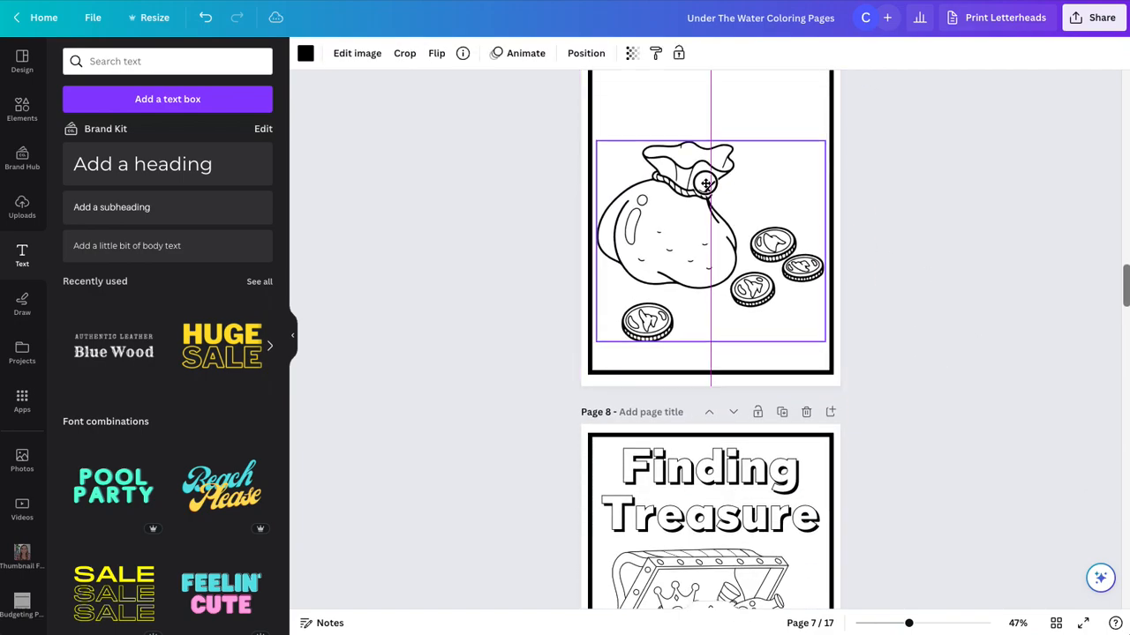
- Copy the "Finding Treasure" title onto the money bag page and move the bag drawing down below it
scroll(872, 197, "up", 1)
left_click(768, 530)
scroll(729, 303, "up", 2)
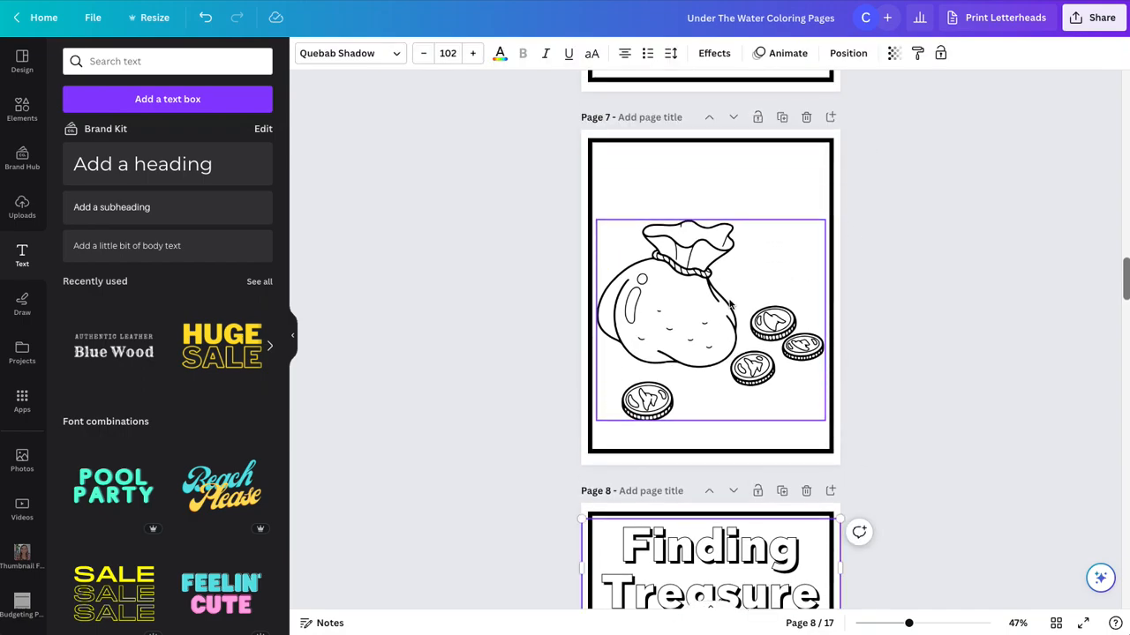
scroll(729, 304, "up", 1)
left_click(708, 255)
key("ctrl+v")
left_click_drag(724, 383, 727, 408)
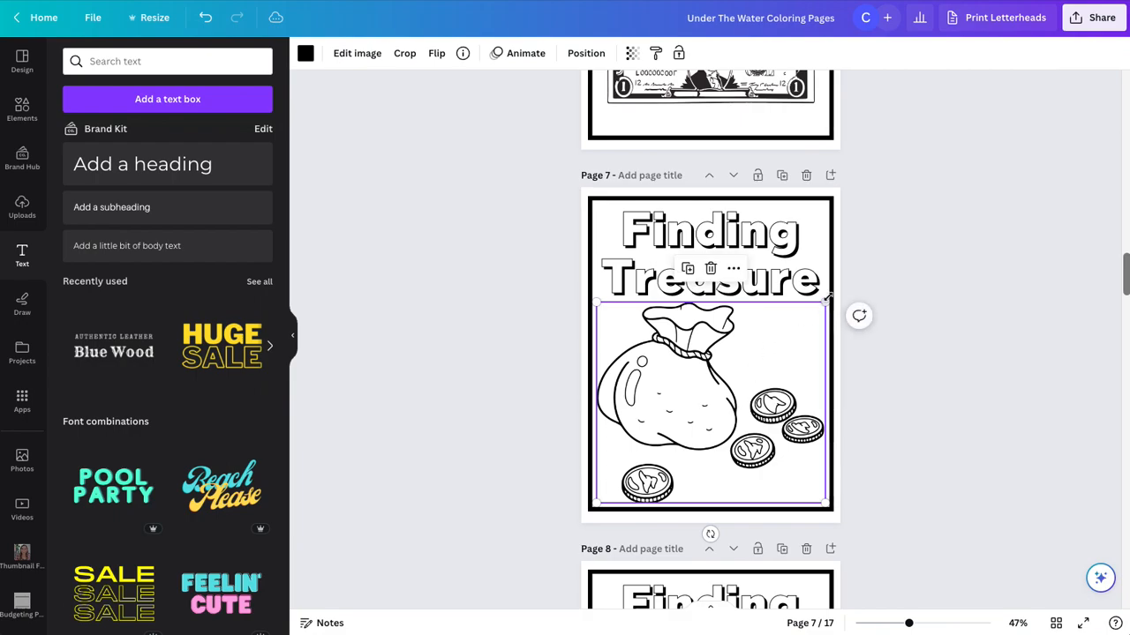
- Change the title on the money bag page to "Counting Money"
double_click(712, 234)
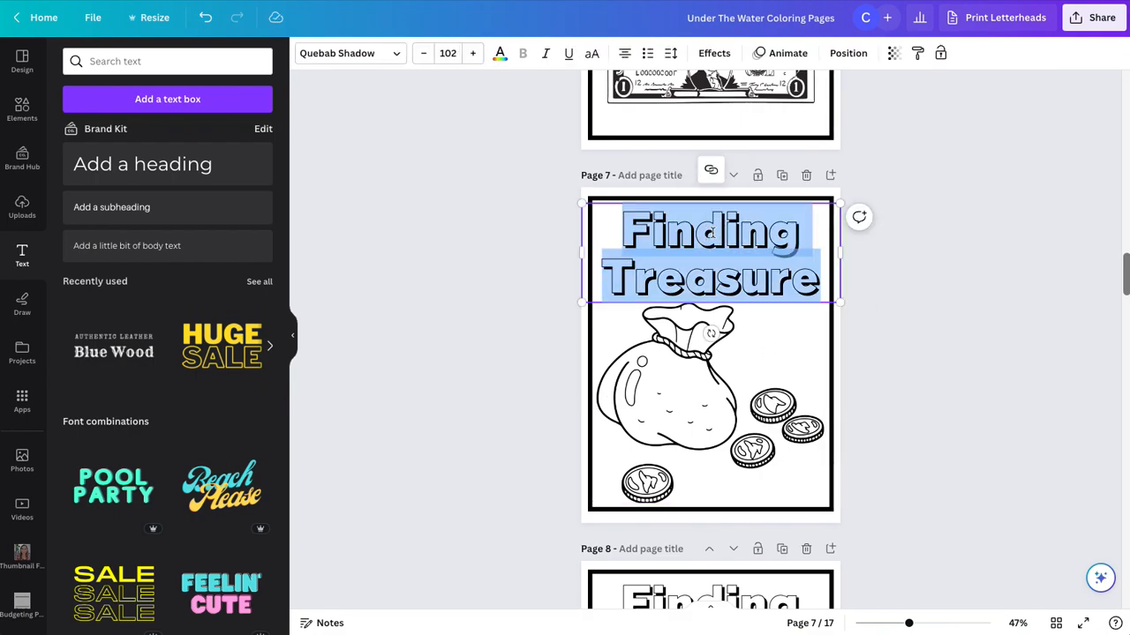
type("Coutni")
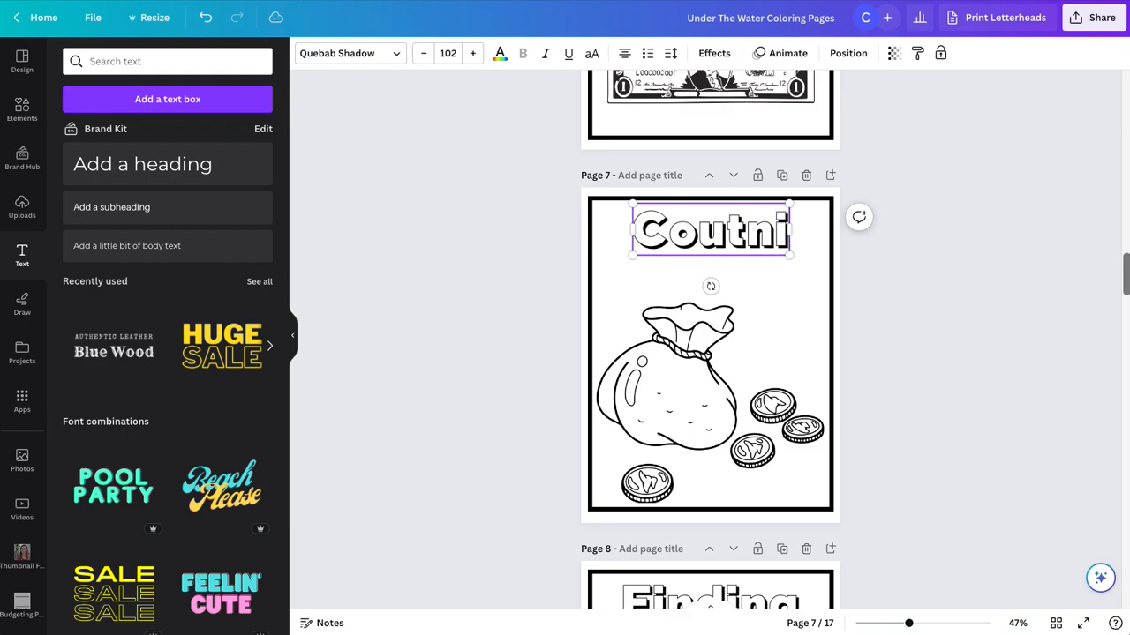
key("BackSpace")
key("BackSpace")
type("ing")
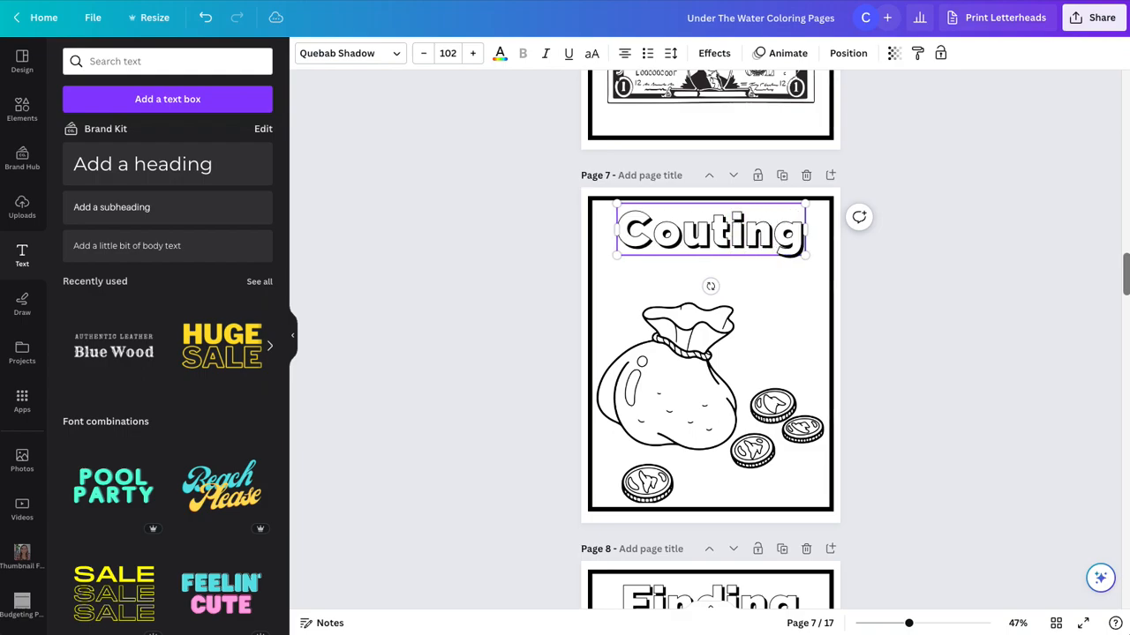
type(" Money")
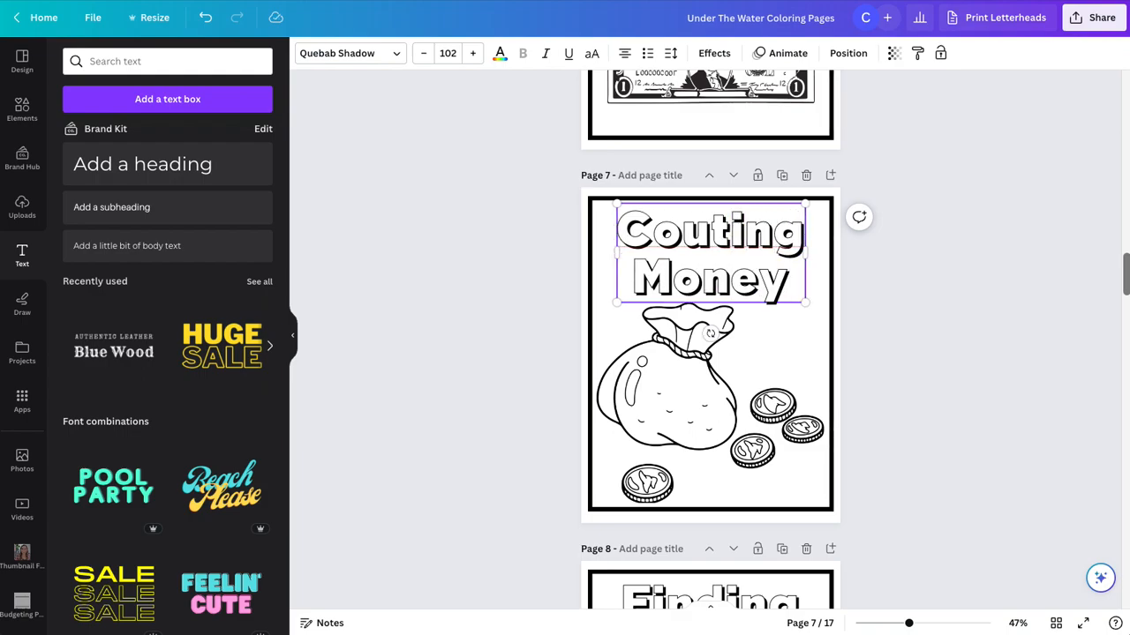
left_click(928, 330)
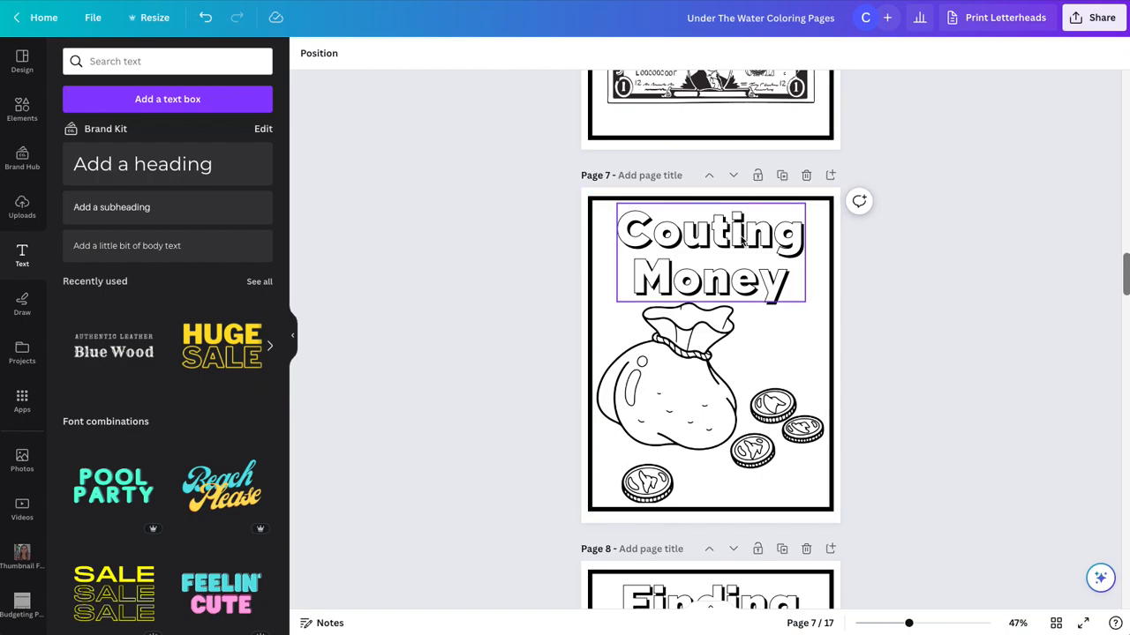
double_click(711, 232)
type("n")
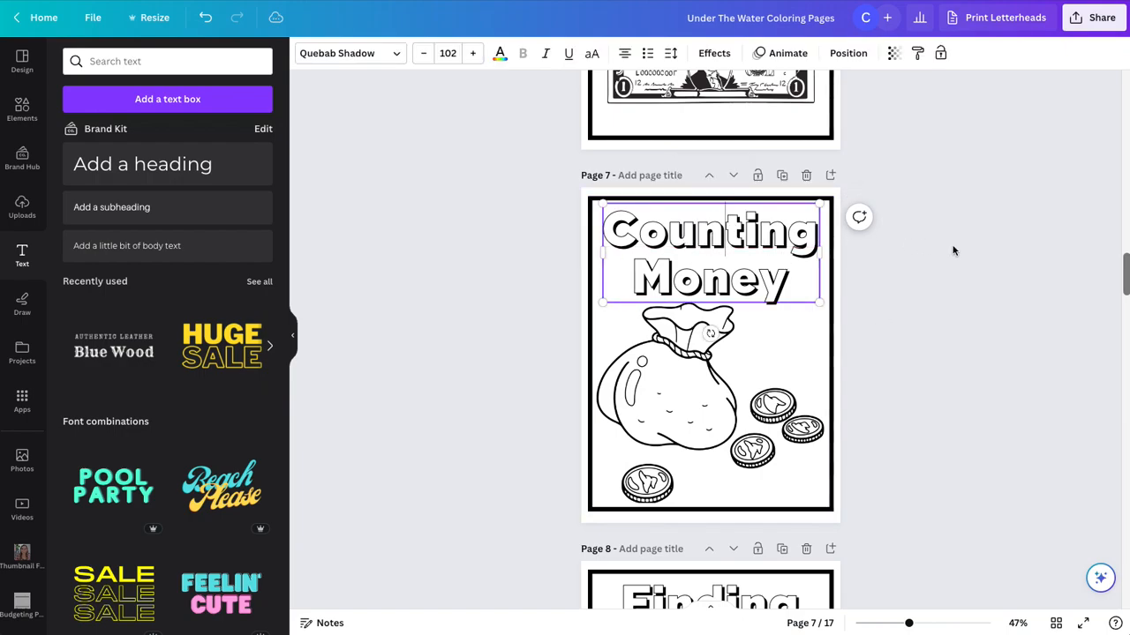
left_click(991, 257)
- Shrink the money bag drawing slightly and re-center it under the title
left_click(709, 361)
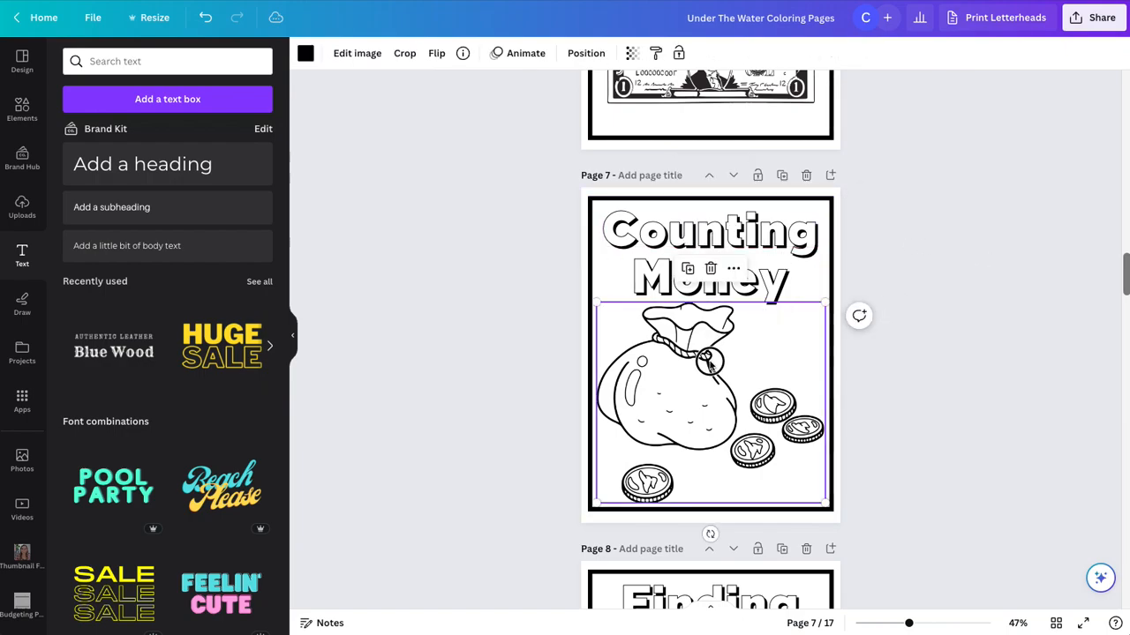
left_click_drag(825, 303, 823, 309)
left_click_drag(736, 349, 740, 351)
- Change the title on the money bag page to "Finding Money"
double_click(730, 240)
key("BackSpace")
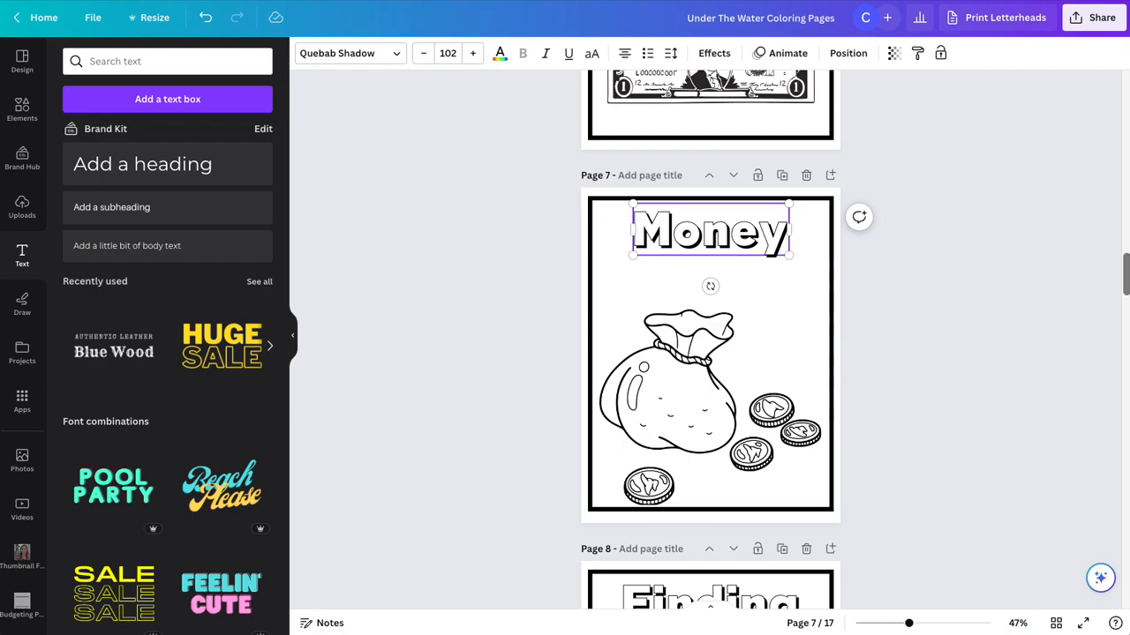
key("Return")
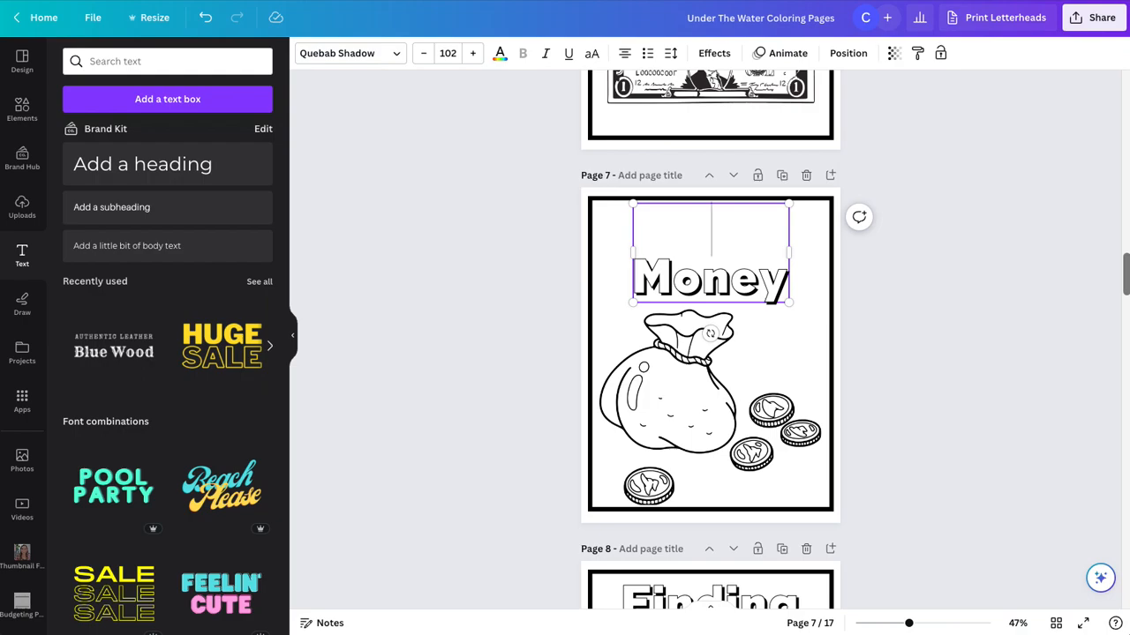
type("Findi")
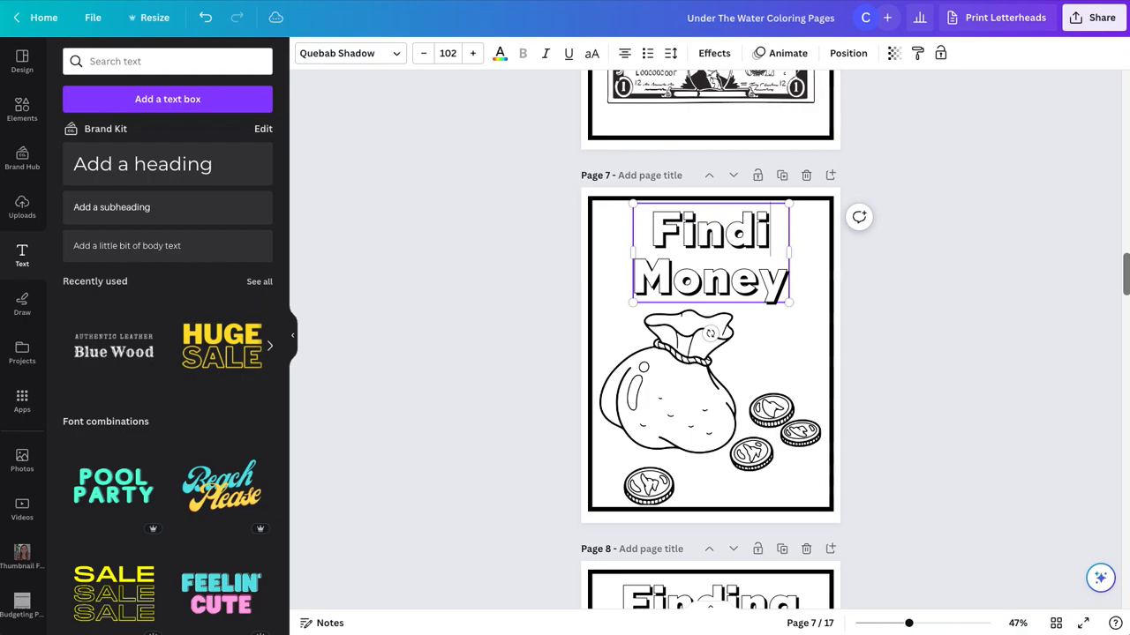
type("ng")
left_click(1000, 329)
- Replace the first word of the money bag page's title so it reads "Keeping Money"
scroll(1012, 326, "down", 3)
left_click(755, 226)
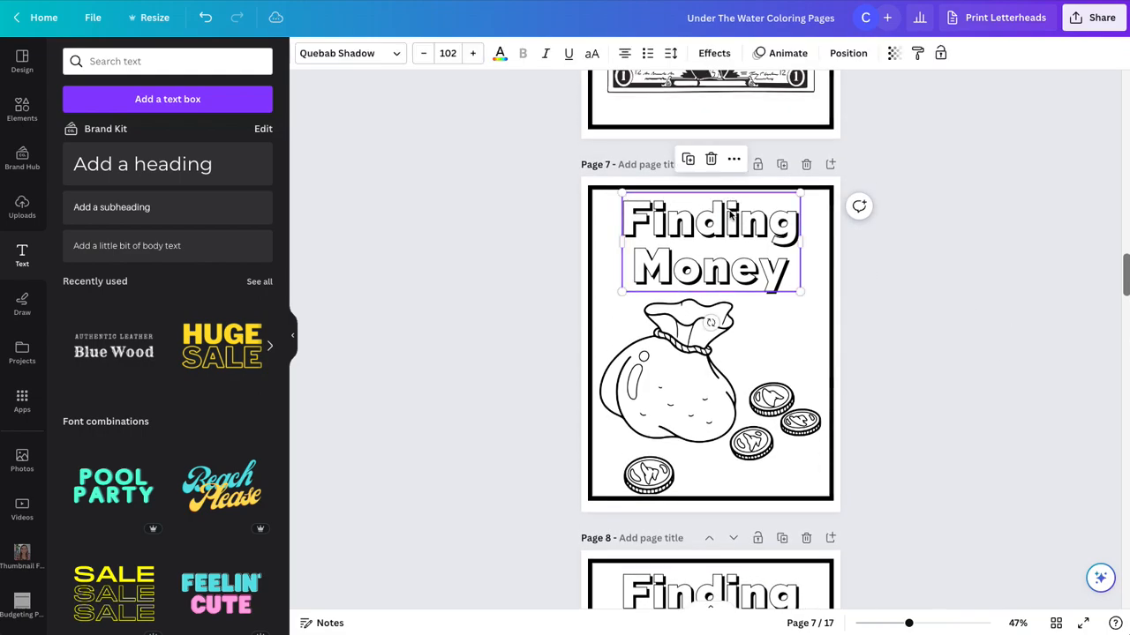
double_click(729, 209)
key("BackSpace")
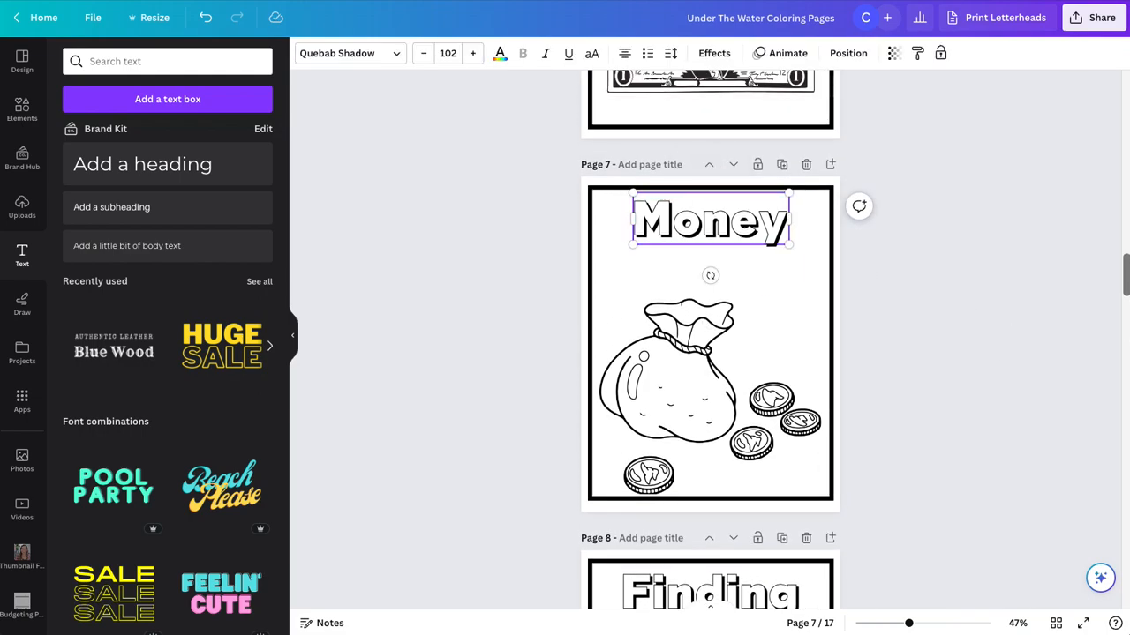
key("Return")
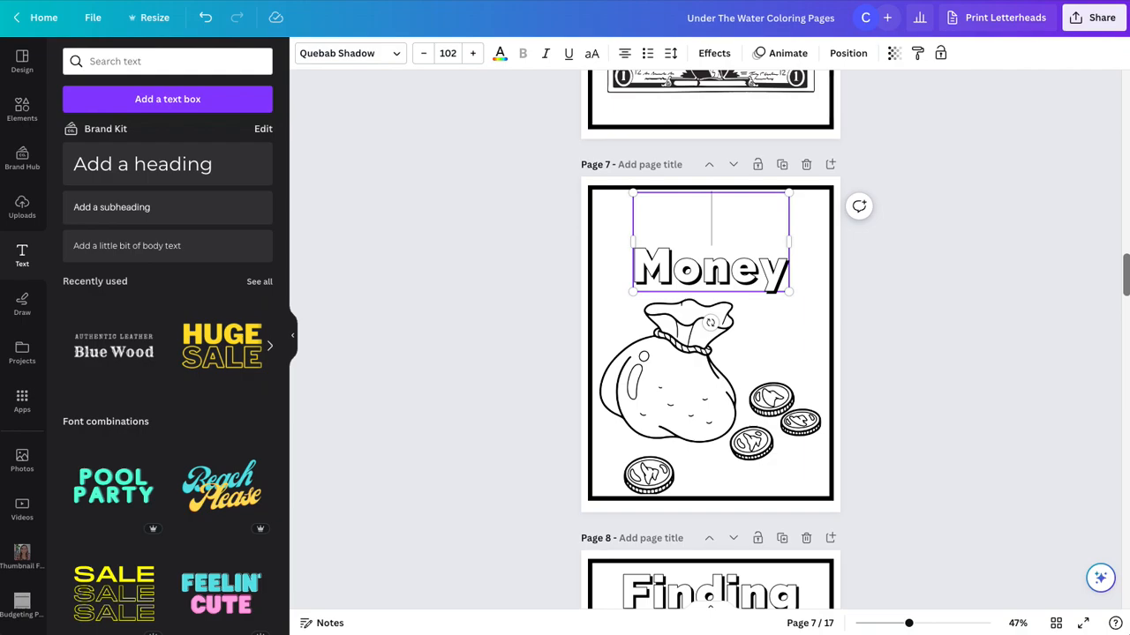
type("Keeping")
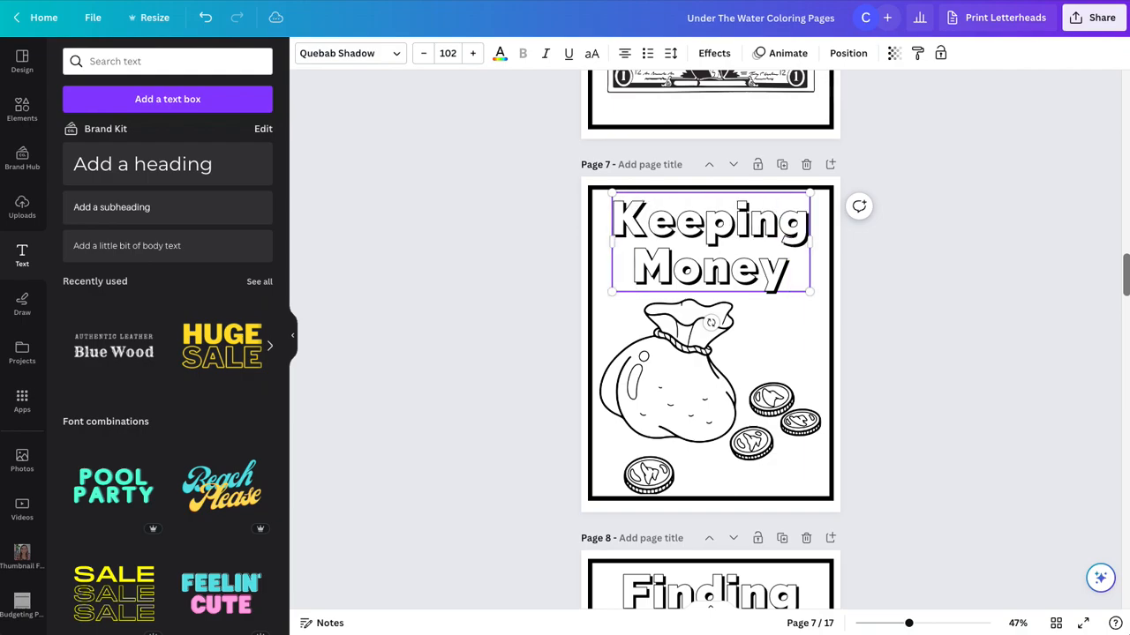
left_click(939, 313)
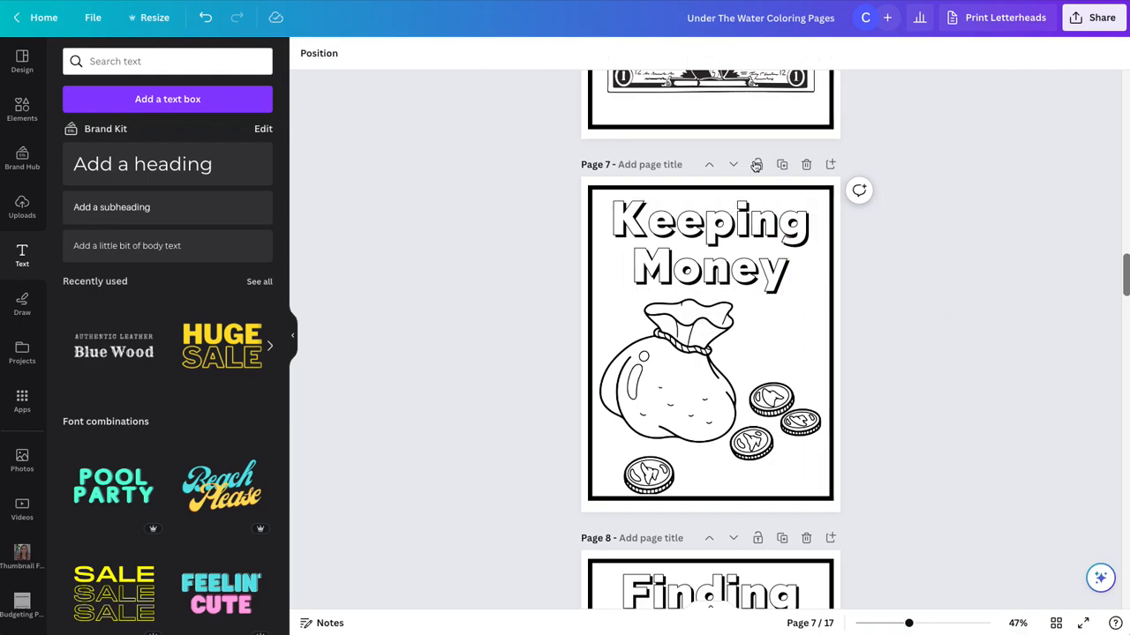
- Review the pages from "Finding Treasure" through the coin jar page to see which still lack a title
scroll(913, 302, "down", 5)
scroll(913, 303, "down", 8)
scroll(913, 304, "down", 4)
scroll(912, 304, "up", 12)
scroll(912, 303, "up", 1)
scroll(913, 304, "down", 2)
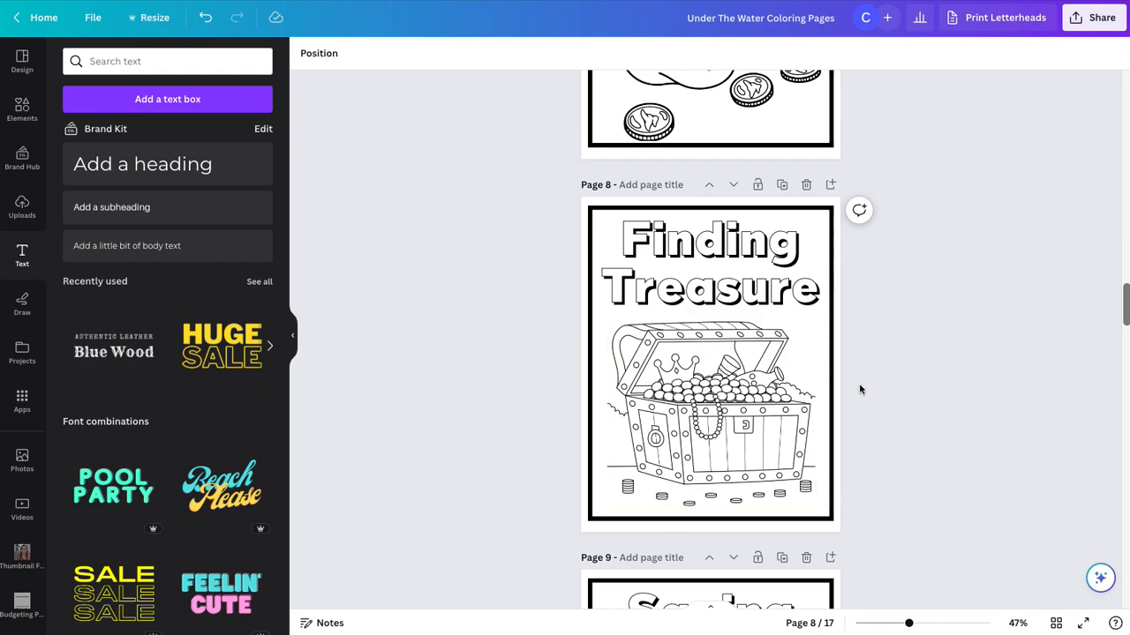
scroll(850, 402, "down", 8)
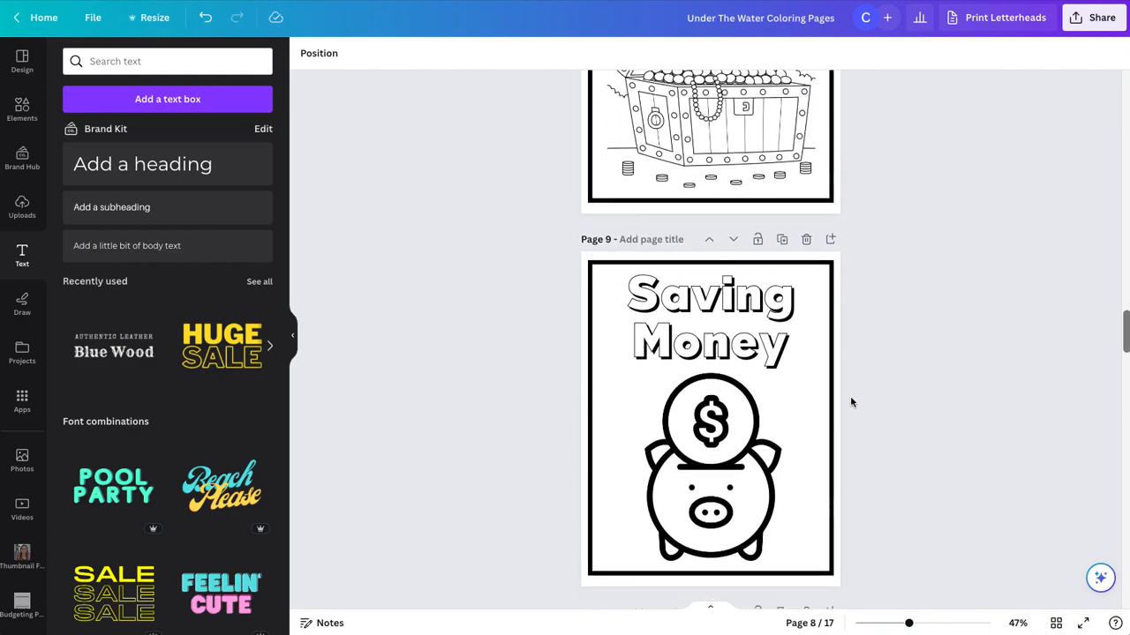
scroll(851, 403, "down", 8)
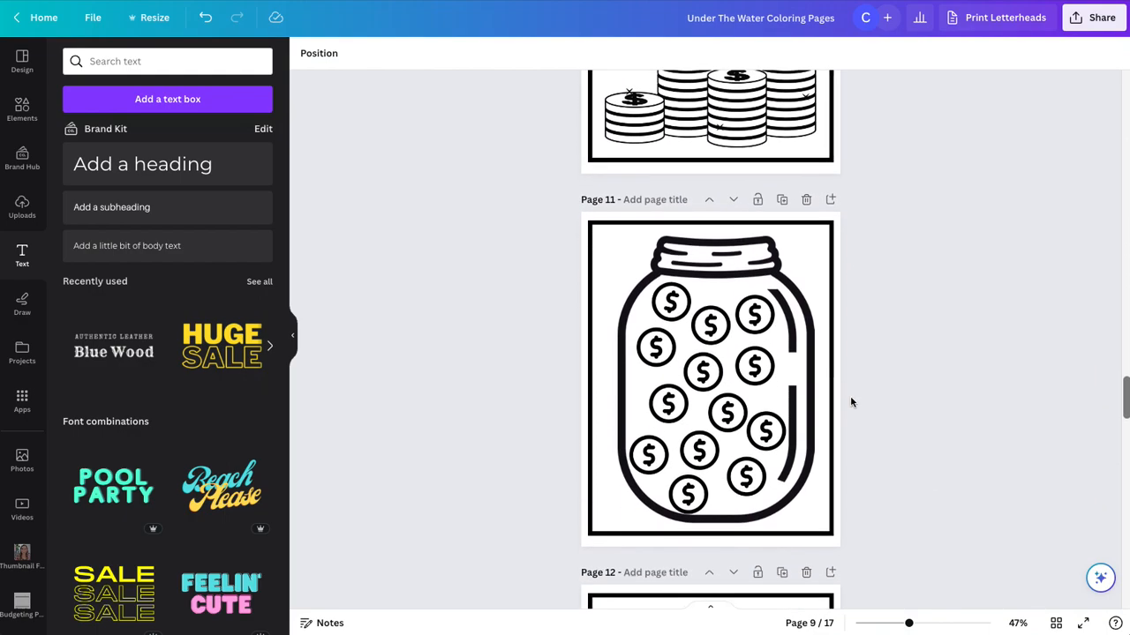
scroll(850, 402, "up", 3)
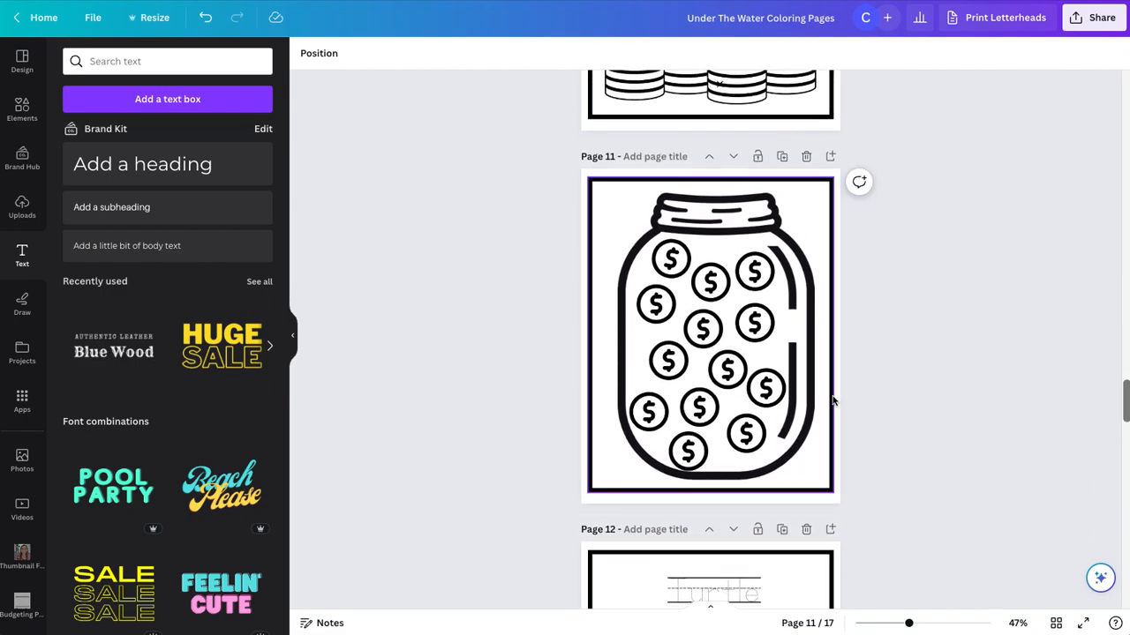
scroll(832, 399, "up", 4)
scroll(832, 399, "up", 8)
scroll(832, 399, "down", 4)
scroll(833, 401, "down", 6)
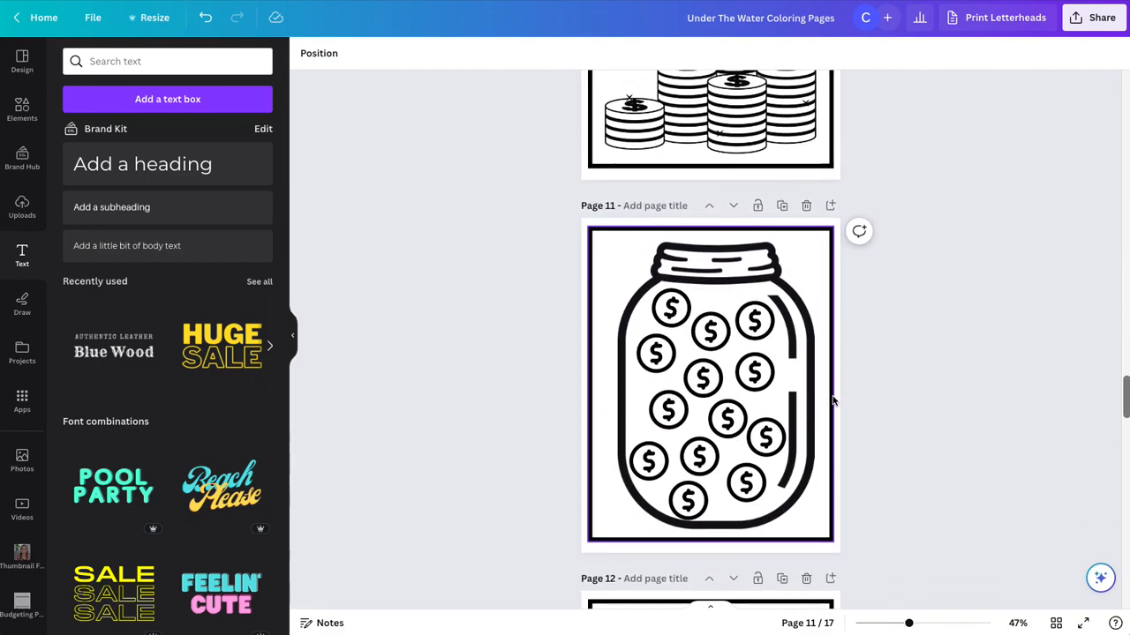
- Shrink the coin jar drawing together with its coins on page 11 and center it in the lower part of the page
left_click(817, 516)
left_click_drag(927, 500, 664, 297)
left_click_drag(739, 325, 713, 324)
left_click_drag(784, 294, 725, 343)
left_click(929, 334)
- Copy the "Stacking Coins" title from page 10 onto the coin jar page
scroll(900, 333, "up", 5)
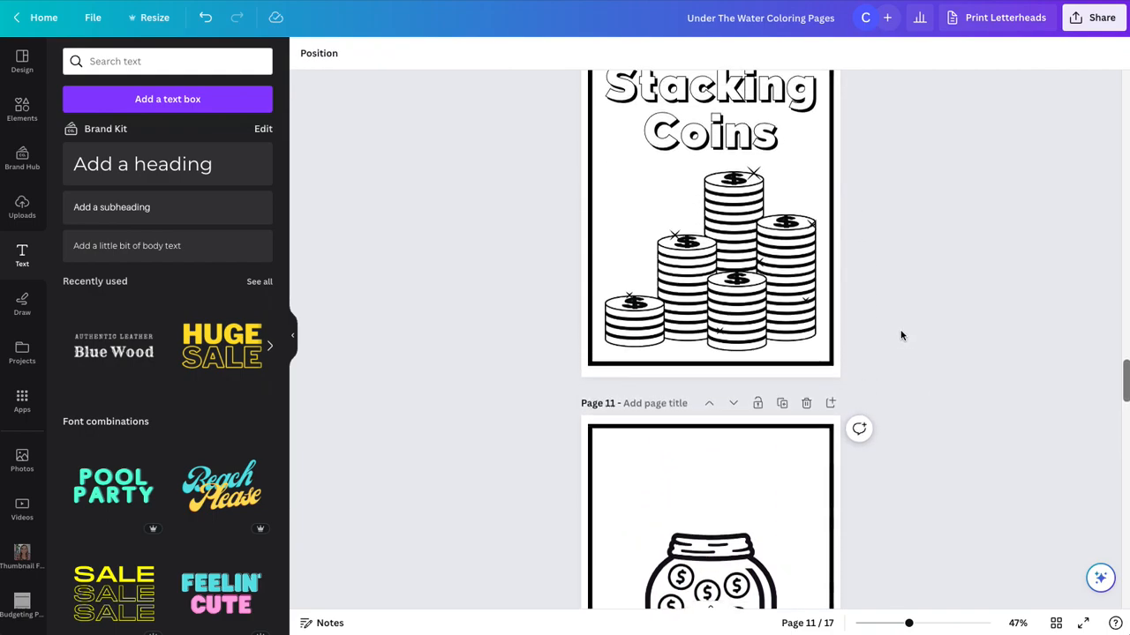
left_click(737, 252)
key("ctrl+c")
scroll(735, 253, "down", 4)
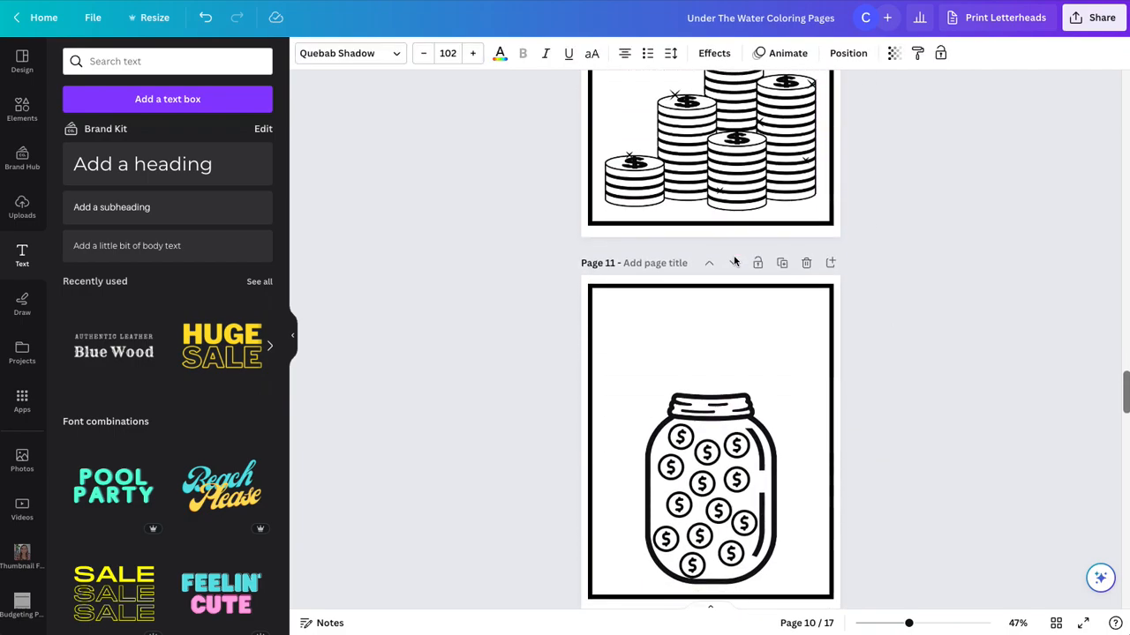
key("ctrl+v")
- Change the coin jar page's title to "Counting Coins"
double_click(687, 283)
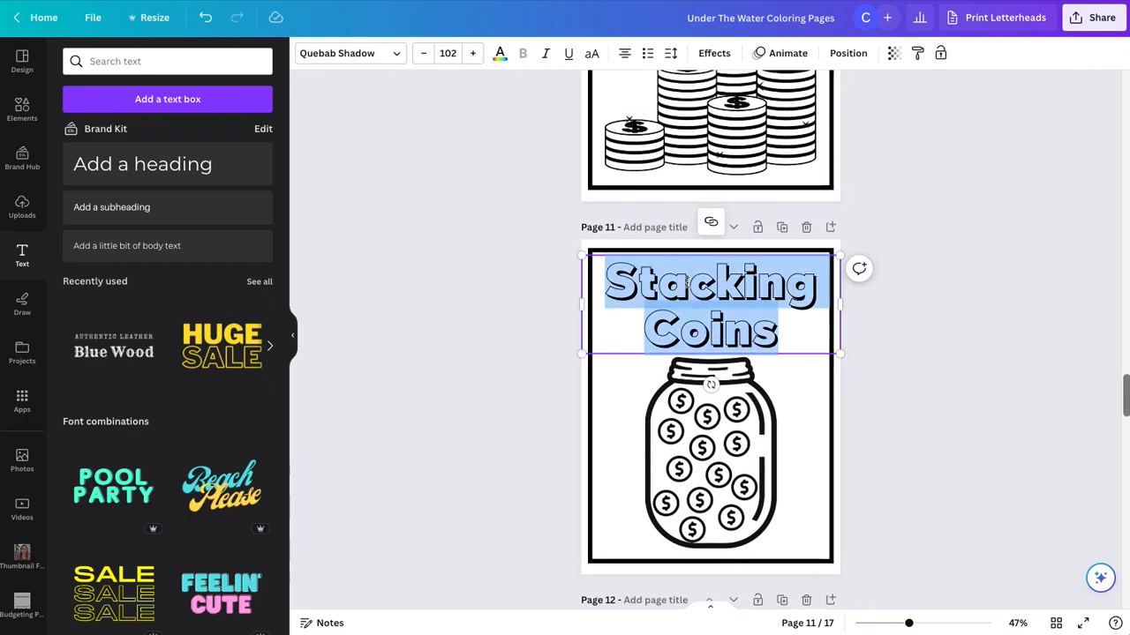
double_click(690, 281)
type("Cou")
key("BackSpace")
type("o")
key("BackSpace")
key("BackSpace")
type("out")
key("BackSpace")
type("nting")
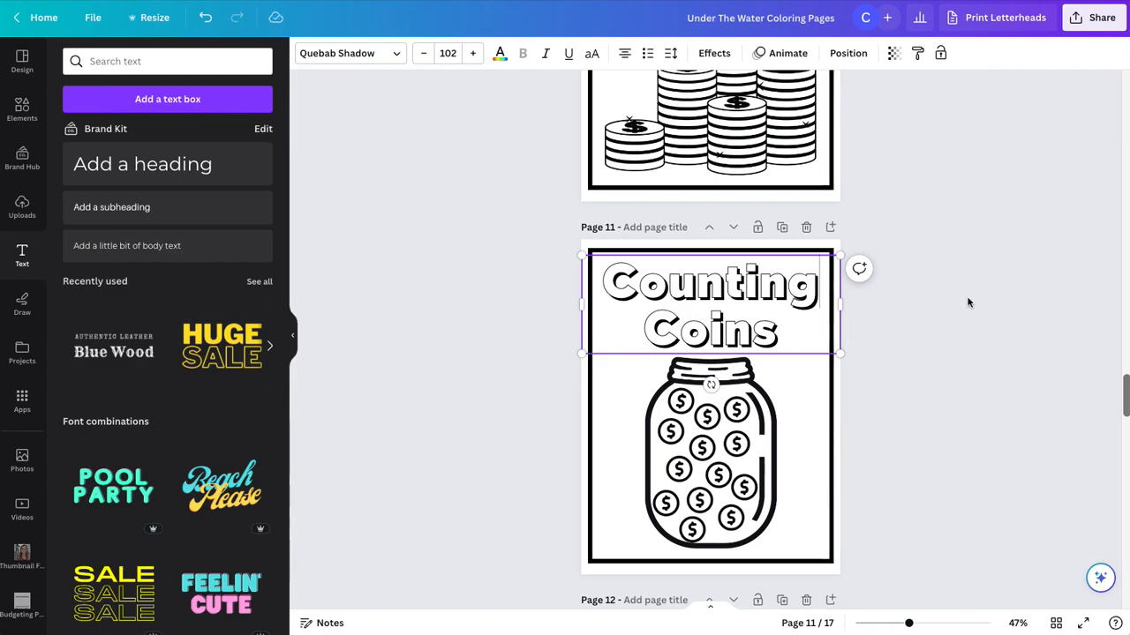
left_click(967, 303)
- Group the jar with all its coins, leaving out the page border, and nudge the group slightly down below the title
left_click(810, 549)
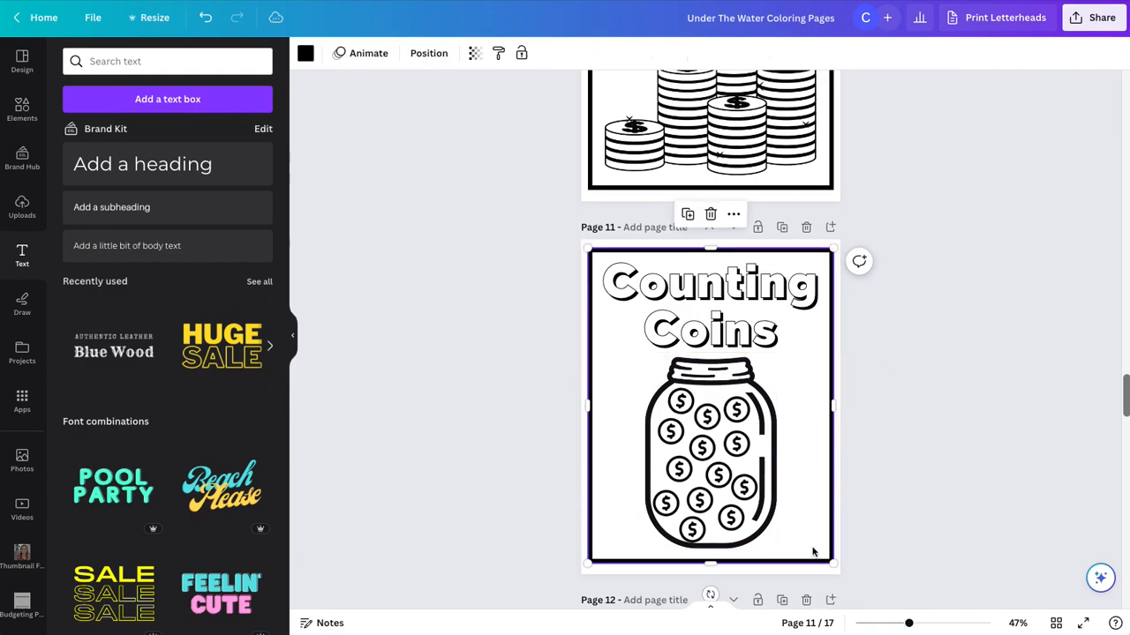
left_click_drag(822, 553, 632, 349)
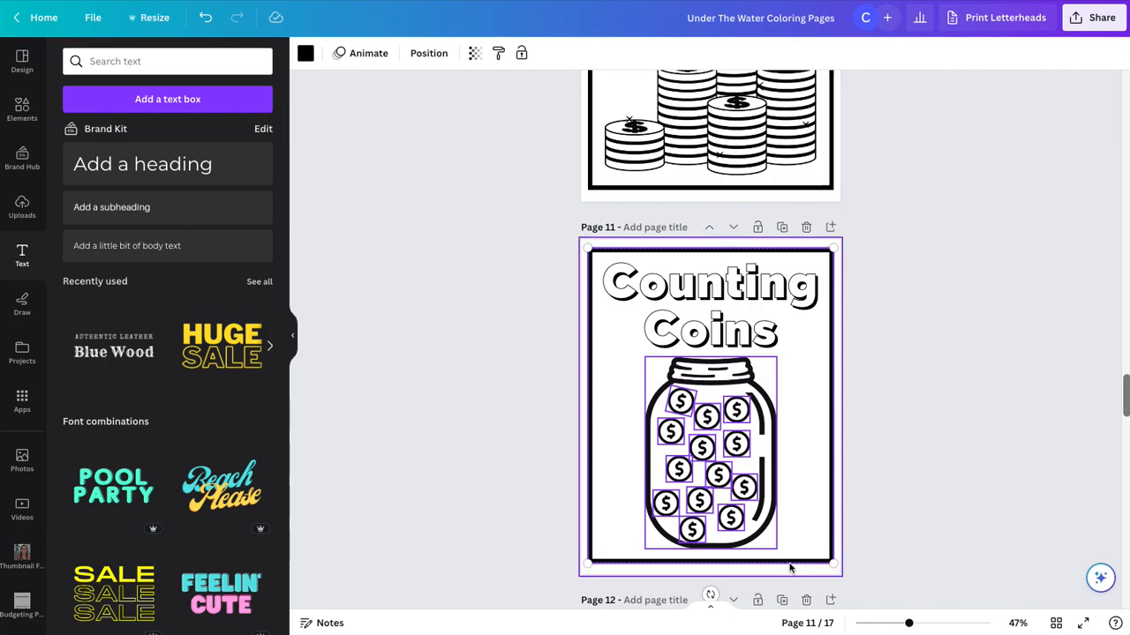
left_click(790, 567)
left_click(719, 477)
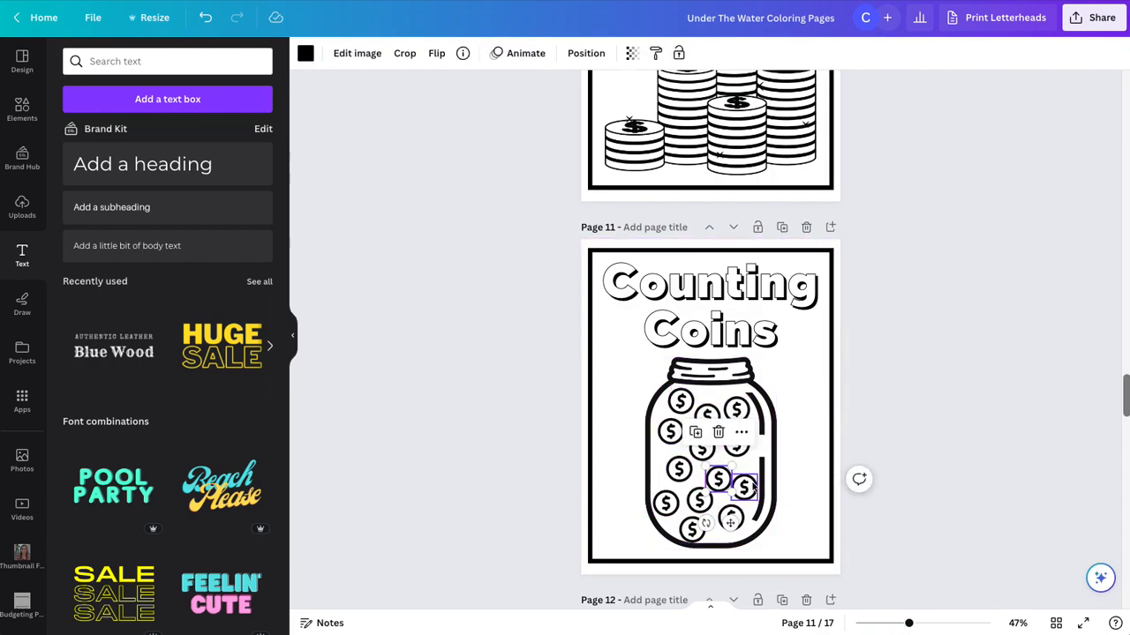
left_click(880, 555)
left_click_drag(880, 555, 636, 351)
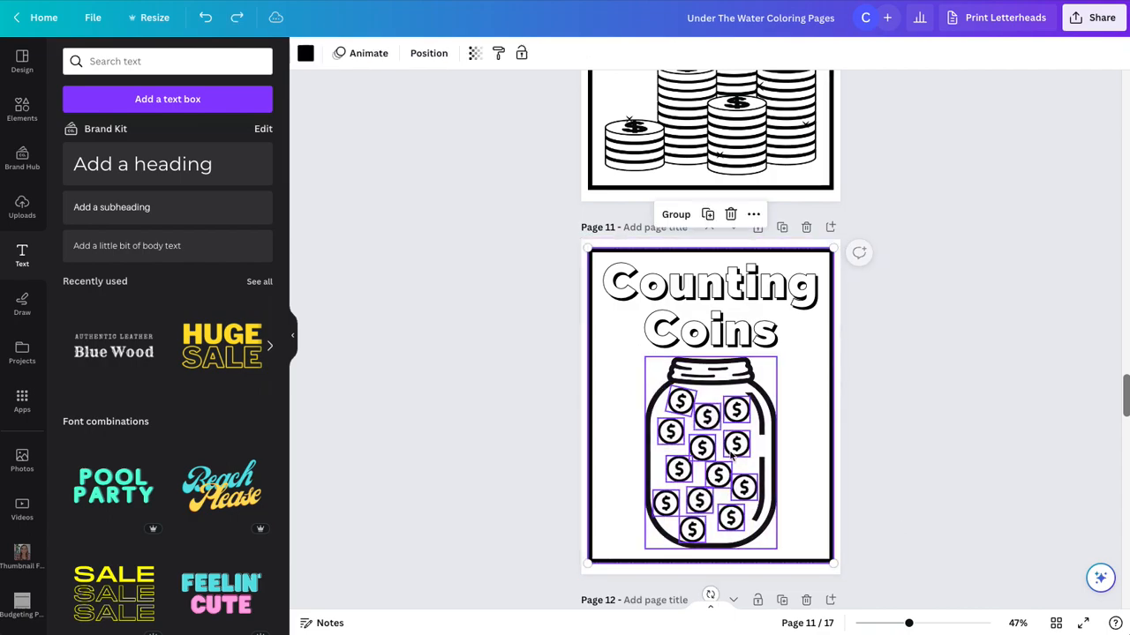
left_click(826, 560, "shift")
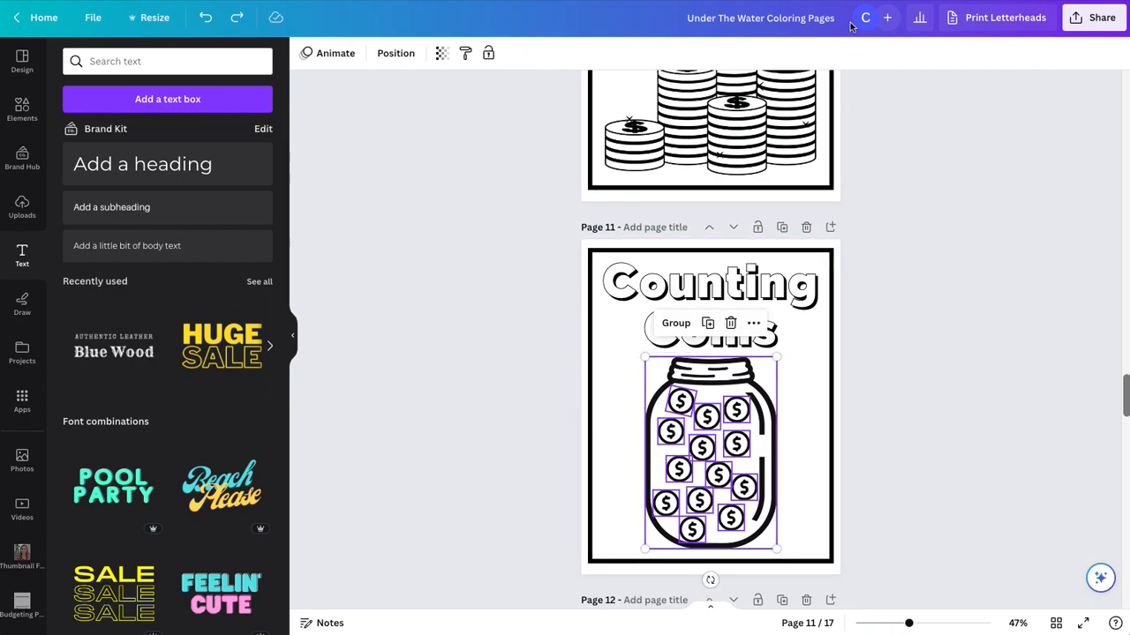
left_click(675, 323)
left_click_drag(711, 370, 715, 376)
left_click(957, 350)
- Review the whole coloring book from the "Money FUN" cover through the "Counting Coins" page and the leftover turtle page
scroll(951, 354, "down", 3)
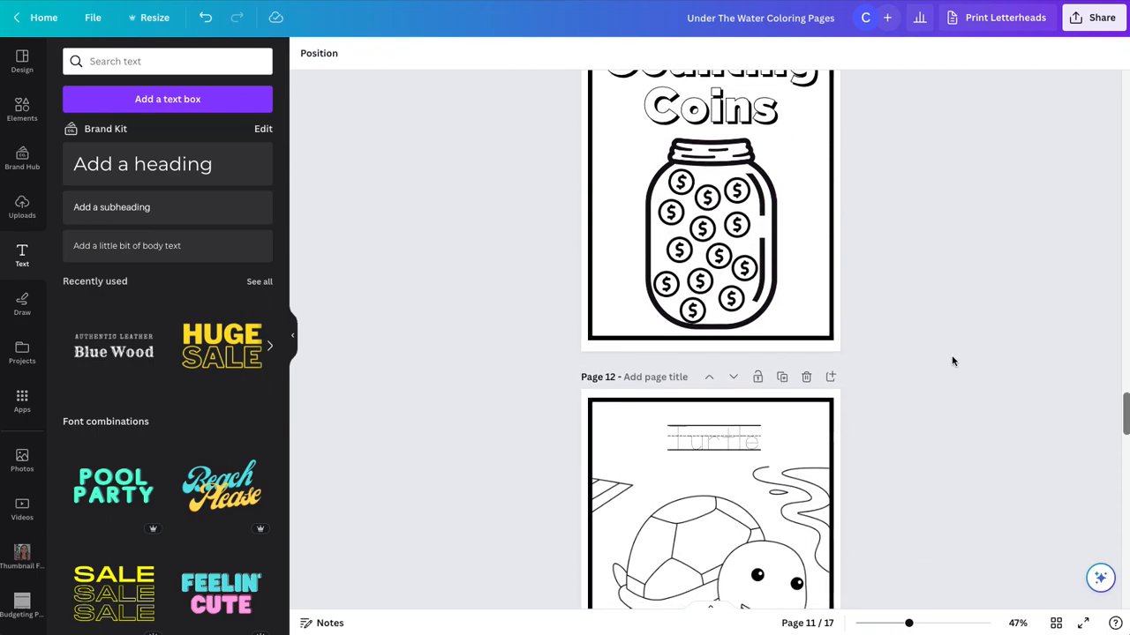
scroll(852, 180, "up", 2)
scroll(853, 180, "down", 3)
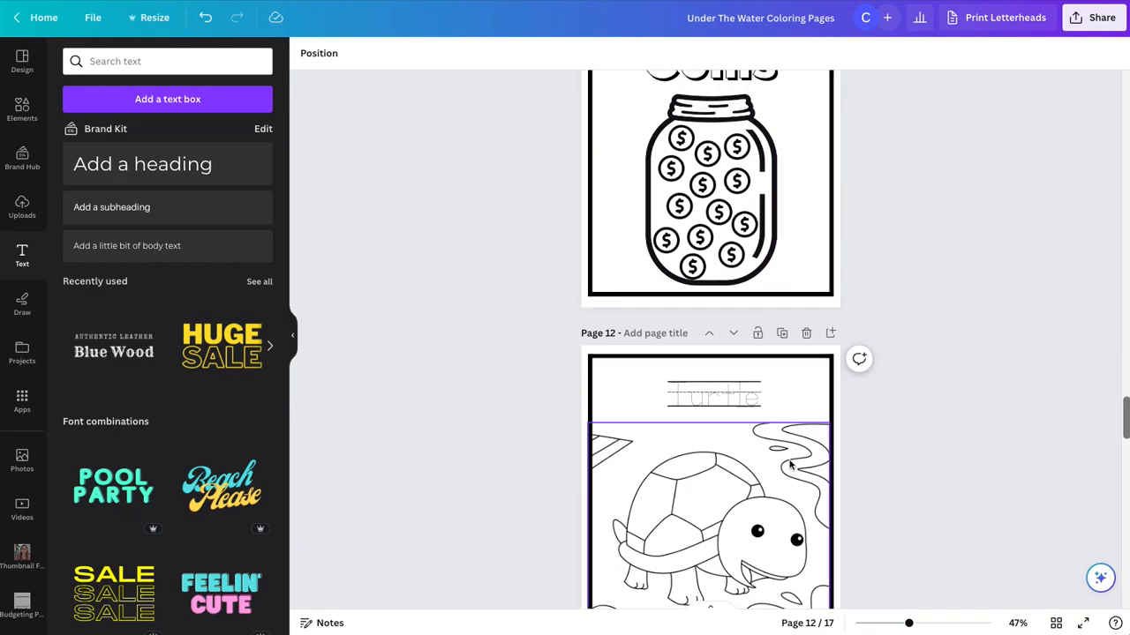
scroll(718, 239, "up", 1)
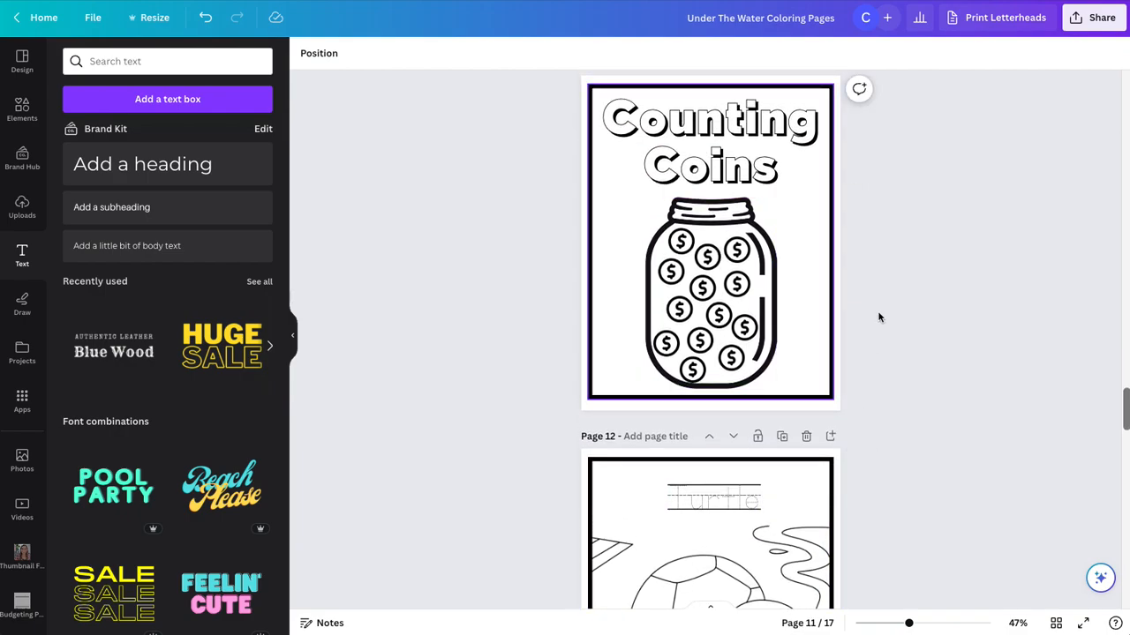
scroll(905, 333, "down", 6)
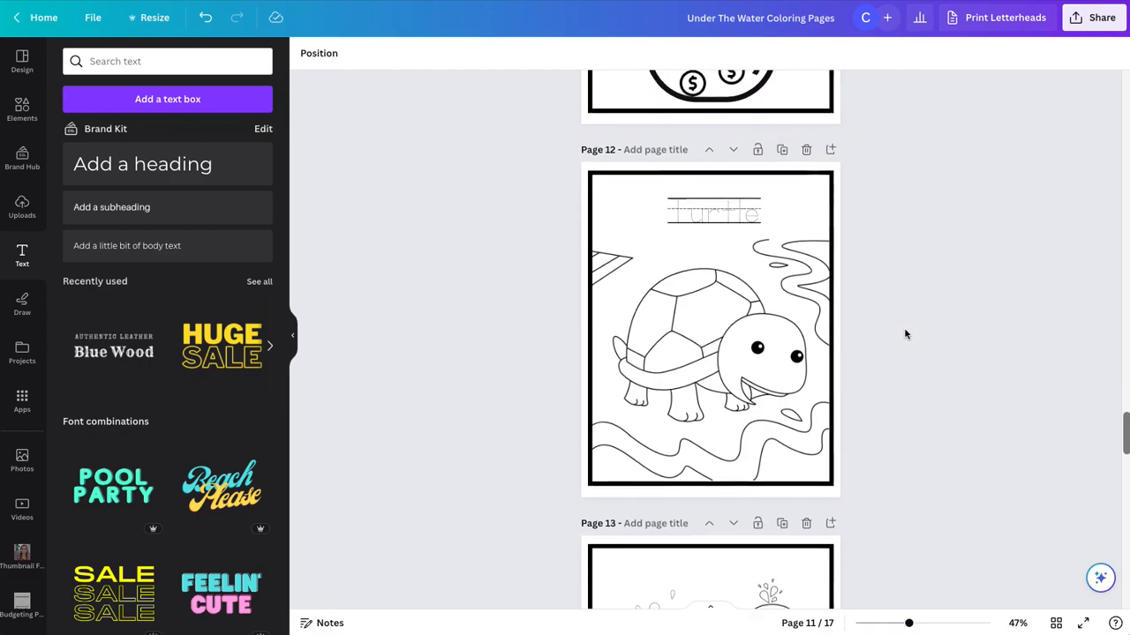
scroll(905, 334, "up", 9)
scroll(905, 334, "up", 20)
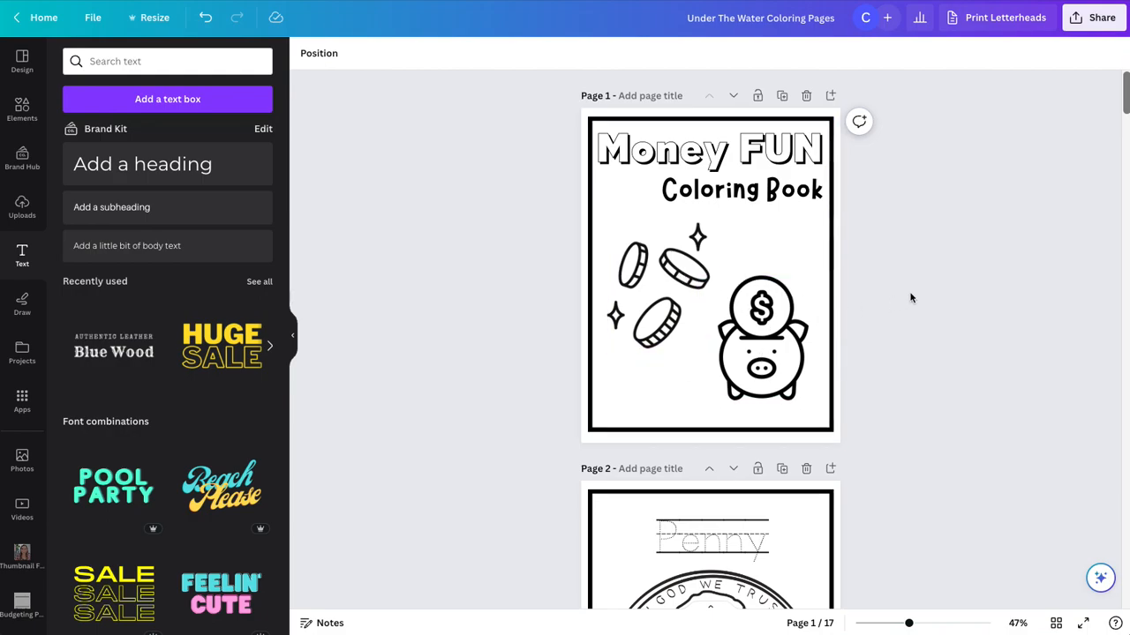
scroll(924, 303, "down", 7)
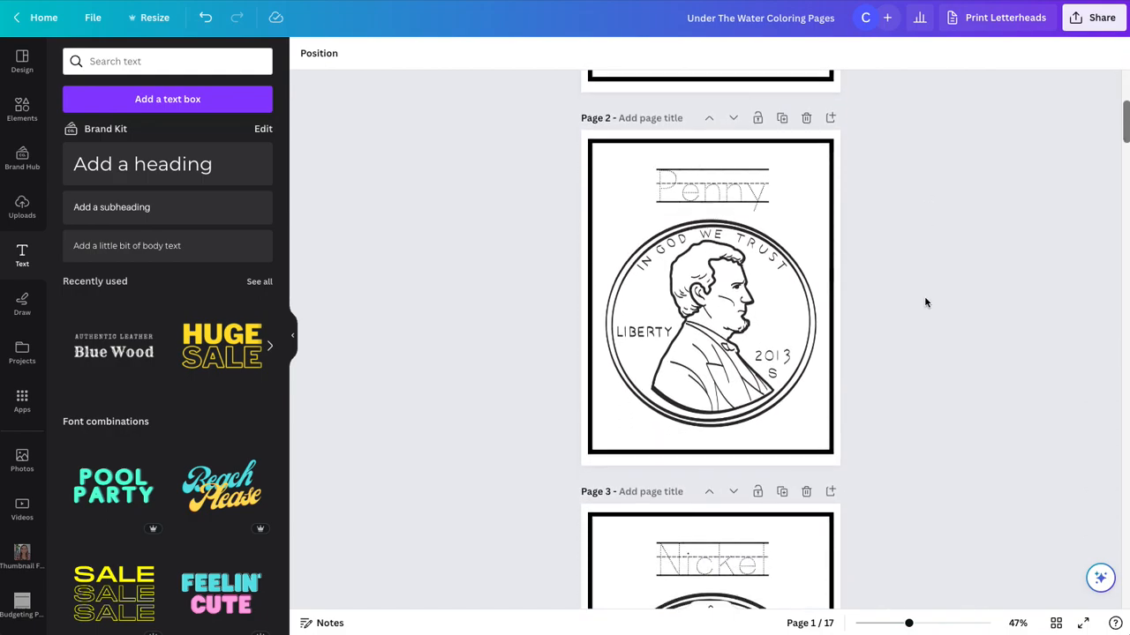
scroll(925, 302, "down", 10)
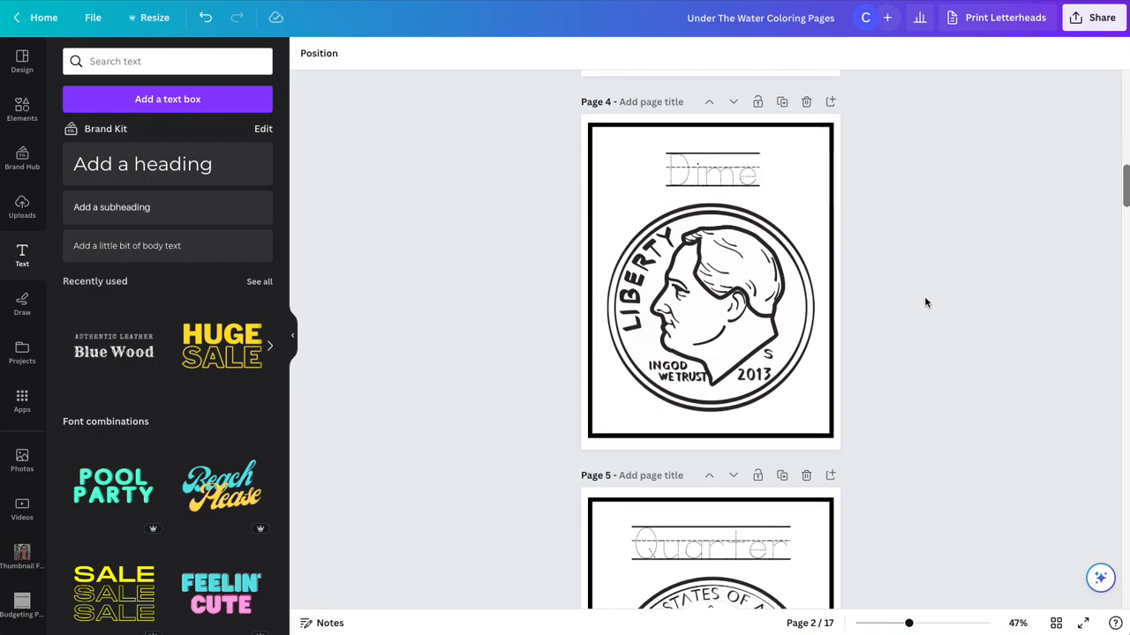
scroll(925, 303, "down", 10)
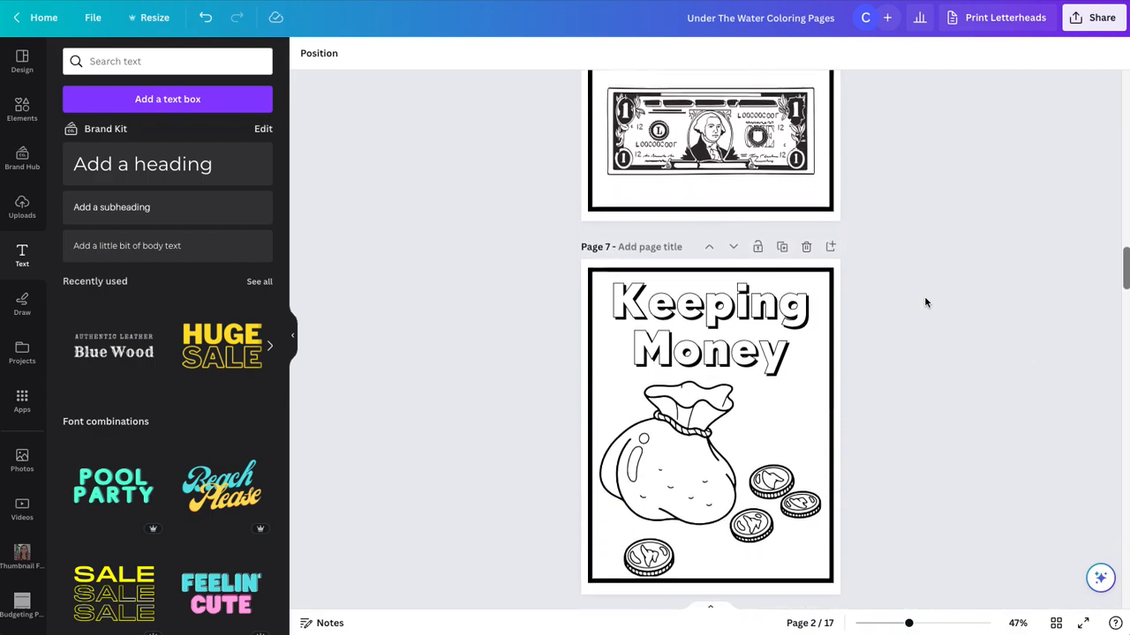
scroll(924, 302, "down", 10)
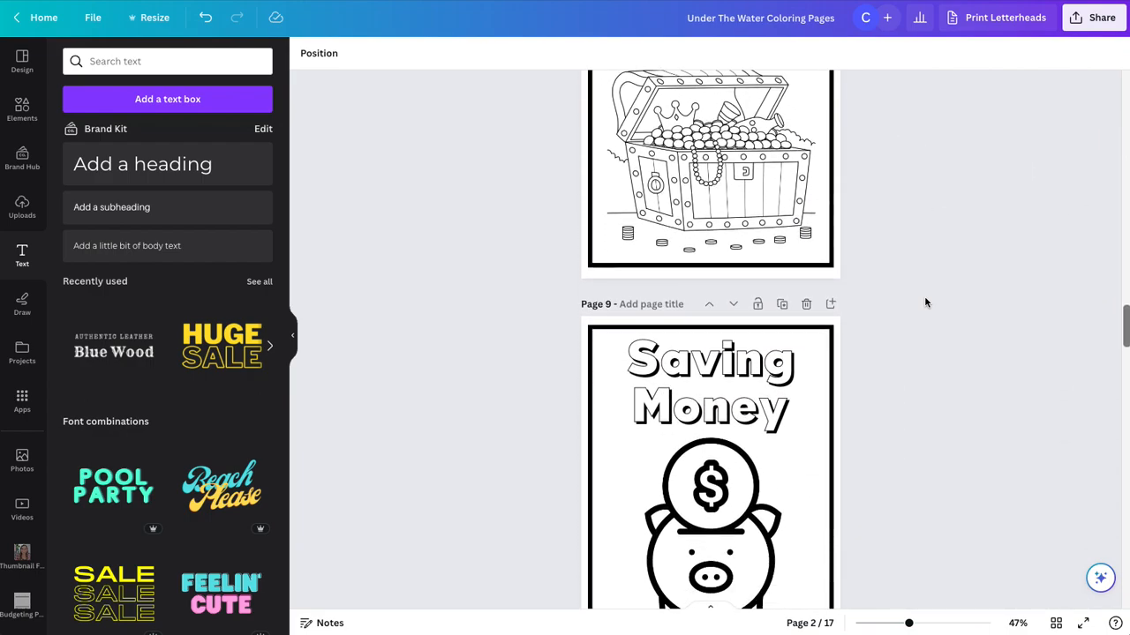
scroll(924, 303, "down", 10)
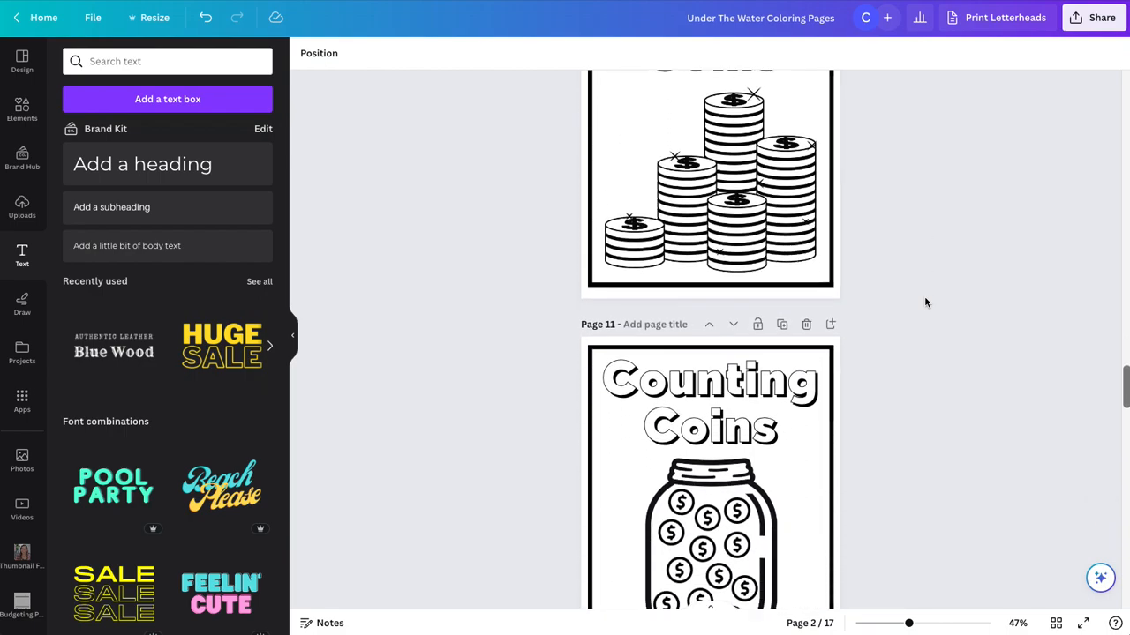
- Delete the leftover underwater animal pages 12 to 17, from "Turtle" through "Platypus", and return to the cover
scroll(924, 303, "down", 1)
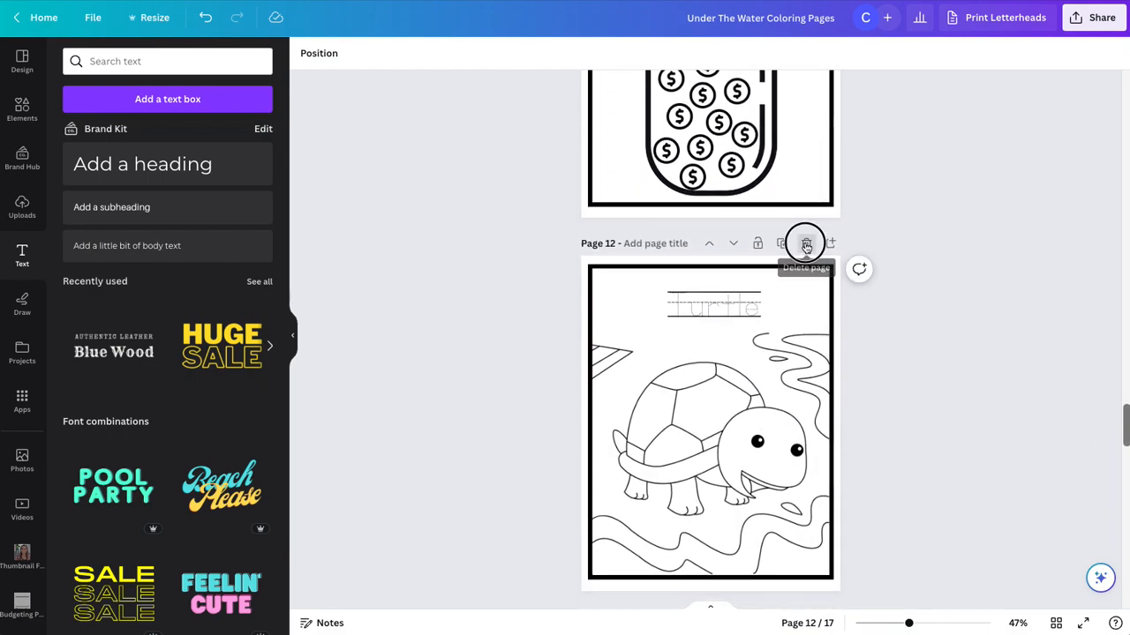
left_click(806, 245)
left_click(807, 246)
left_click(806, 246)
left_click(806, 246)
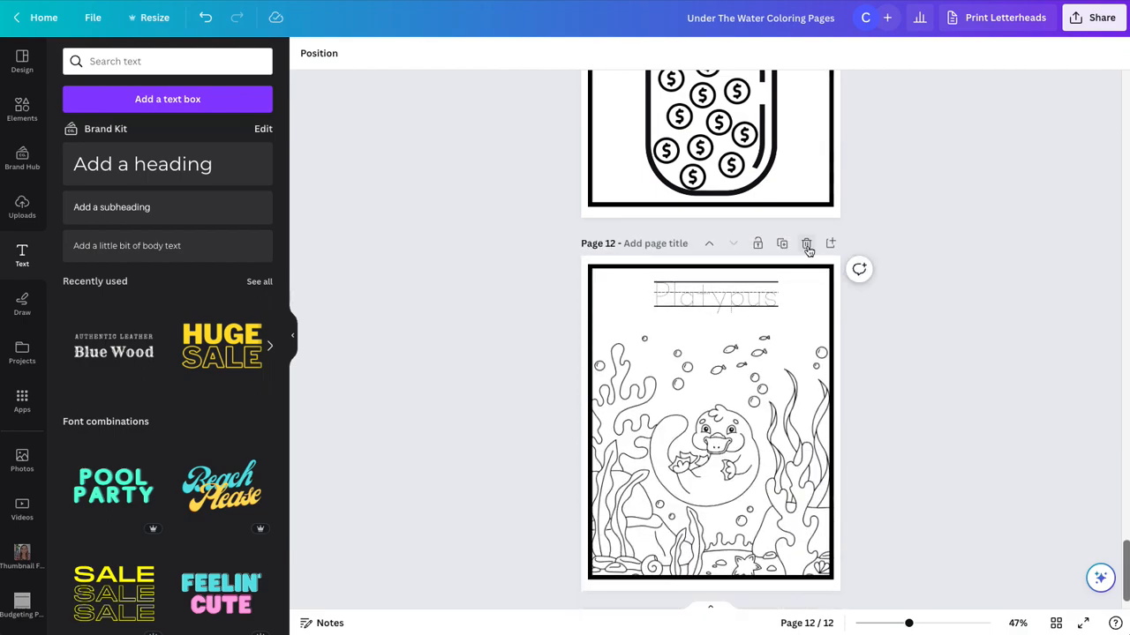
left_click(807, 246)
scroll(922, 287, "up", 20)
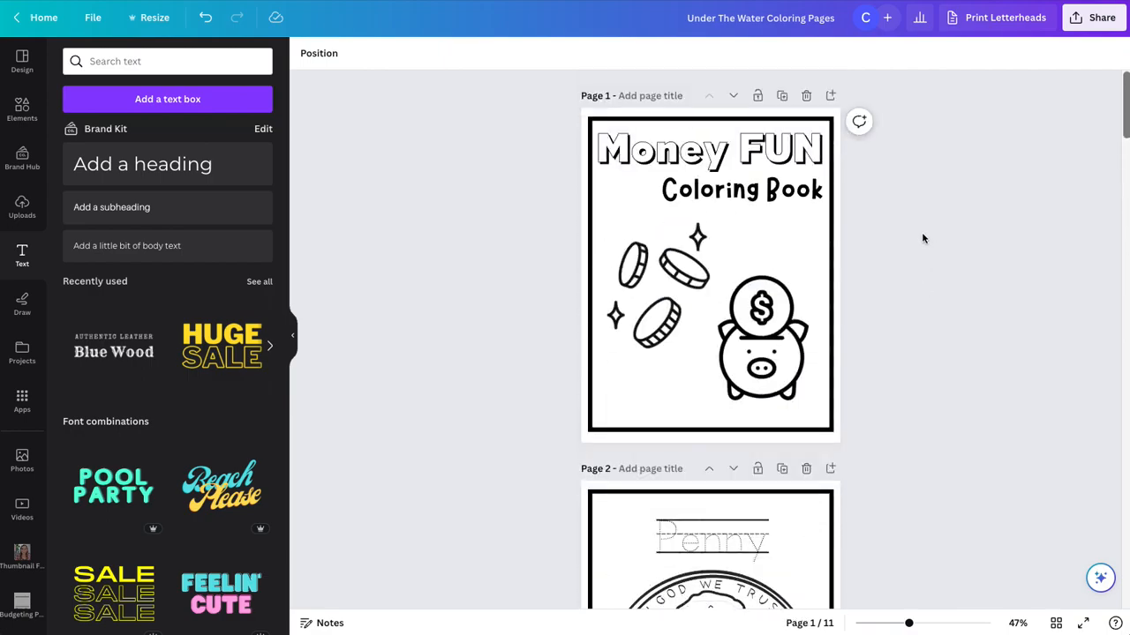
- Rename the design to "Money is fun Coloring Pages"
scroll(952, 156, "down", 20)
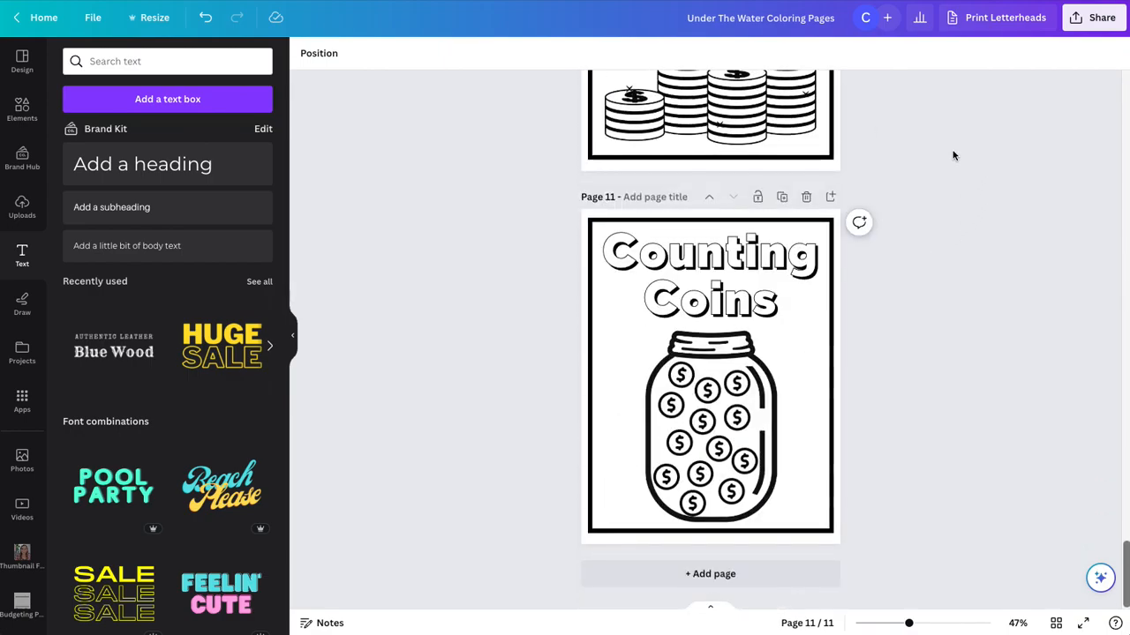
scroll(952, 155, "up", 20)
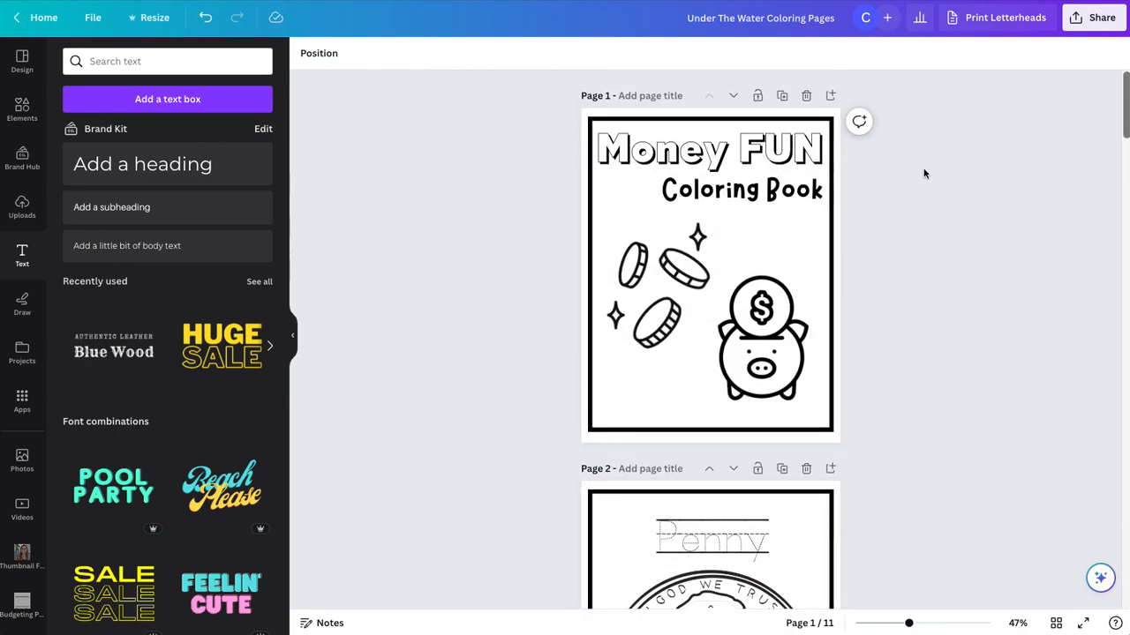
left_click(1094, 18)
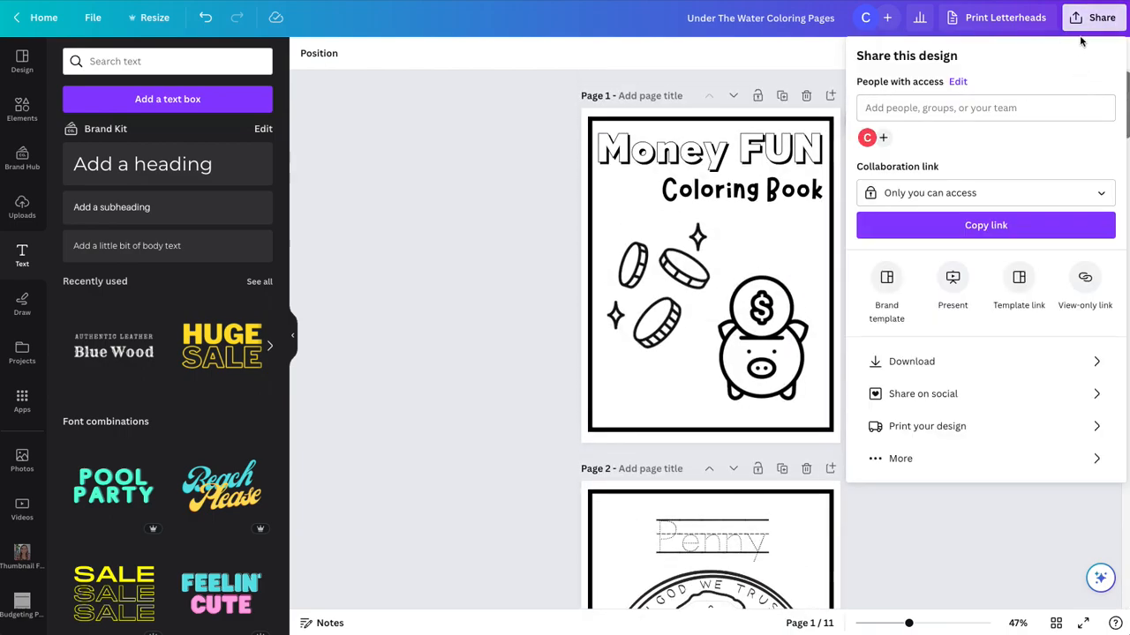
left_click(666, 17)
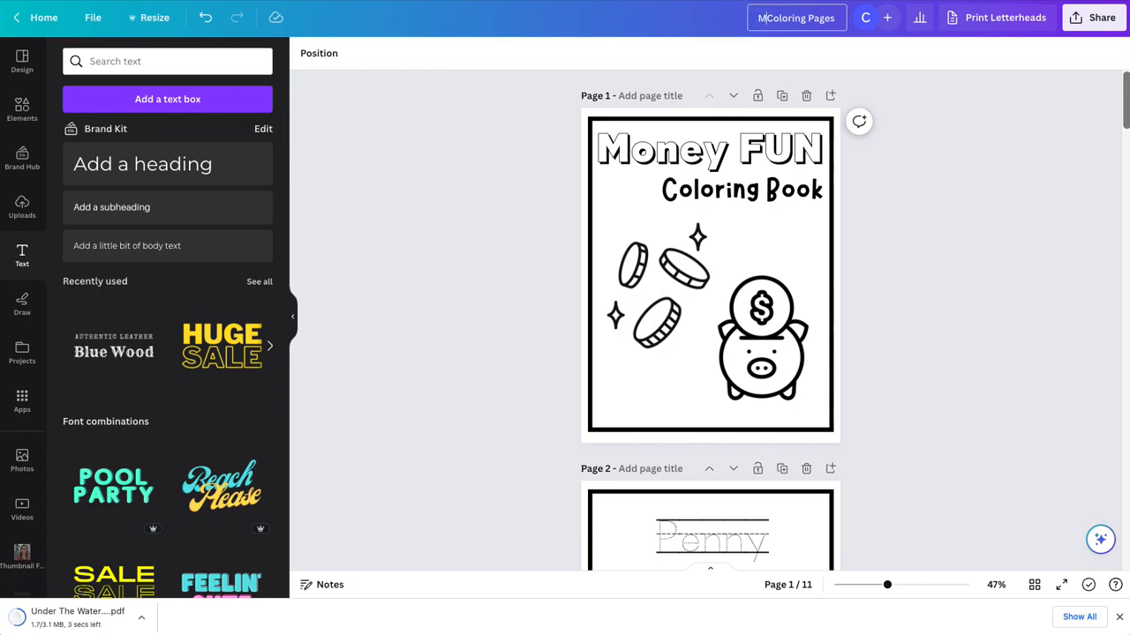
type("ney is fun")
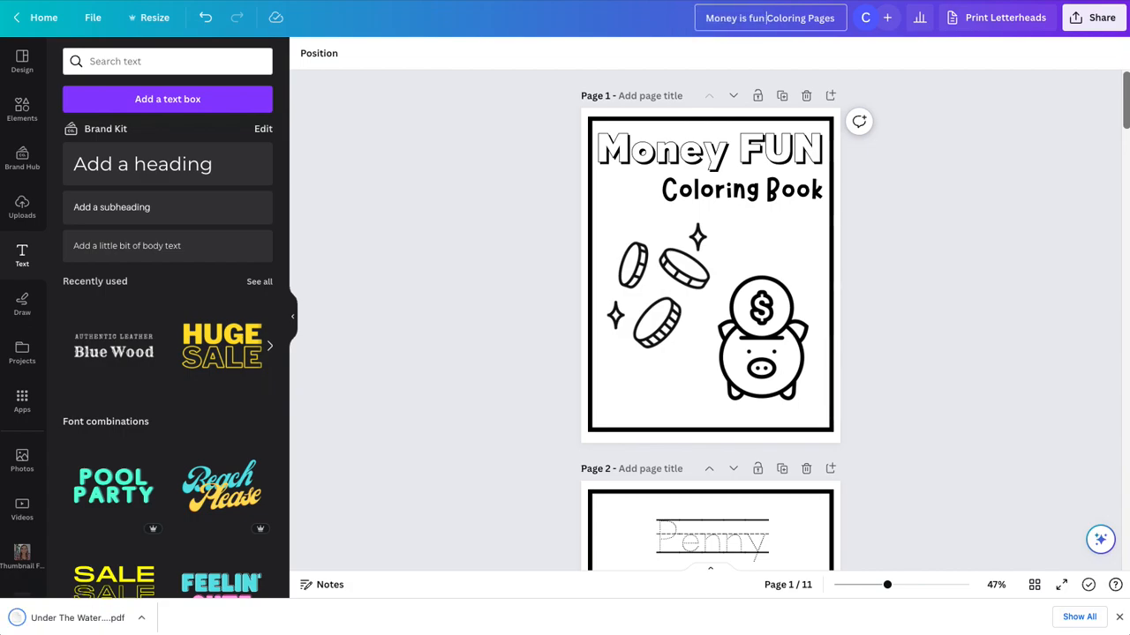
- Set the design's download file type to PDF Print
left_click(1097, 19)
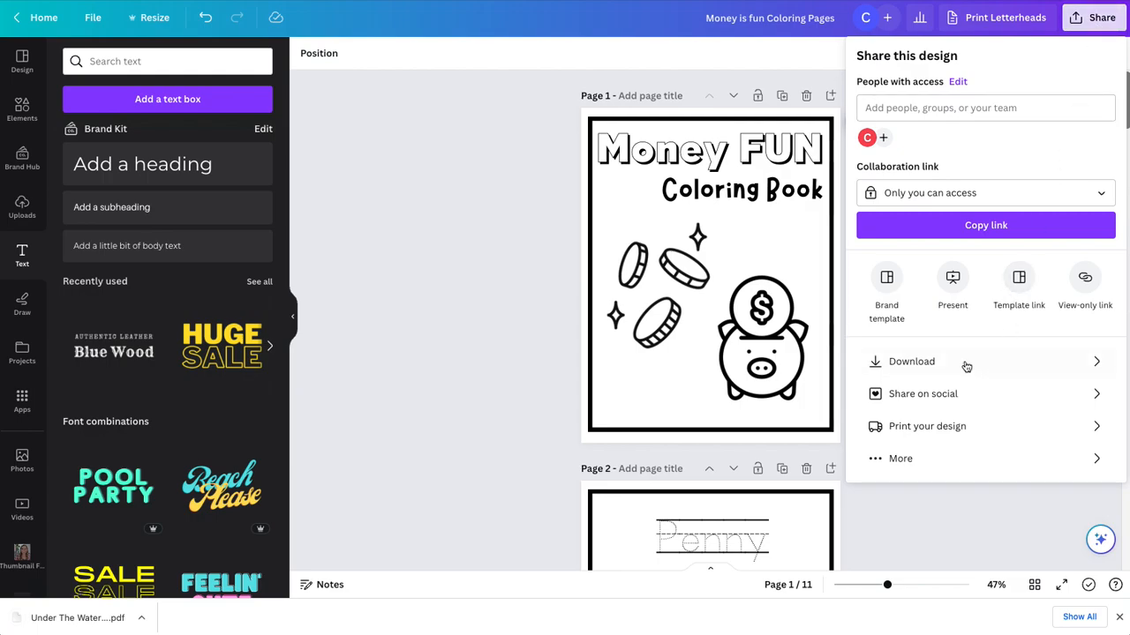
left_click(935, 362)
left_click(1094, 113)
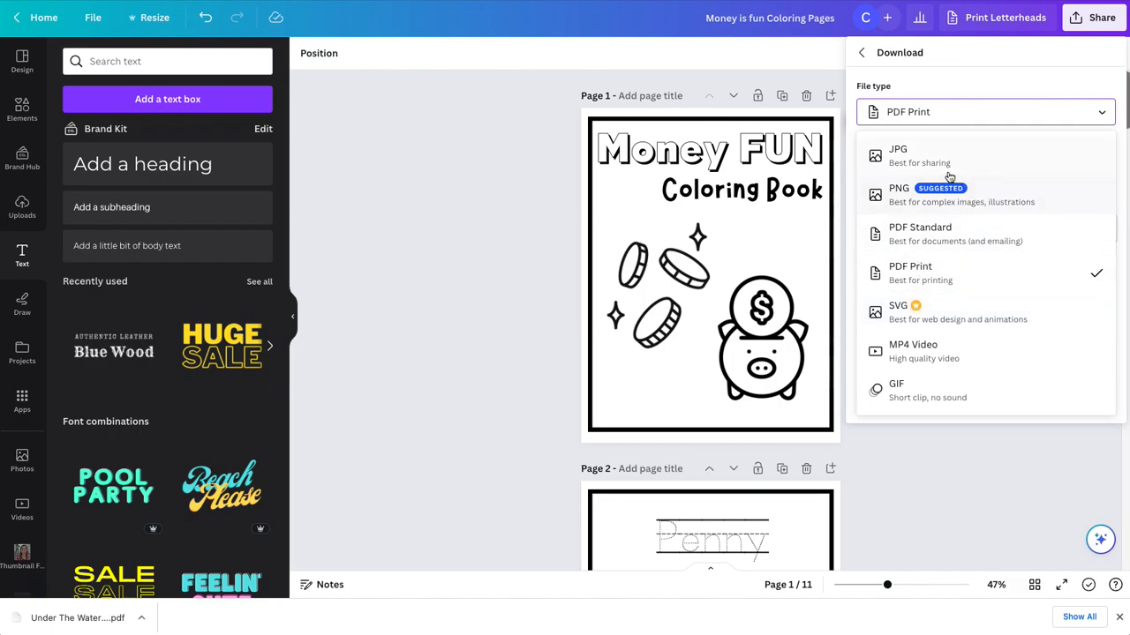
left_click(1018, 280)
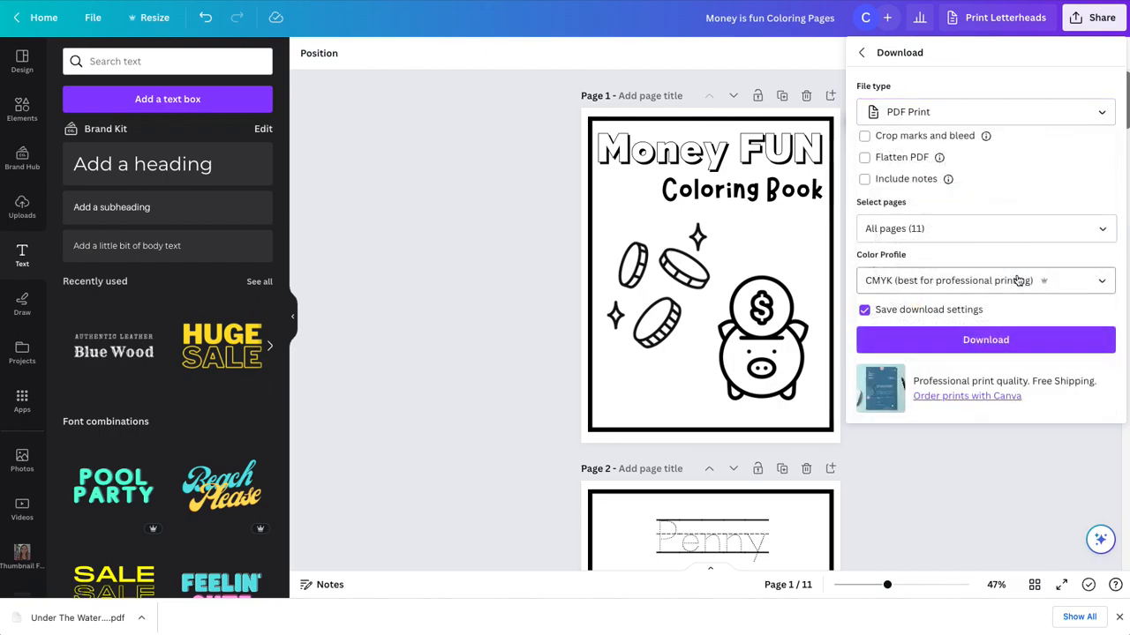
- Keep all pages selected, choose the CMYK color profile for professional printing, and download the PDF
left_click(1110, 230)
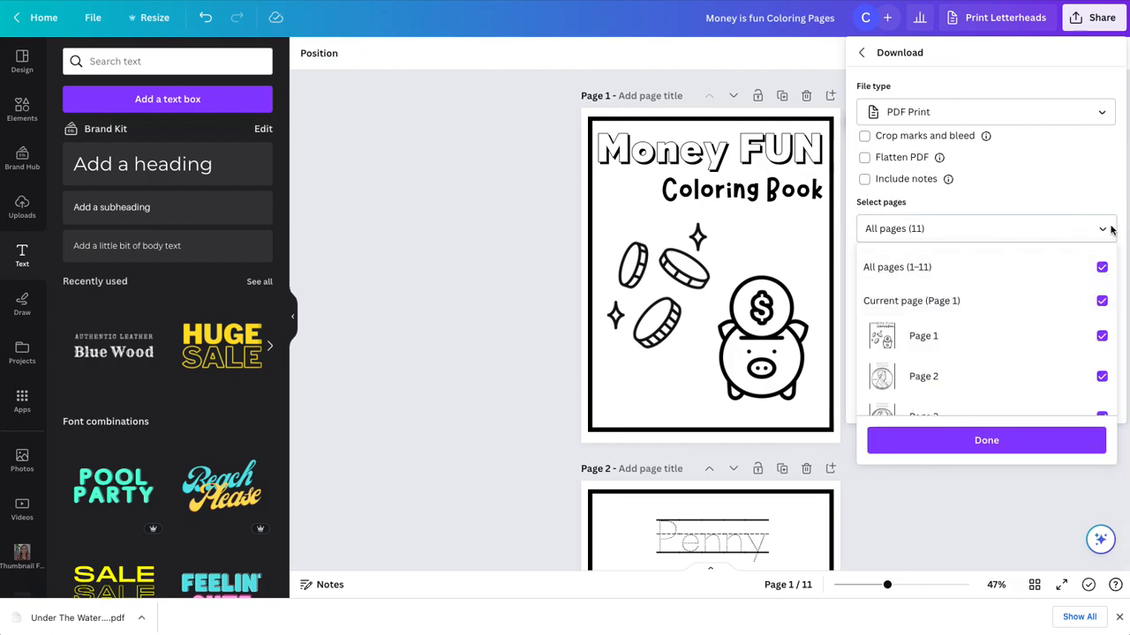
left_click(1103, 232)
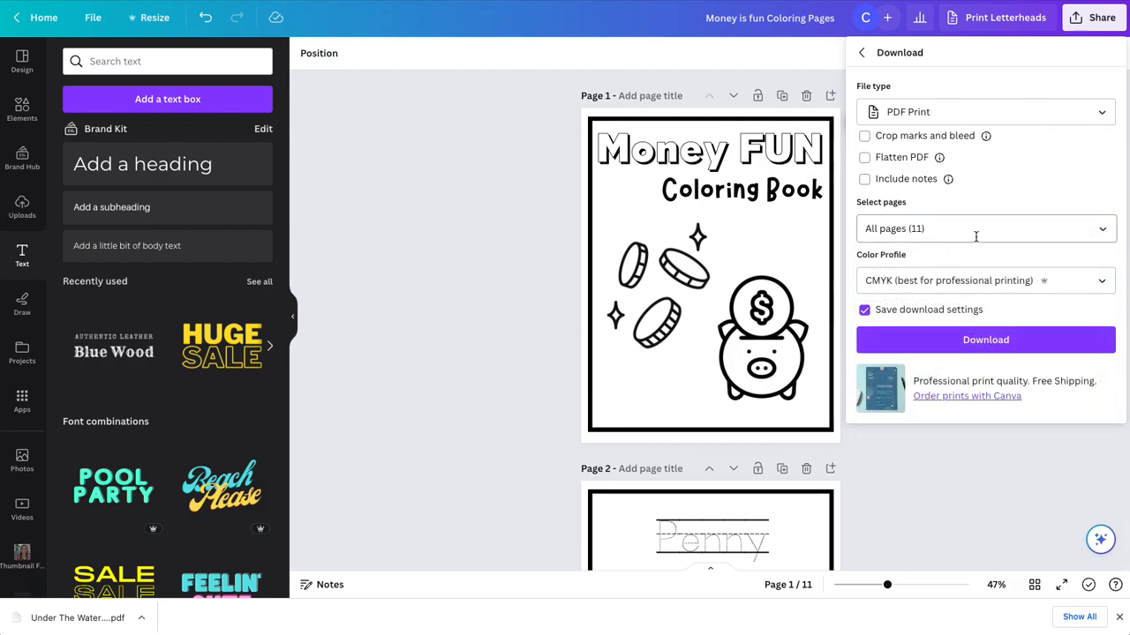
left_click(887, 283)
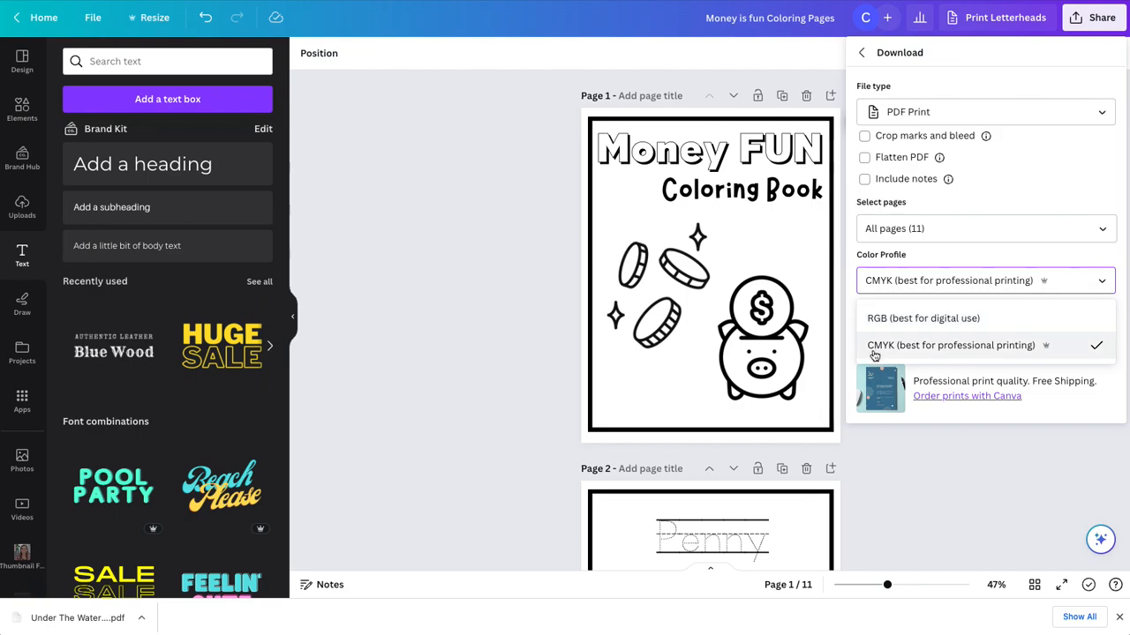
left_click(1022, 350)
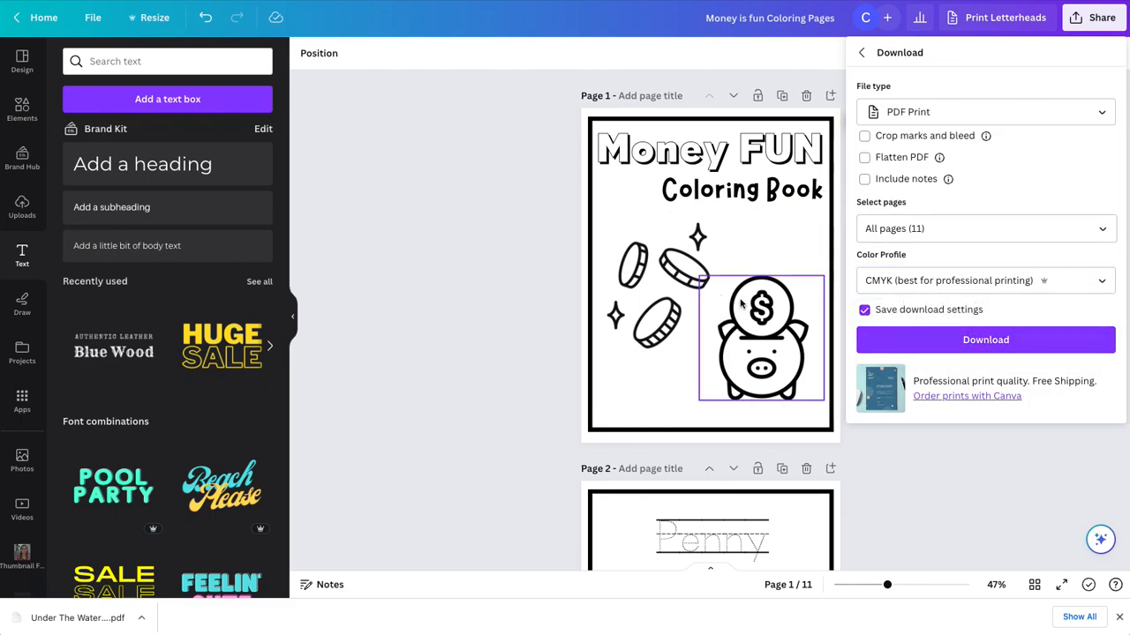
left_click(976, 341)
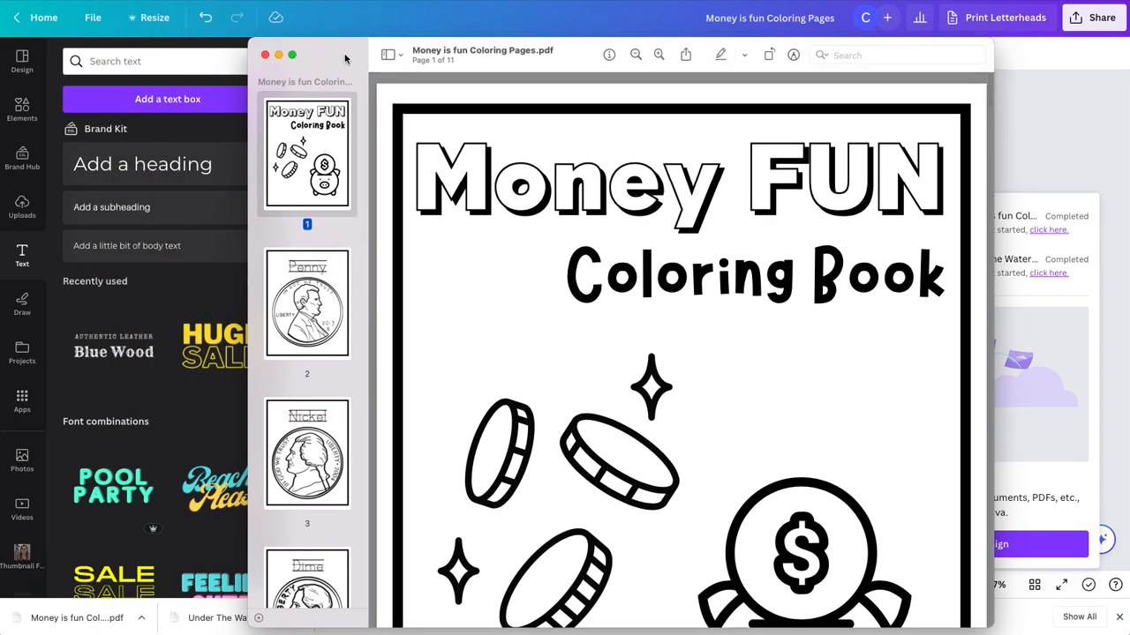
- Review the downloaded "Money is fun Coloring Pages.pdf" in the PDF viewer, from the cover through the "Counting Coins" page
left_click_drag(345, 58, 319, 43)
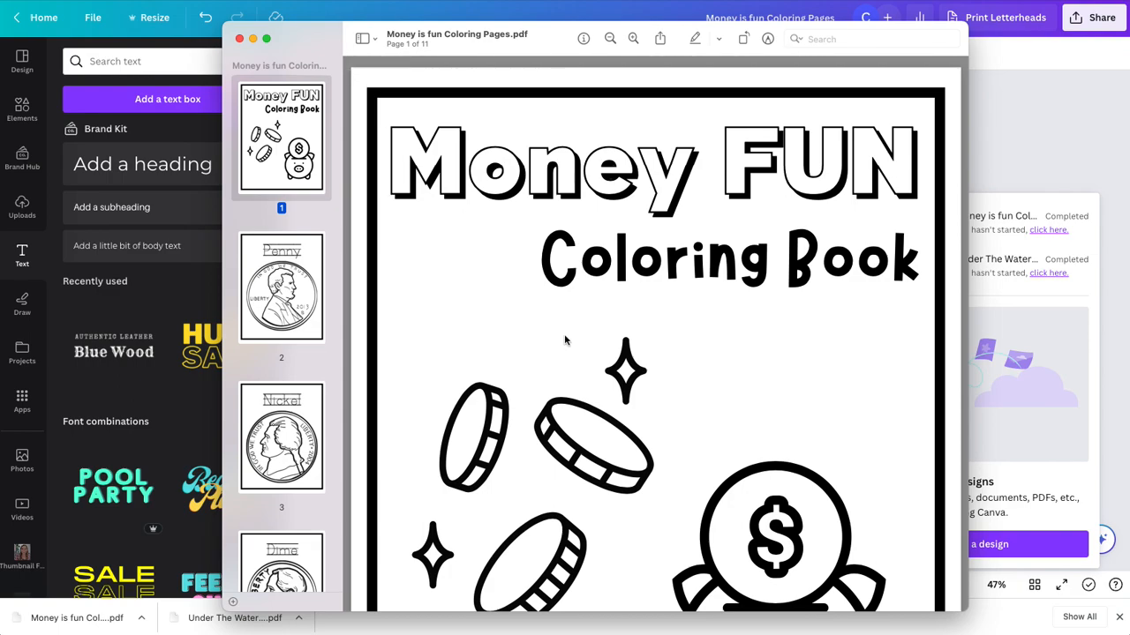
scroll(564, 340, "down", 5)
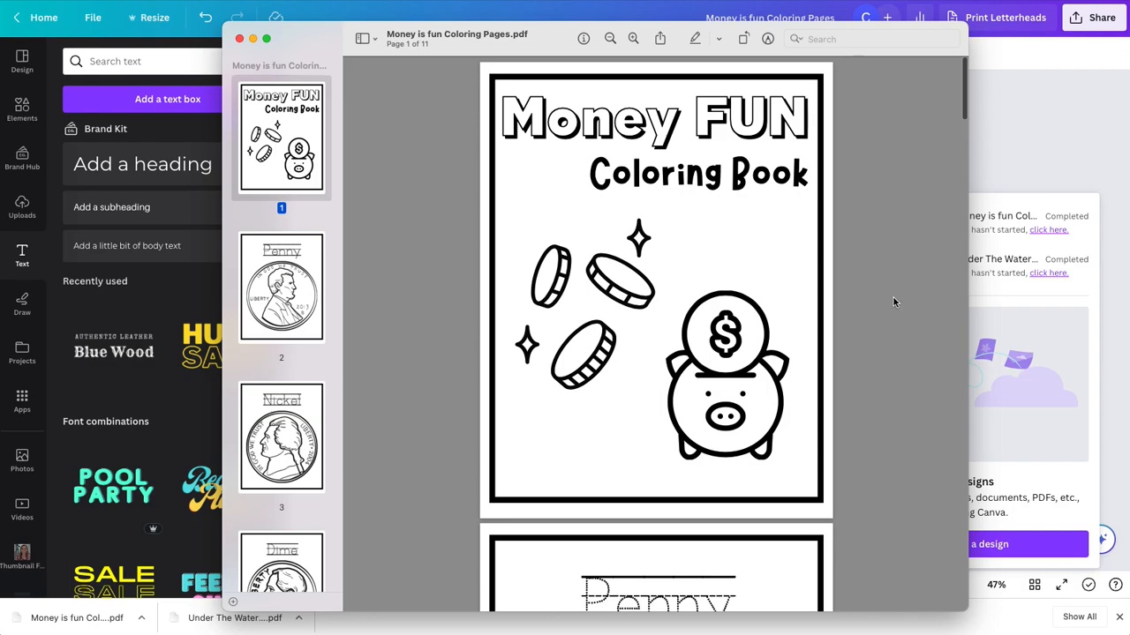
scroll(875, 237, "down", 10)
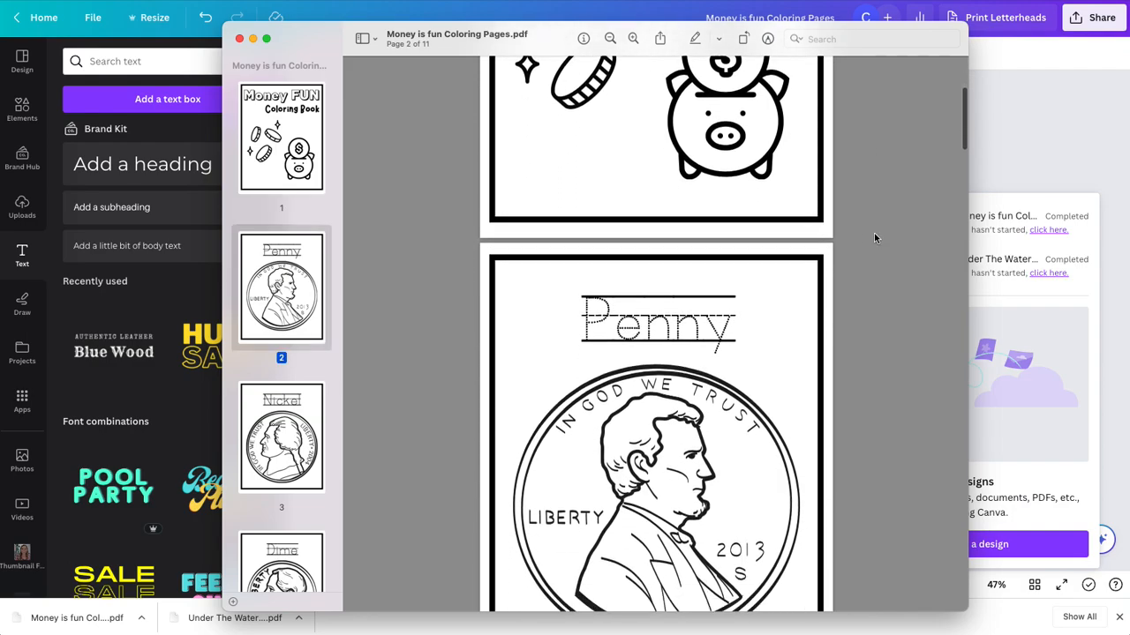
scroll(874, 237, "down", 10)
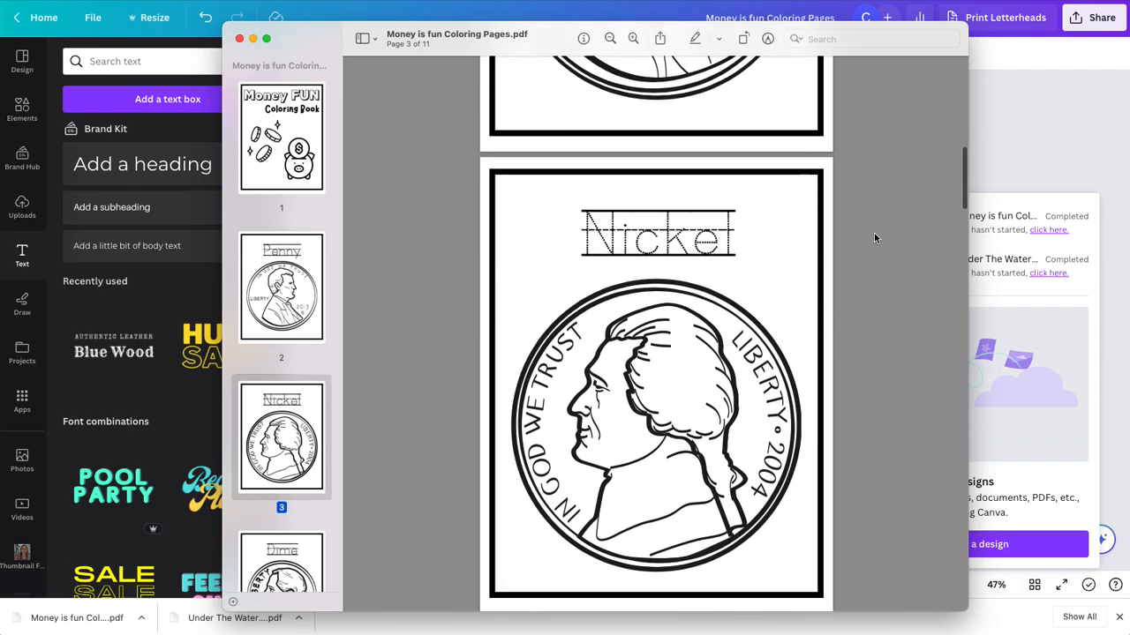
scroll(874, 238, "down", 10)
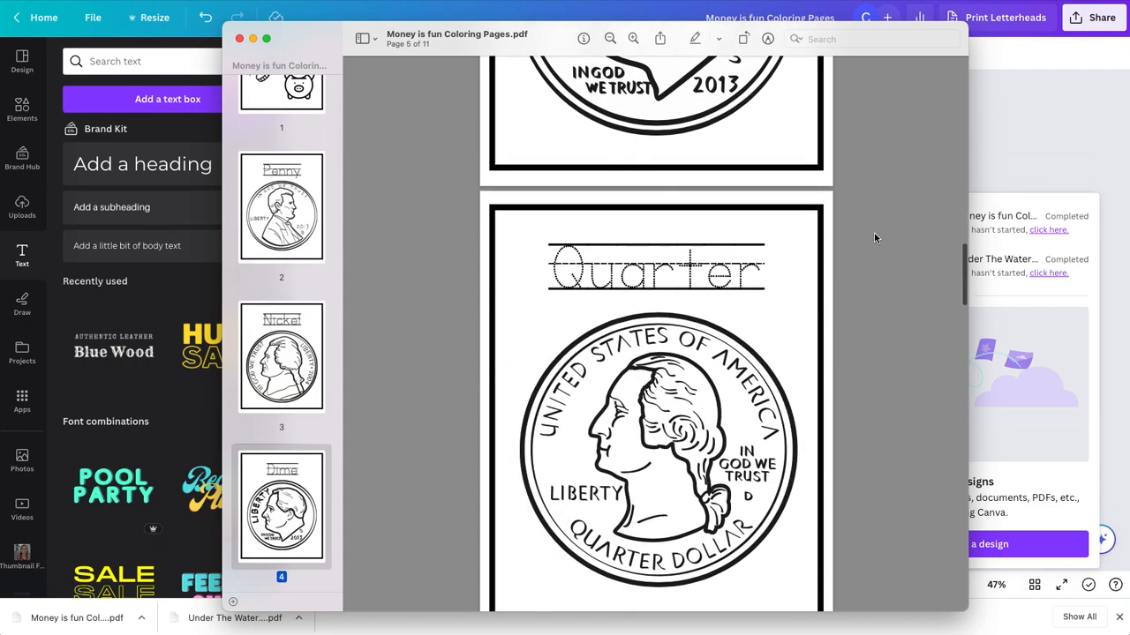
scroll(874, 237, "down", 10)
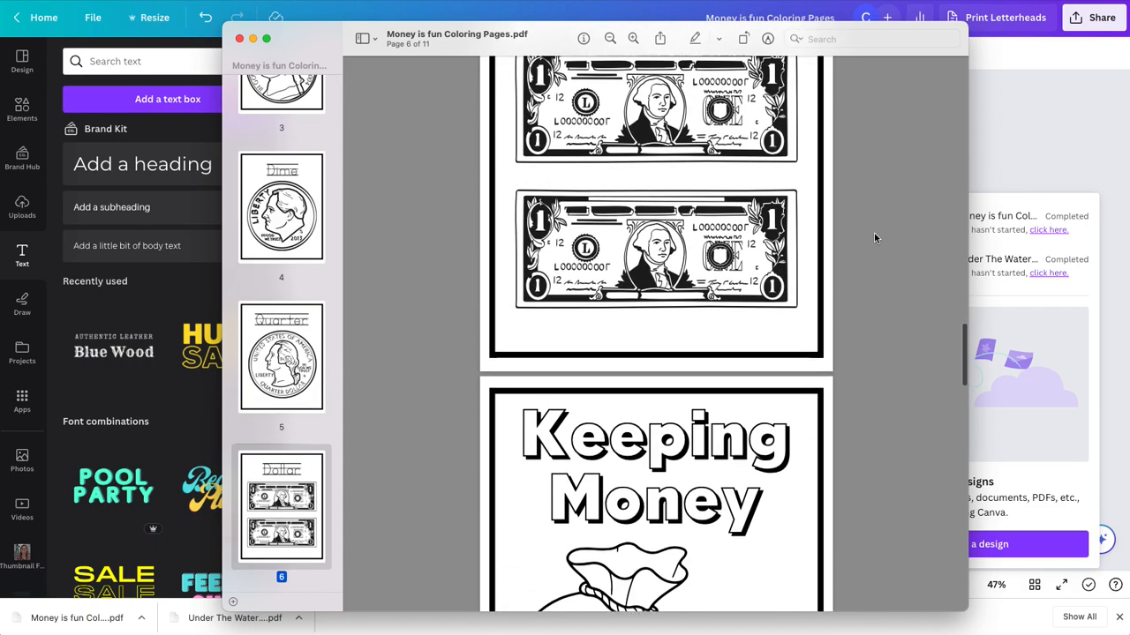
scroll(874, 238, "down", 10)
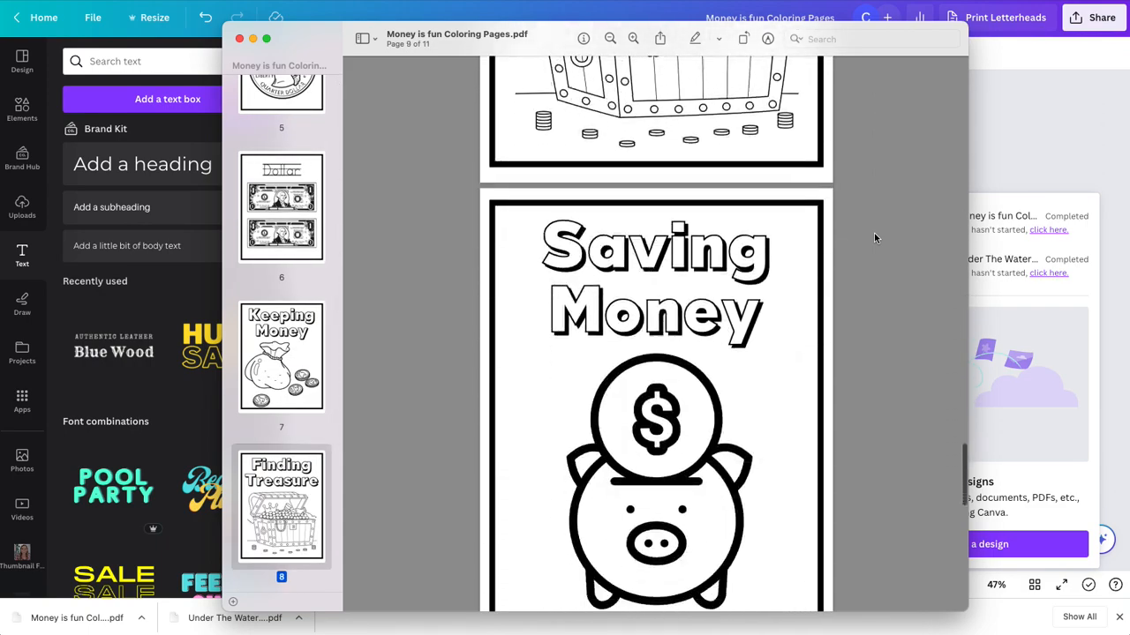
scroll(874, 237, "down", 10)
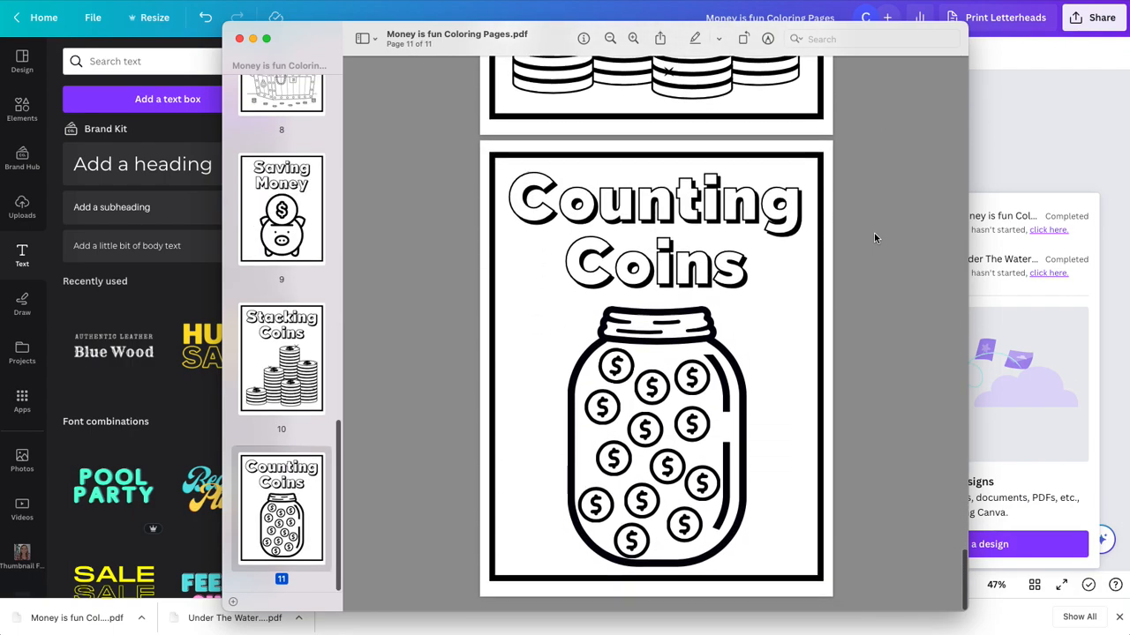
- Recheck the PDF's titled money pages and its coin and bill pages, and return to the "Money FUN" cover
scroll(873, 237, "up", 5)
scroll(873, 238, "up", 3)
scroll(705, 454, "up", 8)
scroll(734, 453, "down", 8)
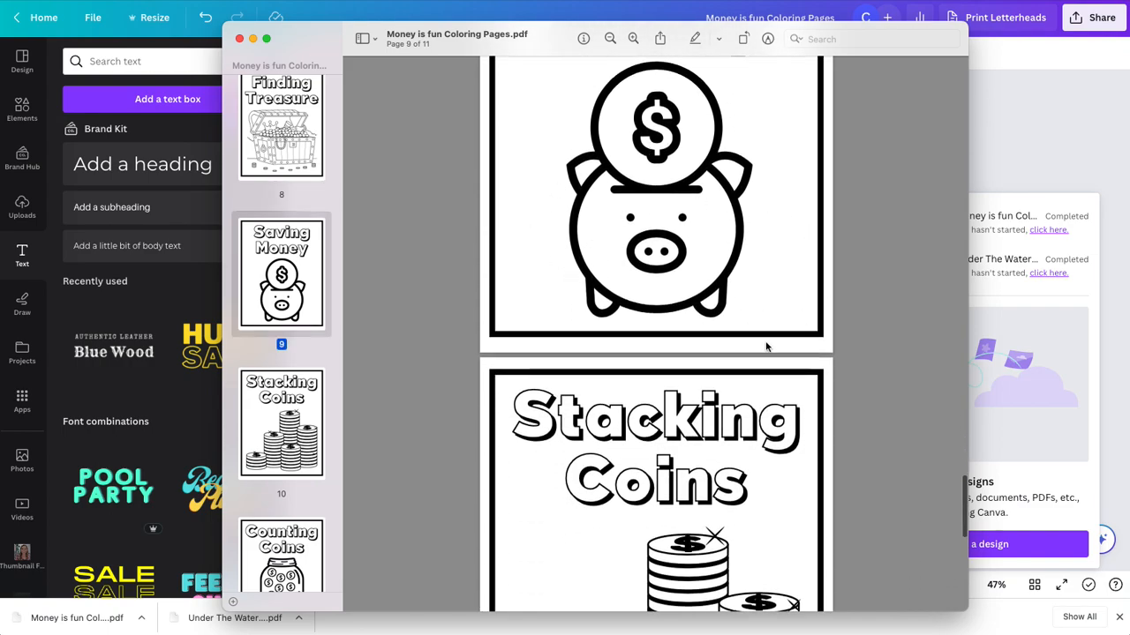
scroll(748, 330, "down", 10)
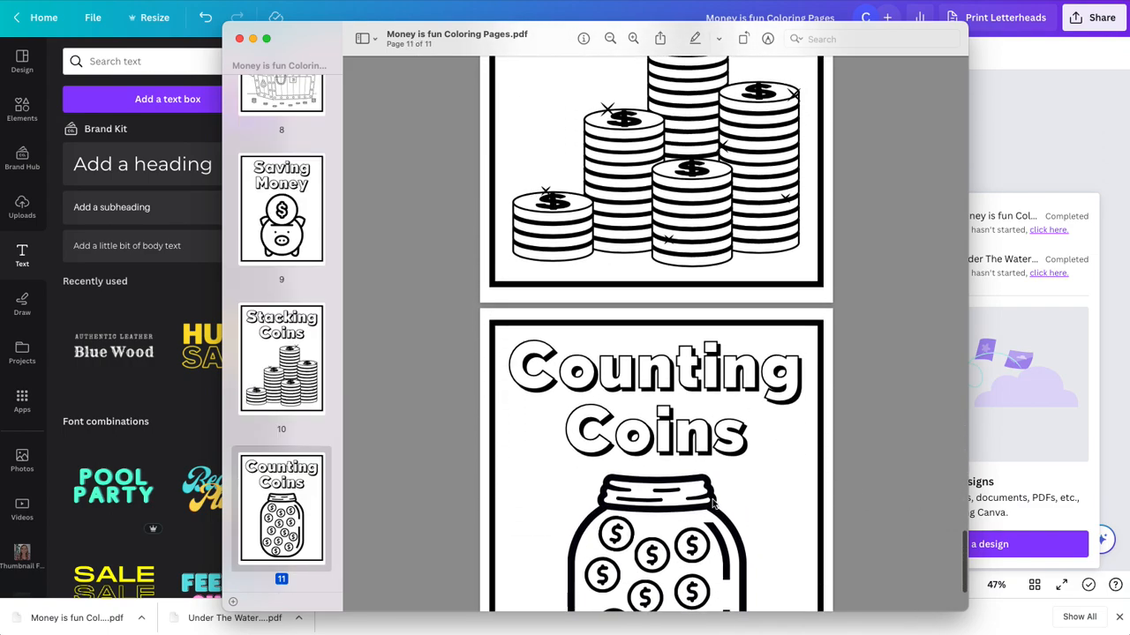
scroll(713, 503, "up", 20)
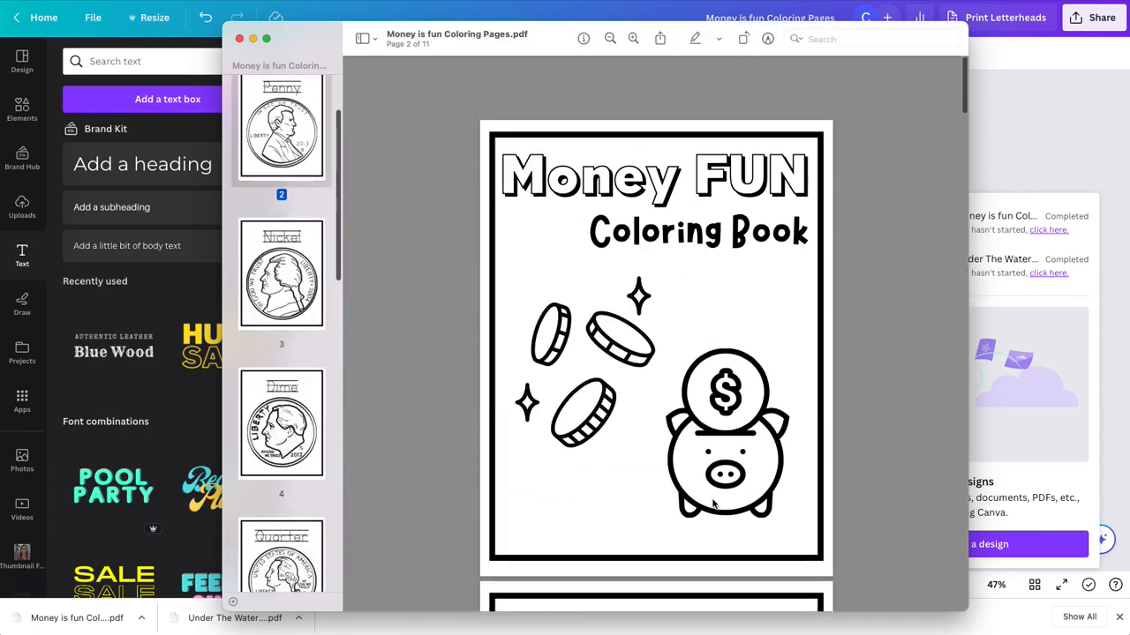
scroll(713, 503, "down", 20)
scroll(713, 503, "down", 15)
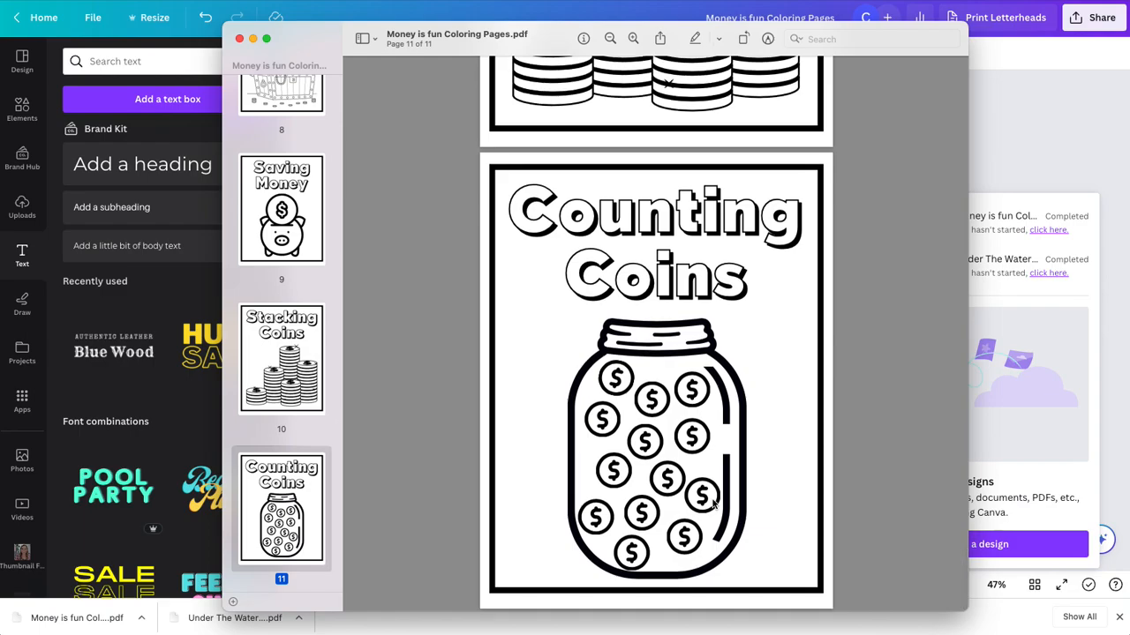
scroll(713, 502, "up", 20)
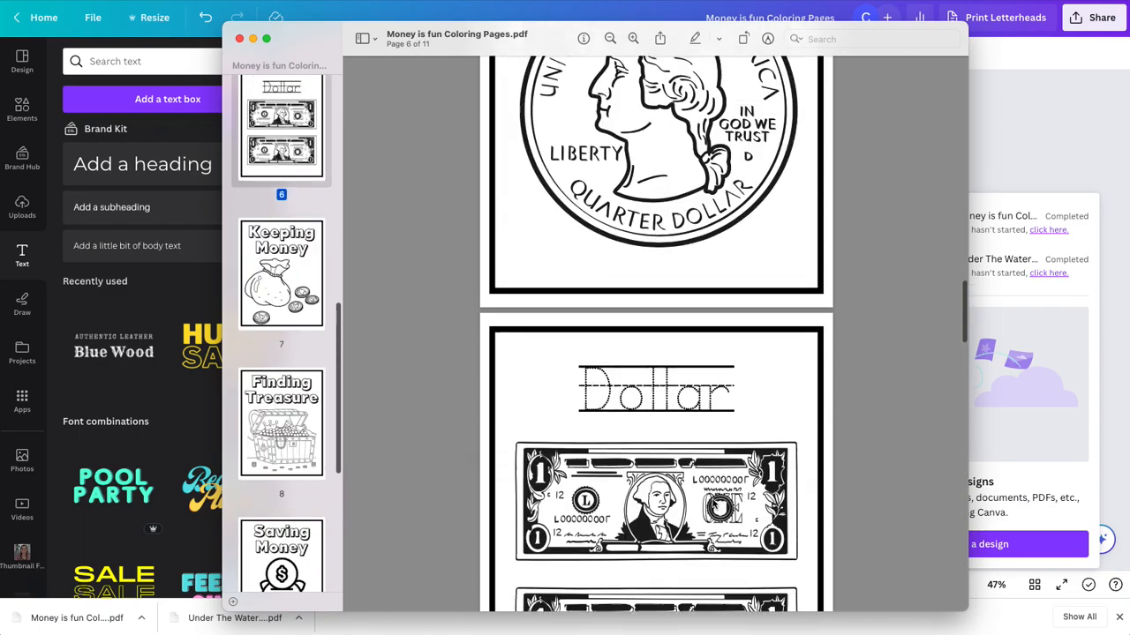
scroll(713, 504, "up", 2)
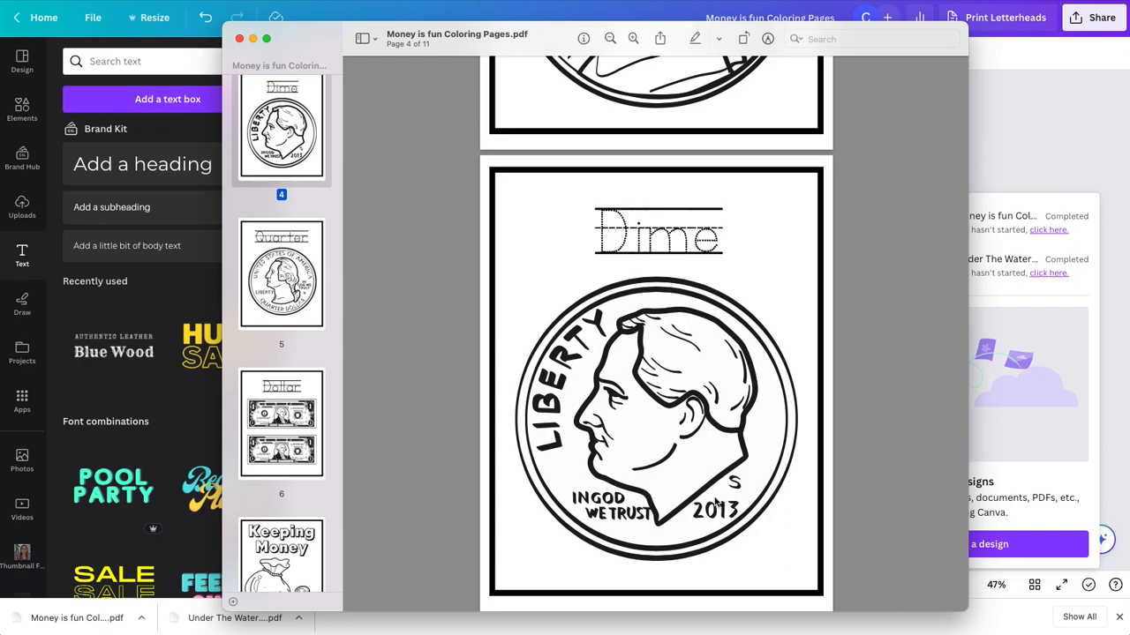
scroll(683, 438, "up", 15)
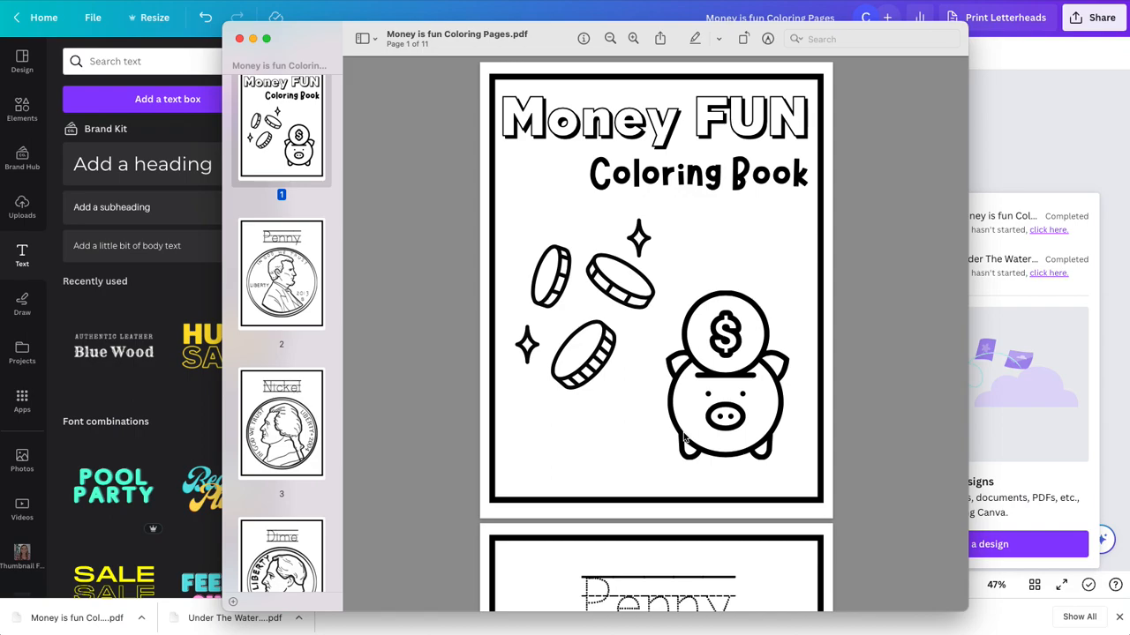
scroll(684, 437, "up", 2)
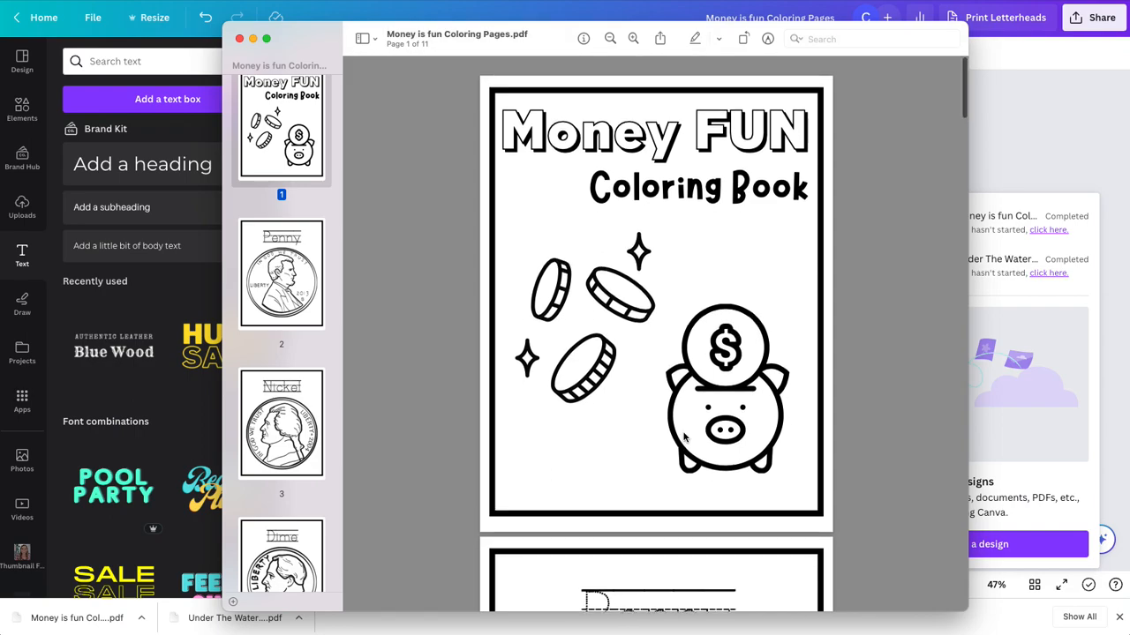
scroll(320, 325, "up", 2)
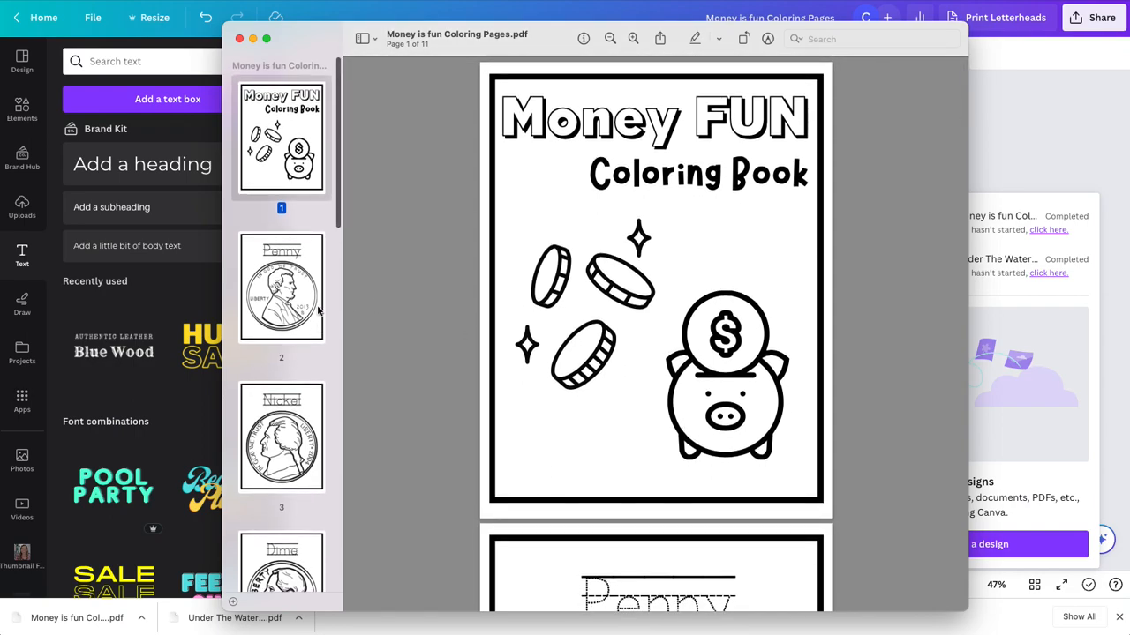